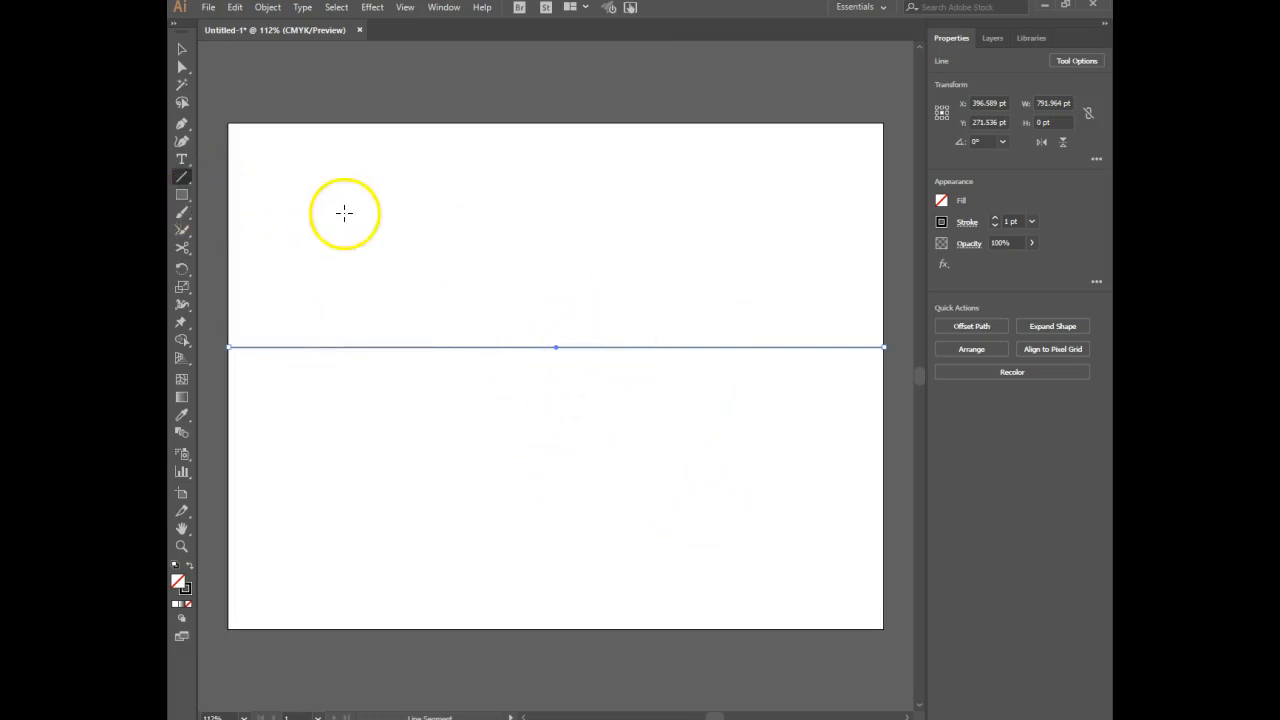
Draw a circle about 39 pt in diameter centred on the horizon line, toward its right end.
{"action": "left_click", "coordinate": [183, 196]}
{"action": "left_click_drag", "start_coordinate": [183, 196], "coordinate": [223, 229]}
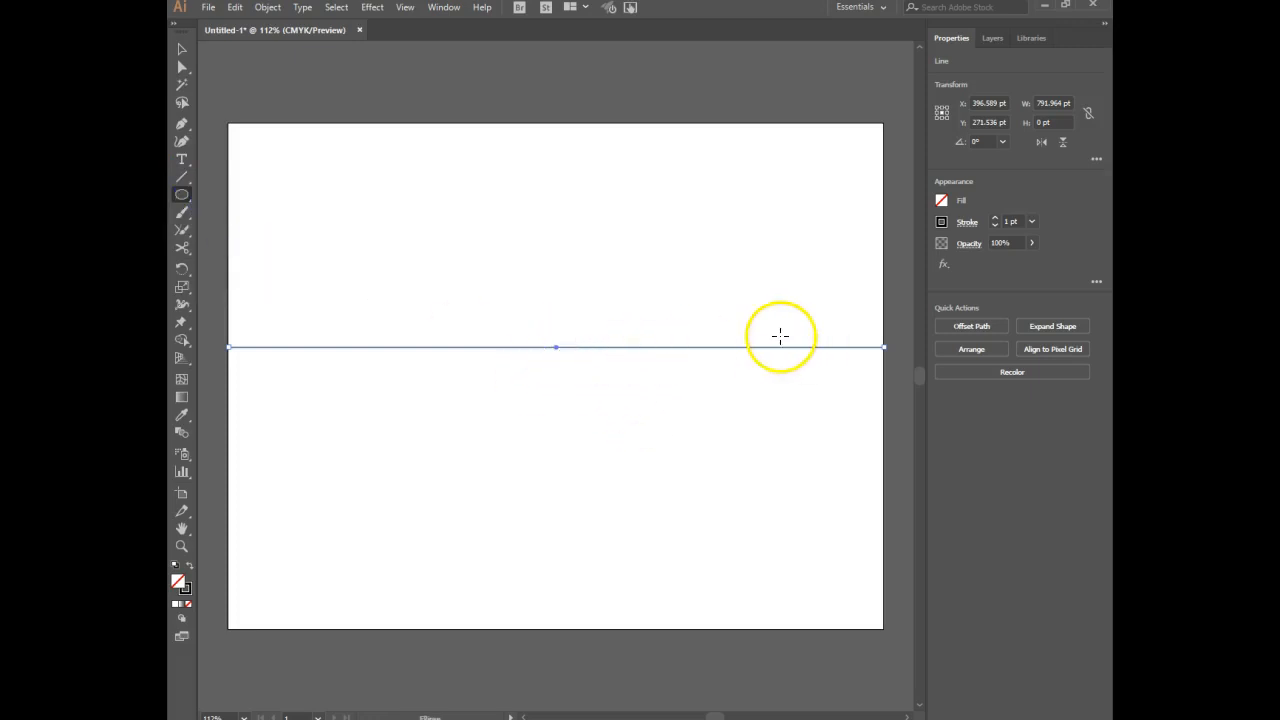
{"action": "left_click_drag", "start_coordinate": [766, 346], "coordinate": [784, 364]}
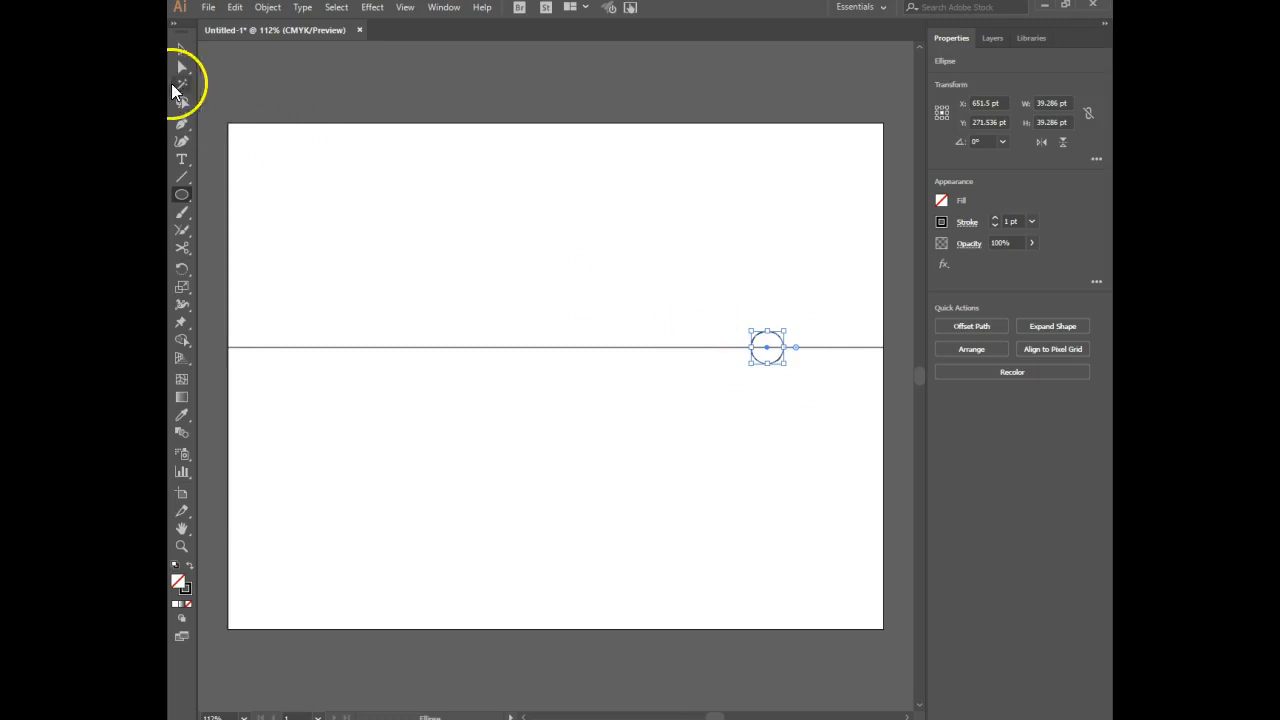
Draw two straight lines from the circle's centre, one to the artboard's lower-left corner and one to its bottom edge.
{"action": "left_click", "coordinate": [183, 177]}
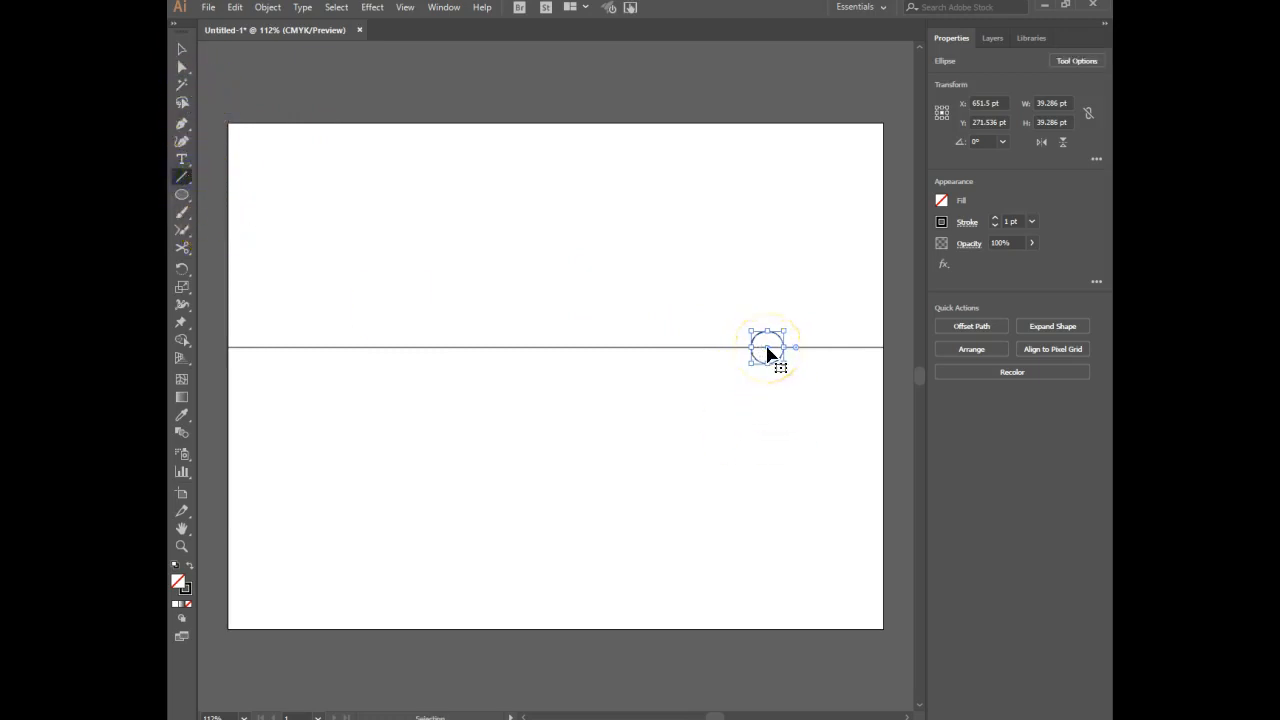
{"action": "key", "text": "ctrl+shift+a"}
{"action": "left_click_drag", "start_coordinate": [767, 347], "coordinate": [463, 615]}
{"action": "left_click_drag", "start_coordinate": [875, 615], "coordinate": [551, 594]}
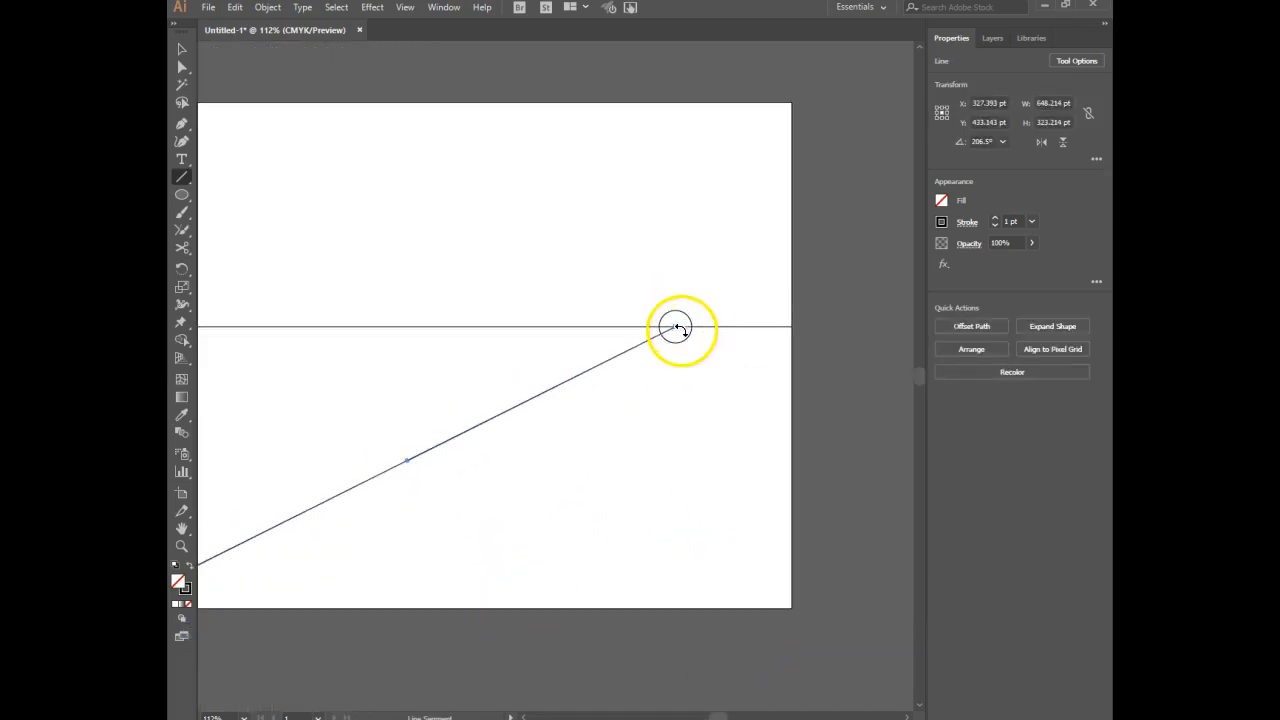
{"action": "key", "text": "ctrl+shift+a"}
{"action": "left_click_drag", "start_coordinate": [675, 326], "coordinate": [743, 609]}
{"action": "left_click_drag", "start_coordinate": [568, 528], "coordinate": [637, 481]}
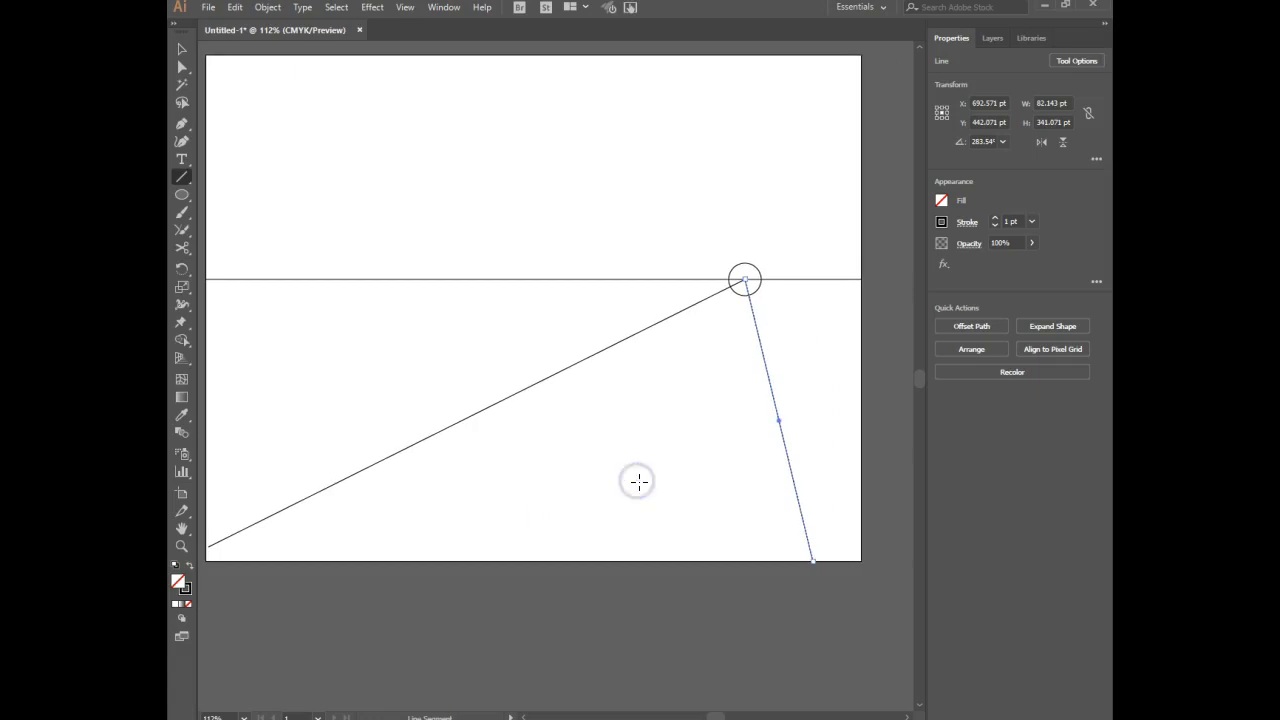
Draw a square about 102 pt wide between the two lines and connect its top corners and lower-right corner to the circle's centre.
{"action": "left_click_drag", "start_coordinate": [186, 200], "coordinate": [250, 194]}
{"action": "left_click_drag", "start_coordinate": [633, 376], "coordinate": [716, 460]}
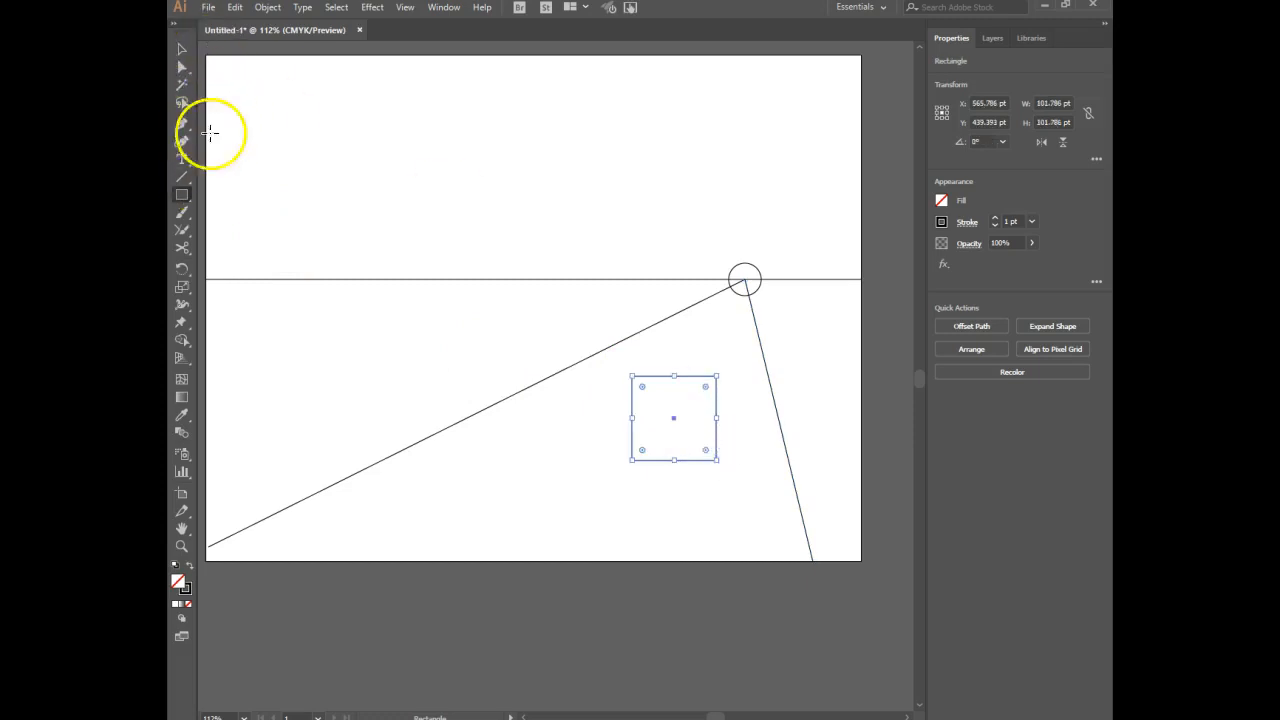
{"action": "left_click", "coordinate": [185, 175]}
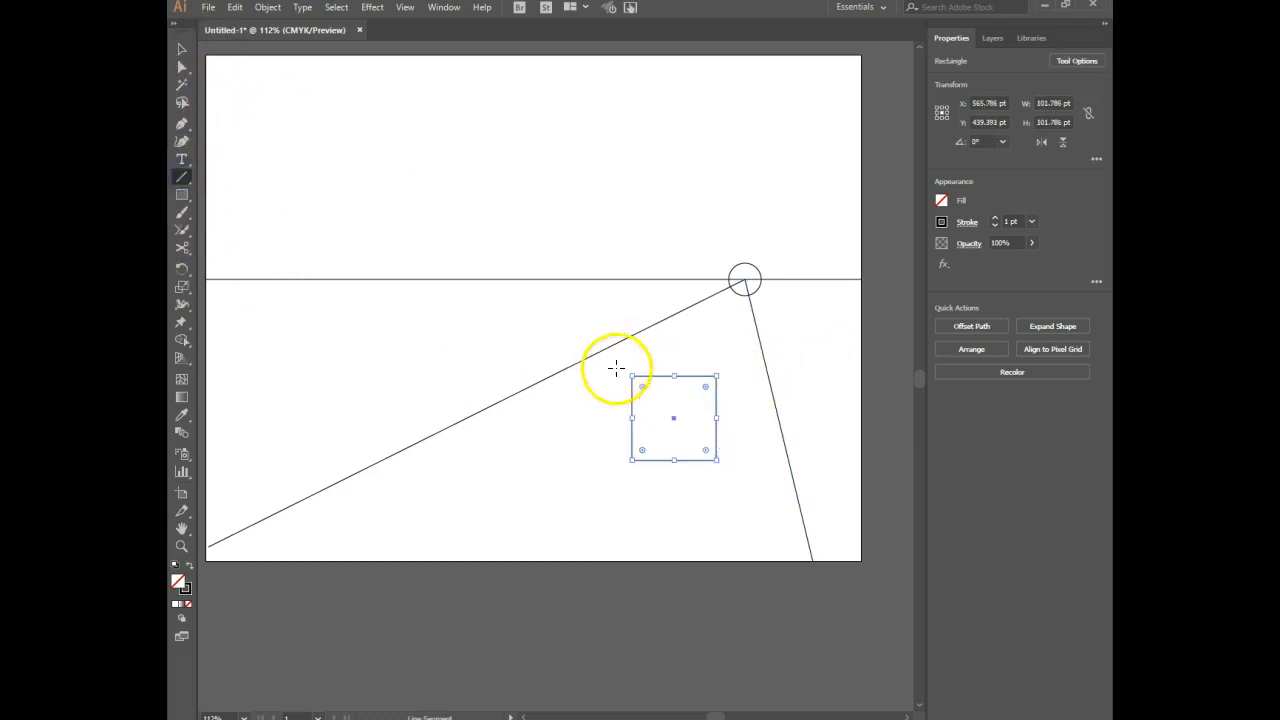
{"action": "left_click_drag", "start_coordinate": [632, 376], "coordinate": [745, 282]}
{"action": "left_click_drag", "start_coordinate": [716, 376], "coordinate": [745, 279]}
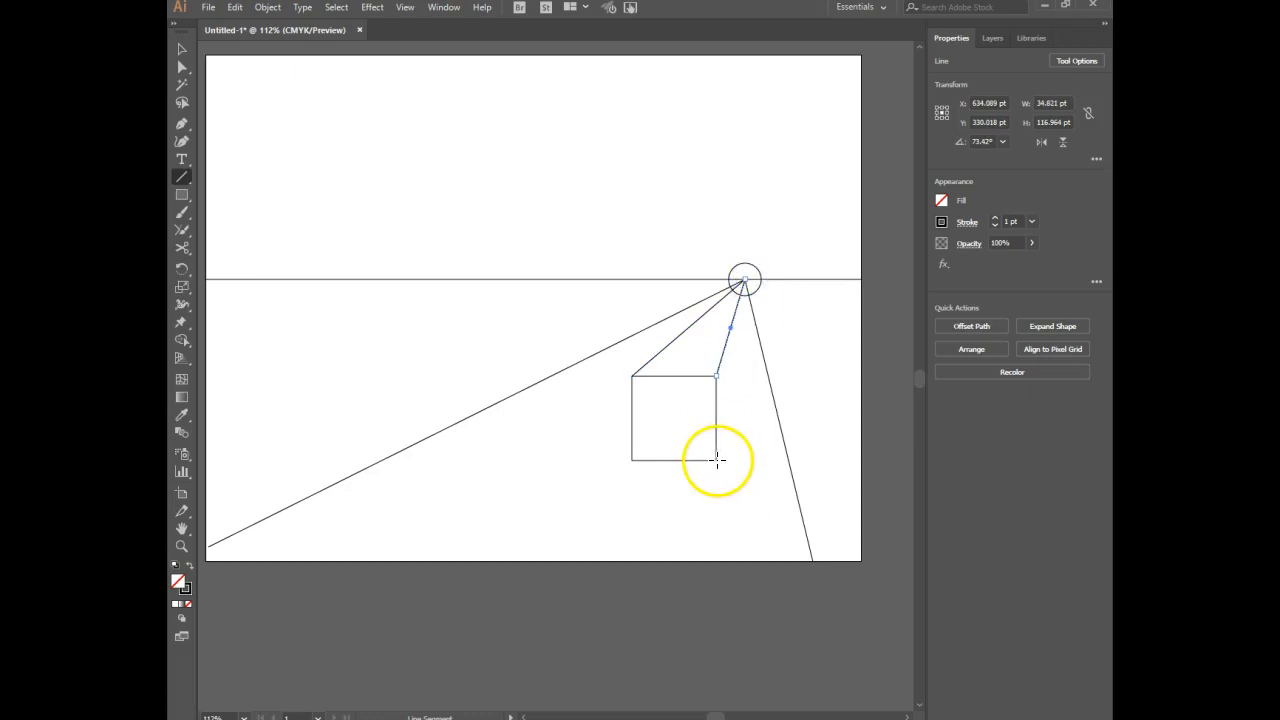
{"action": "left_click_drag", "start_coordinate": [716, 459], "coordinate": [746, 279]}
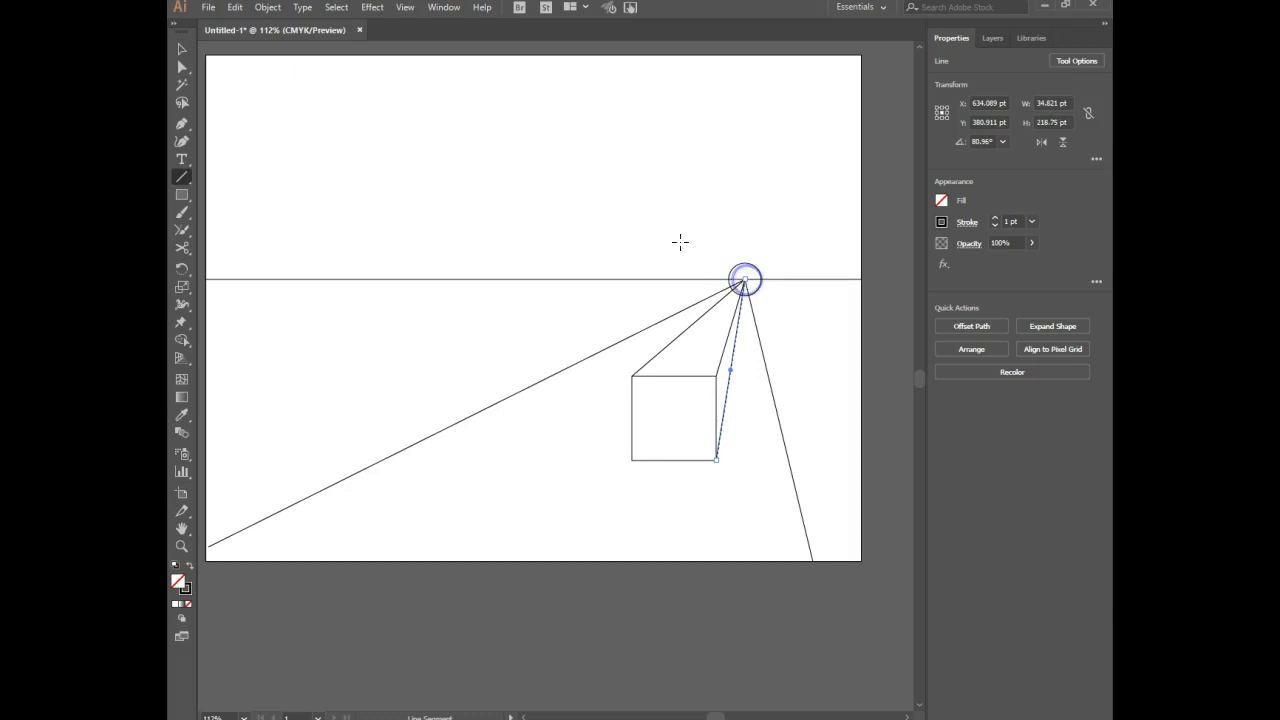
{"action": "left_click", "coordinate": [593, 185], "text": "ctrl"}
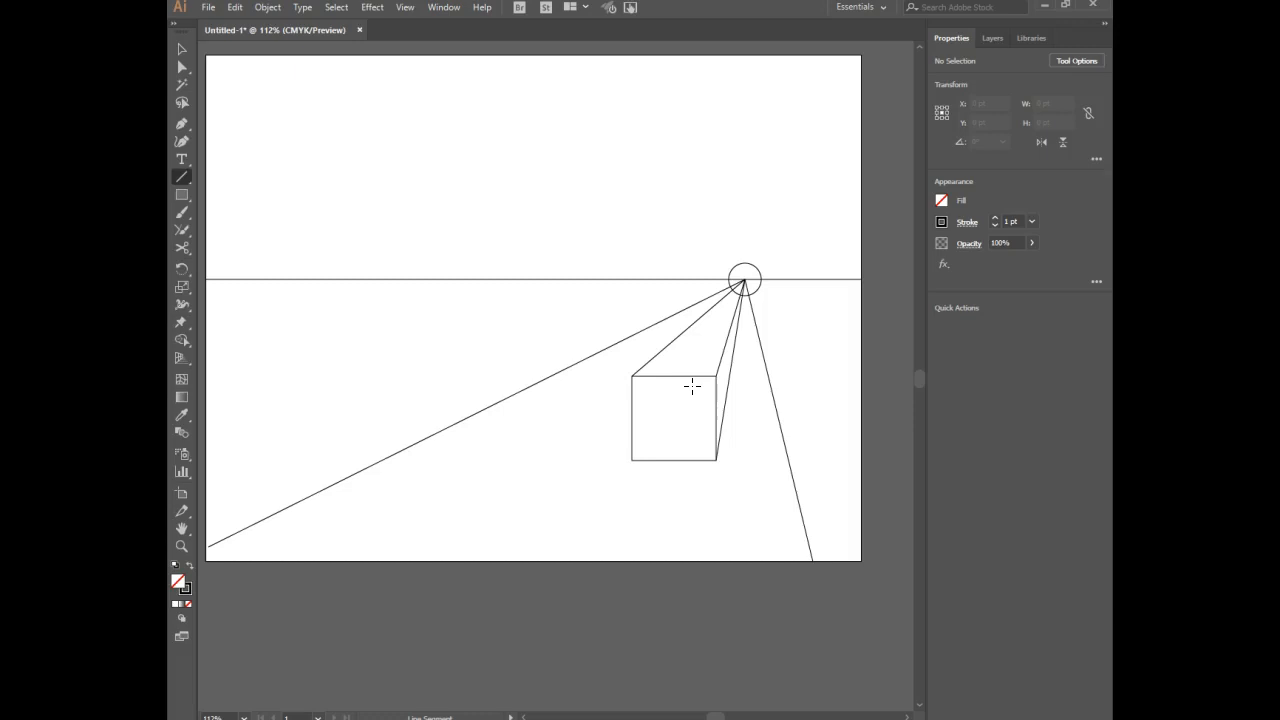
Delete the square and all lines converging on the circle, keeping the horizon line and circle.
{"action": "left_click", "coordinate": [183, 48]}
{"action": "left_click", "coordinate": [673, 183]}
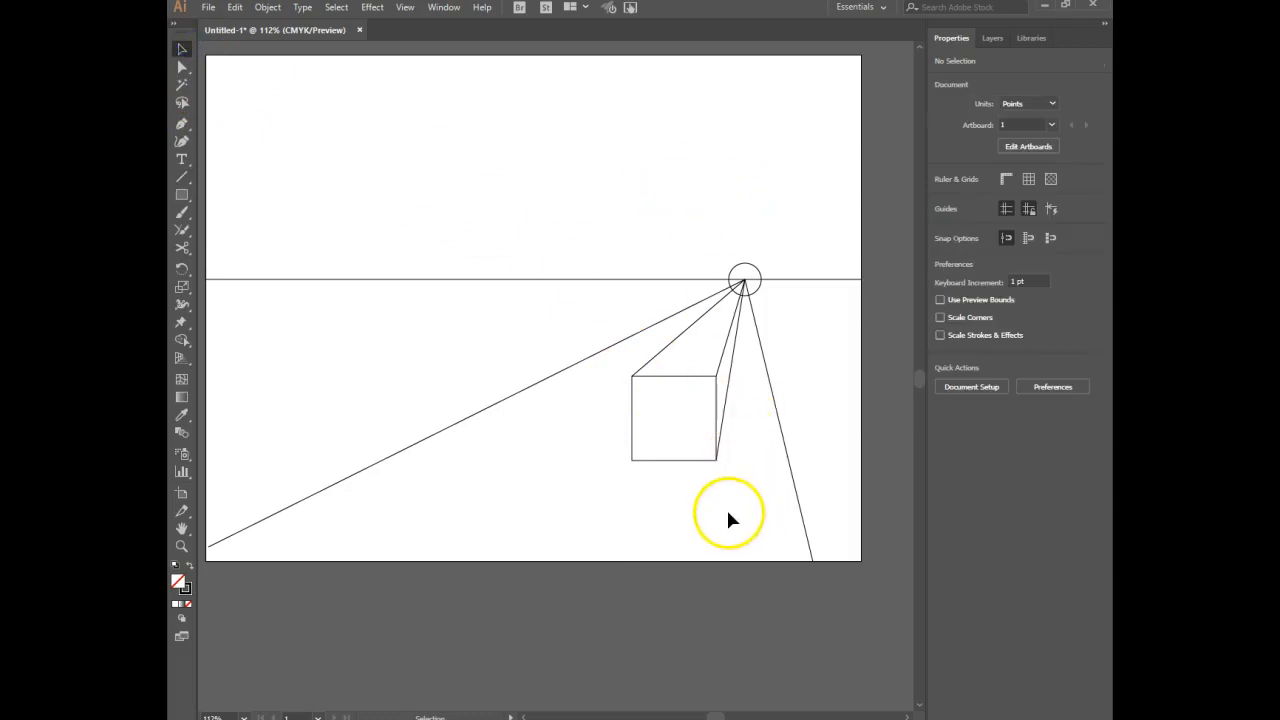
{"action": "left_click_drag", "start_coordinate": [848, 495], "coordinate": [438, 357]}
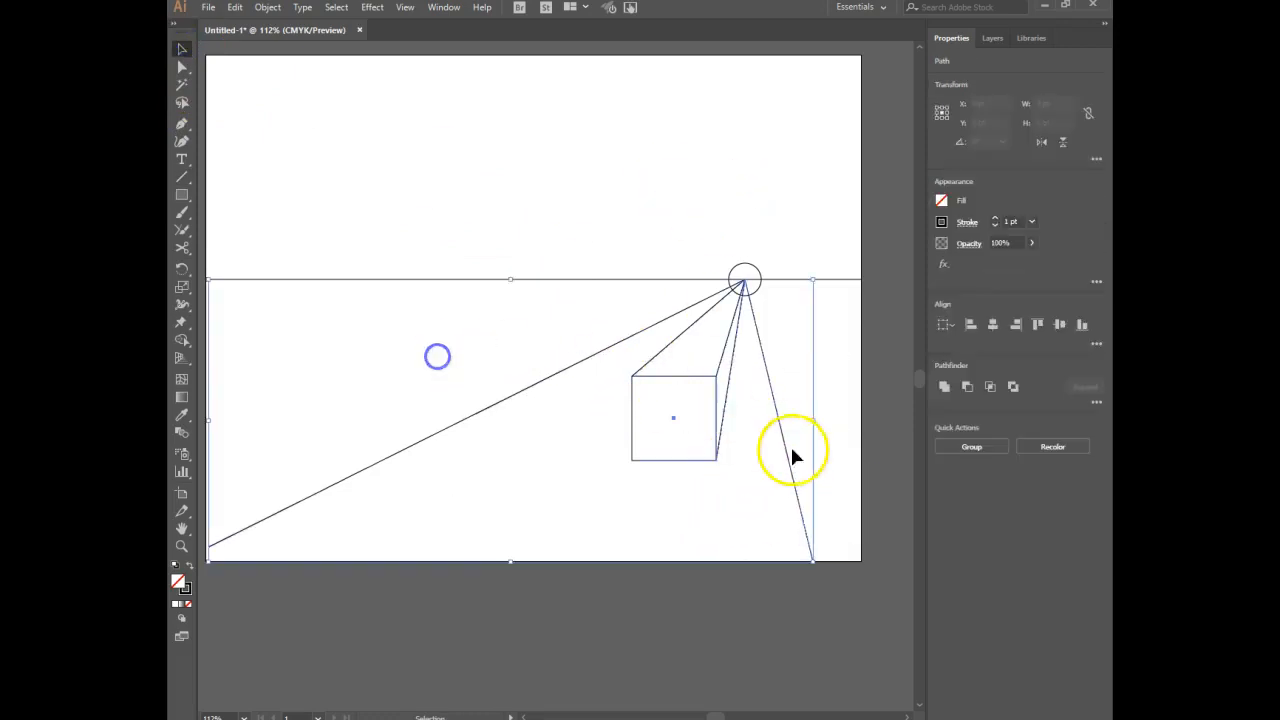
{"action": "key", "text": "Delete"}
{"action": "left_click", "coordinate": [552, 303]}
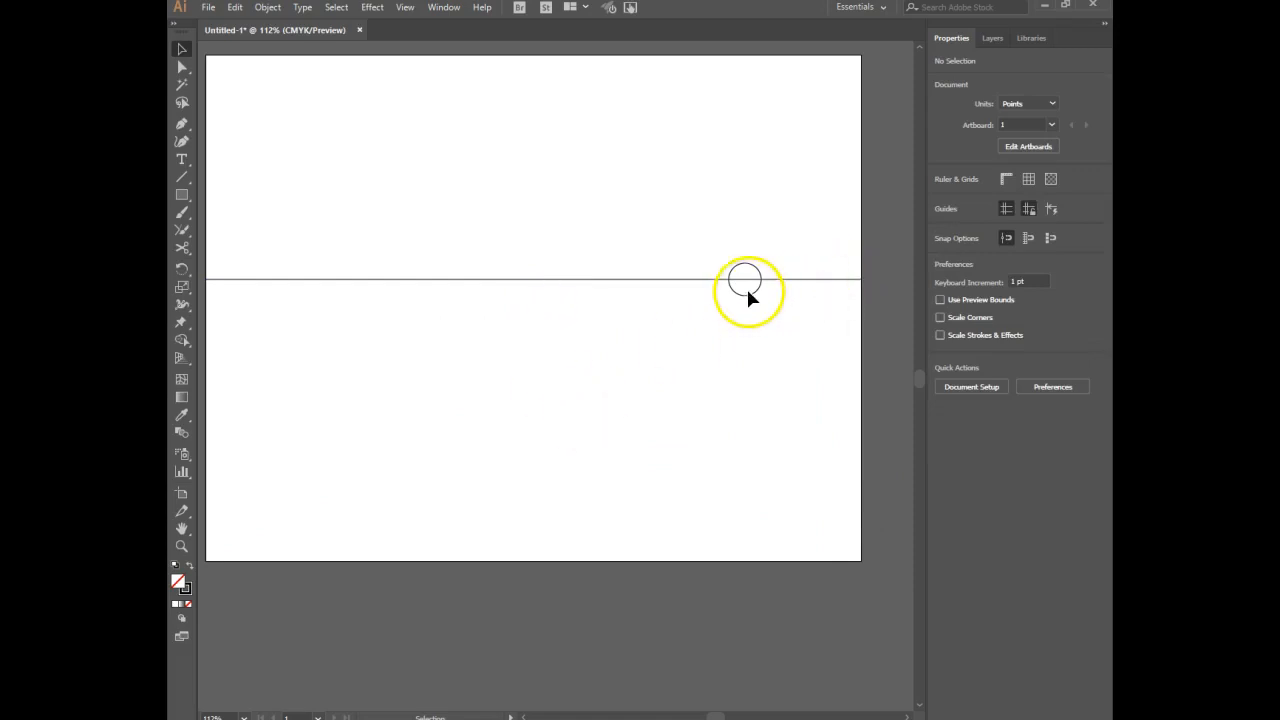
Move the circle along the horizon line to its right end and place a copy near the left end.
{"action": "left_click_drag", "start_coordinate": [749, 296], "coordinate": [447, 319]}
{"action": "mouse_move", "coordinate": [515, 404]}
{"action": "left_mouse_down"}
{"action": "mouse_move", "coordinate": [554, 400]}
{"action": "mouse_move", "coordinate": [537, 396]}
{"action": "left_mouse_up"}
{"action": "left_click", "coordinate": [858, 291]}
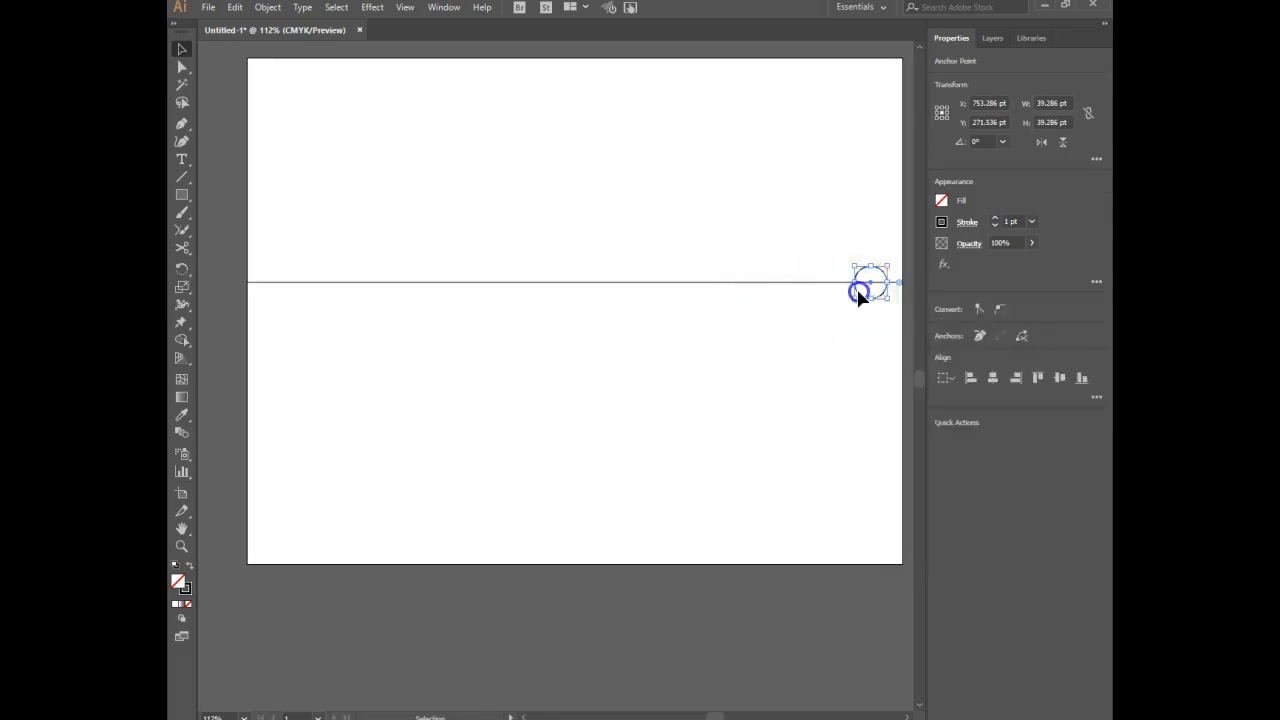
{"action": "left_click_drag", "start_coordinate": [858, 291], "coordinate": [277, 302]}
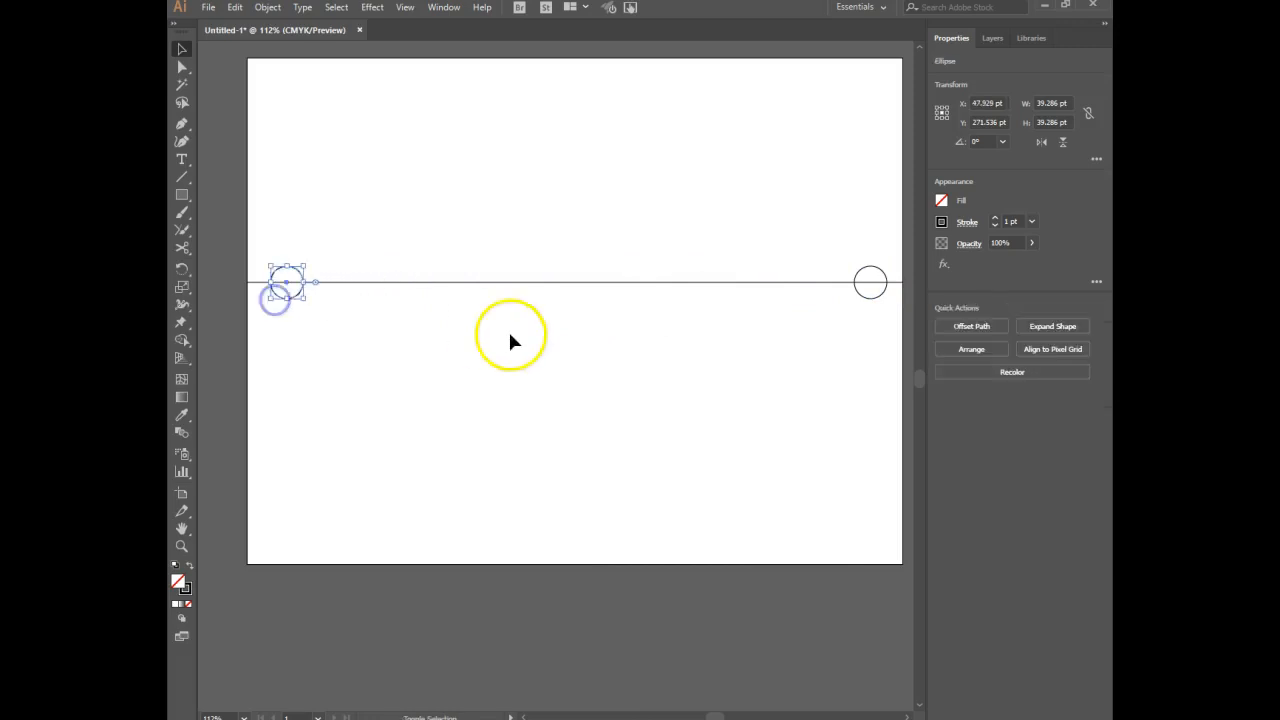
{"action": "left_click", "coordinate": [585, 405]}
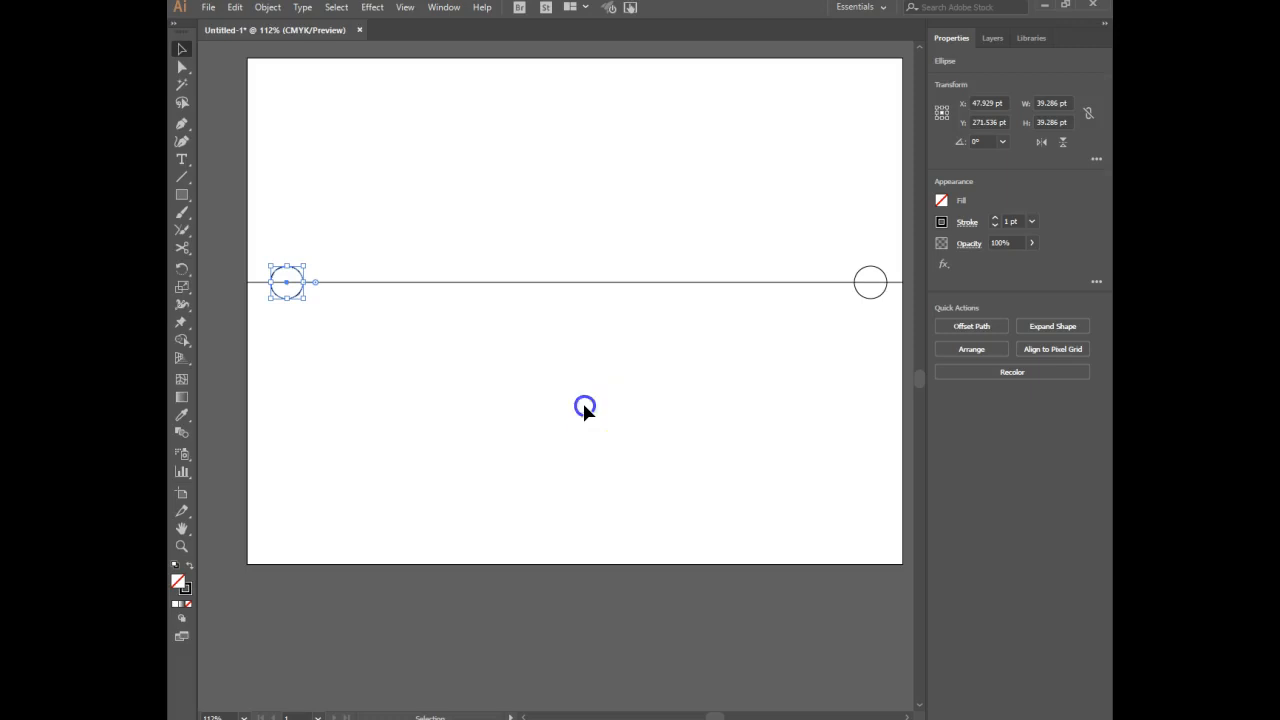
{"action": "left_click", "coordinate": [585, 408]}
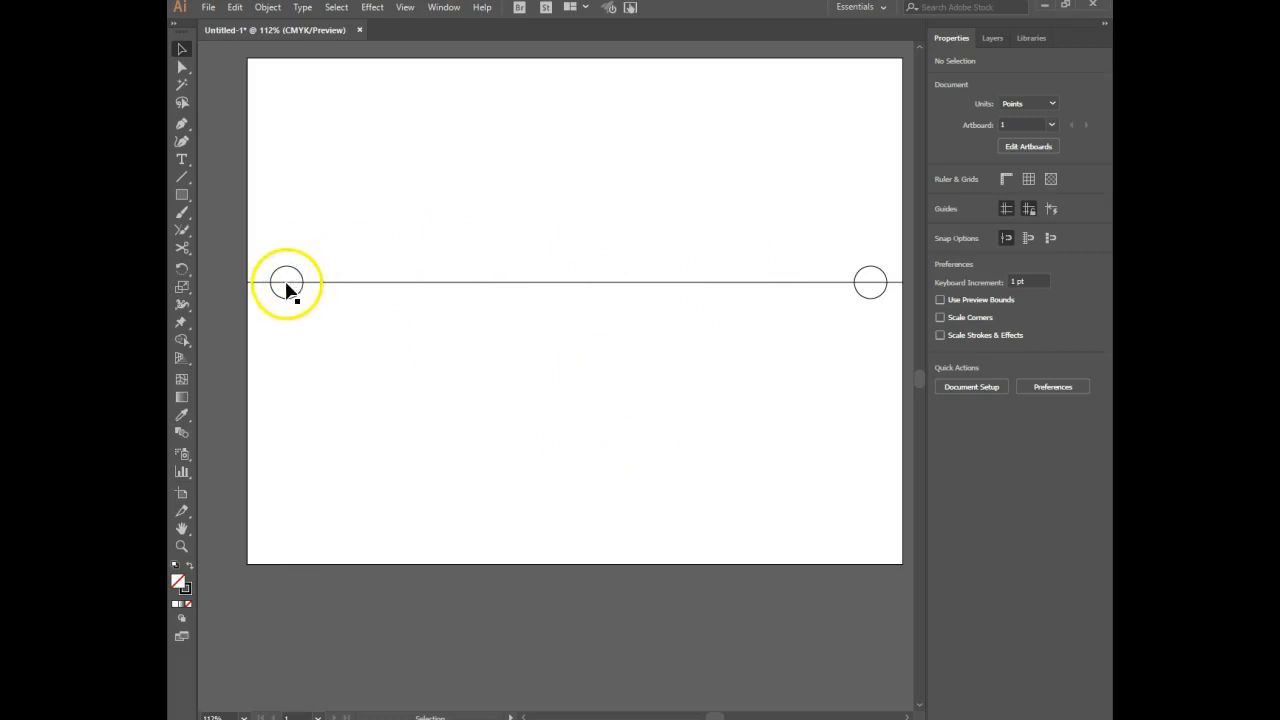
Switch the document display to Outline view.
{"action": "key", "text": "a"}
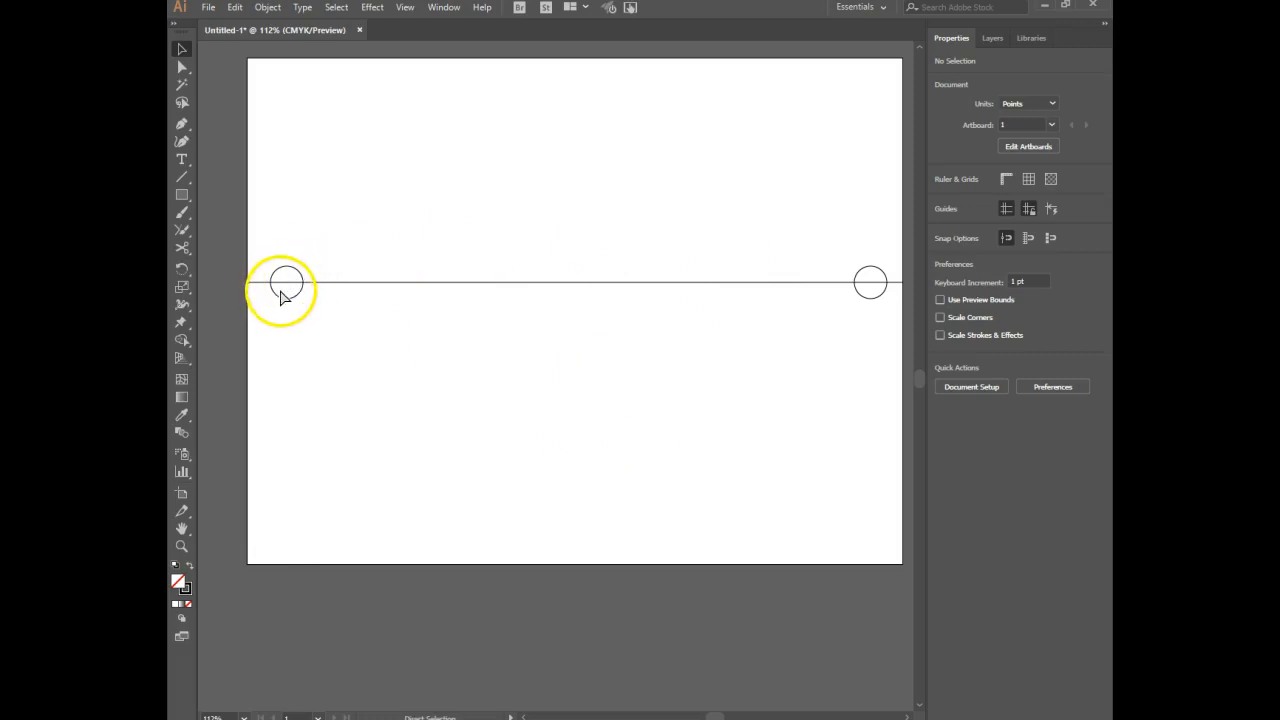
{"action": "key", "text": "ctrl+y"}
{"action": "key", "text": "v"}
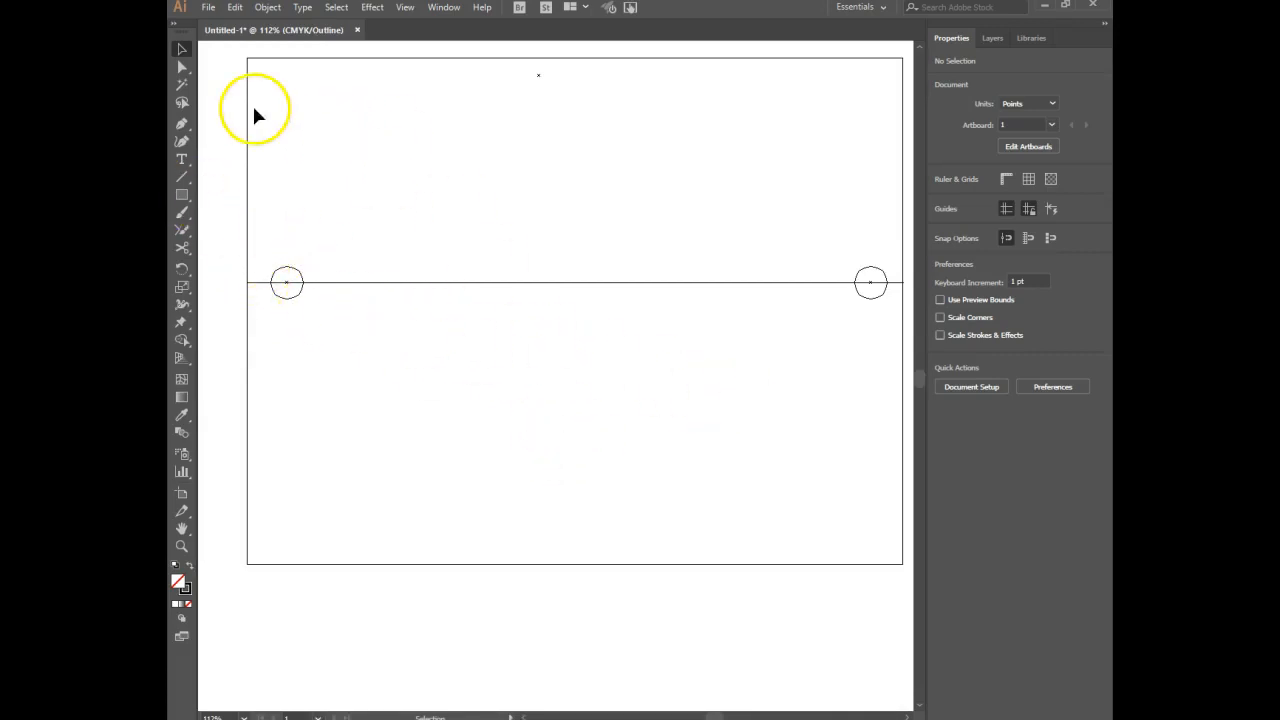
{"action": "left_click", "coordinate": [182, 194]}
{"action": "left_click_drag", "start_coordinate": [526, 365], "coordinate": [641, 481]}
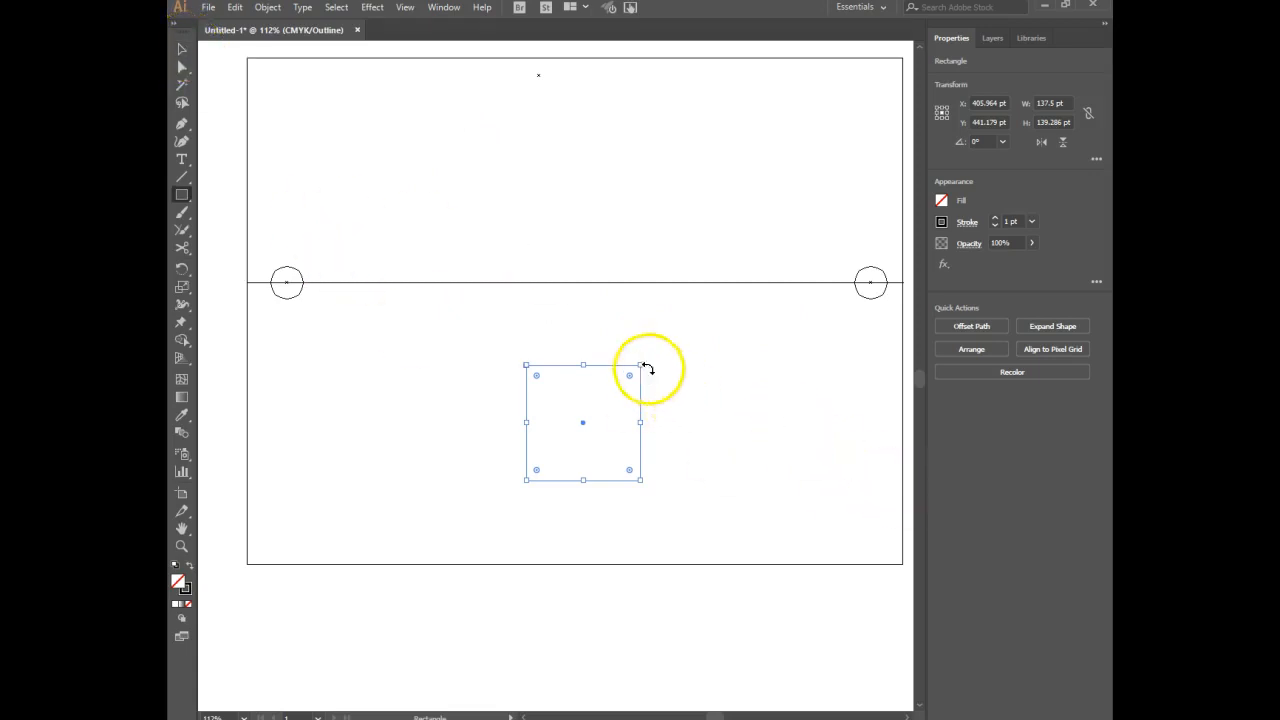
{"action": "key", "text": "Delete"}
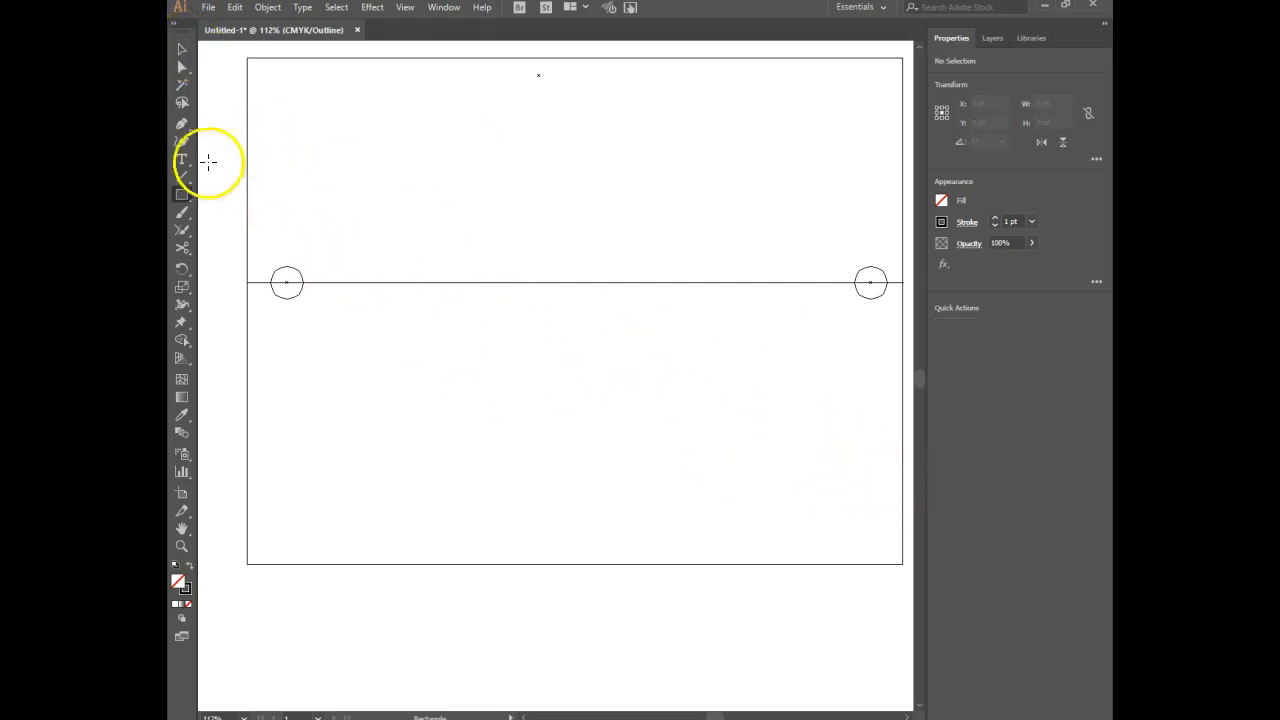
Draw a circle about 37.5 pt in diameter below the horizon line, roughly midway between the two vanishing-point circles.
{"action": "left_click", "coordinate": [181, 197]}
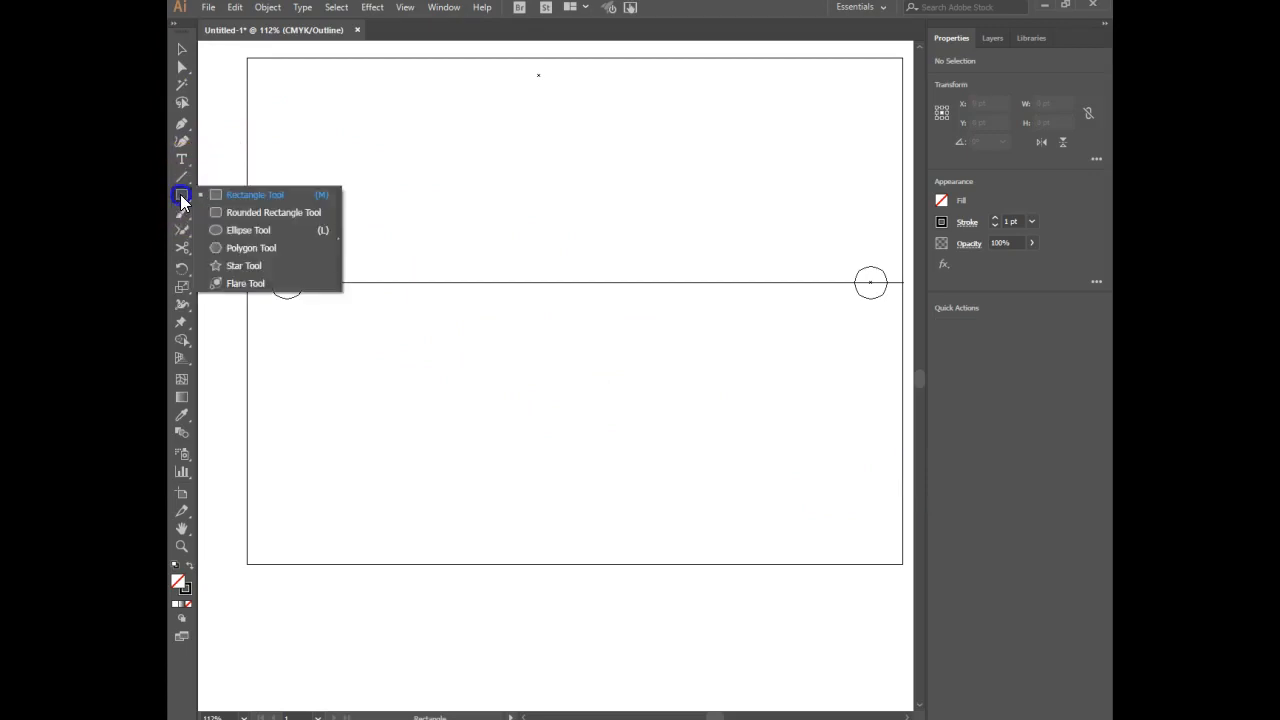
{"action": "left_click", "coordinate": [233, 229]}
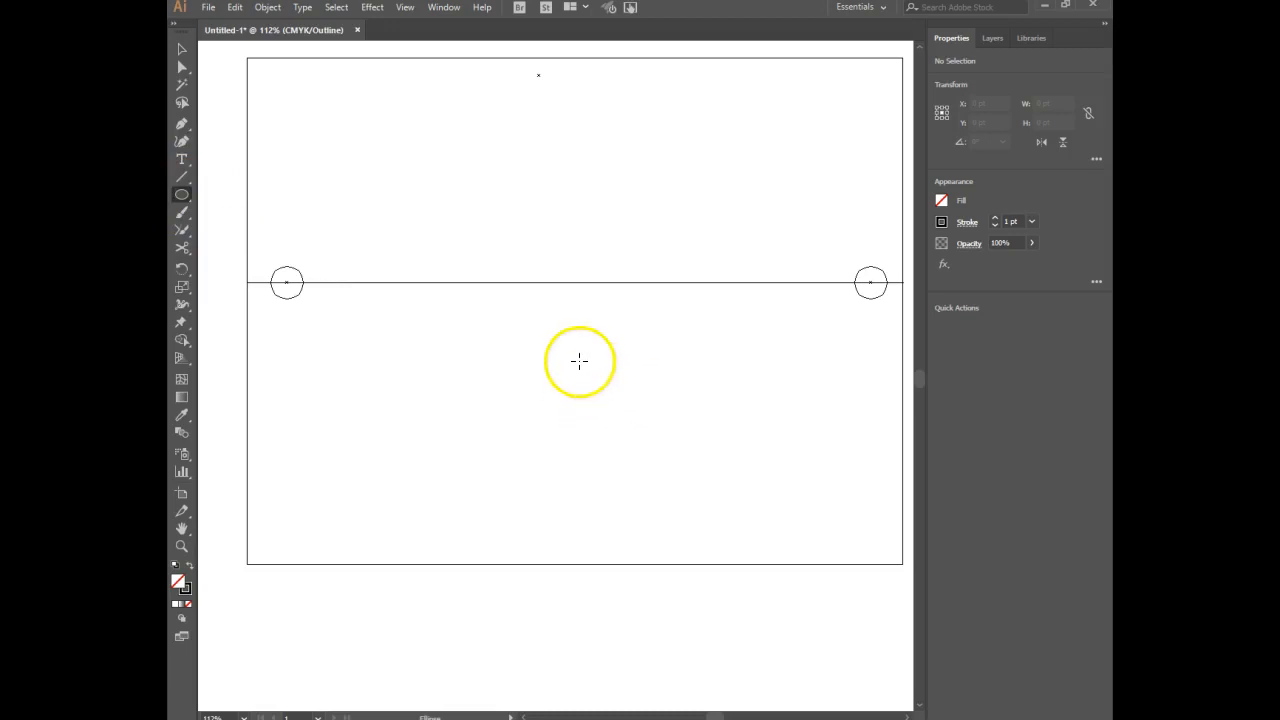
{"action": "left_click_drag", "start_coordinate": [585, 380], "coordinate": [600, 389]}
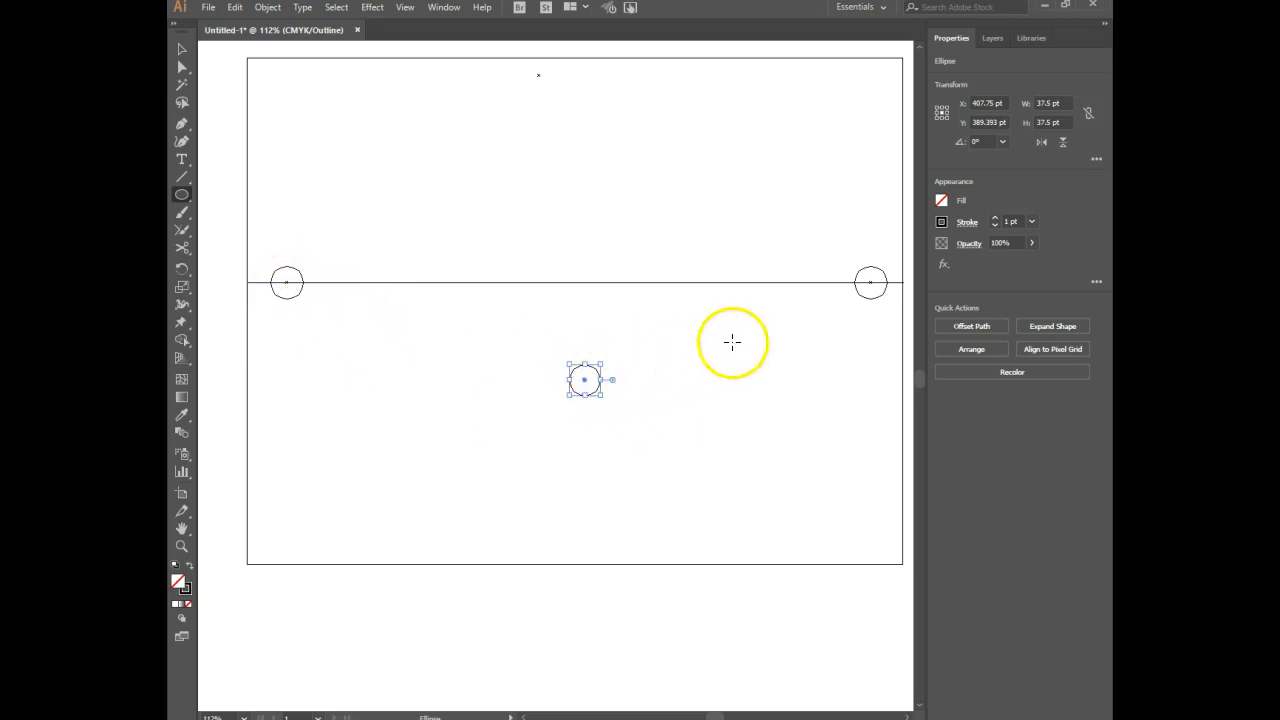
Connect the lower circle's centre to the centres of both circles on the horizon with straight lines.
{"action": "left_click", "coordinate": [181, 175]}
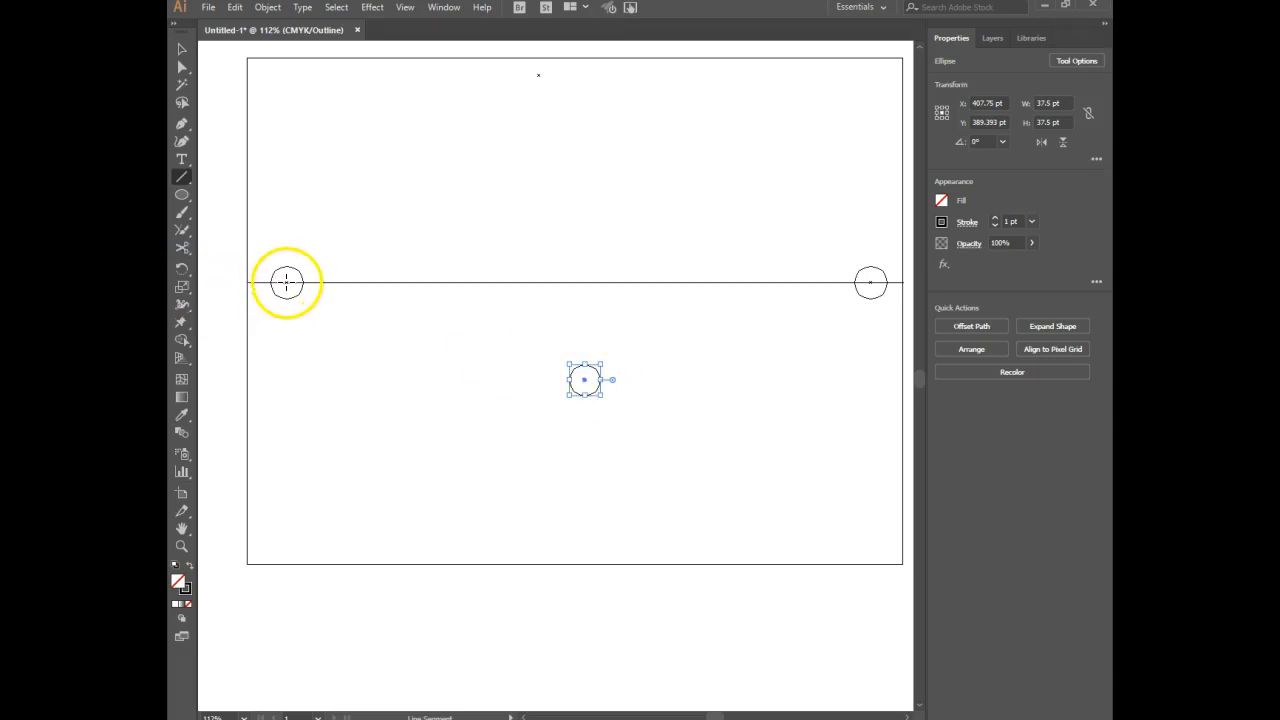
{"action": "left_click_drag", "start_coordinate": [287, 282], "coordinate": [585, 380]}
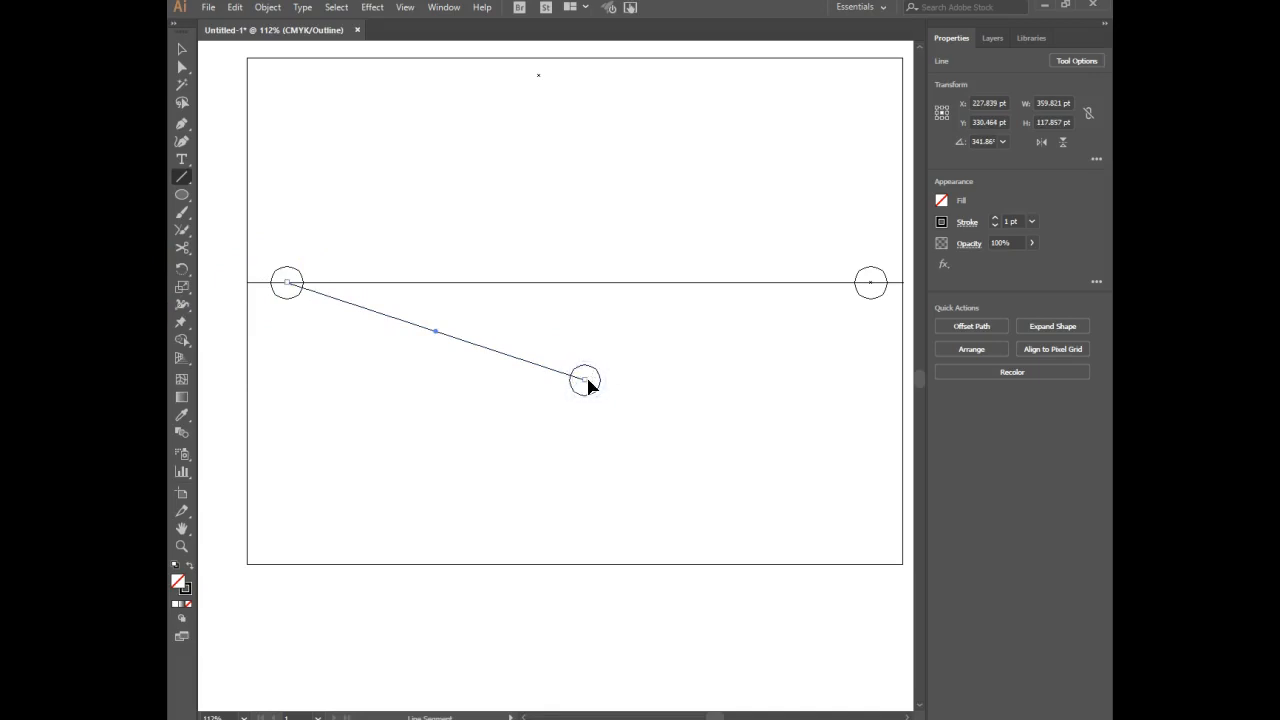
{"action": "key", "text": "ctrl+shift+a"}
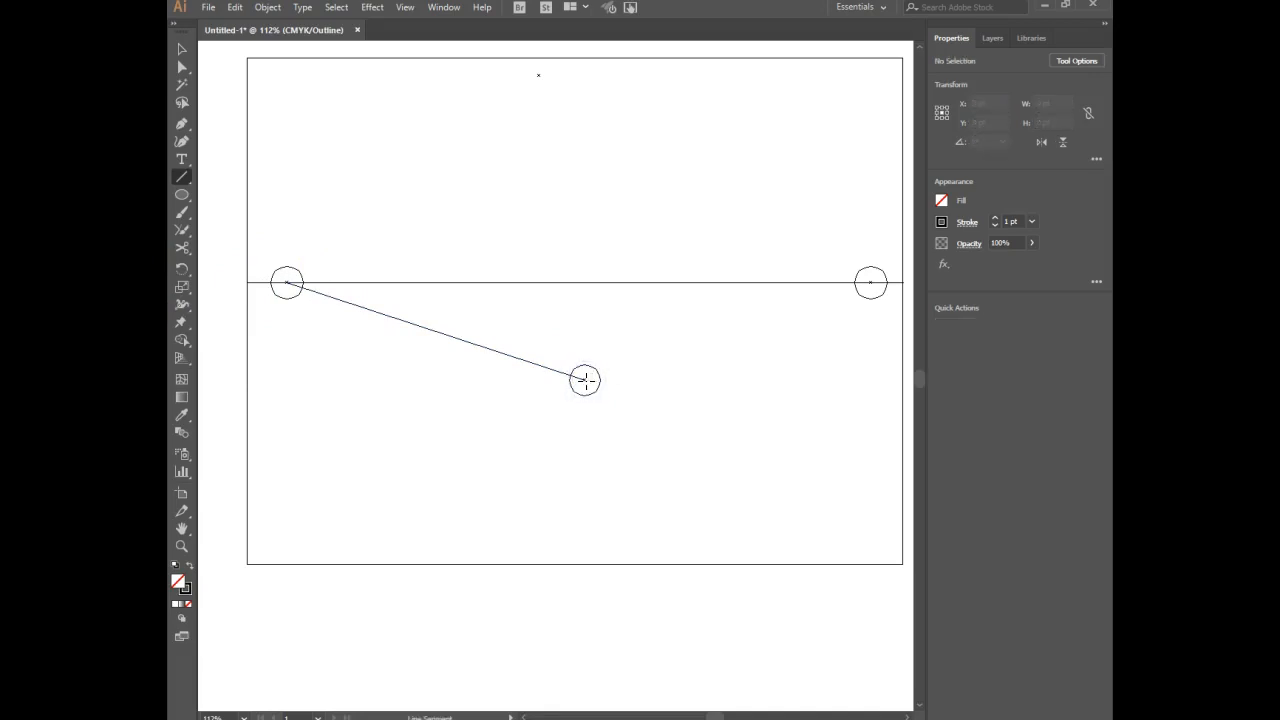
{"action": "left_click_drag", "start_coordinate": [585, 380], "coordinate": [870, 282]}
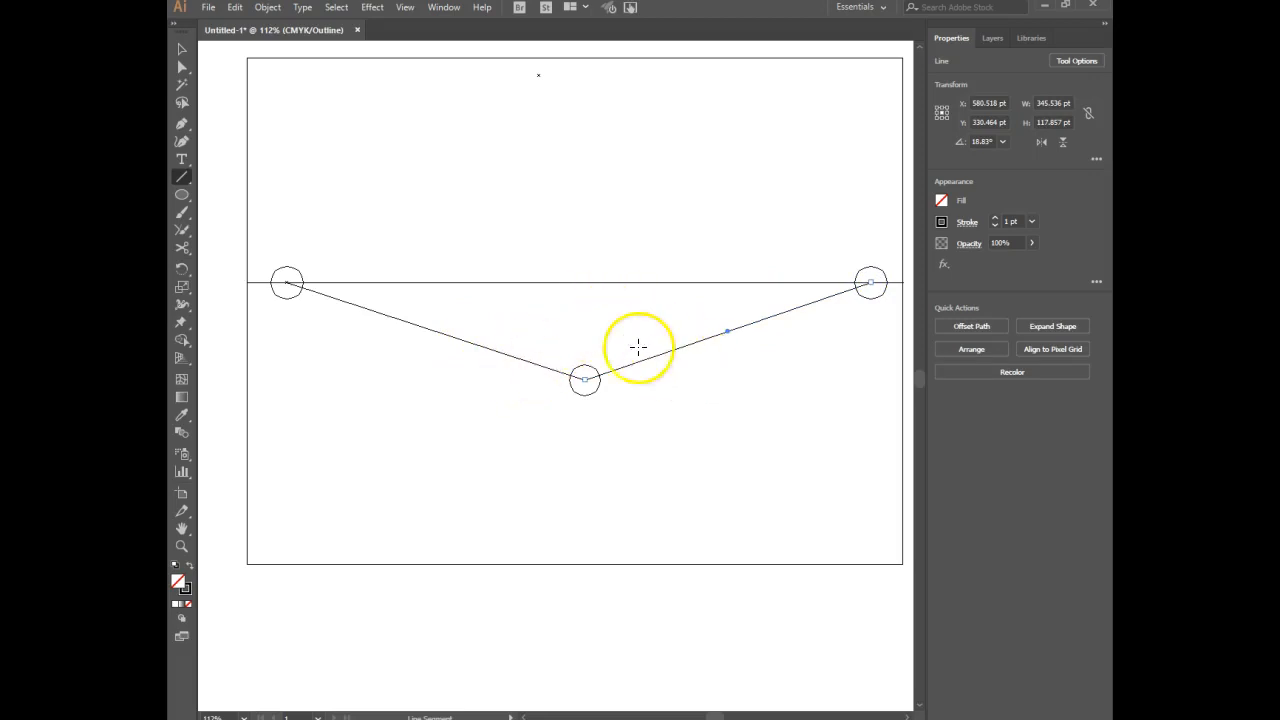
{"action": "left_click", "coordinate": [733, 549], "text": "ctrl"}
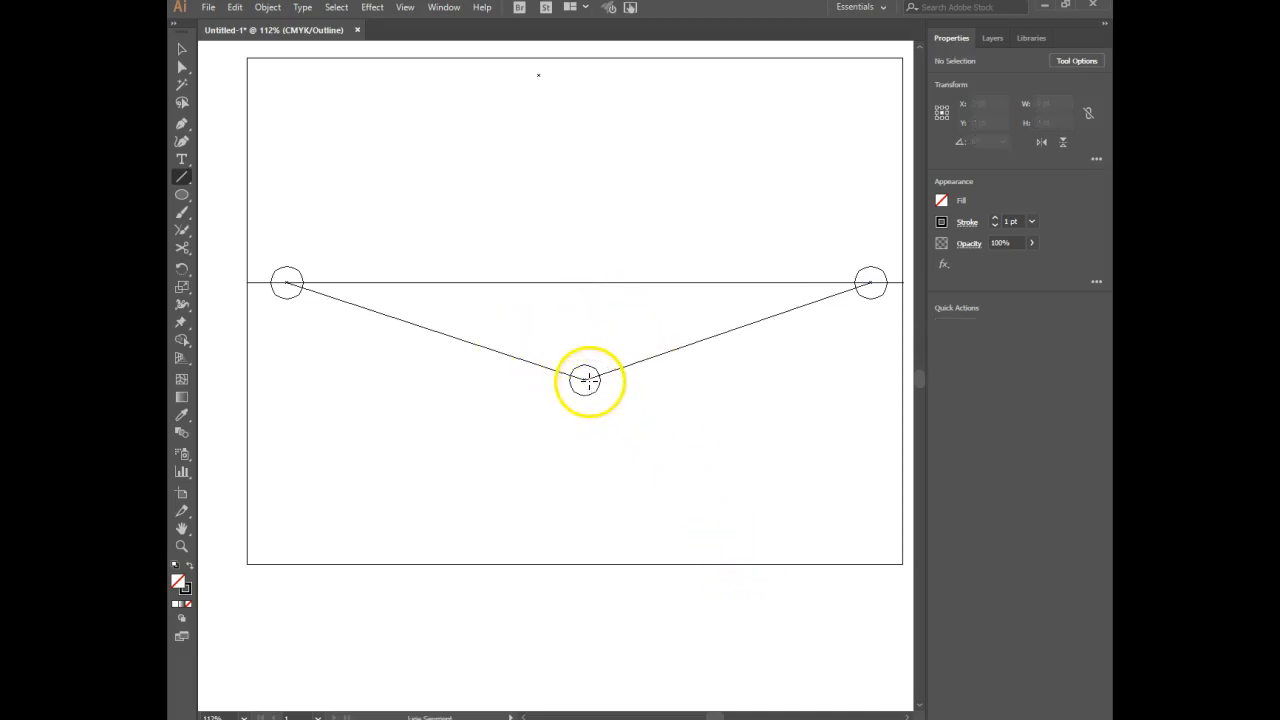
Draw a vertical line about 159 pt long downward from the lower circle's centre and delete that circle.
{"action": "left_click_drag", "start_coordinate": [585, 379], "coordinate": [585, 511]}
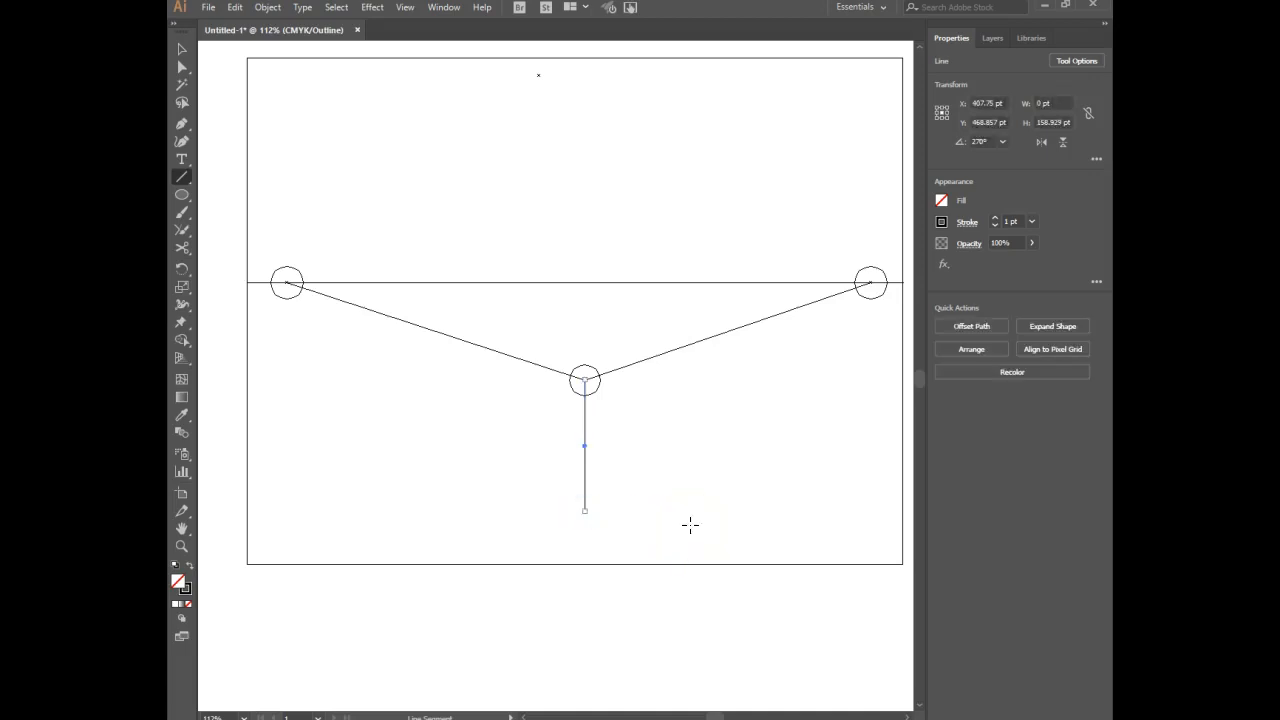
{"action": "left_click_drag", "start_coordinate": [610, 381], "coordinate": [596, 394]}
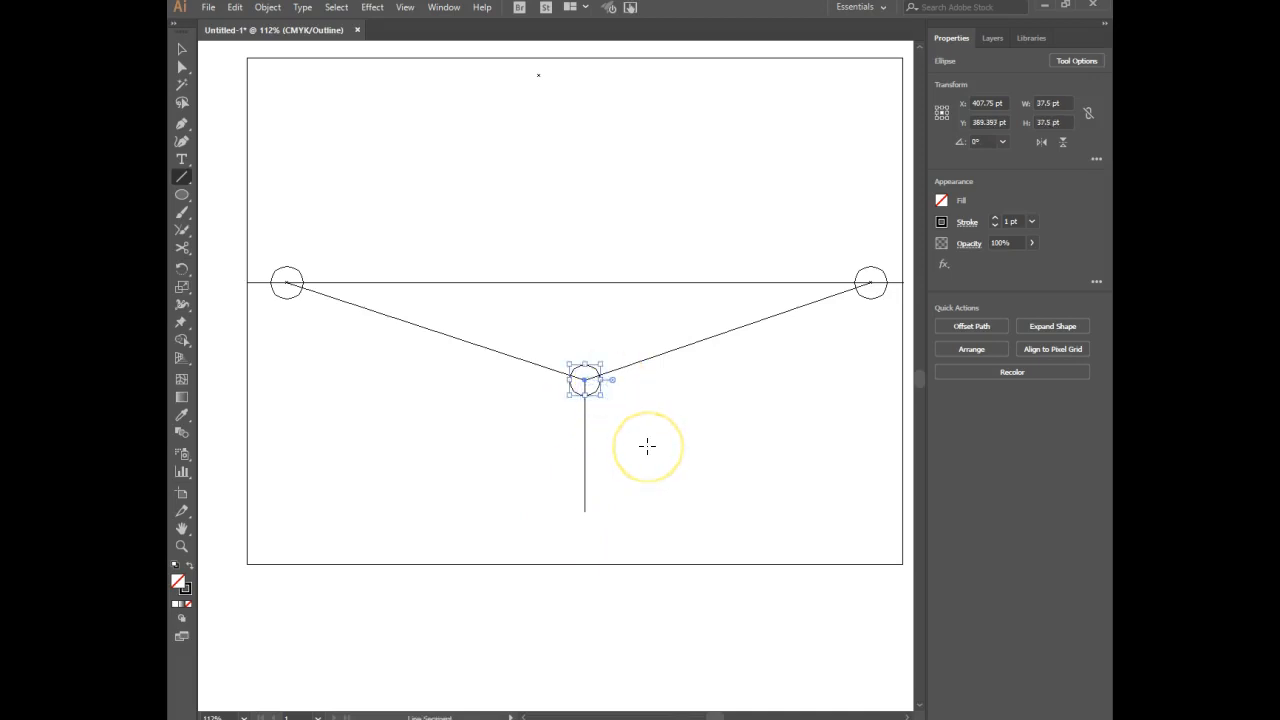
{"action": "key", "text": "Delete"}
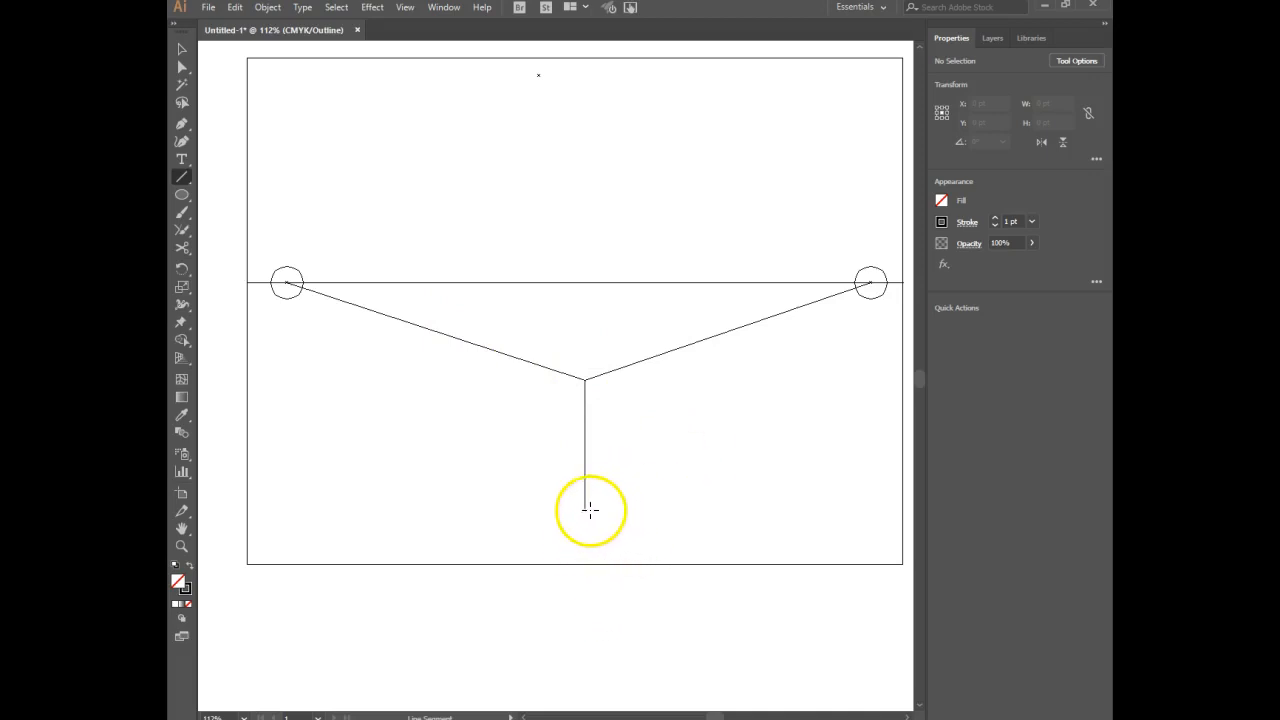
Connect the bottom end of the vertical line to both vanishing points on the horizon.
{"action": "mouse_move", "coordinate": [585, 510]}
{"action": "left_mouse_down"}
{"action": "mouse_move", "coordinate": [746, 451]}
{"action": "mouse_move", "coordinate": [871, 283]}
{"action": "left_mouse_up"}
{"action": "left_click", "coordinate": [571, 583], "text": "ctrl"}
{"action": "left_click_drag", "start_coordinate": [585, 511], "coordinate": [287, 284]}
{"action": "left_click", "coordinate": [816, 498], "text": "ctrl"}
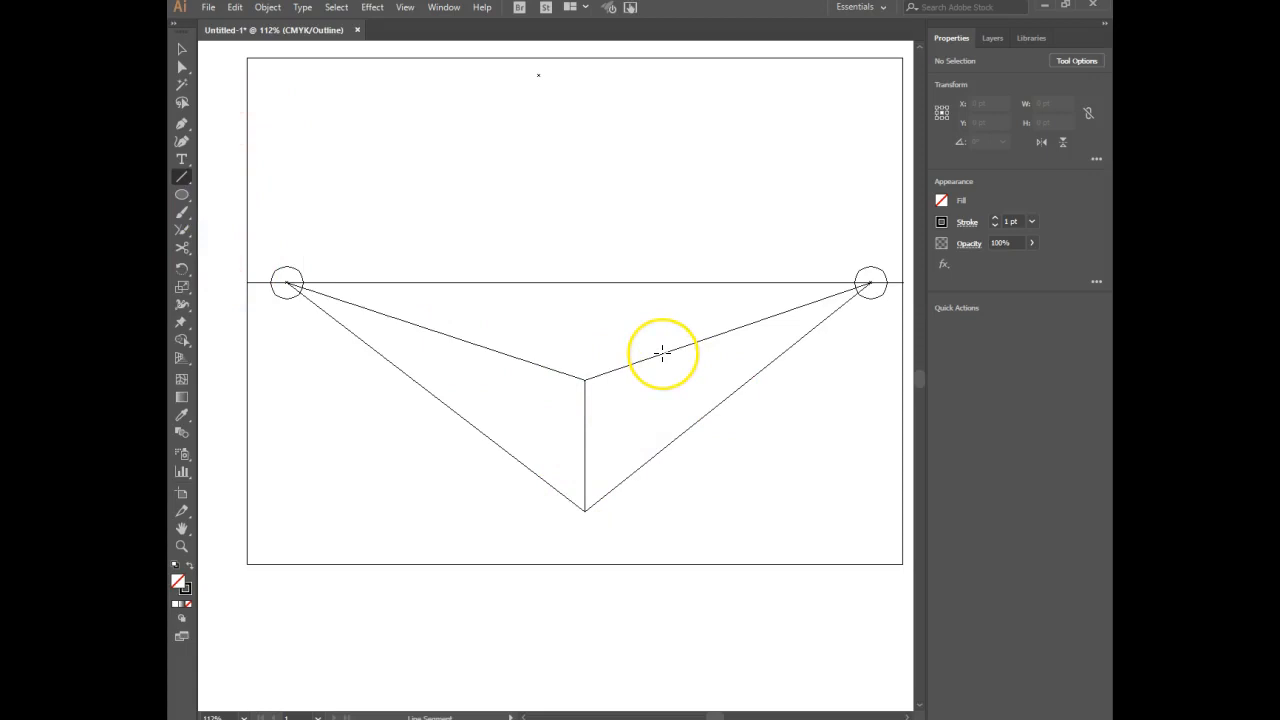
Draw a vertical line about 117 pt long between the upper and lower lines converging on the right vanishing point.
{"action": "left_click_drag", "start_coordinate": [662, 352], "coordinate": [675, 451]}
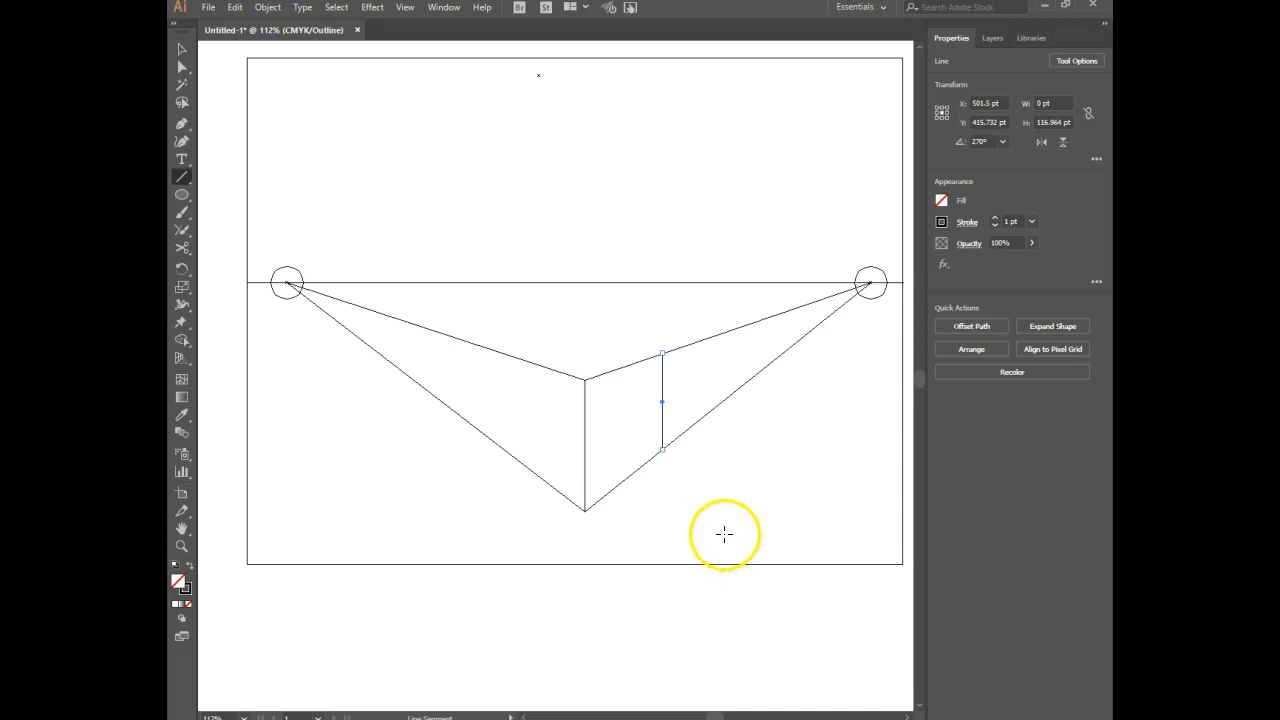
{"action": "left_click", "coordinate": [708, 479], "text": "ctrl"}
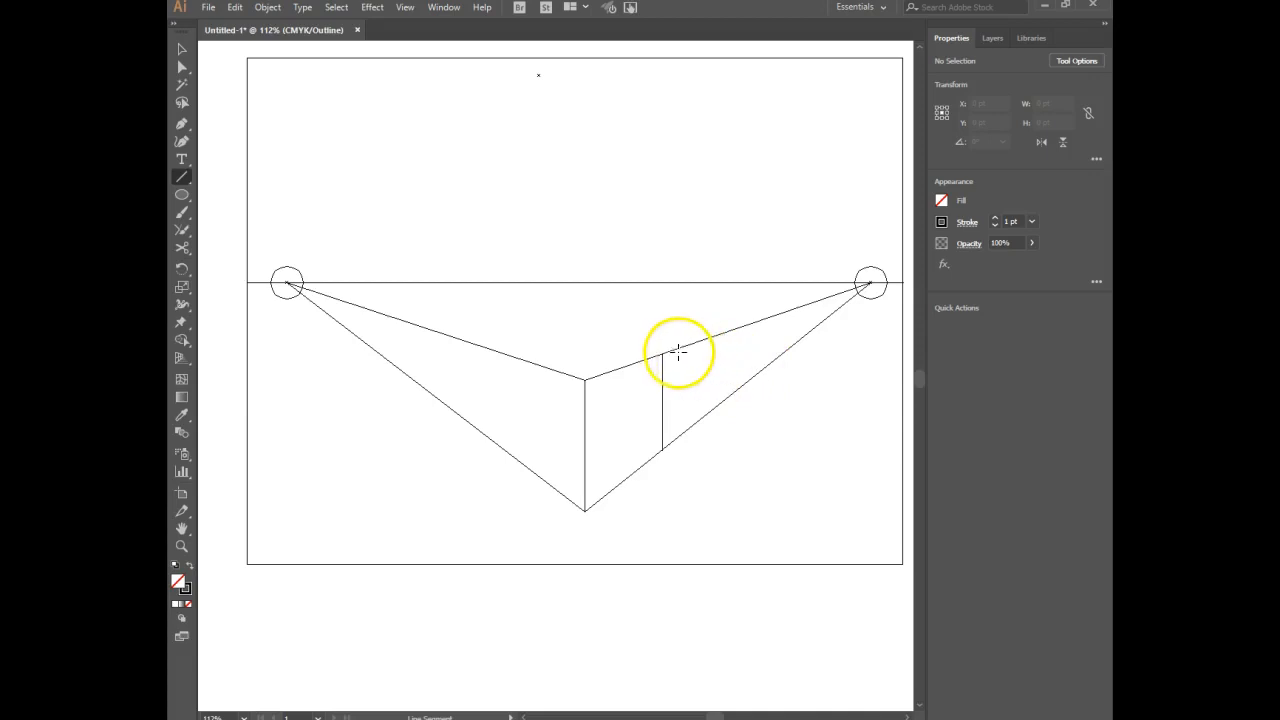
Connect the right vertical edge's top end to both vanishing points and its bottom end to the left vanishing point.
{"action": "left_click_drag", "start_coordinate": [661, 352], "coordinate": [869, 283]}
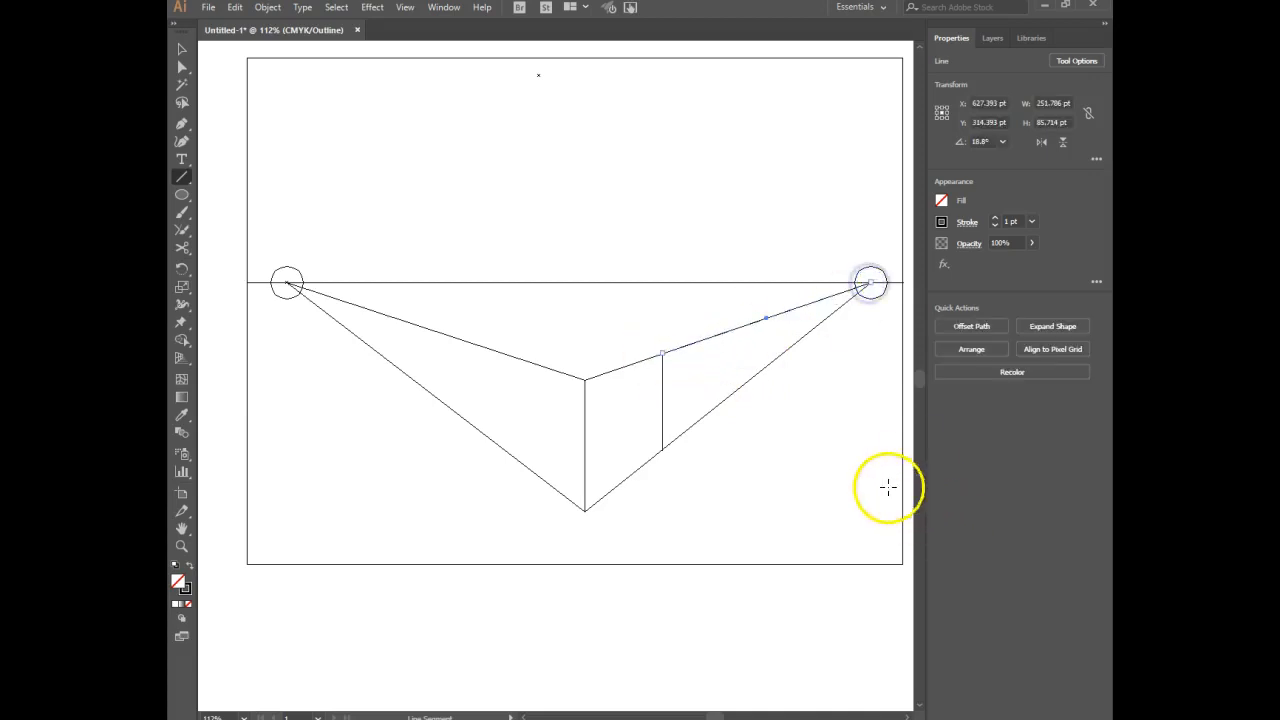
{"action": "left_click", "coordinate": [834, 477], "text": "ctrl"}
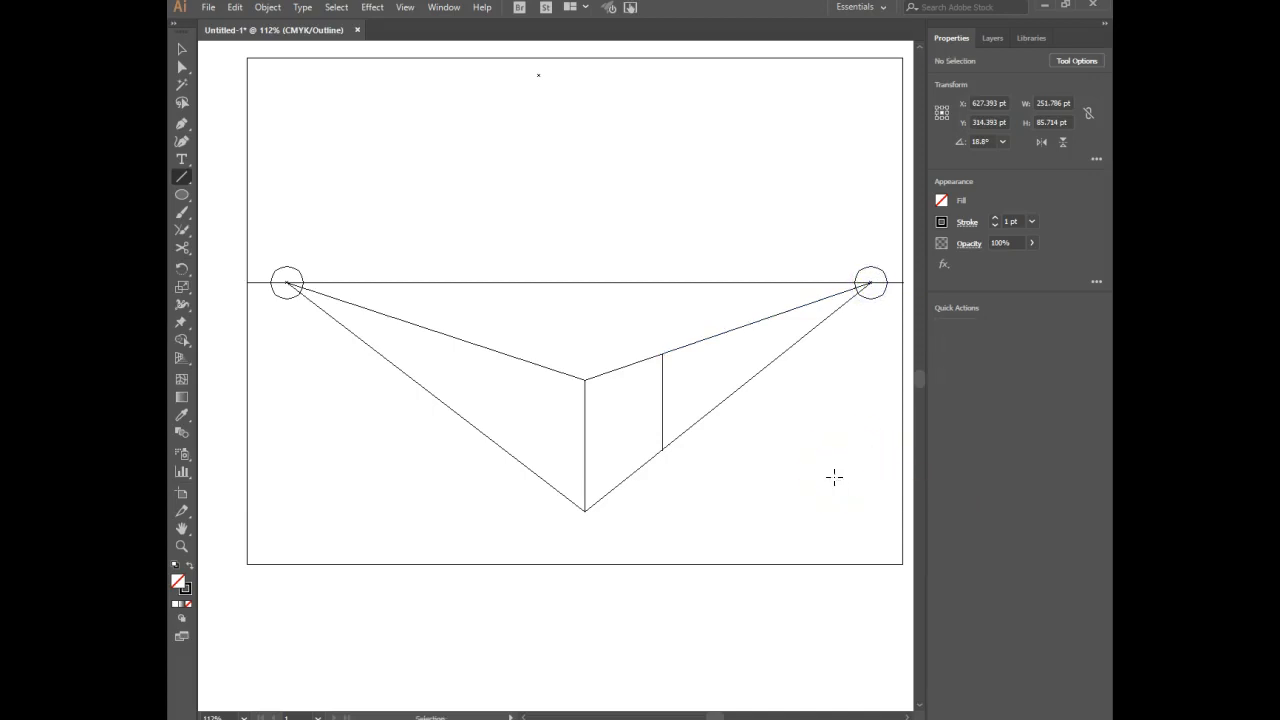
{"action": "left_click_drag", "start_coordinate": [661, 353], "coordinate": [287, 283]}
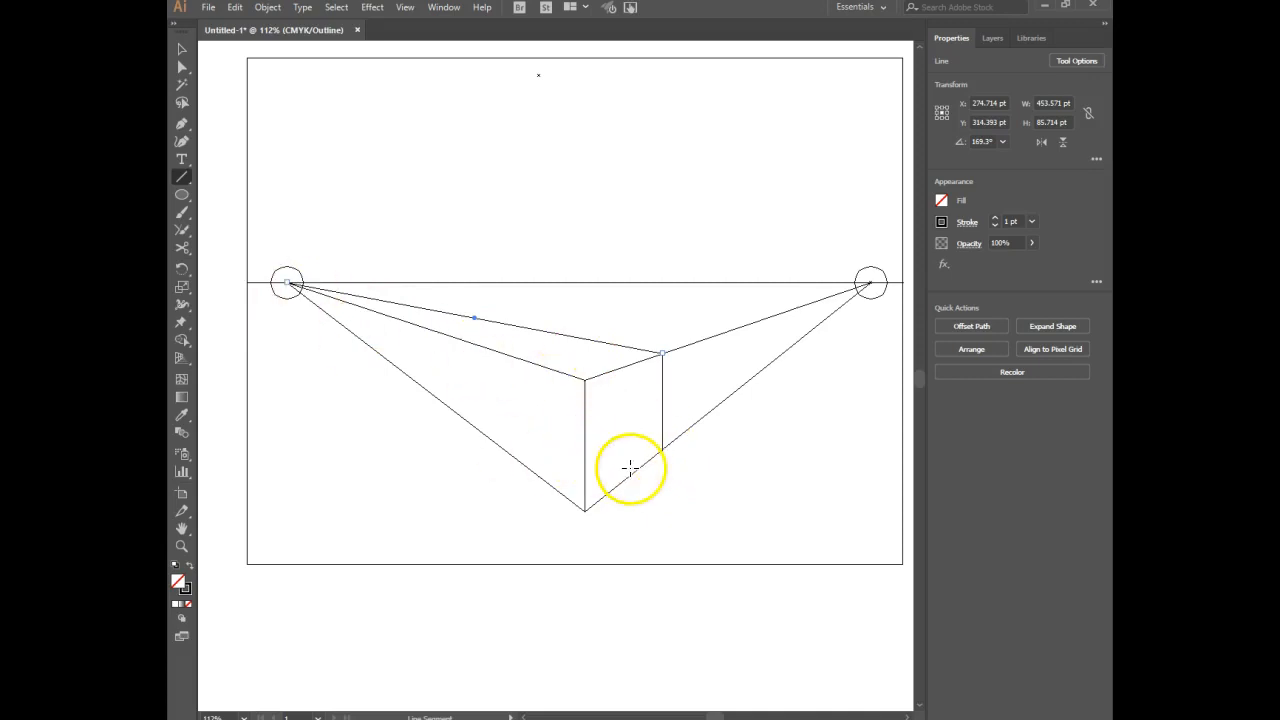
{"action": "left_click_drag", "start_coordinate": [662, 447], "coordinate": [551, 414]}
{"action": "left_click_drag", "start_coordinate": [663, 448], "coordinate": [287, 282]}
{"action": "left_click", "coordinate": [401, 450], "text": "ctrl"}
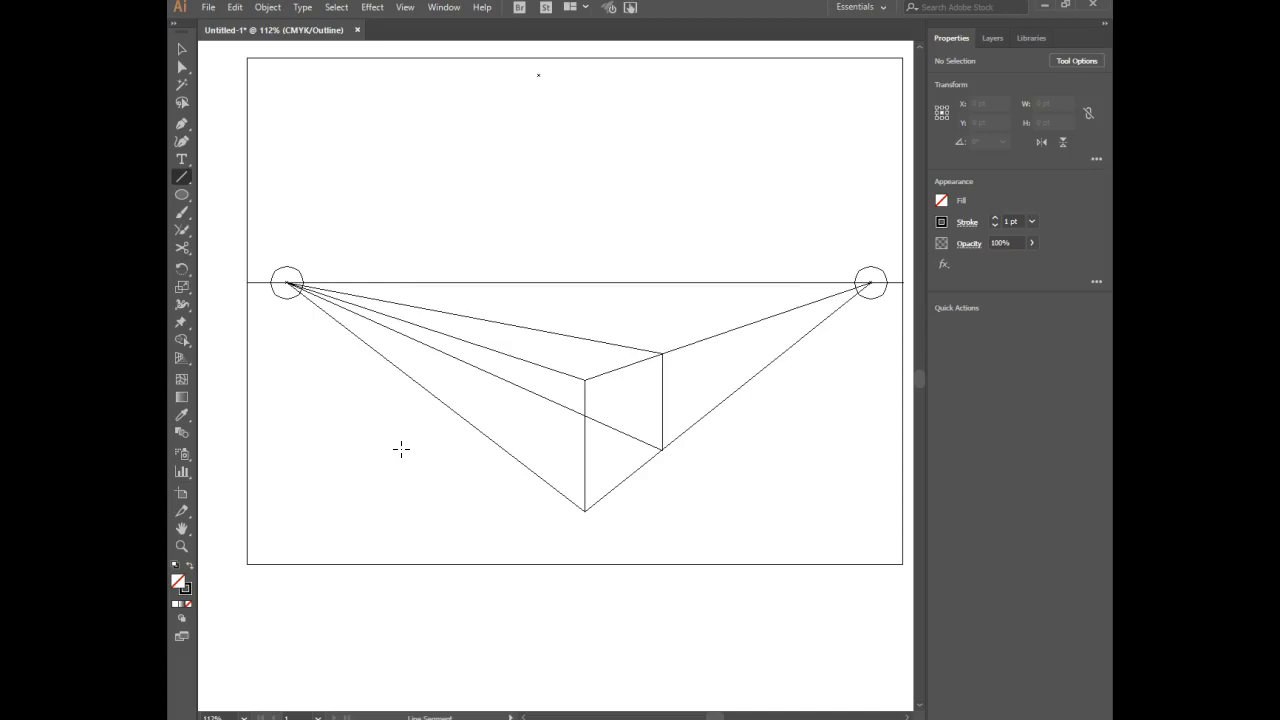
Shorten the upper and lower lines running to the right vanishing point so they end at the right vertical edge.
{"action": "left_click", "coordinate": [185, 68]}
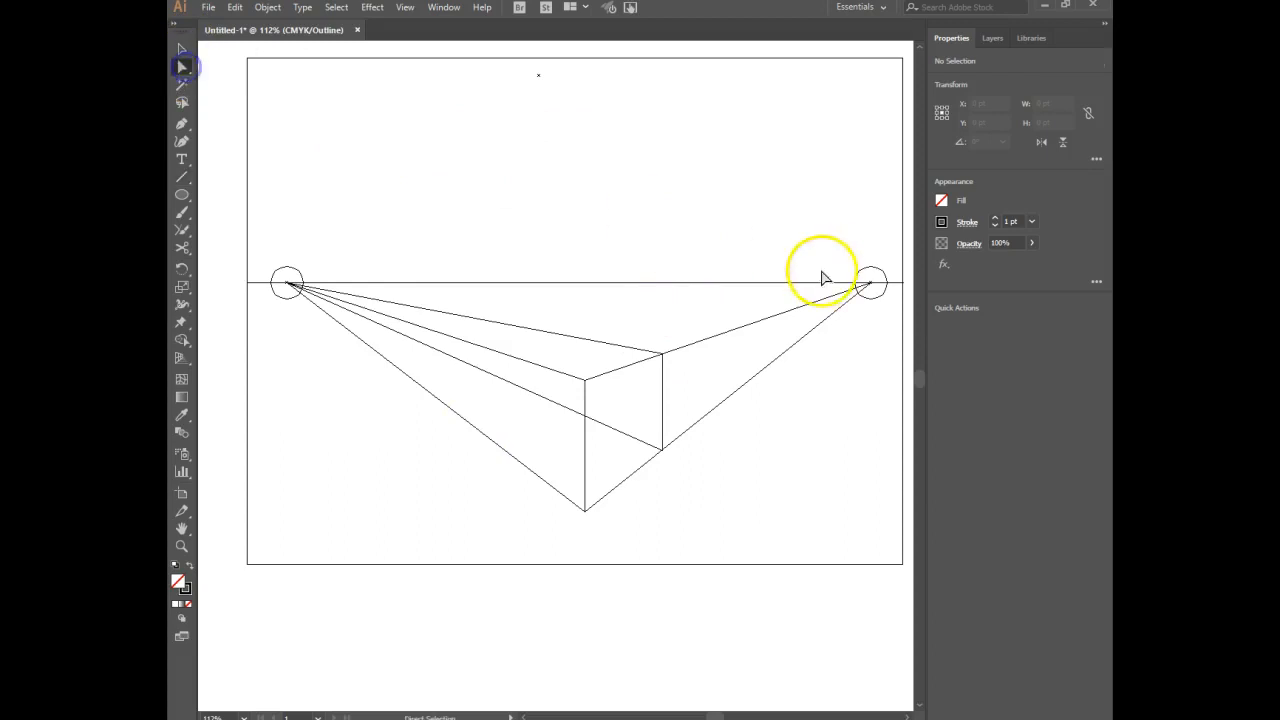
{"action": "left_click", "coordinate": [823, 298]}
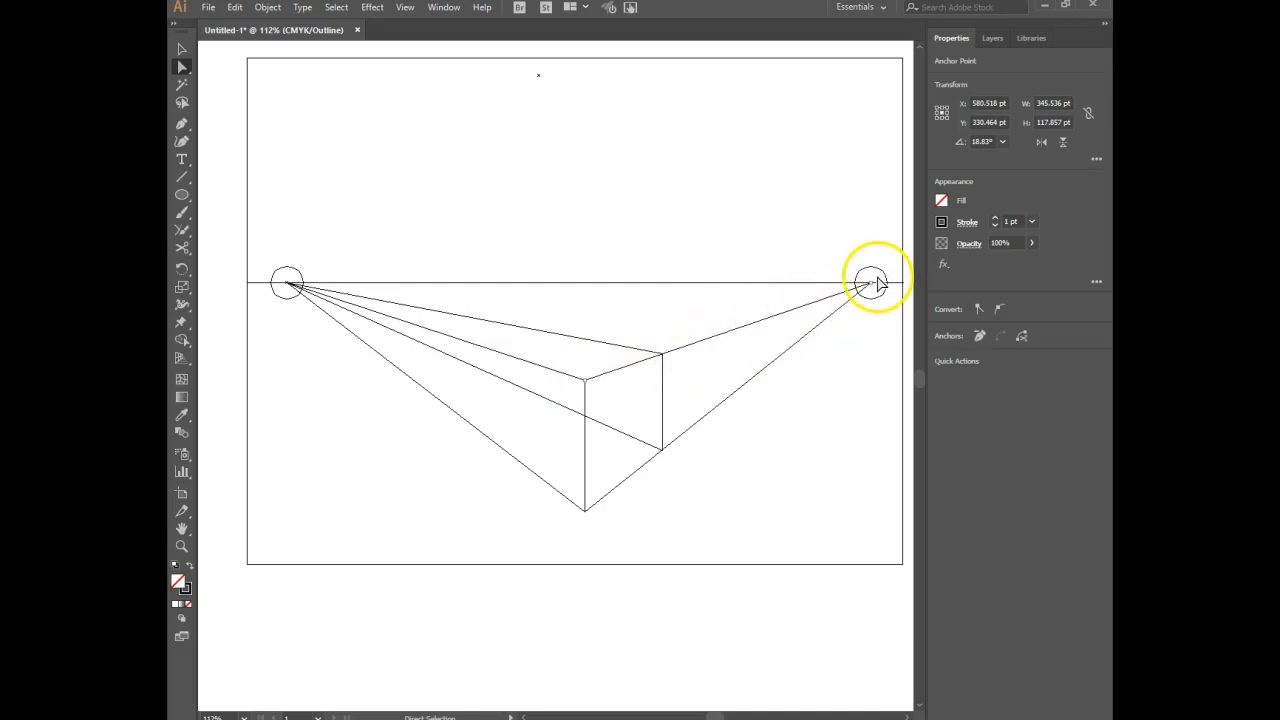
{"action": "left_click", "coordinate": [825, 301]}
{"action": "left_click", "coordinate": [870, 285]}
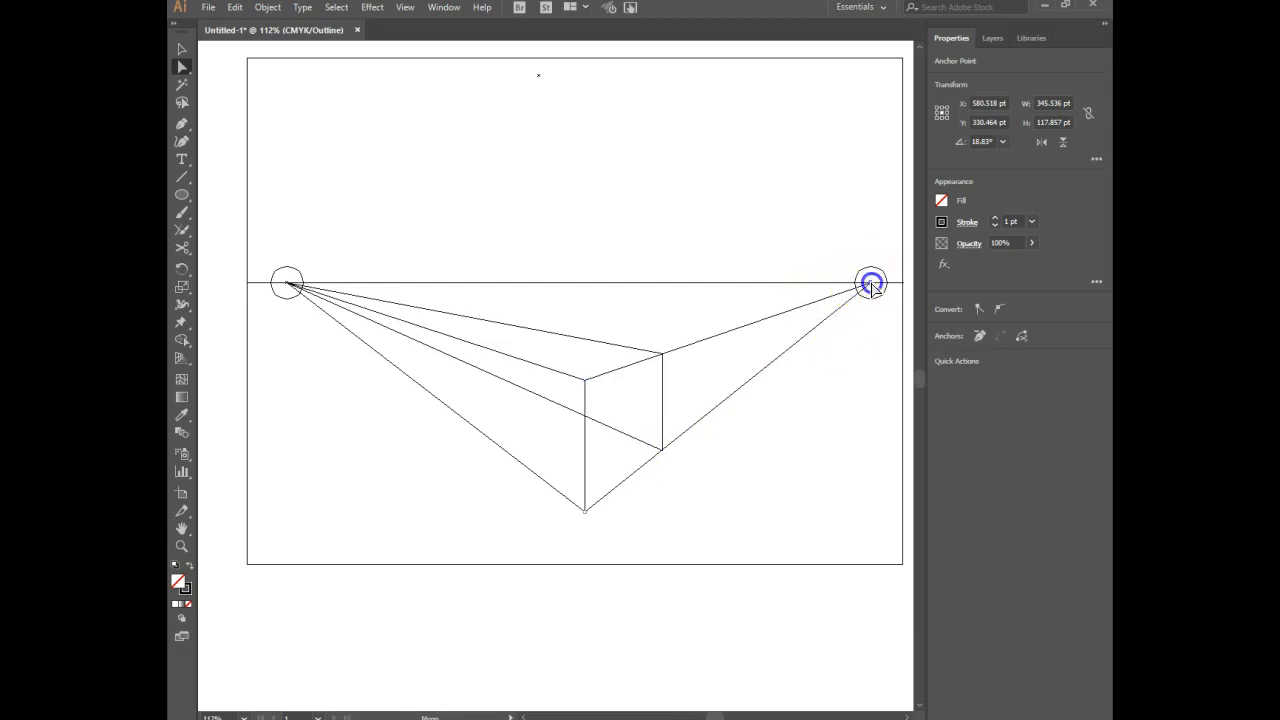
{"action": "left_click_drag", "start_coordinate": [870, 287], "coordinate": [664, 452]}
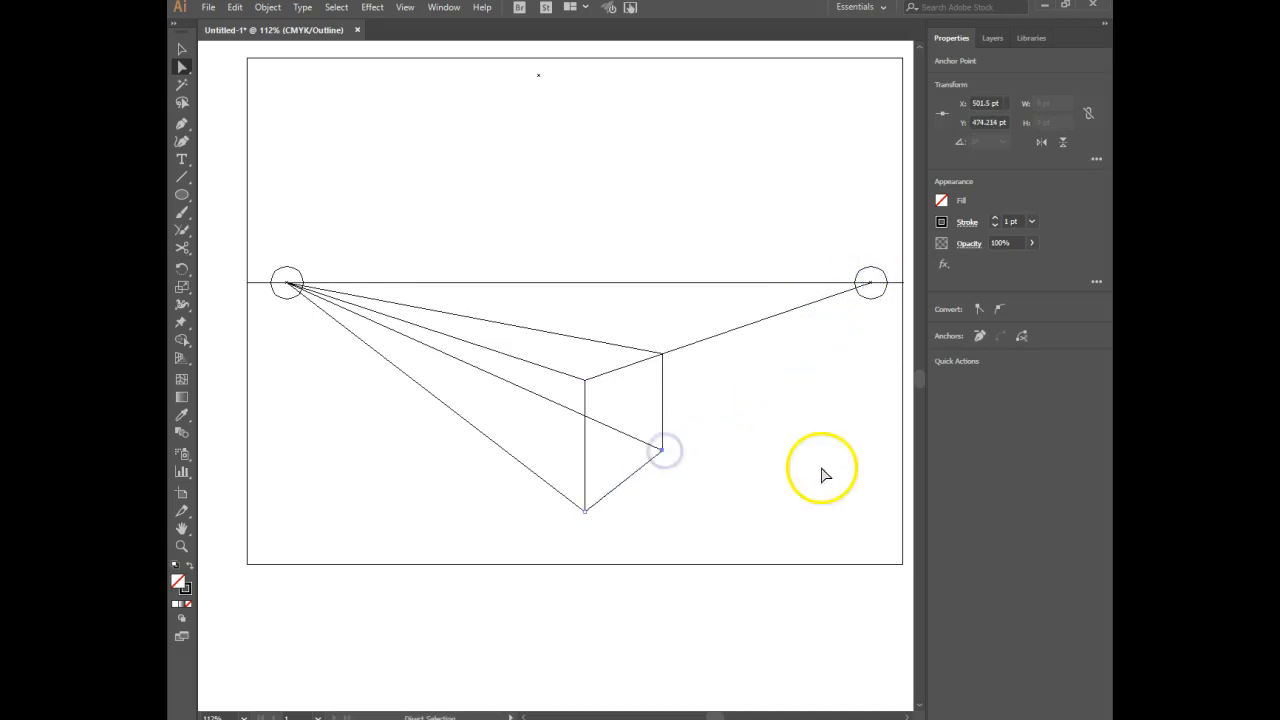
{"action": "left_click", "coordinate": [737, 331]}
{"action": "left_click", "coordinate": [871, 287]}
{"action": "left_click_drag", "start_coordinate": [871, 287], "coordinate": [662, 354]}
{"action": "left_click", "coordinate": [730, 386]}
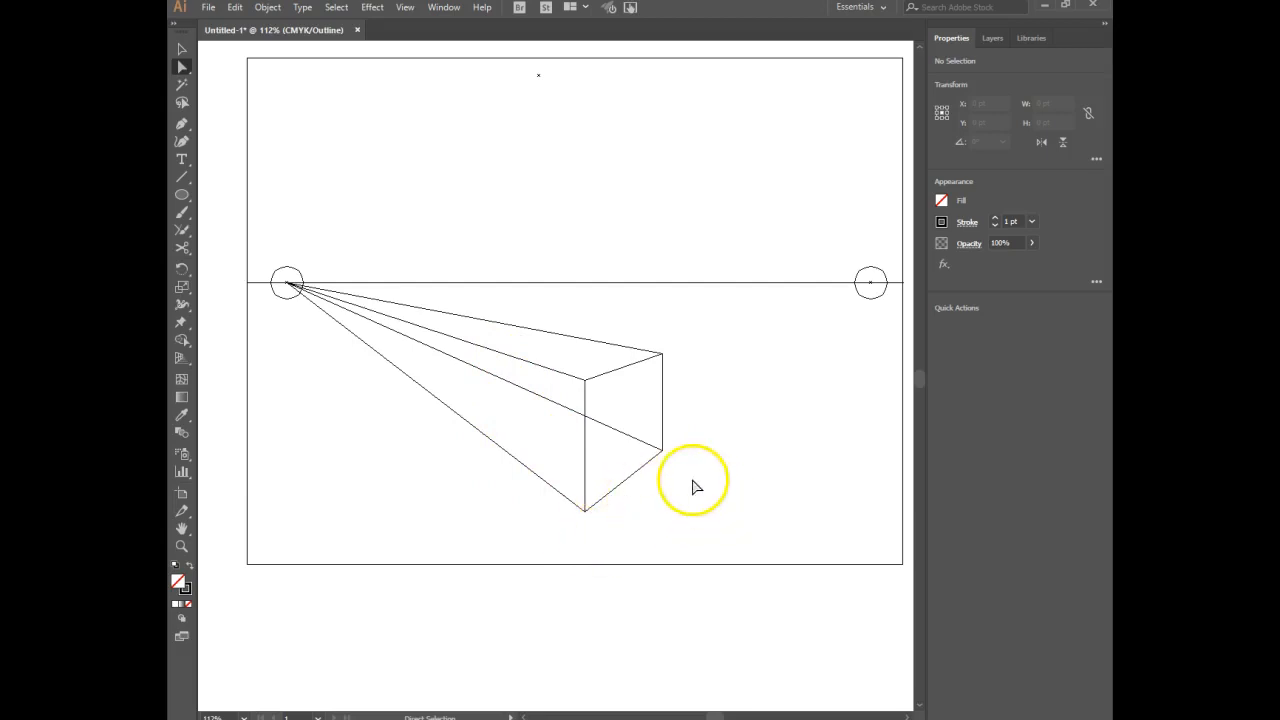
Draw the box's left vertical edge, about 120 pt long, between the front edge's upper and lower lines to the left vanishing point.
{"action": "left_click", "coordinate": [181, 180]}
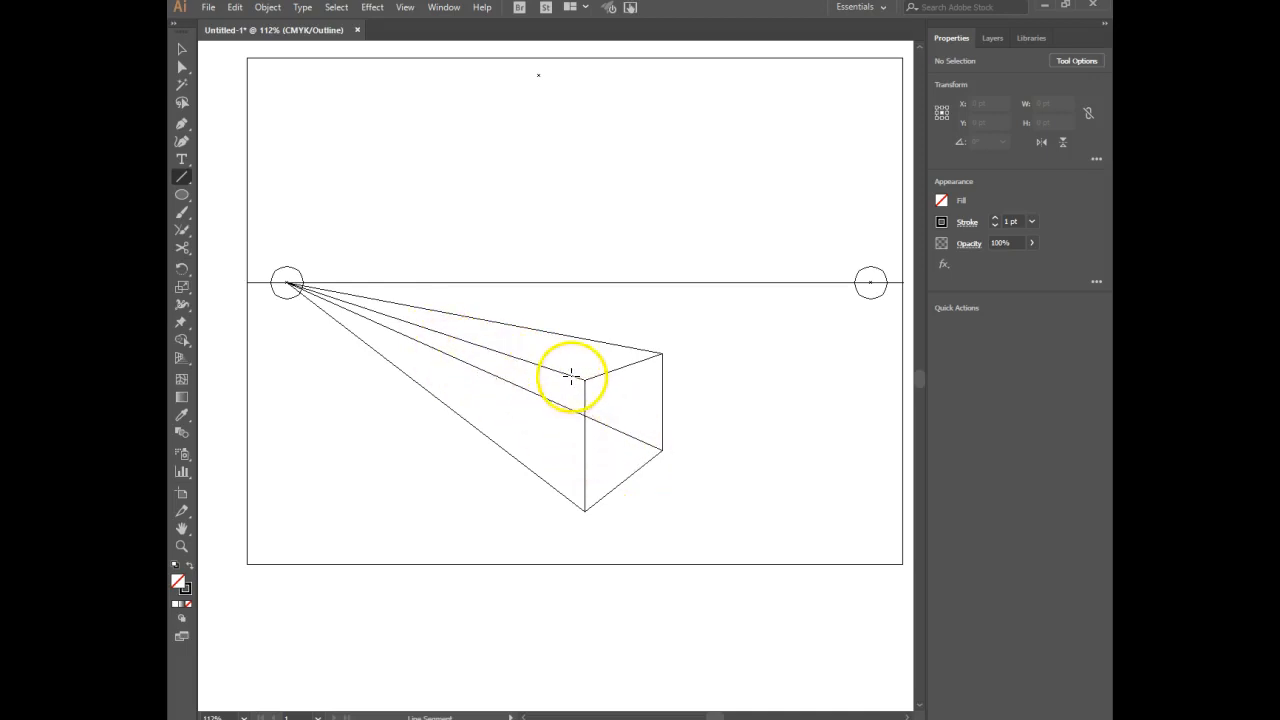
{"action": "left_click_drag", "start_coordinate": [571, 375], "coordinate": [583, 503]}
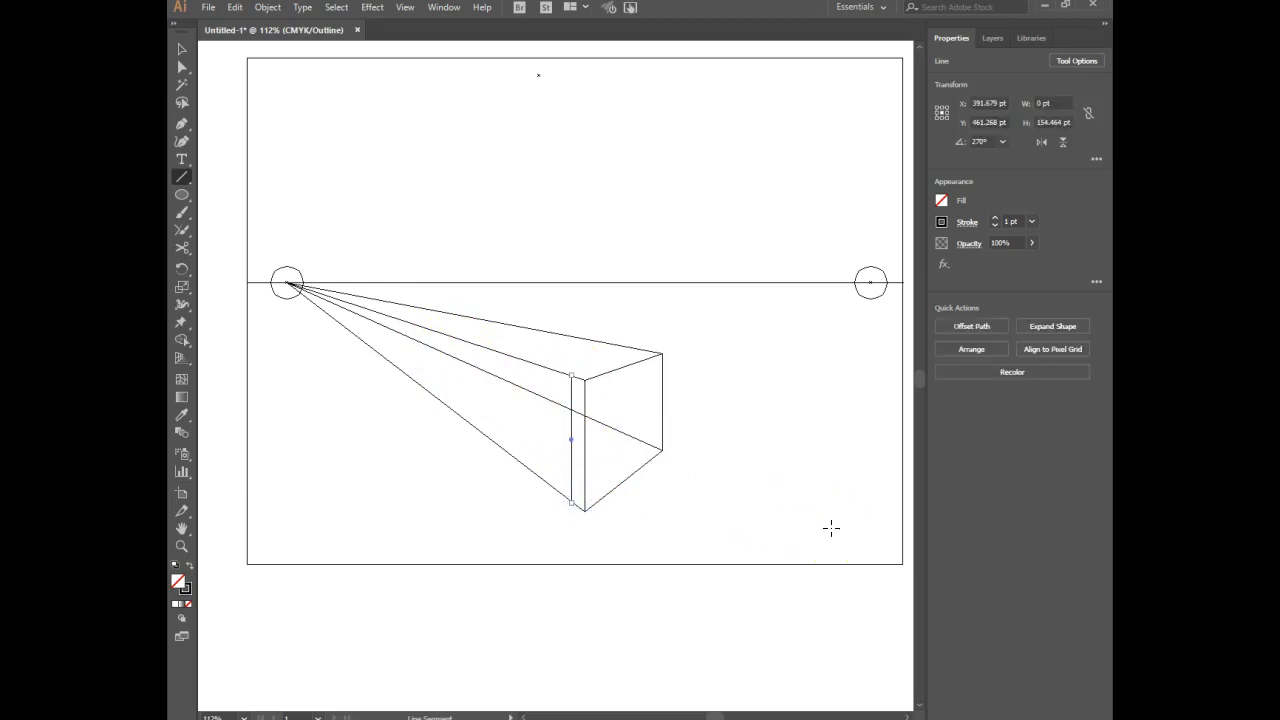
{"action": "key", "text": "ctrl+z"}
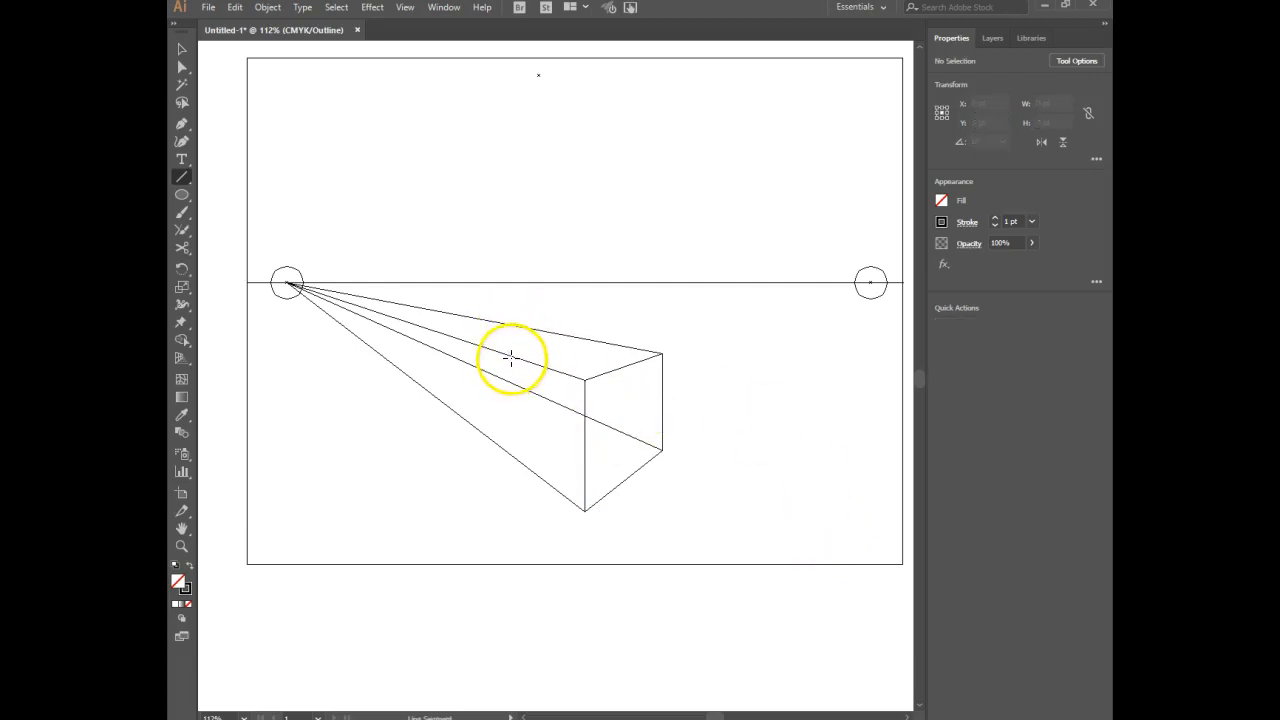
{"action": "left_click_drag", "start_coordinate": [511, 355], "coordinate": [526, 455]}
{"action": "left_click_drag", "start_coordinate": [526, 455], "coordinate": [526, 455]}
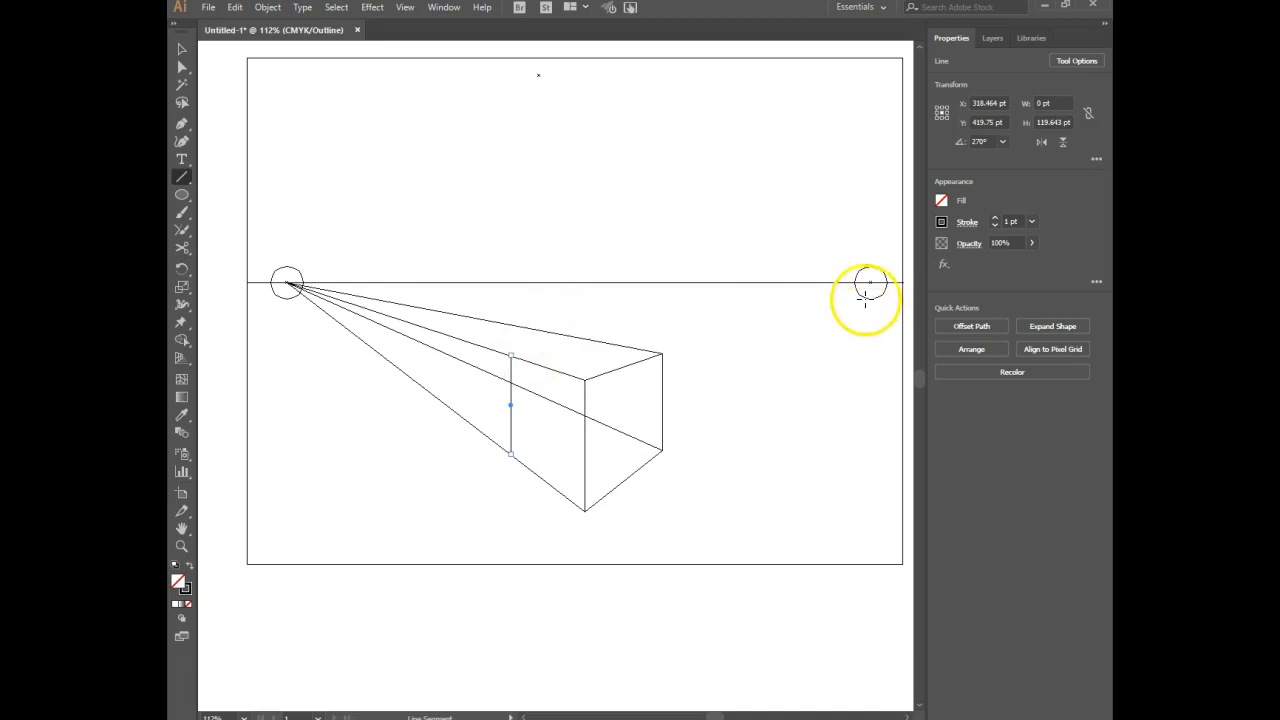
Connect the top and bottom ends of the left vertical edge to the right vanishing point.
{"action": "left_click_drag", "start_coordinate": [871, 283], "coordinate": [511, 355]}
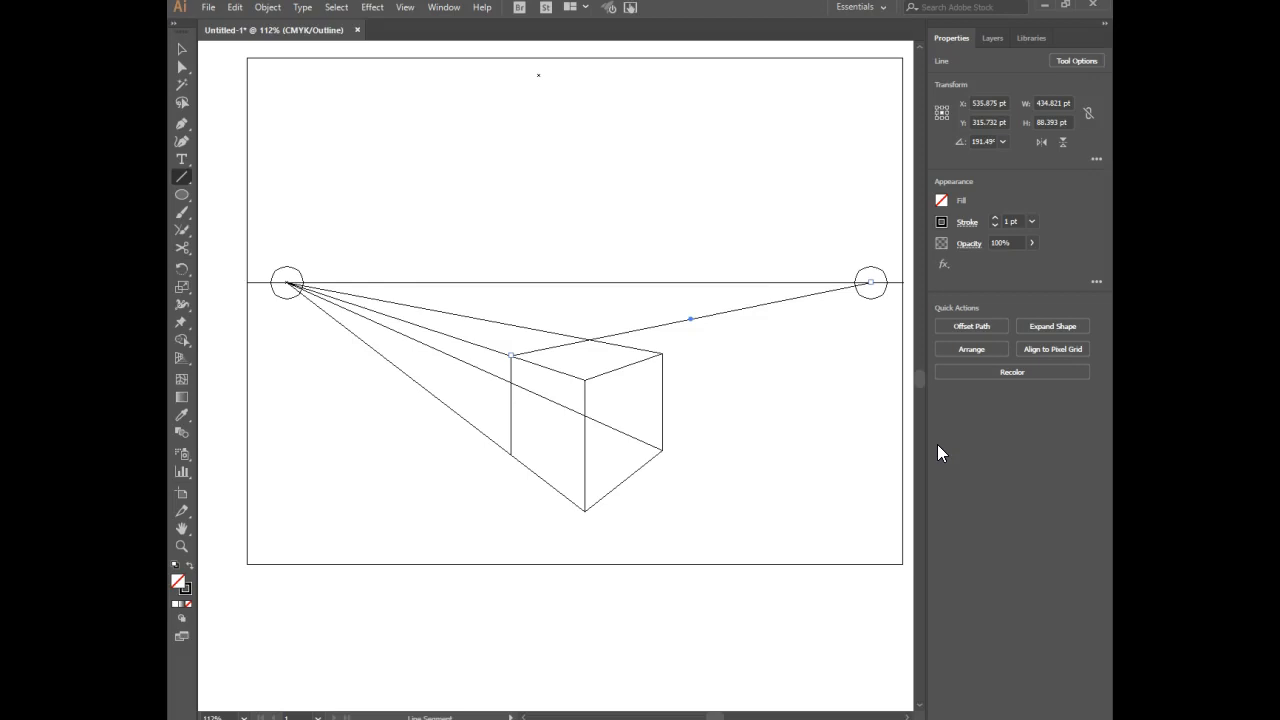
{"action": "key", "text": "ctrl+shift+a"}
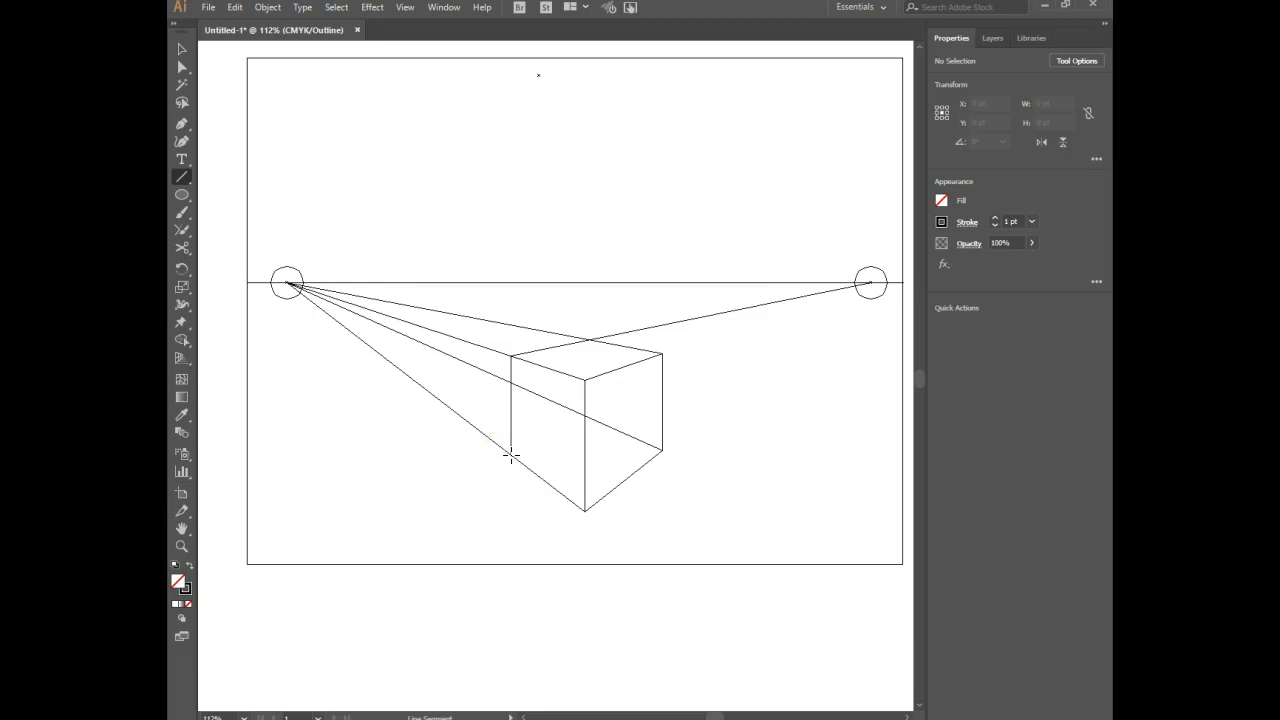
{"action": "left_click_drag", "start_coordinate": [510, 455], "coordinate": [871, 283]}
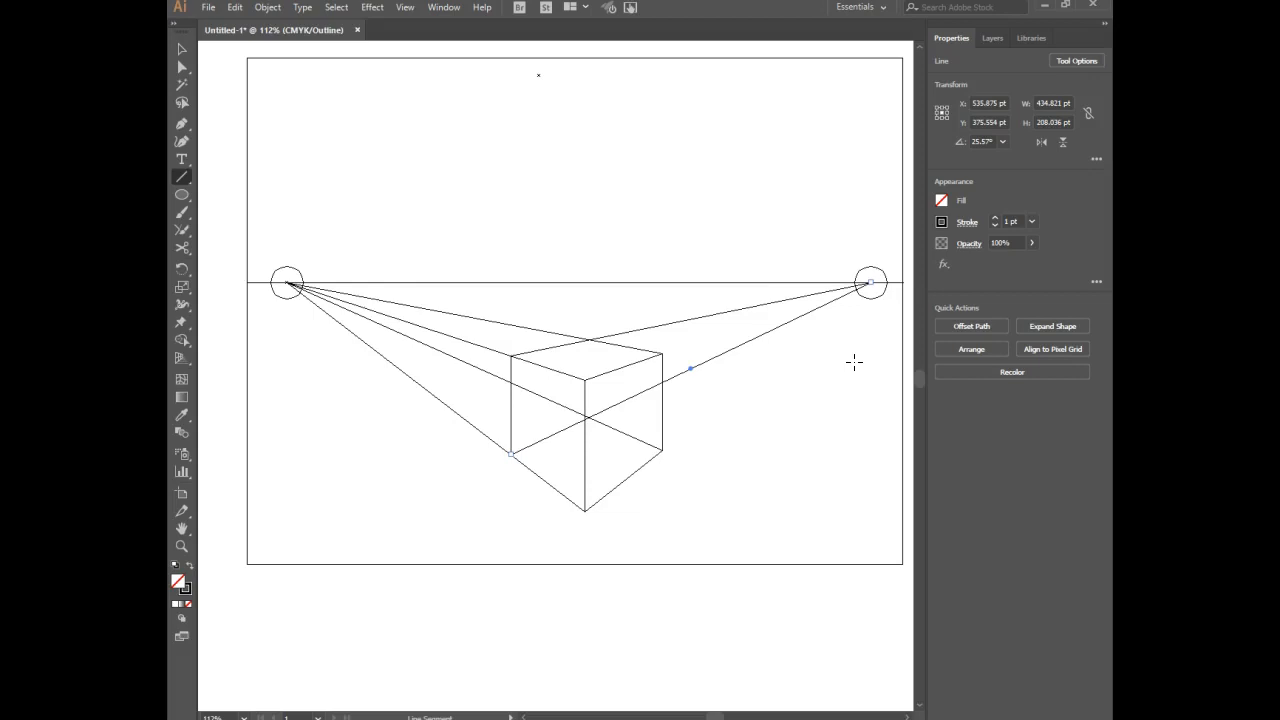
{"action": "left_click", "coordinate": [843, 364]}
Draw the hidden back vertical edge, about 94 pt long, between the upper and lower crossings of the rear construction lines.
{"action": "scroll", "coordinate": [843, 364], "scroll_direction": "up", "scroll_amount": 2}
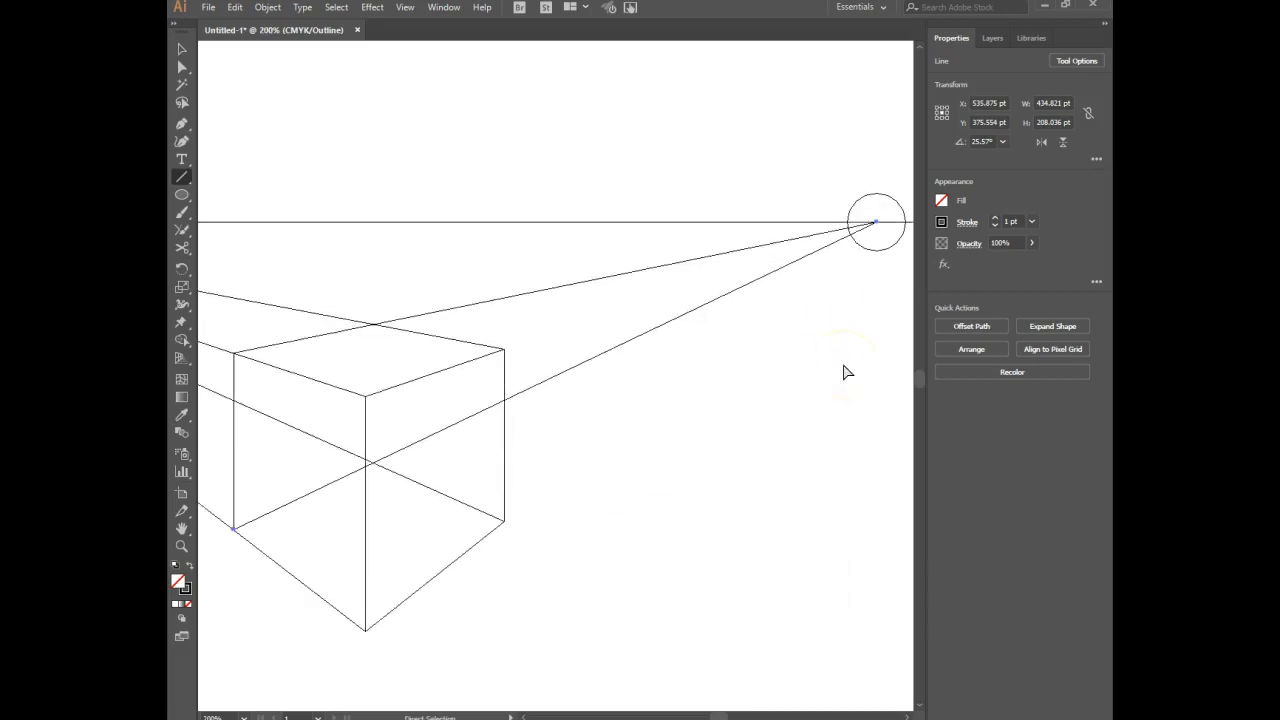
{"action": "left_click", "coordinate": [544, 449]}
{"action": "left_click_drag", "start_coordinate": [383, 460], "coordinate": [577, 397]}
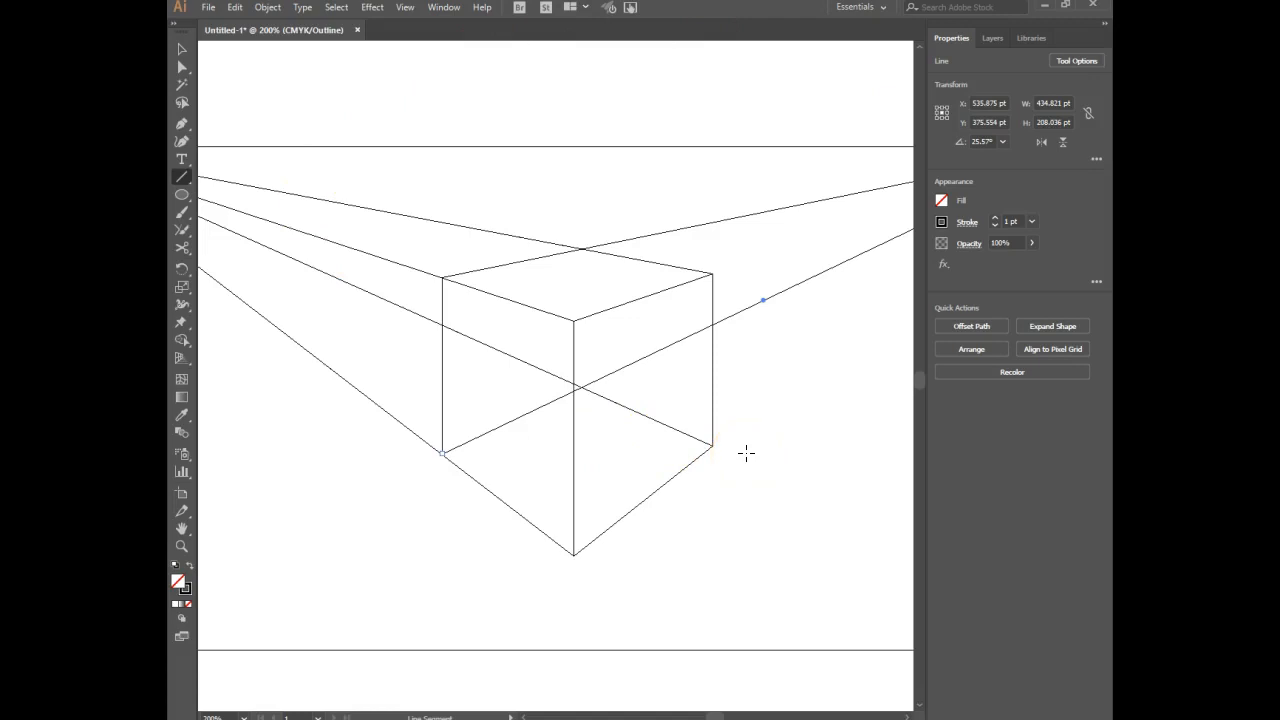
{"action": "left_click", "coordinate": [581, 249]}
{"action": "left_click_drag", "start_coordinate": [581, 249], "coordinate": [596, 387]}
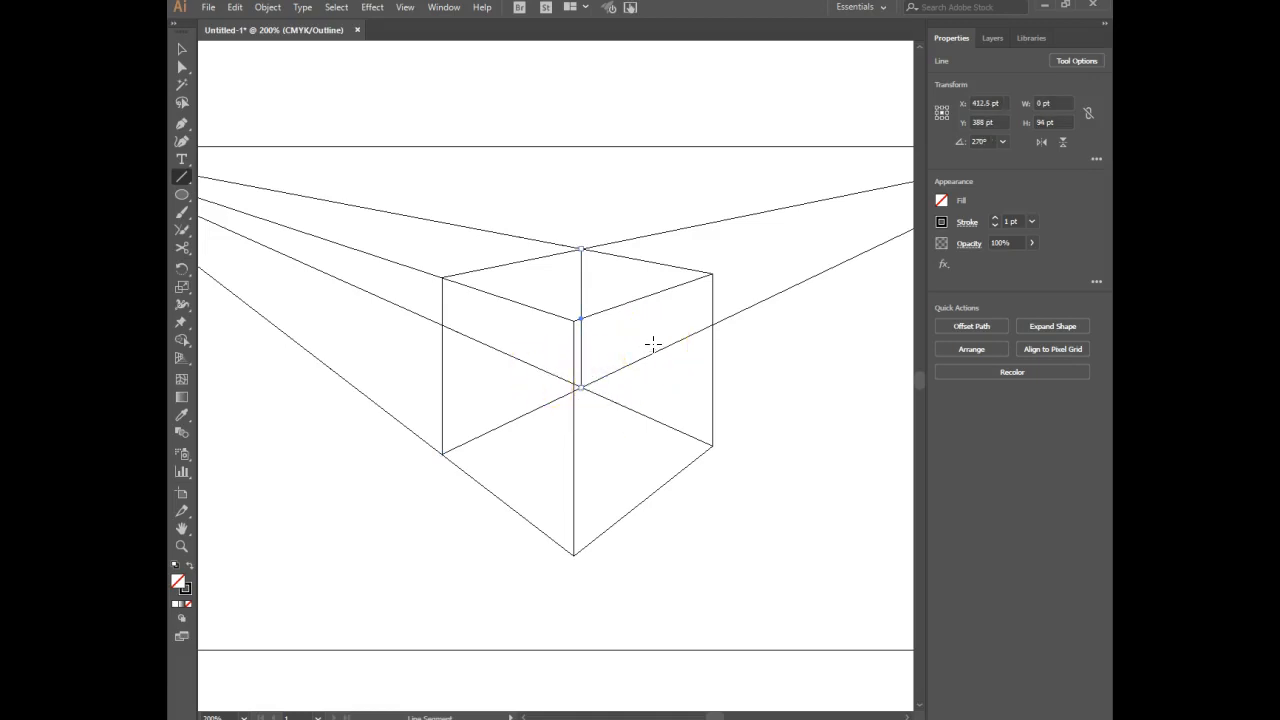
Shorten the left vertical edge's two lines to the right vanishing point so they end at the back vertical edge.
{"action": "key", "text": "ctrl"}
{"action": "key", "text": "ctrl+minus"}
{"action": "key", "text": "ctrl+minus"}
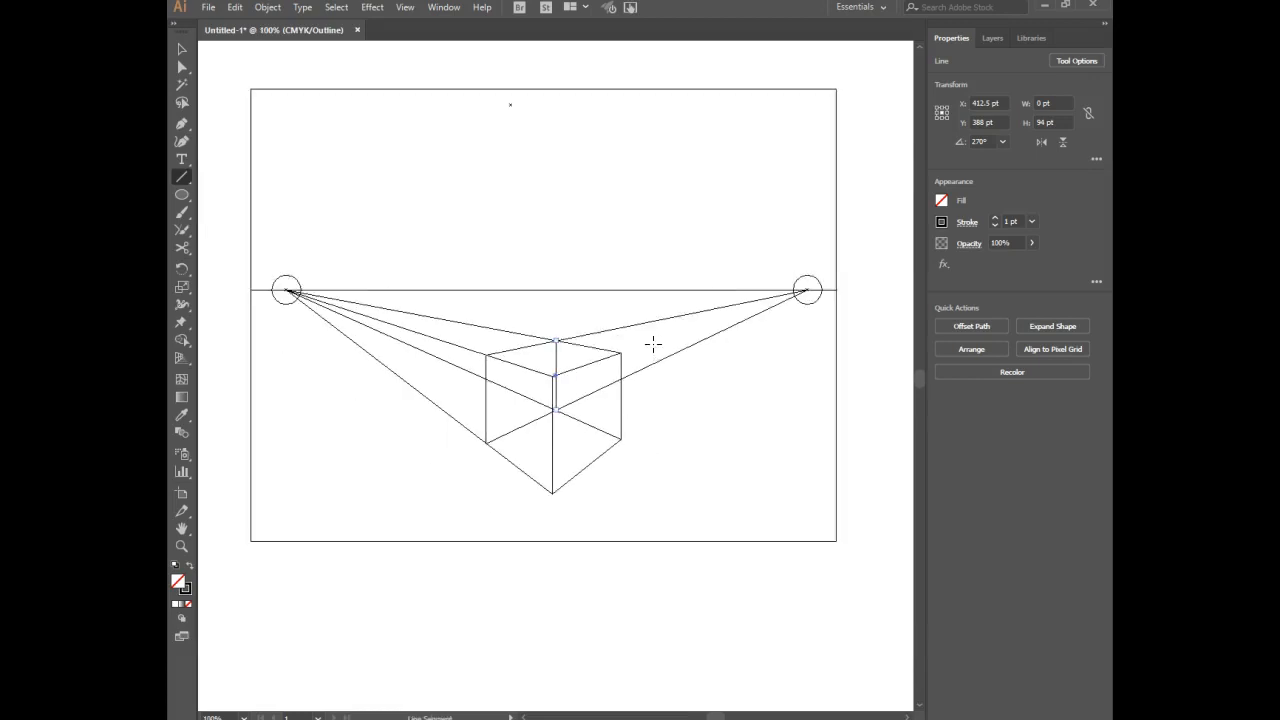
{"action": "left_click", "coordinate": [182, 49]}
{"action": "left_click", "coordinate": [534, 150]}
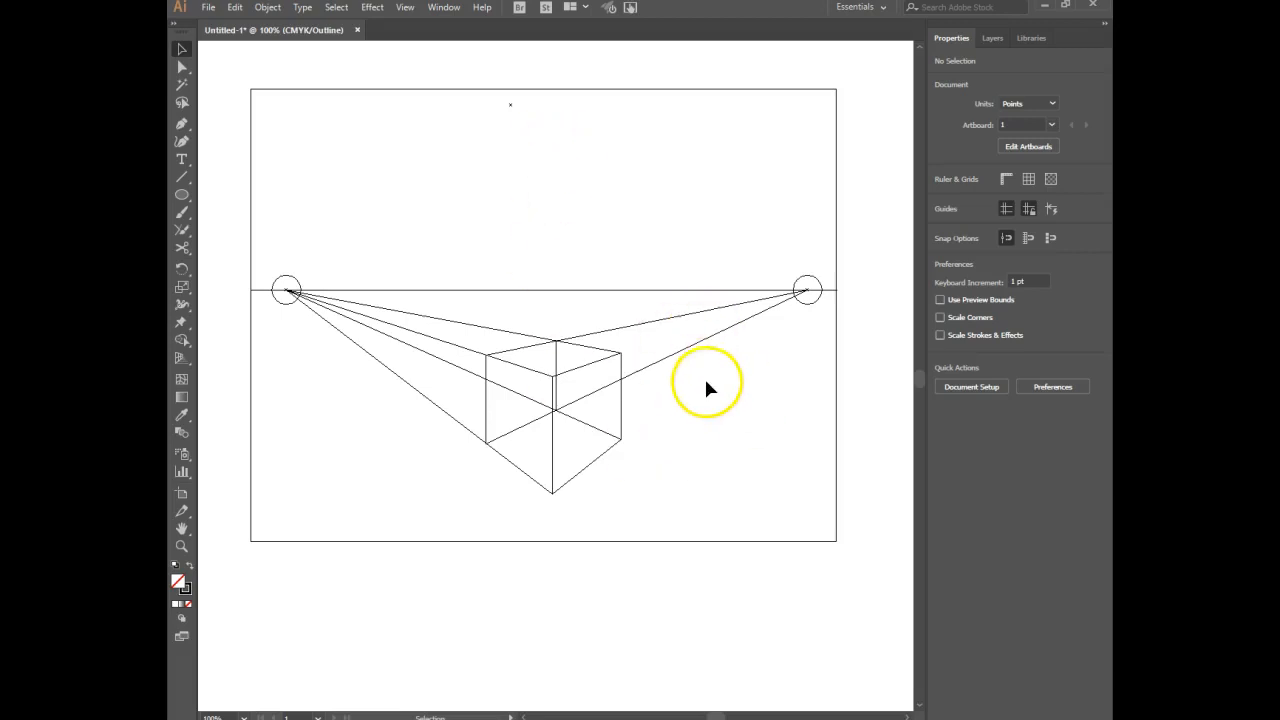
{"action": "left_click", "coordinate": [183, 66]}
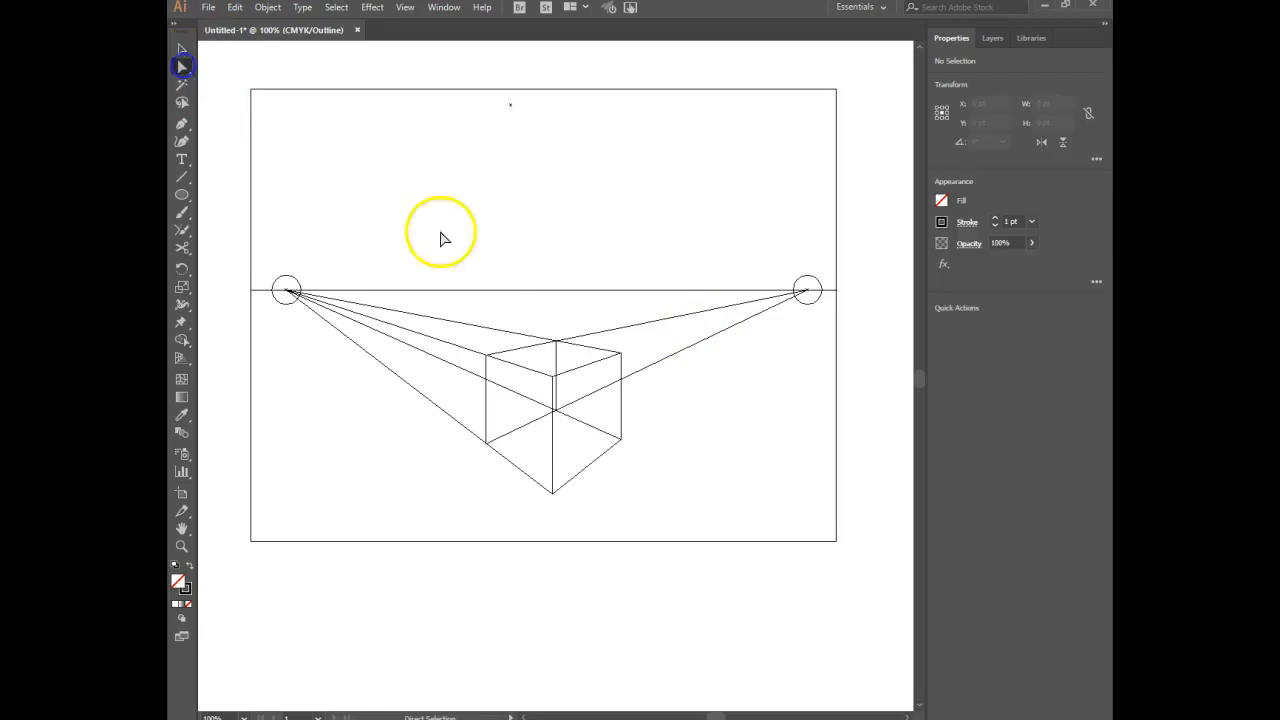
{"action": "left_click", "coordinate": [733, 327]}
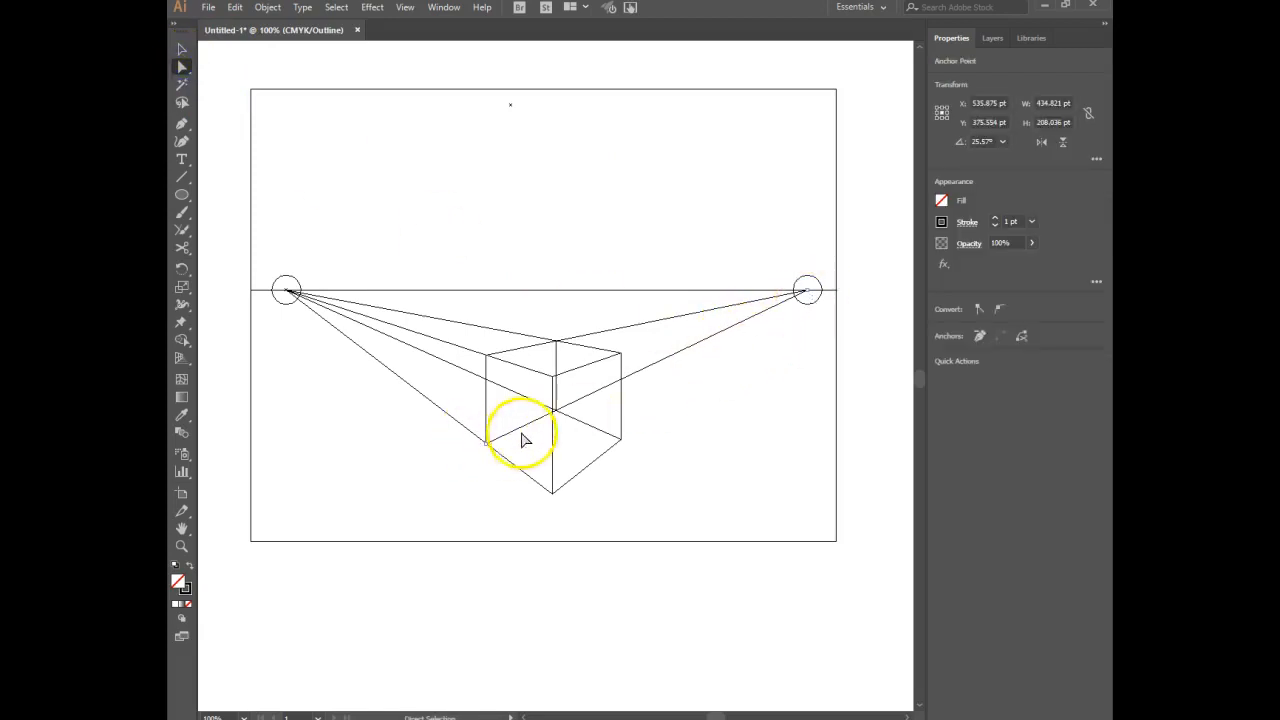
{"action": "left_click", "coordinate": [806, 291]}
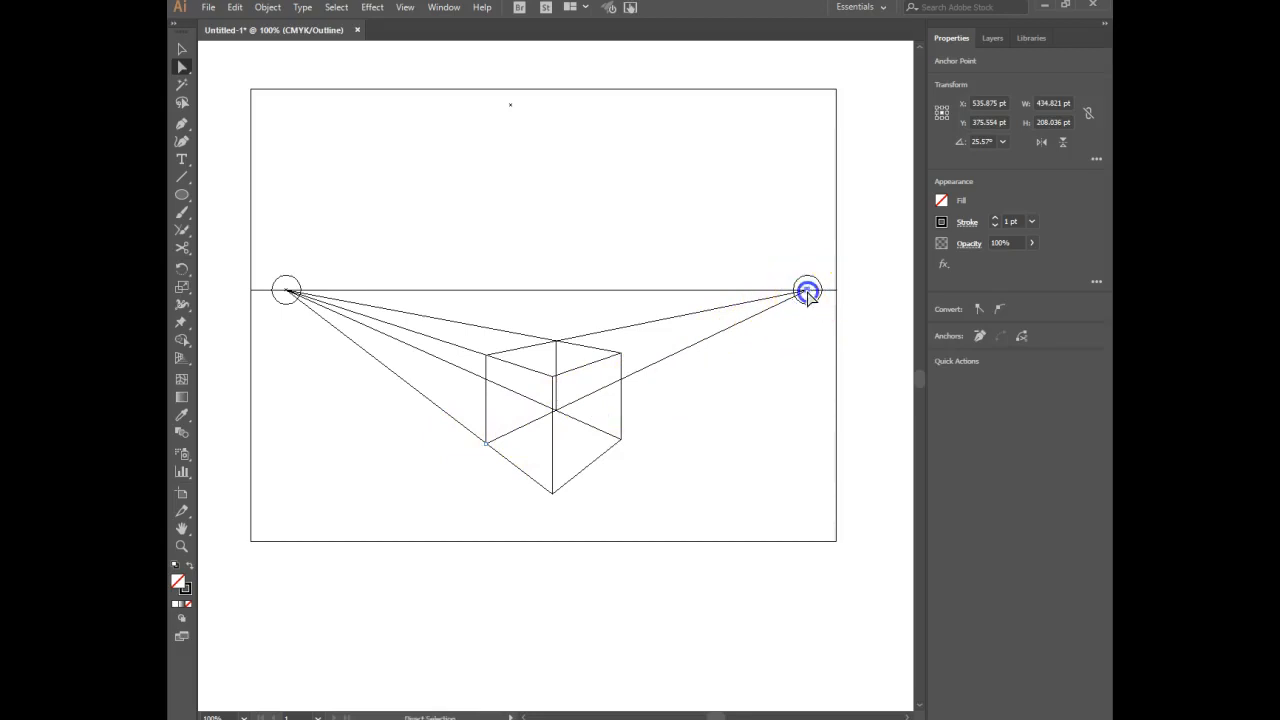
{"action": "left_click_drag", "start_coordinate": [807, 291], "coordinate": [557, 414]}
{"action": "left_click", "coordinate": [647, 318]}
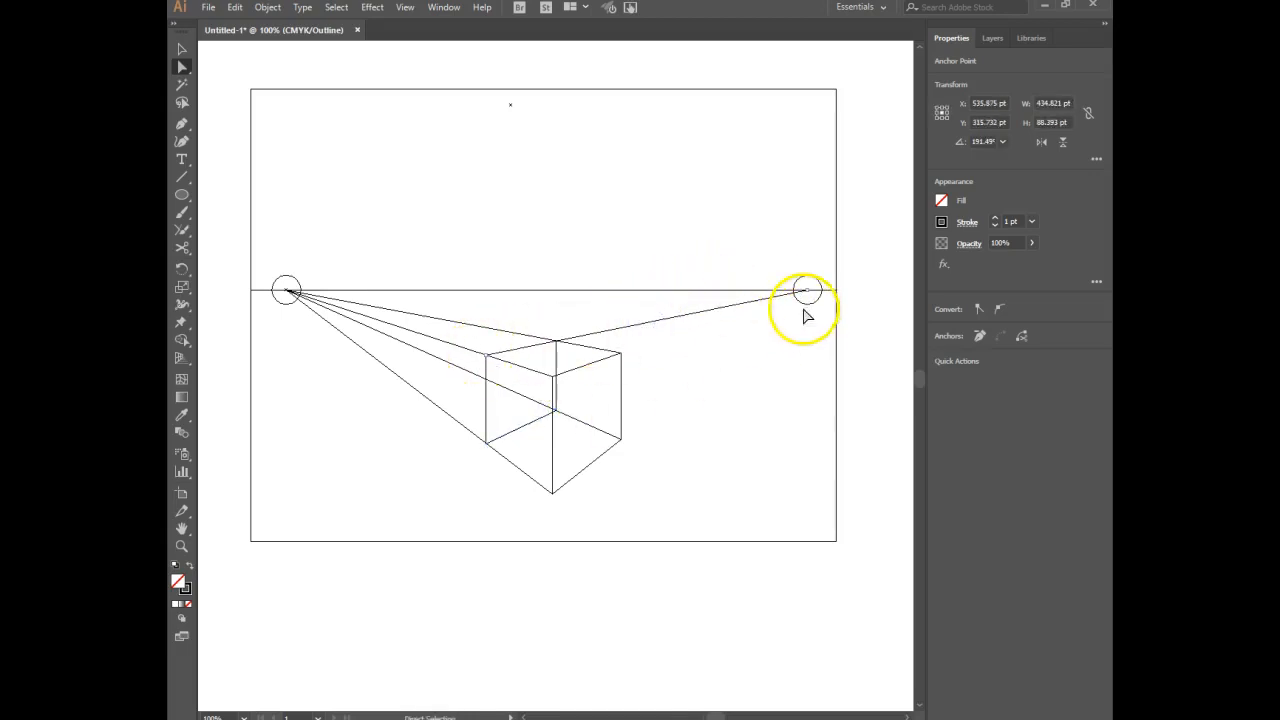
{"action": "left_click_drag", "start_coordinate": [810, 295], "coordinate": [557, 344]}
{"action": "left_click", "coordinate": [671, 328]}
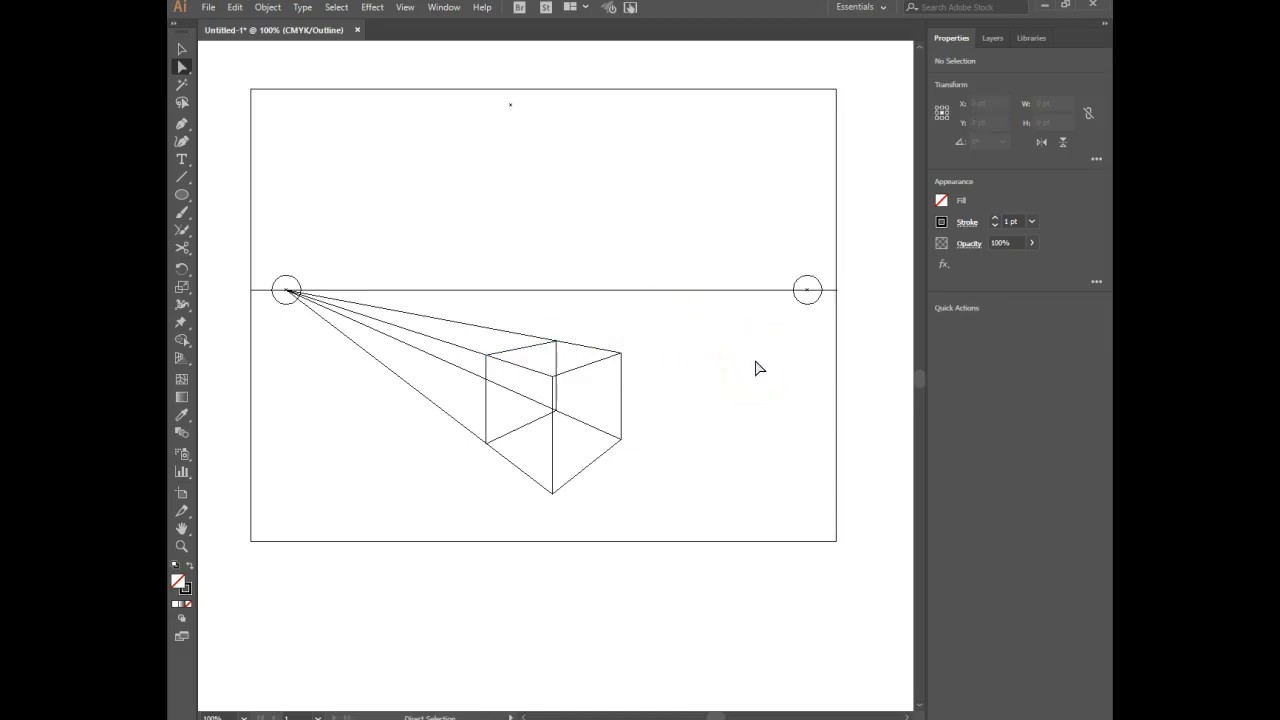
Shorten the right vertical edge's two lines to the left vanishing point so they end at the back vertical edge.
{"action": "left_click", "coordinate": [521, 397]}
{"action": "left_click", "coordinate": [288, 292]}
{"action": "left_click_drag", "start_coordinate": [288, 292], "coordinate": [557, 414]}
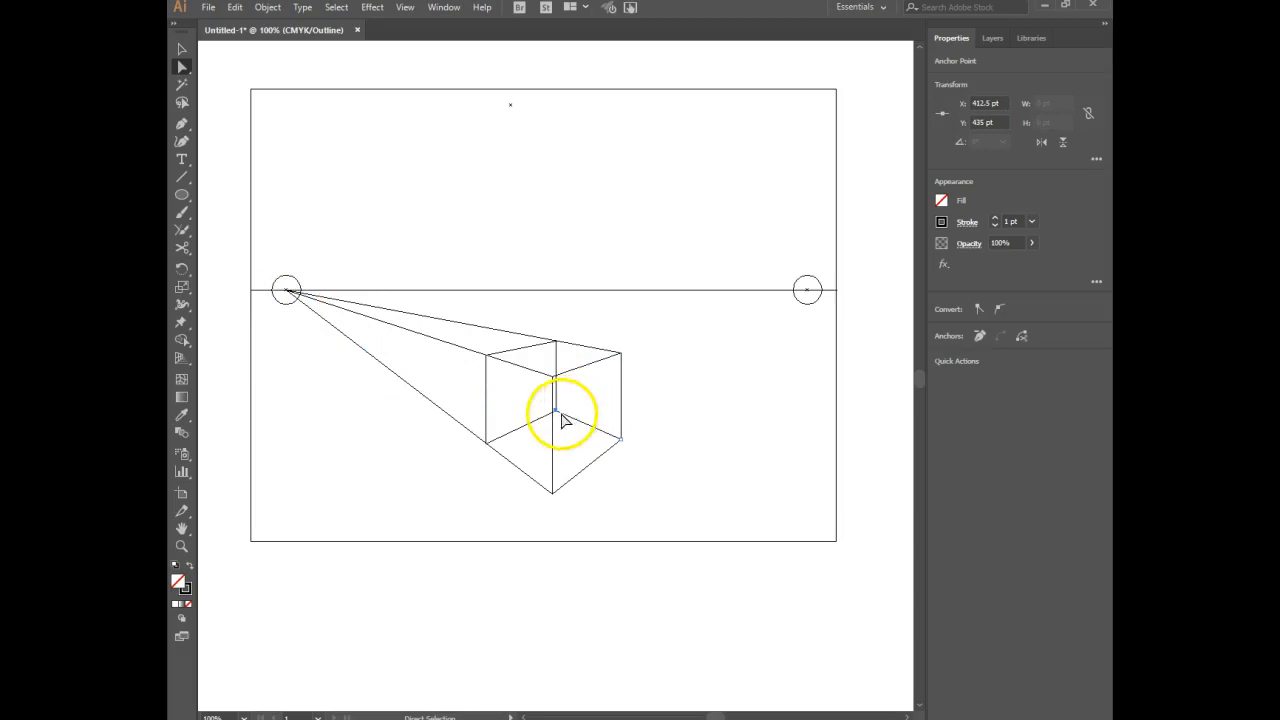
{"action": "left_click", "coordinate": [416, 316]}
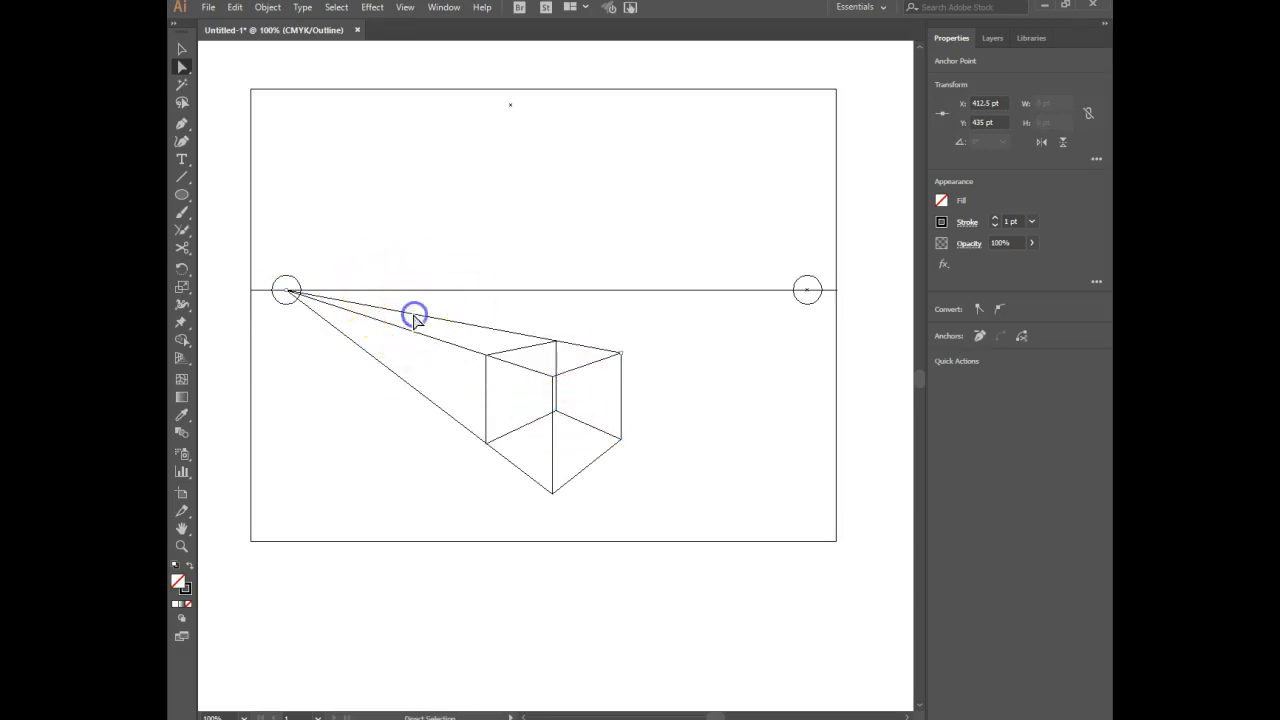
{"action": "left_click", "coordinate": [286, 292]}
{"action": "left_click_drag", "start_coordinate": [286, 292], "coordinate": [556, 342]}
Shorten the front edge's two lines to the left vanishing point so they end at the left vertical edge.
{"action": "left_click", "coordinate": [365, 315]}
{"action": "left_click_drag", "start_coordinate": [286, 290], "coordinate": [486, 442]}
{"action": "left_click", "coordinate": [370, 322]}
{"action": "left_click", "coordinate": [286, 290]}
{"action": "left_click_drag", "start_coordinate": [286, 292], "coordinate": [486, 357]}
{"action": "left_click", "coordinate": [389, 355]}
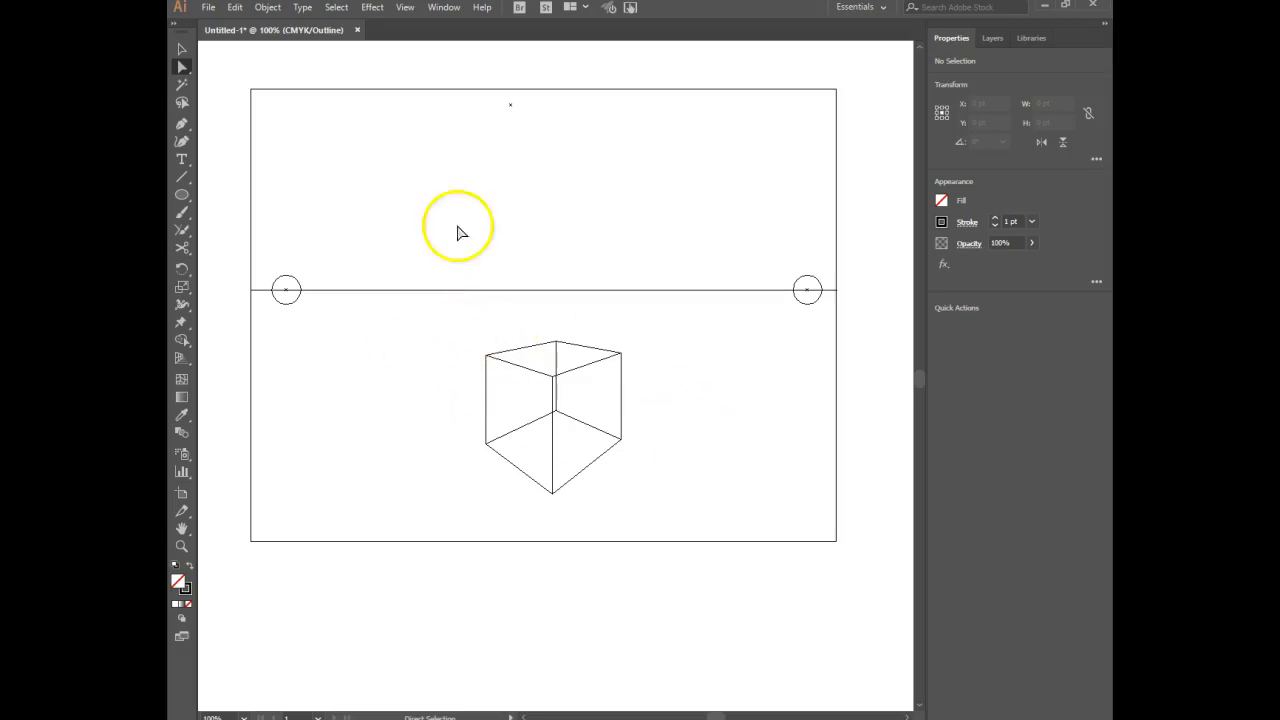
Lock Layer 1 containing the box and construction lines, and add a new layer above it.
{"action": "left_click", "coordinate": [182, 50]}
{"action": "left_click_drag", "start_coordinate": [645, 316], "coordinate": [465, 511]}
{"action": "left_click", "coordinate": [992, 38]}
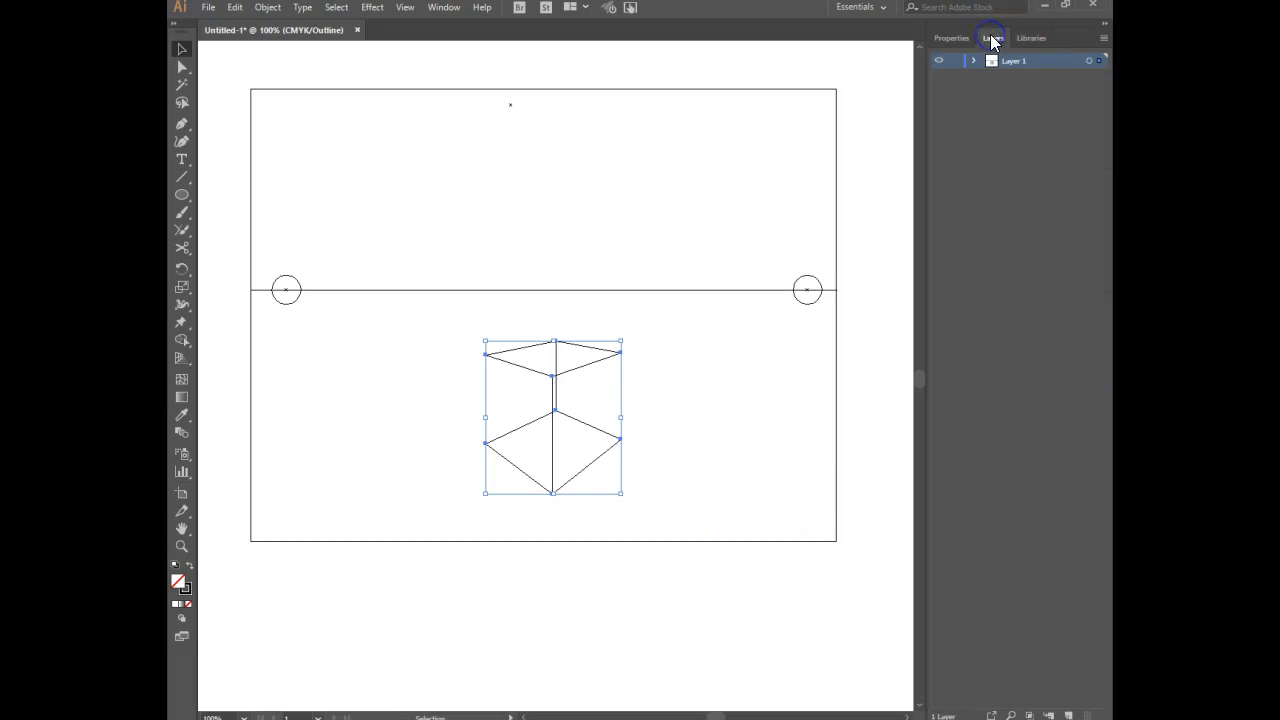
{"action": "left_click", "coordinate": [954, 61]}
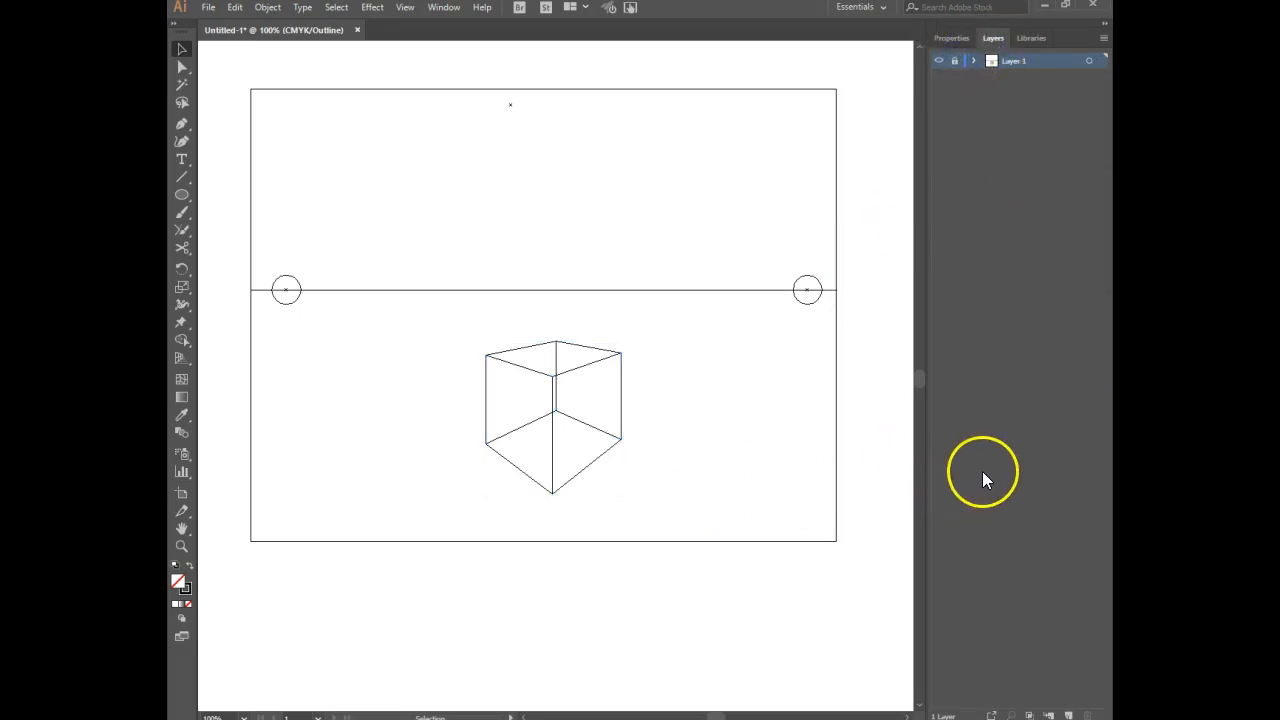
{"action": "left_click", "coordinate": [1068, 715]}
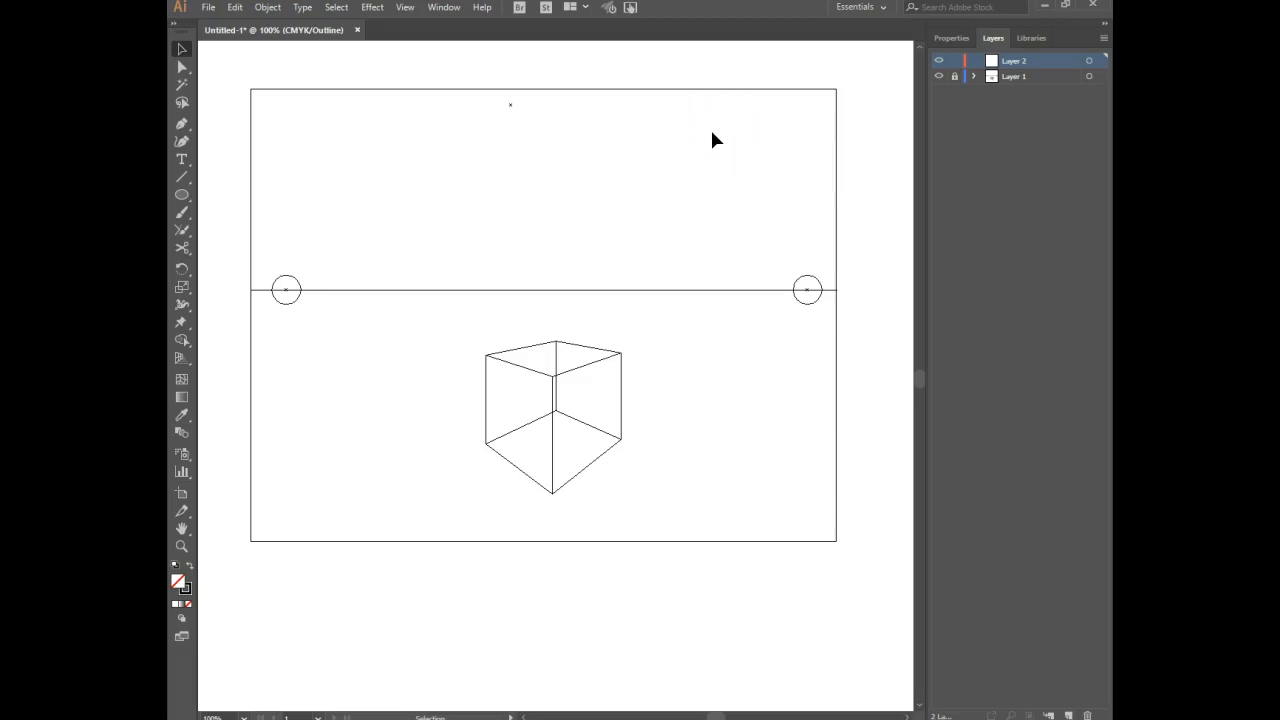
Magnify the view to 300% and centre the finished box in it.
{"action": "key", "text": "ctrl+equal"}
{"action": "key", "text": "ctrl+equal"}
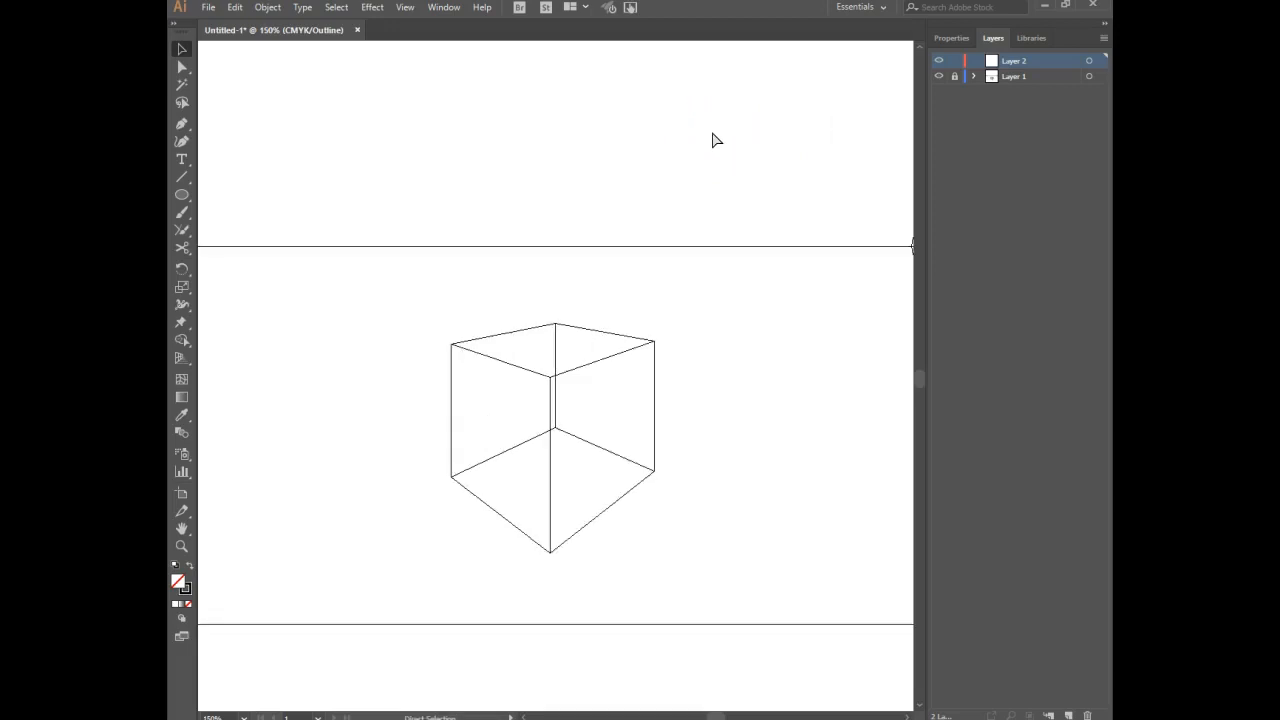
{"action": "key", "text": "a"}
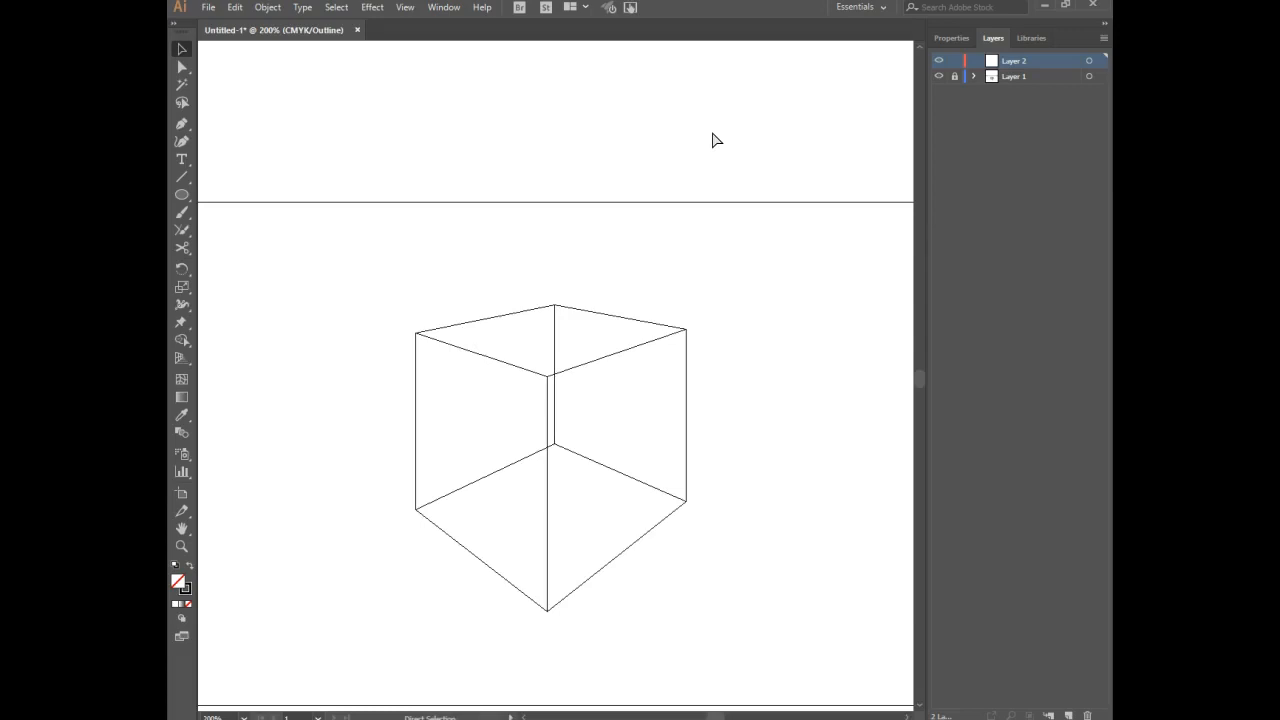
{"action": "key", "text": "ctrl+equal"}
{"action": "key", "text": "space"}
{"action": "left_click_drag", "start_coordinate": [707, 217], "coordinate": [714, 89]}
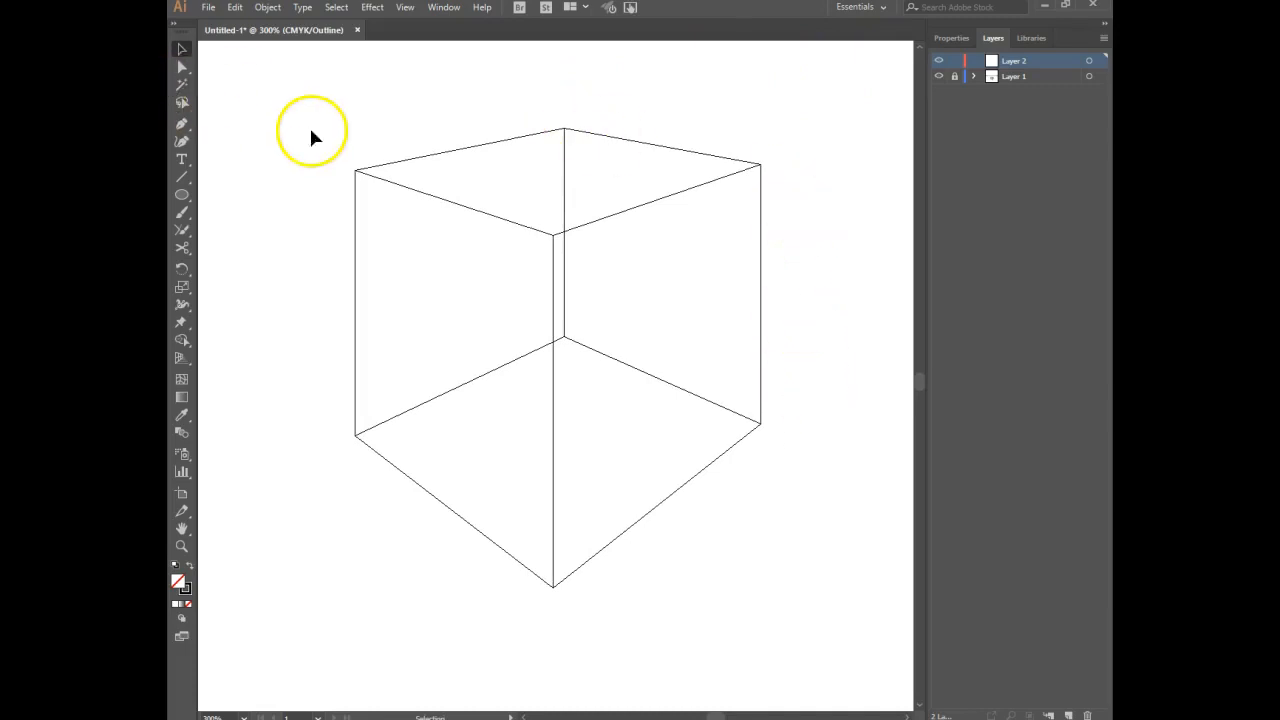
Trace the box's back-right face as a closed Pen tool path on Layer 2, corner to corner.
{"action": "left_click", "coordinate": [187, 124]}
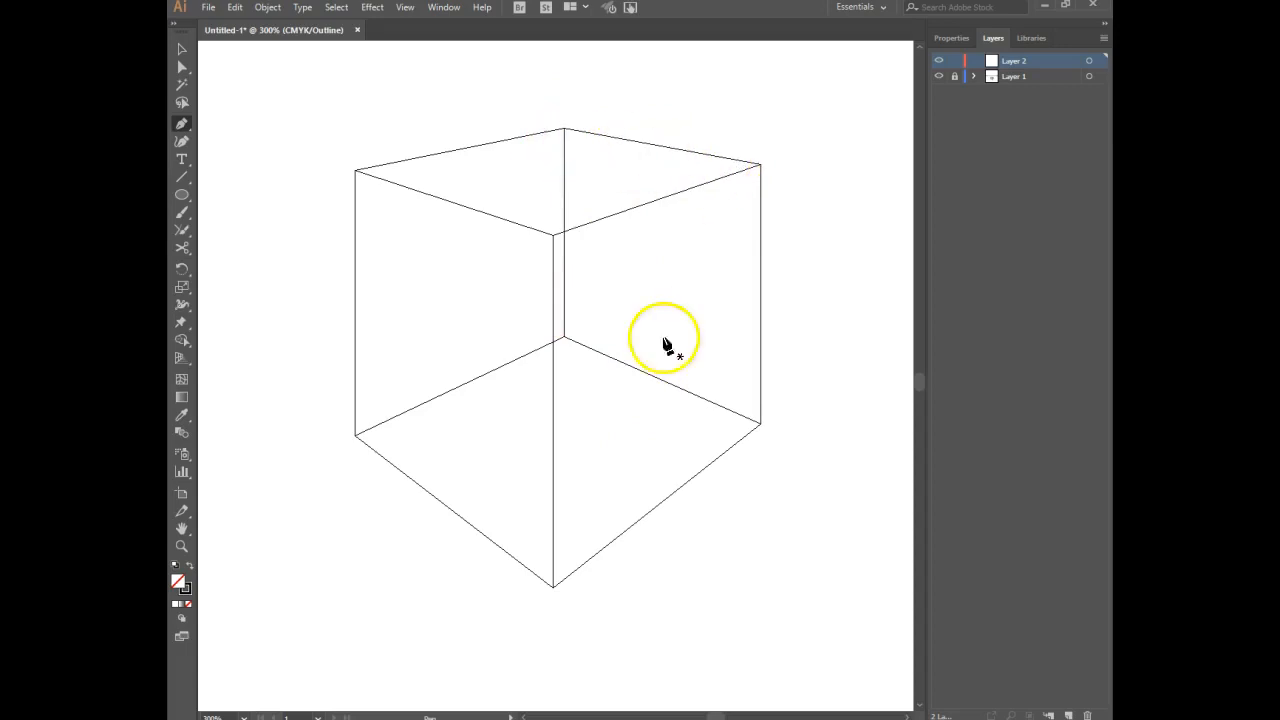
{"action": "left_click", "coordinate": [564, 129]}
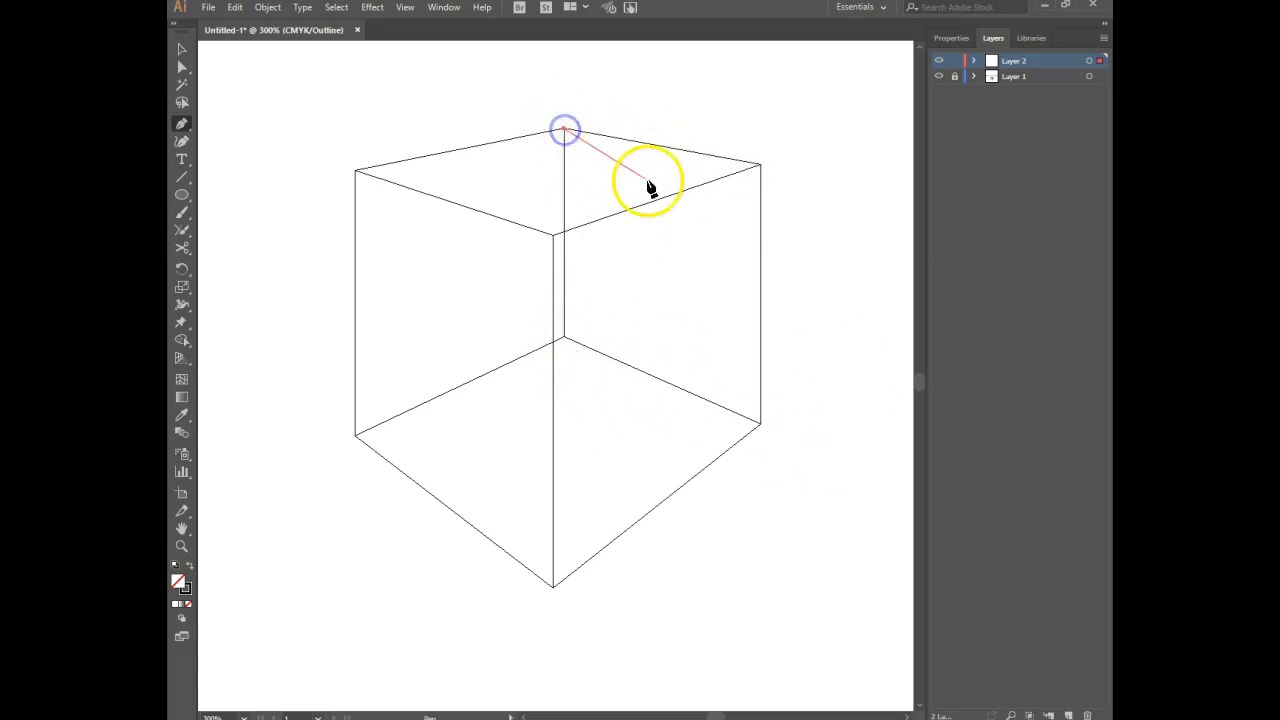
{"action": "left_click", "coordinate": [760, 163]}
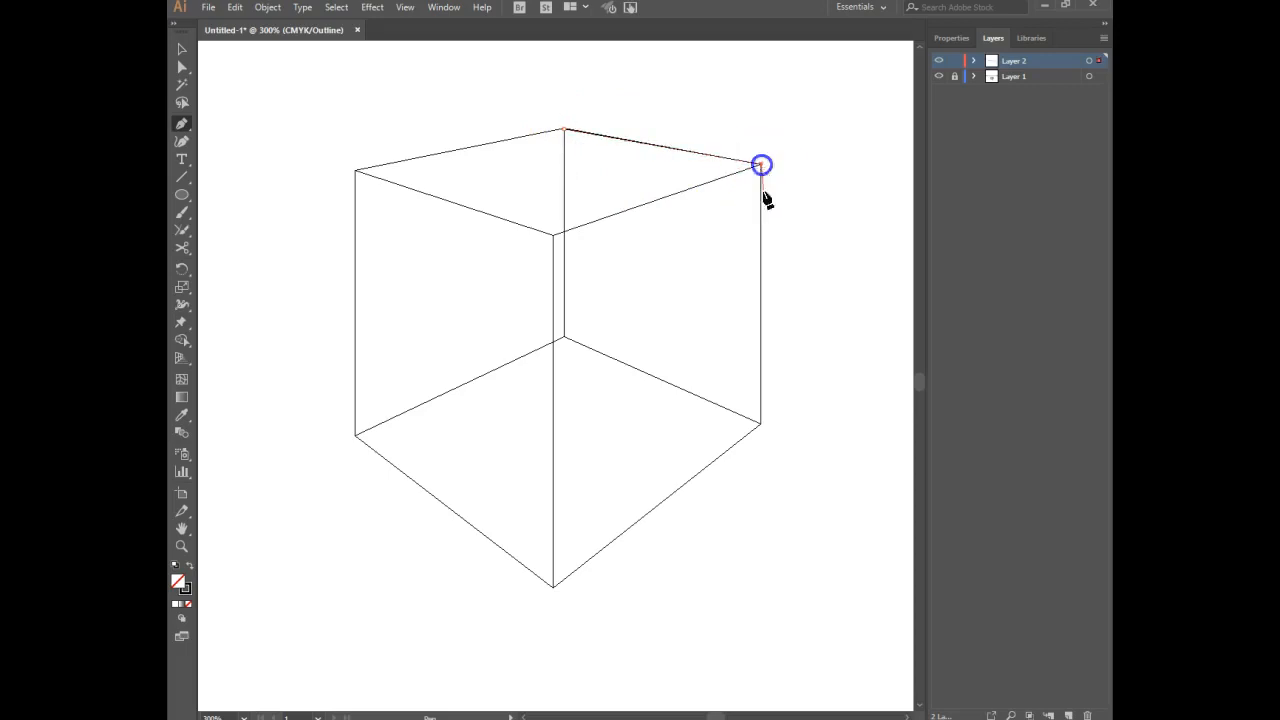
{"action": "left_click", "coordinate": [761, 425]}
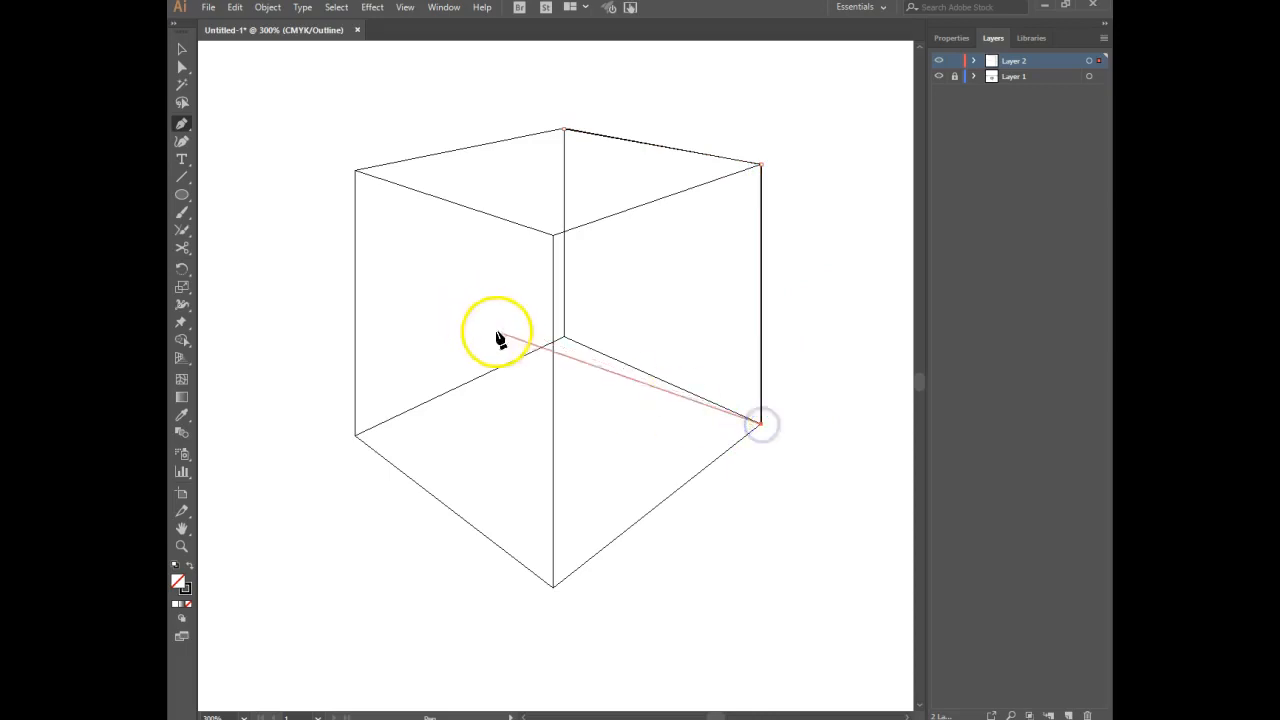
{"action": "left_click", "coordinate": [563, 339]}
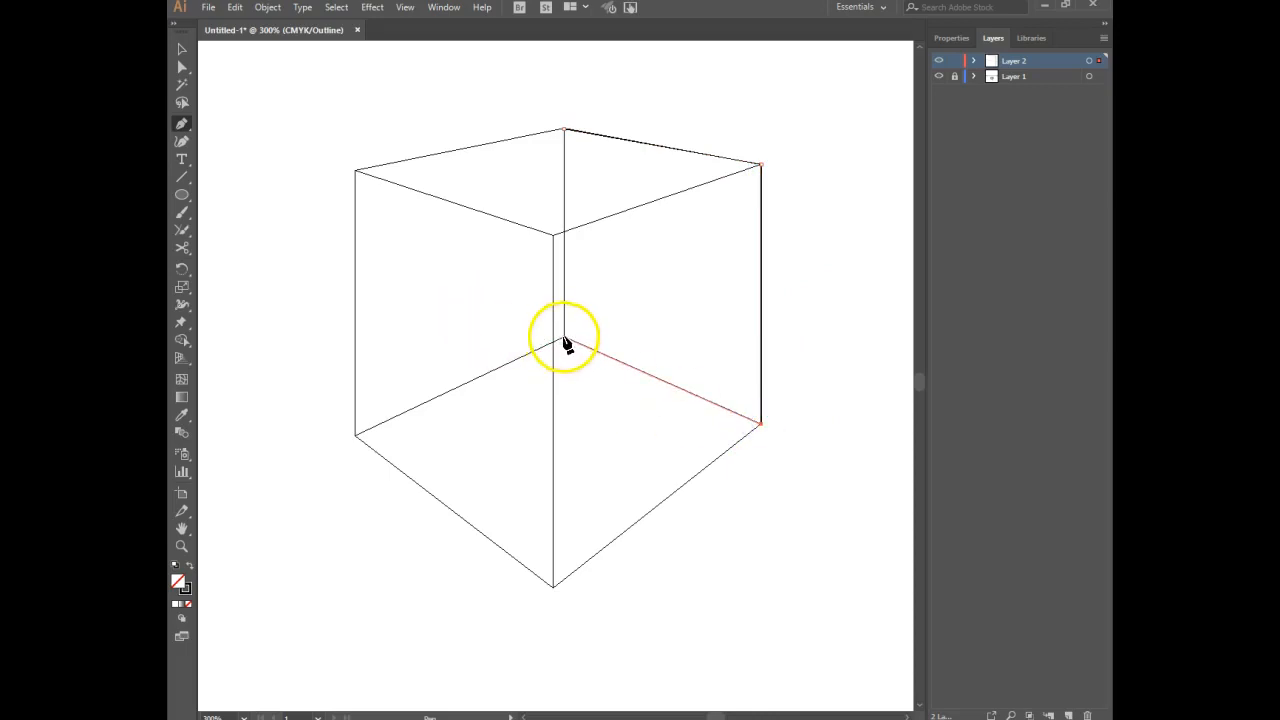
{"action": "left_click", "coordinate": [563, 130]}
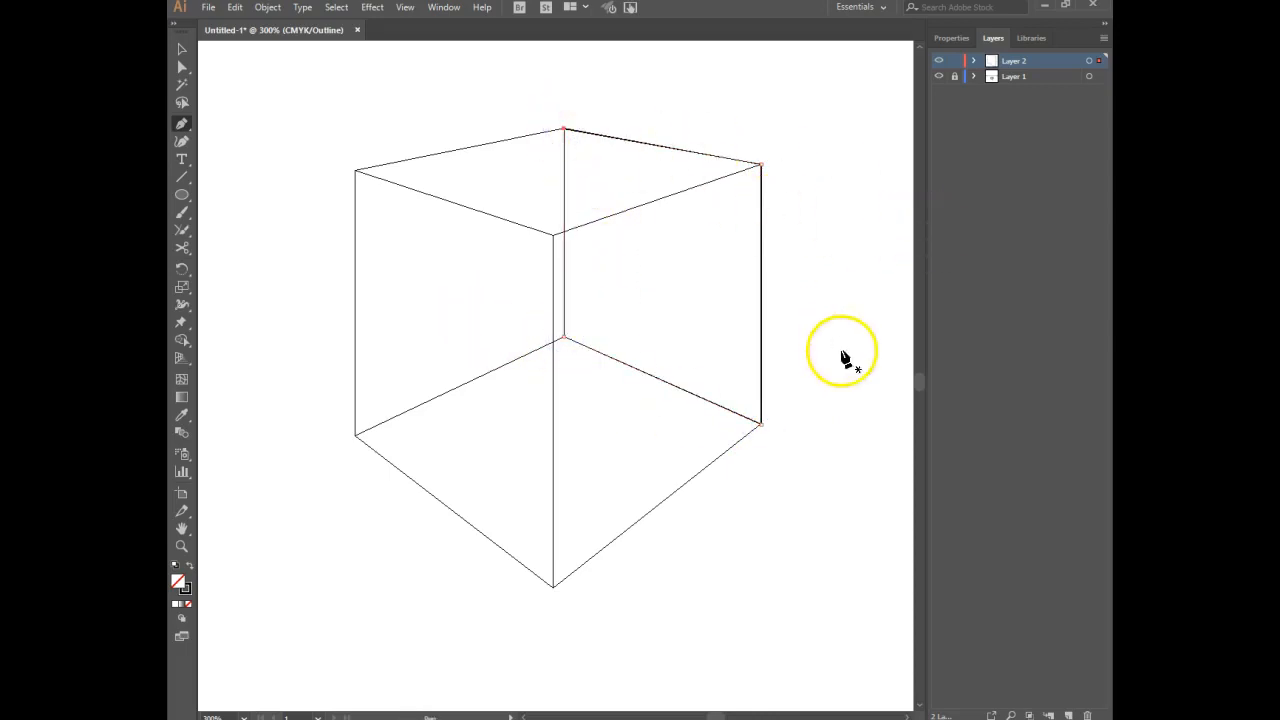
Fill the back-right face with the dark green swatch.
{"action": "left_click", "coordinate": [953, 37]}
{"action": "left_click", "coordinate": [941, 203]}
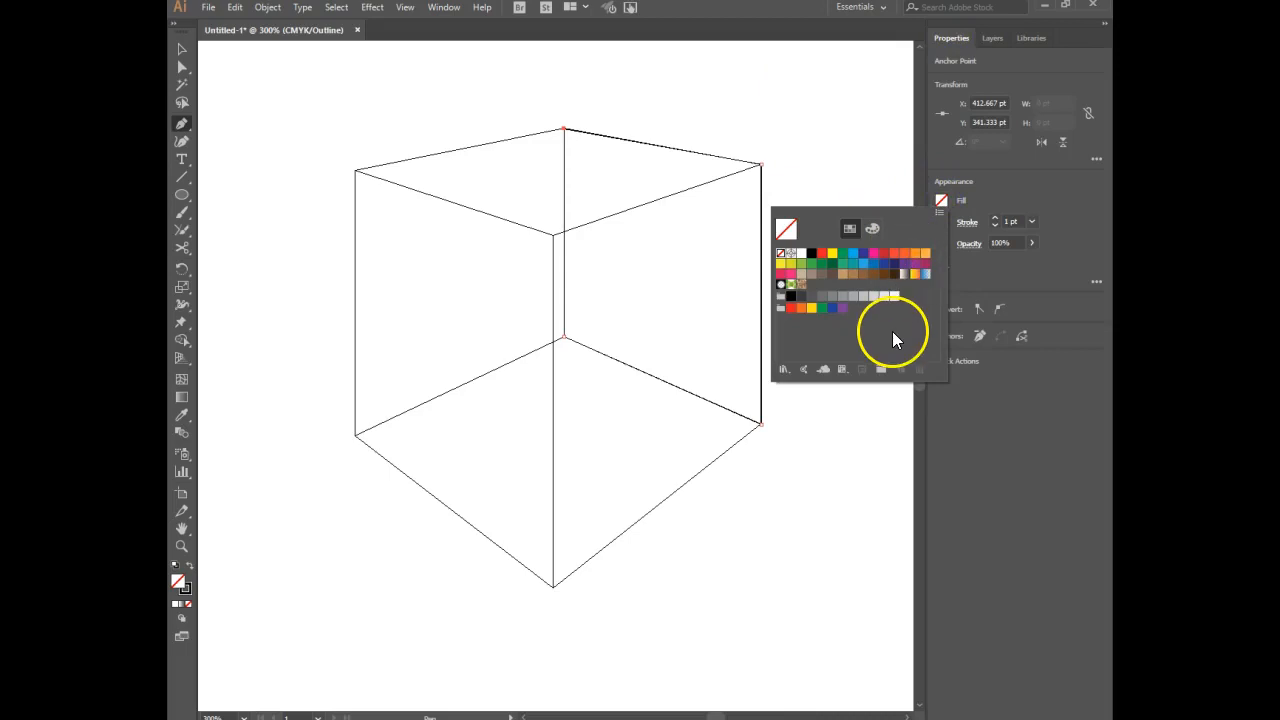
{"action": "left_click", "coordinate": [834, 265]}
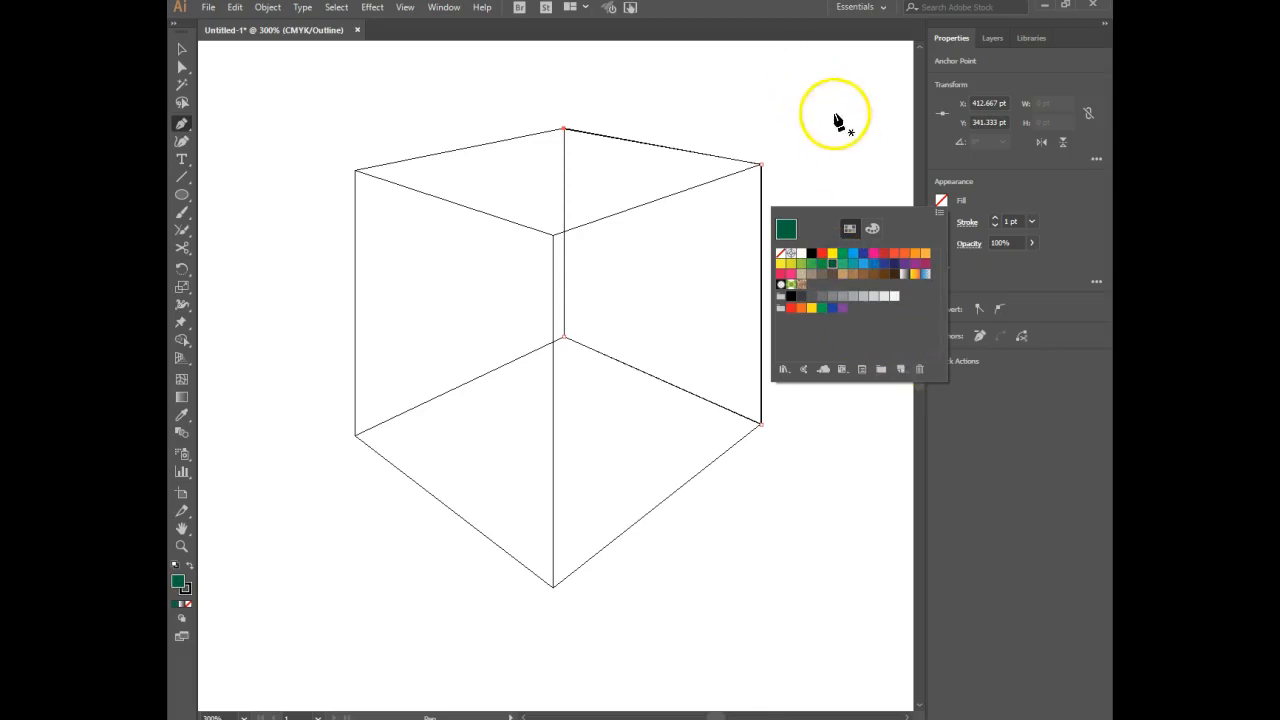
{"action": "left_click", "coordinate": [939, 163]}
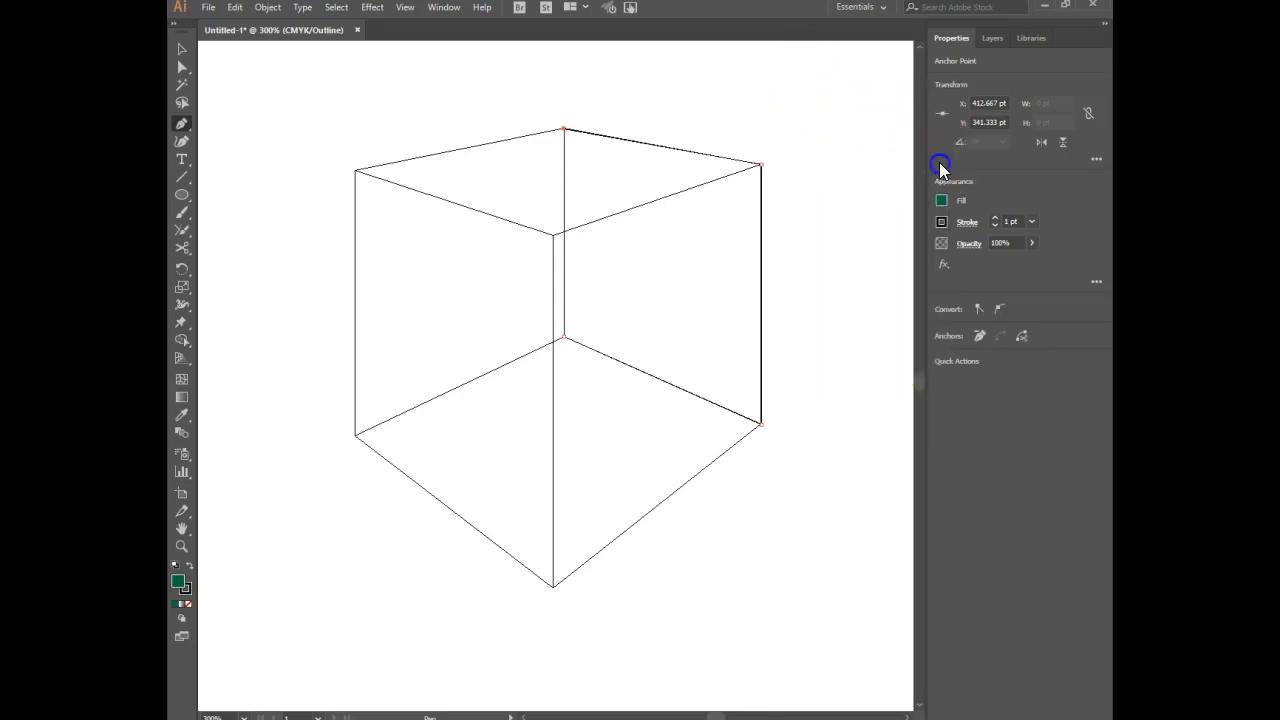
Set the back-right face's opacity to 80%, show the artwork in Preview mode, and deselect the face.
{"action": "left_click", "coordinate": [993, 243]}
{"action": "type", "text": "80"}
{"action": "key", "text": "Return"}
{"action": "key", "text": "ctrl+y"}
{"action": "left_click", "coordinate": [834, 286], "text": "ctrl"}
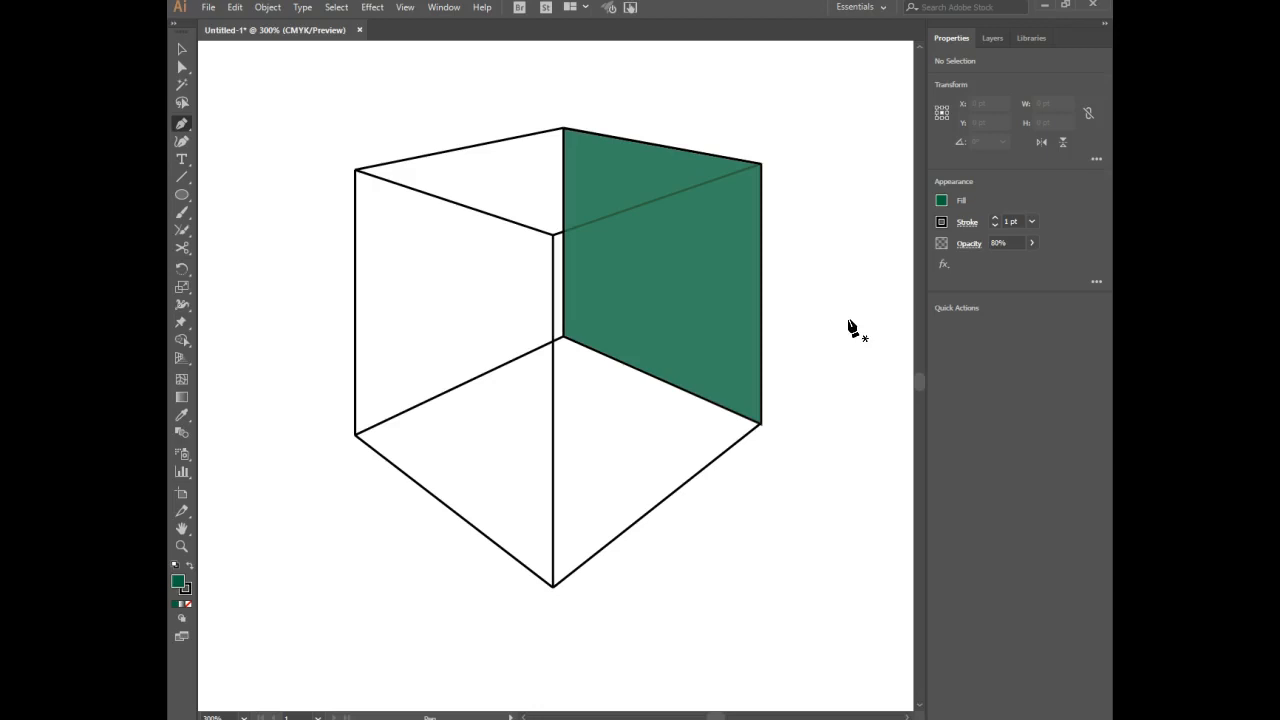
Return to Outline mode and trace the box's back-left face as a closed Pen tool path on Layer 2.
{"action": "left_click", "coordinate": [991, 38]}
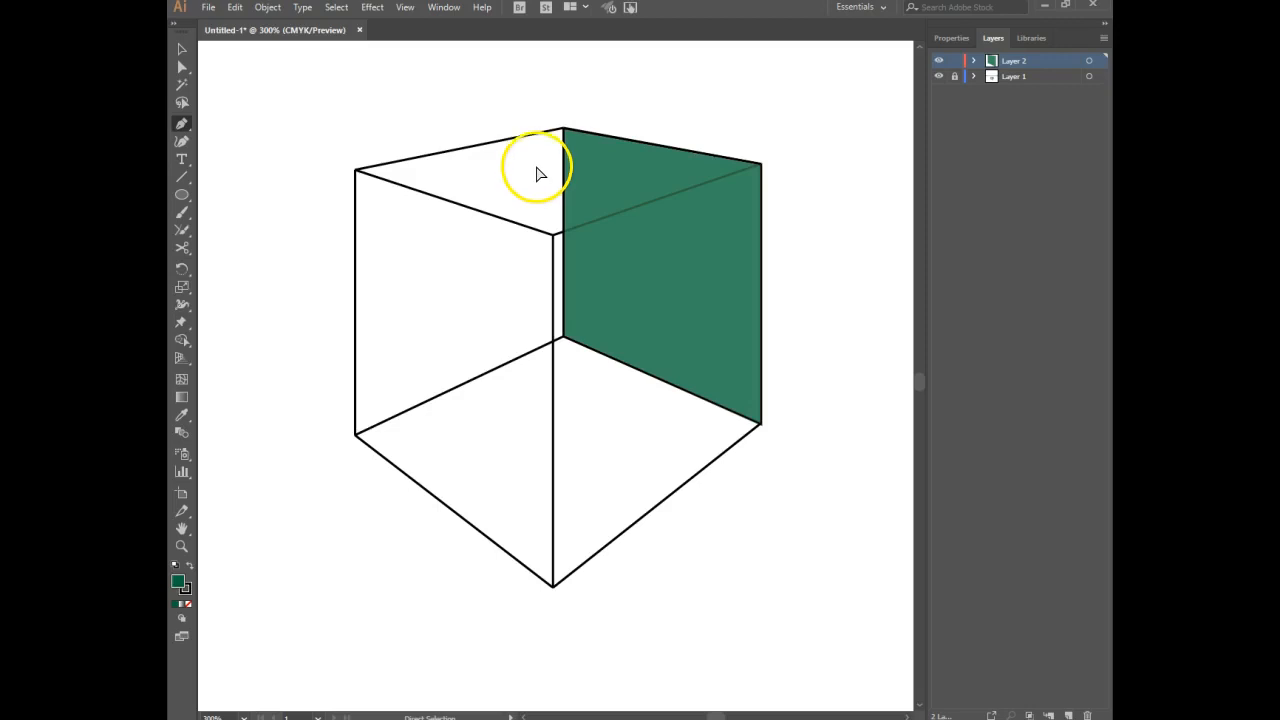
{"action": "key", "text": "ctrl+y"}
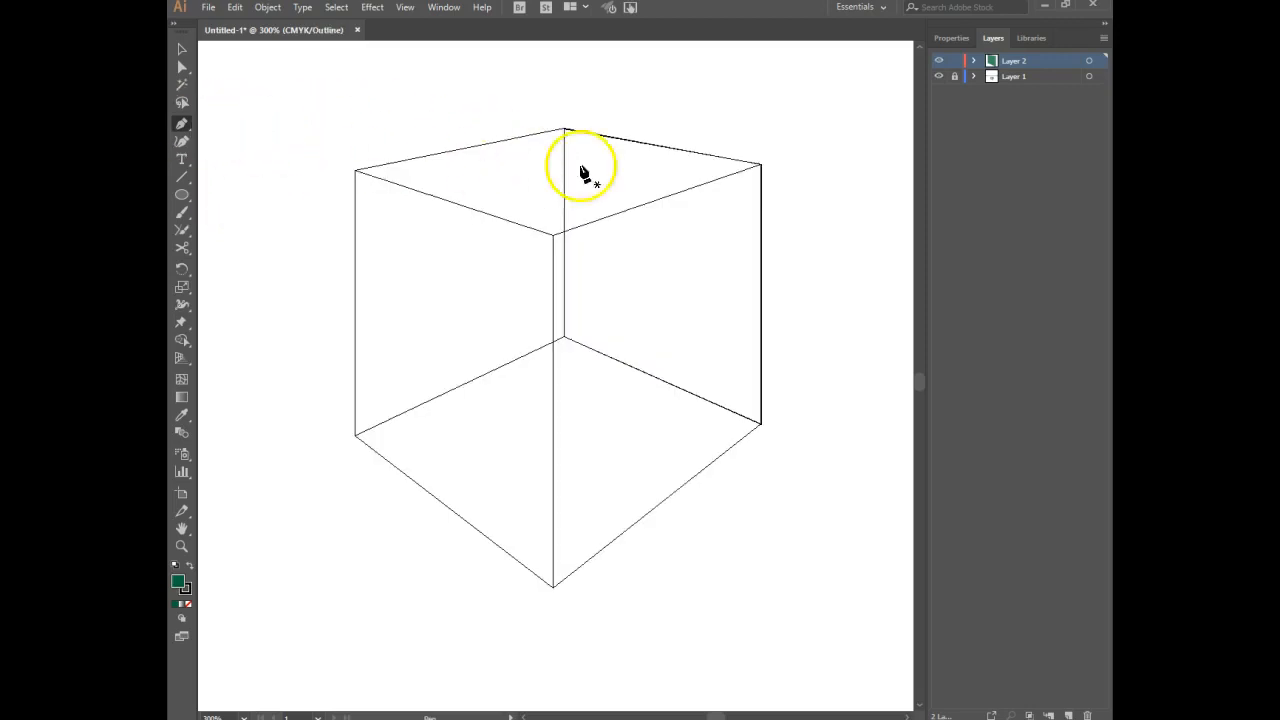
{"action": "left_click", "coordinate": [563, 129]}
{"action": "left_click", "coordinate": [563, 338]}
{"action": "left_click", "coordinate": [356, 437]}
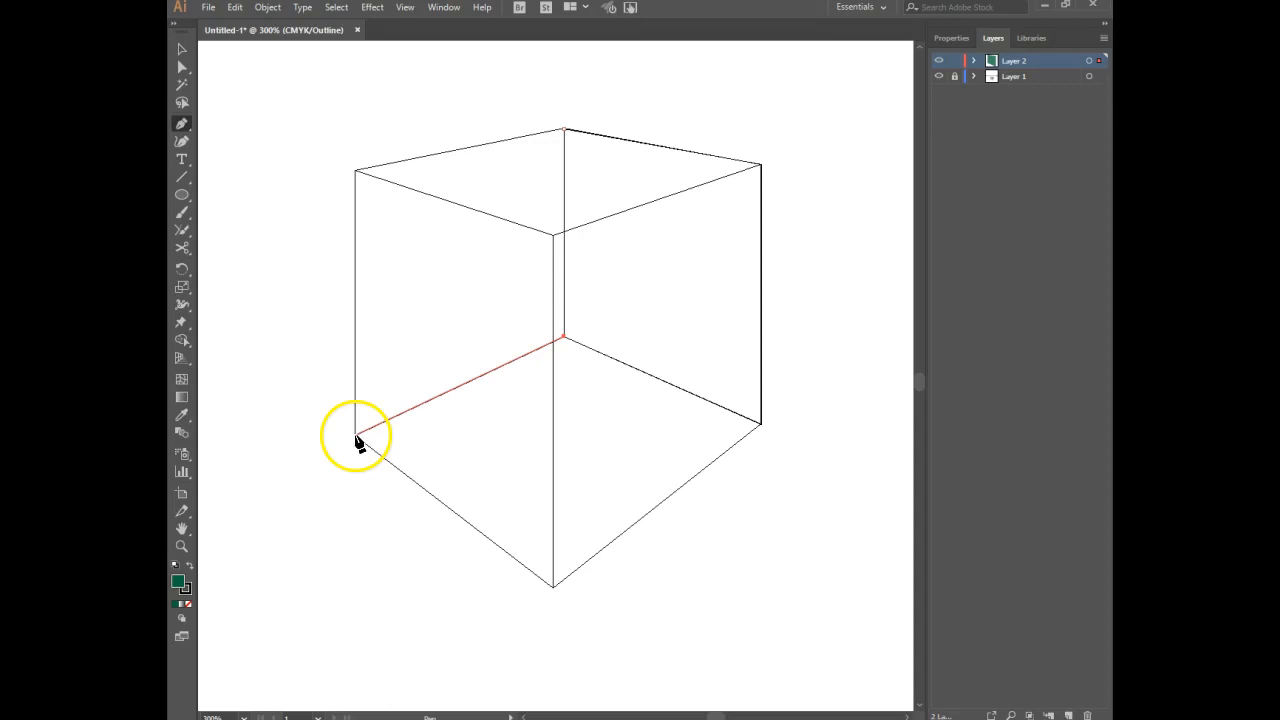
{"action": "left_click", "coordinate": [356, 437]}
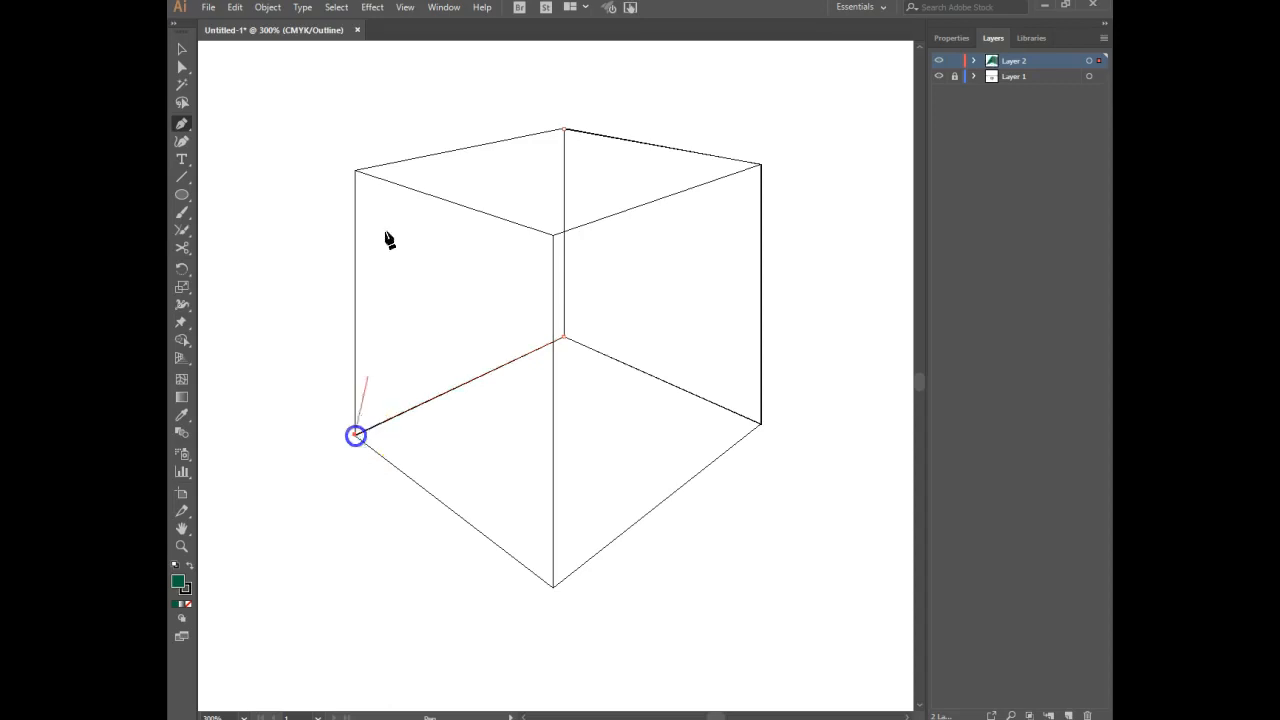
{"action": "left_click", "coordinate": [355, 172]}
{"action": "left_click", "coordinate": [563, 130]}
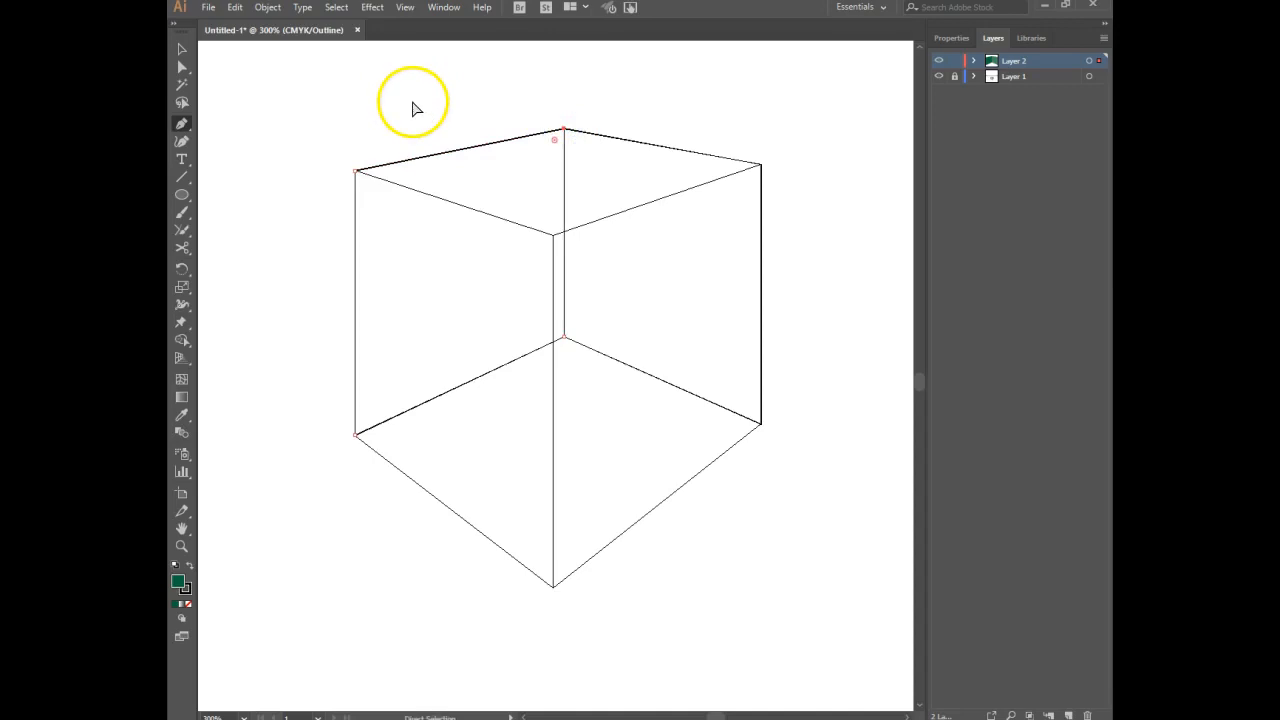
Show the artwork in Preview mode, set the back-left face's opacity to 80%, and deselect it.
{"action": "key", "text": "ctrl+y"}
{"action": "left_click", "coordinate": [463, 103]}
{"action": "left_click", "coordinate": [958, 37]}
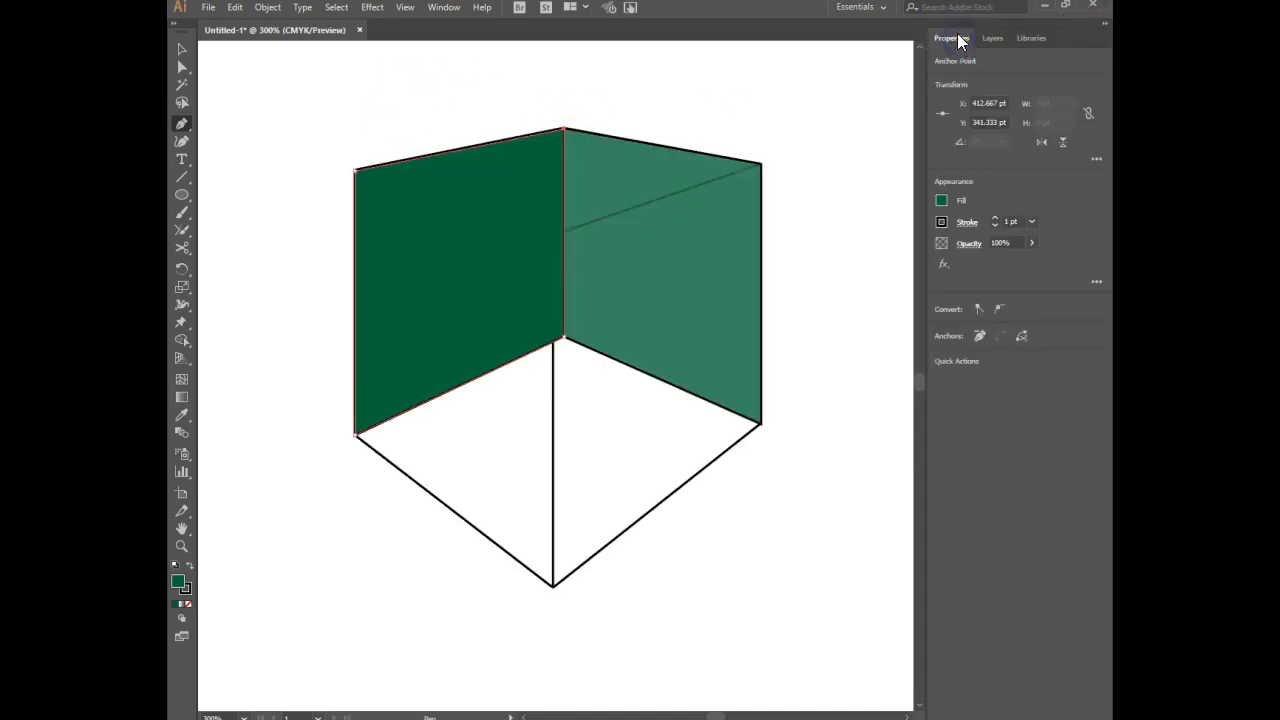
{"action": "left_click", "coordinate": [989, 242]}
{"action": "type", "text": "8"}
{"action": "key", "text": "Return"}
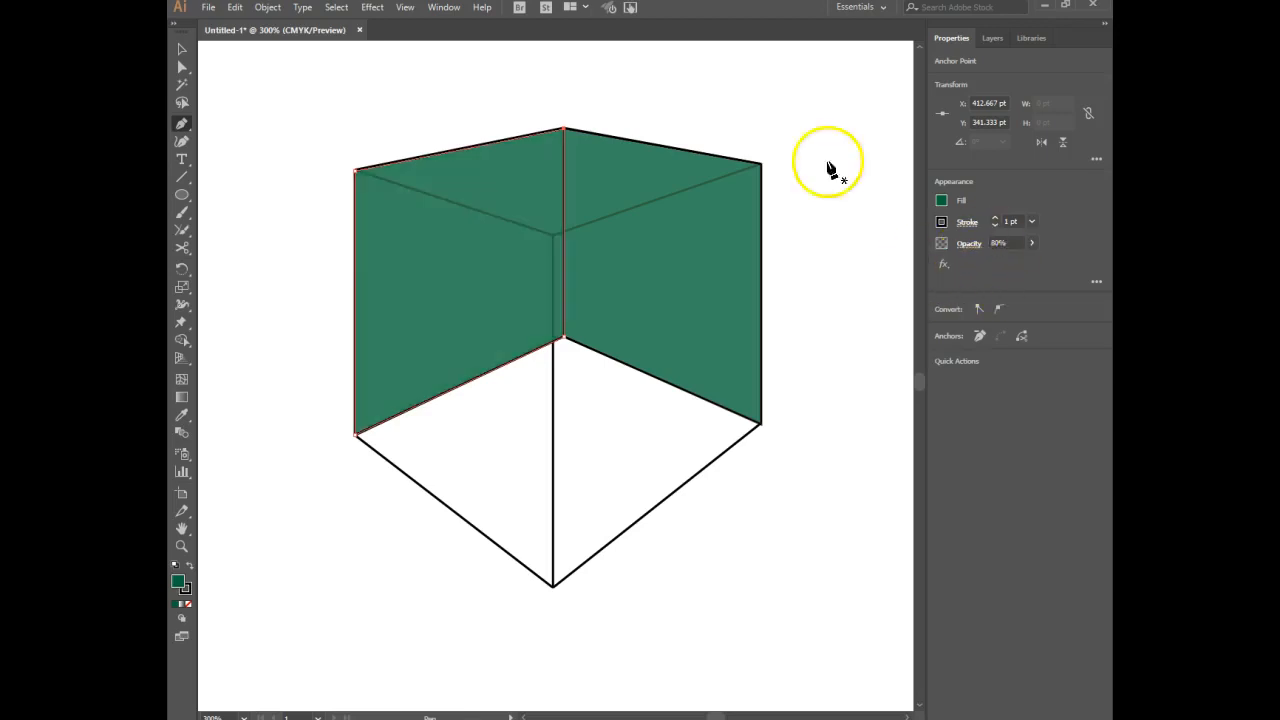
{"action": "left_click", "coordinate": [707, 127]}
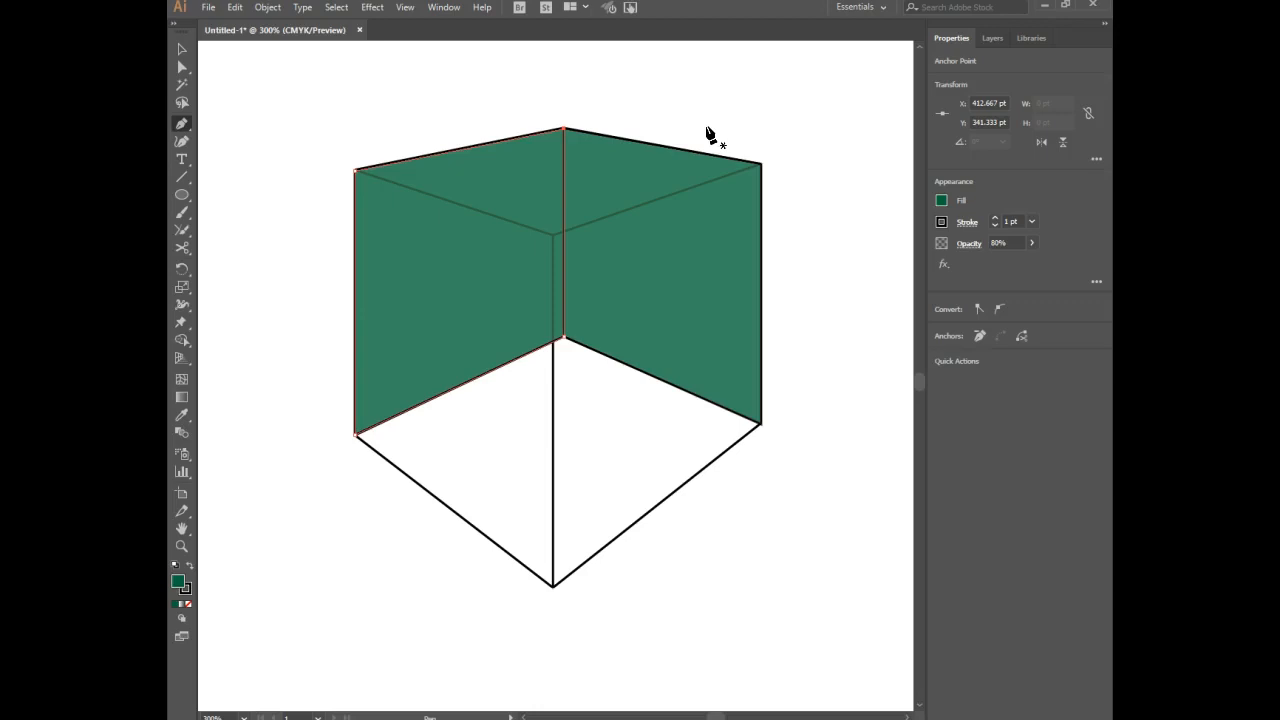
{"action": "key", "text": "ctrl"}
{"action": "left_click", "coordinate": [706, 134], "text": "ctrl"}
{"action": "key", "text": "ctrl"}
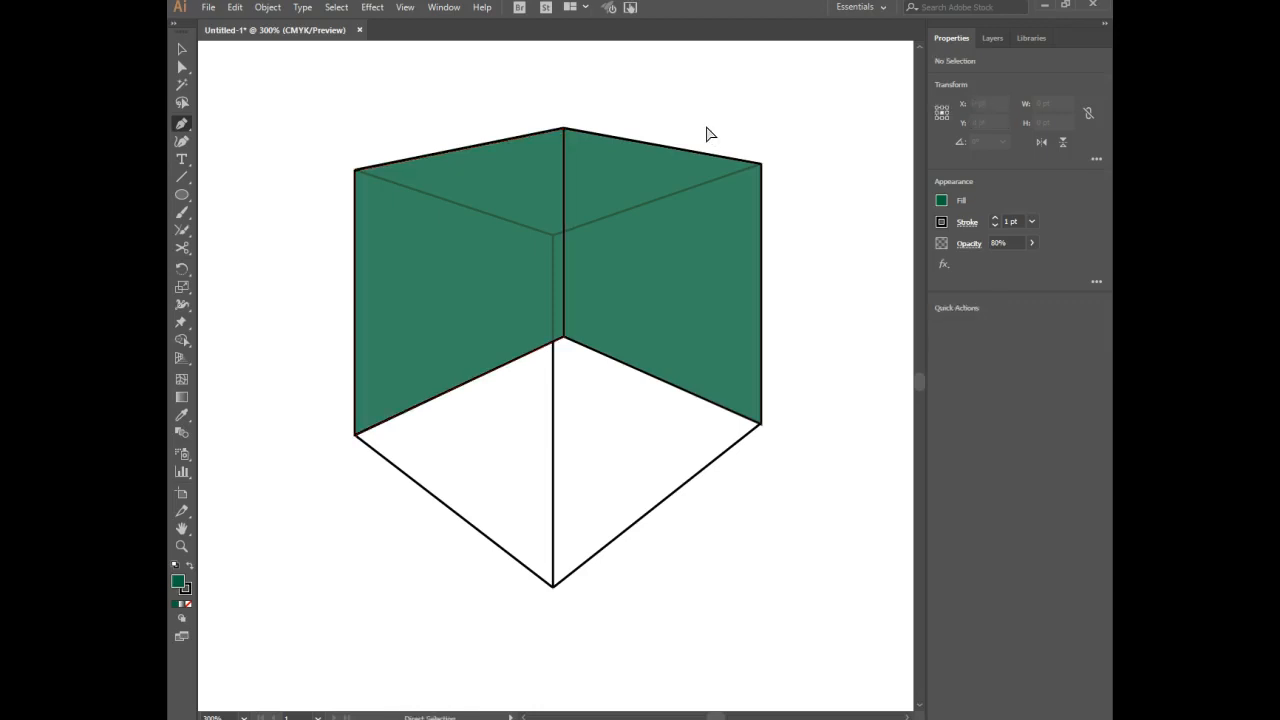
Return to Outline mode and trace the box's bottom face as a closed Pen tool path through its four corners.
{"action": "key", "text": "ctrl+y"}
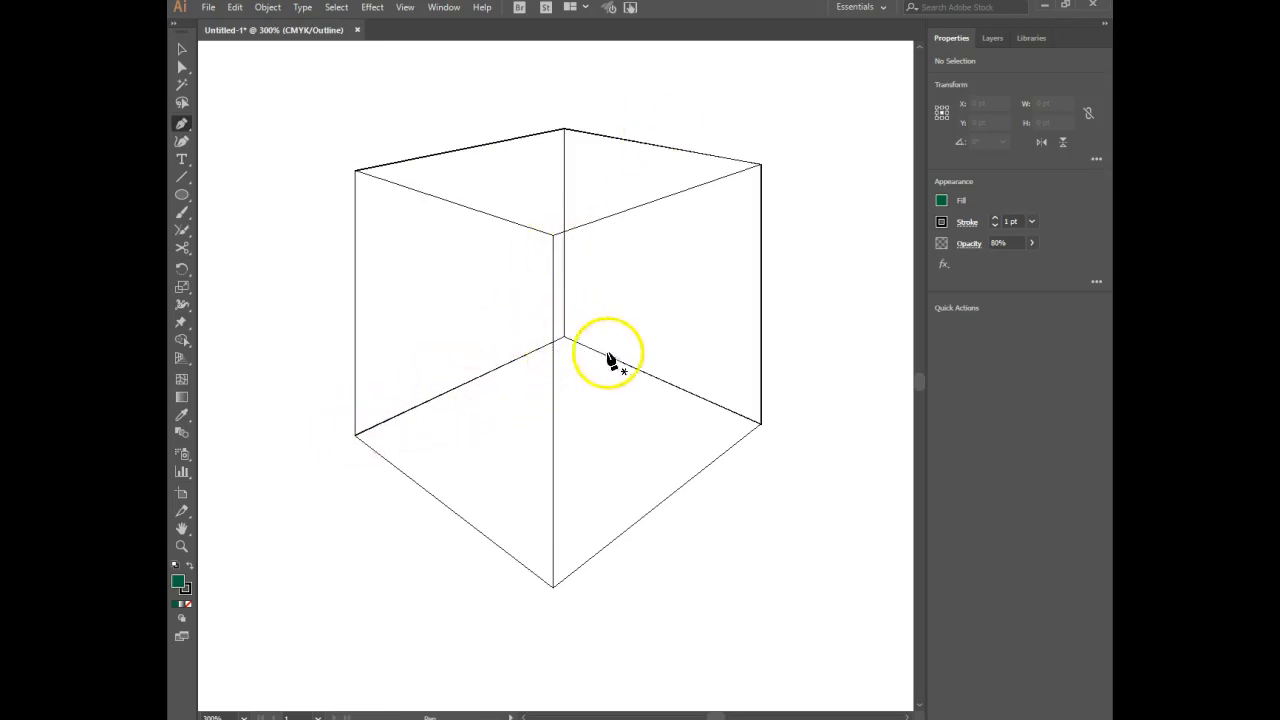
{"action": "left_click", "coordinate": [355, 434]}
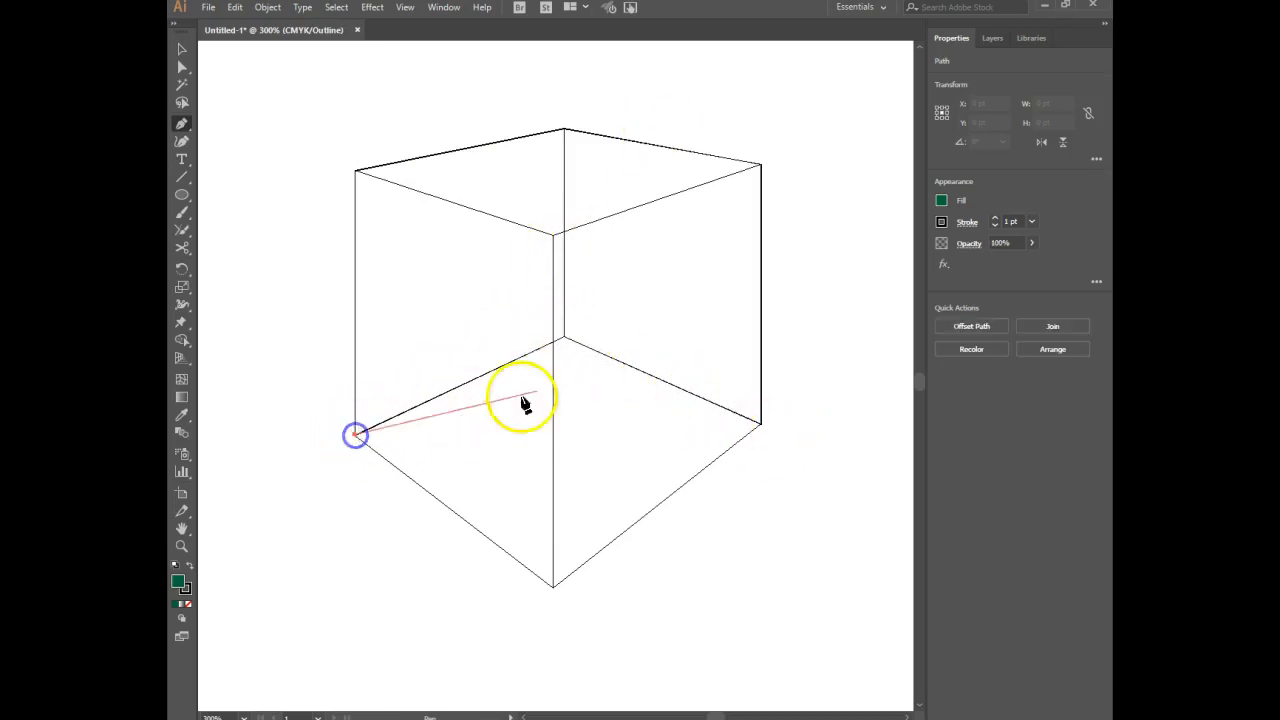
{"action": "left_click", "coordinate": [566, 339]}
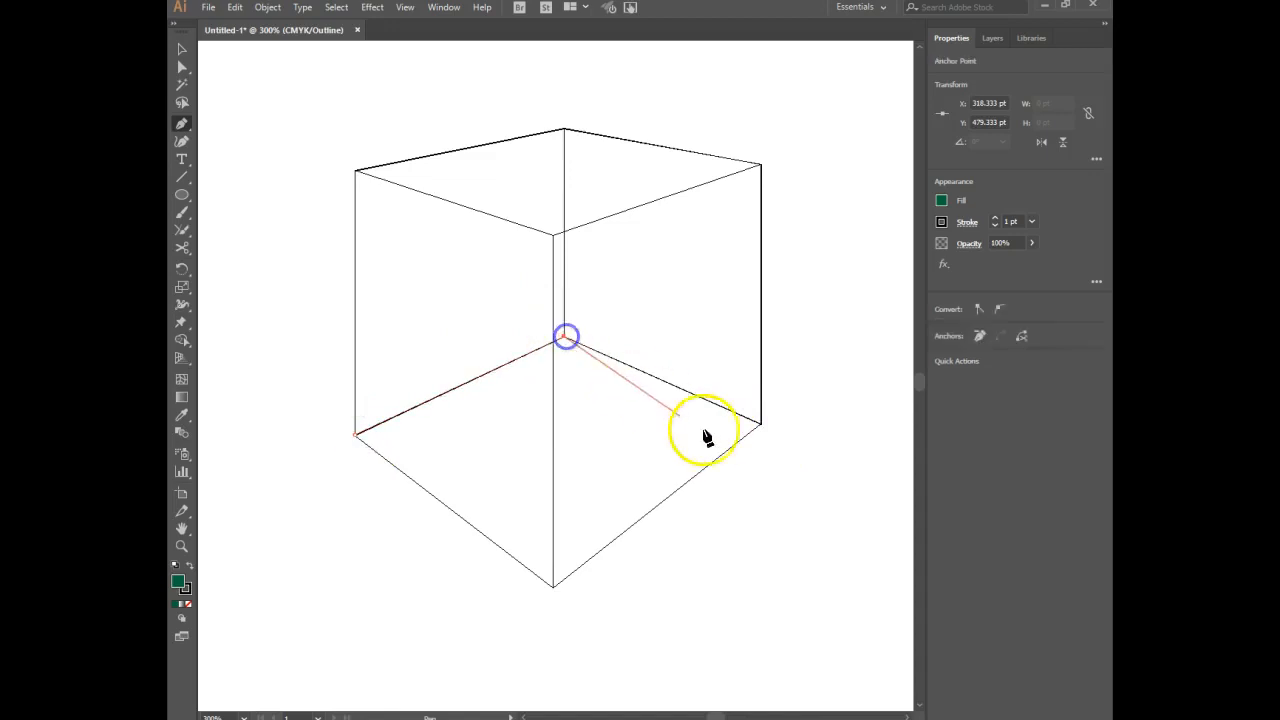
{"action": "left_click", "coordinate": [761, 424]}
{"action": "left_click", "coordinate": [552, 587]}
{"action": "left_click", "coordinate": [355, 434]}
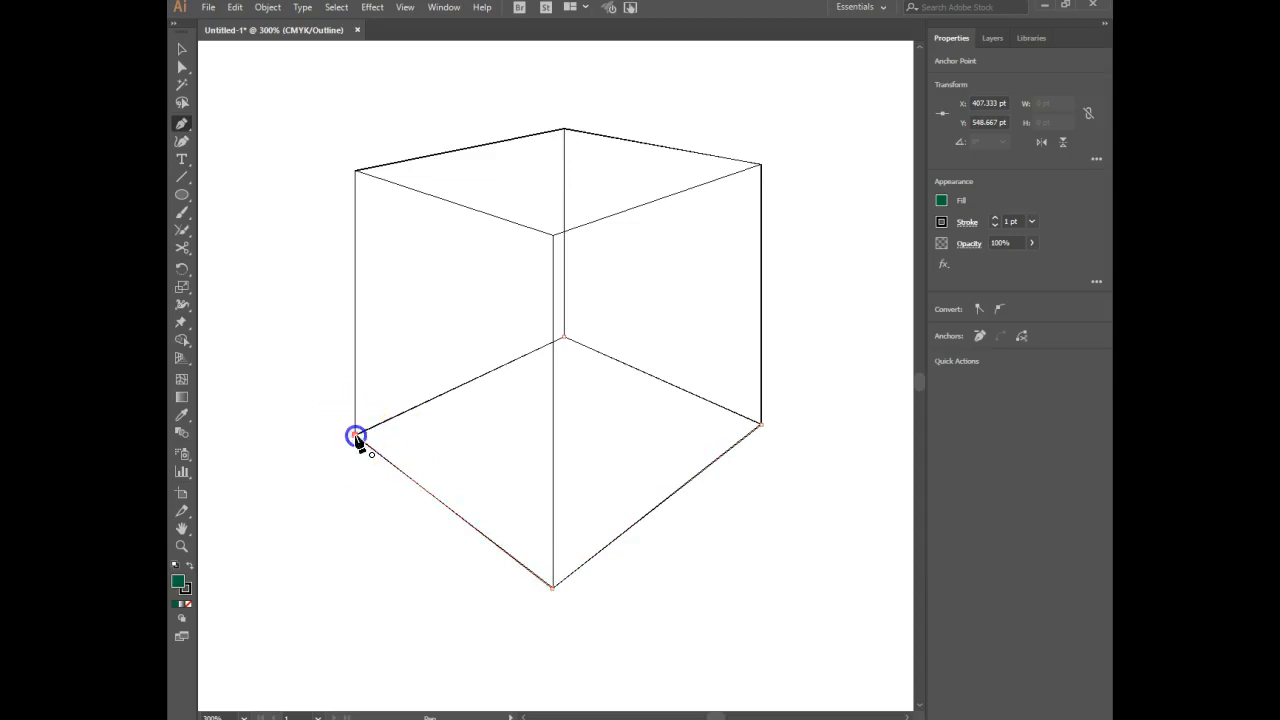
Fill the bottom face with a lighter green swatch and show the artwork in Preview mode.
{"action": "left_click", "coordinate": [946, 199]}
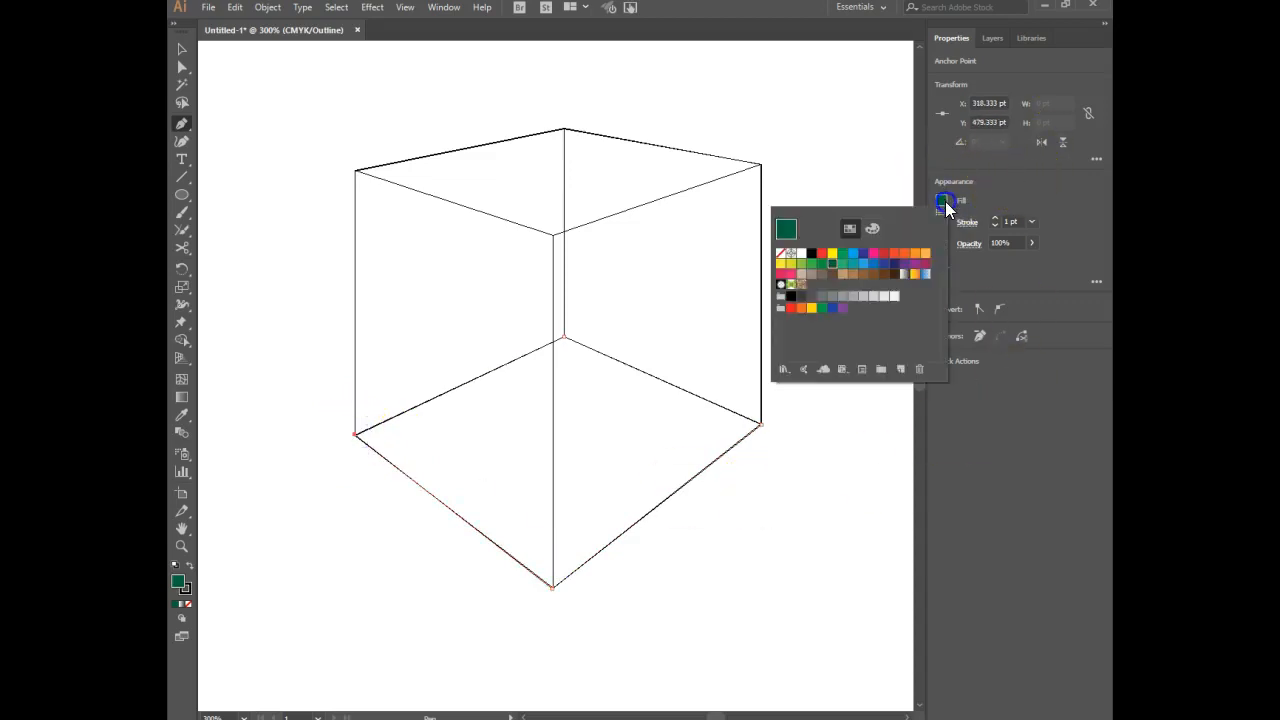
{"action": "left_click", "coordinate": [826, 266]}
{"action": "left_click", "coordinate": [968, 267]}
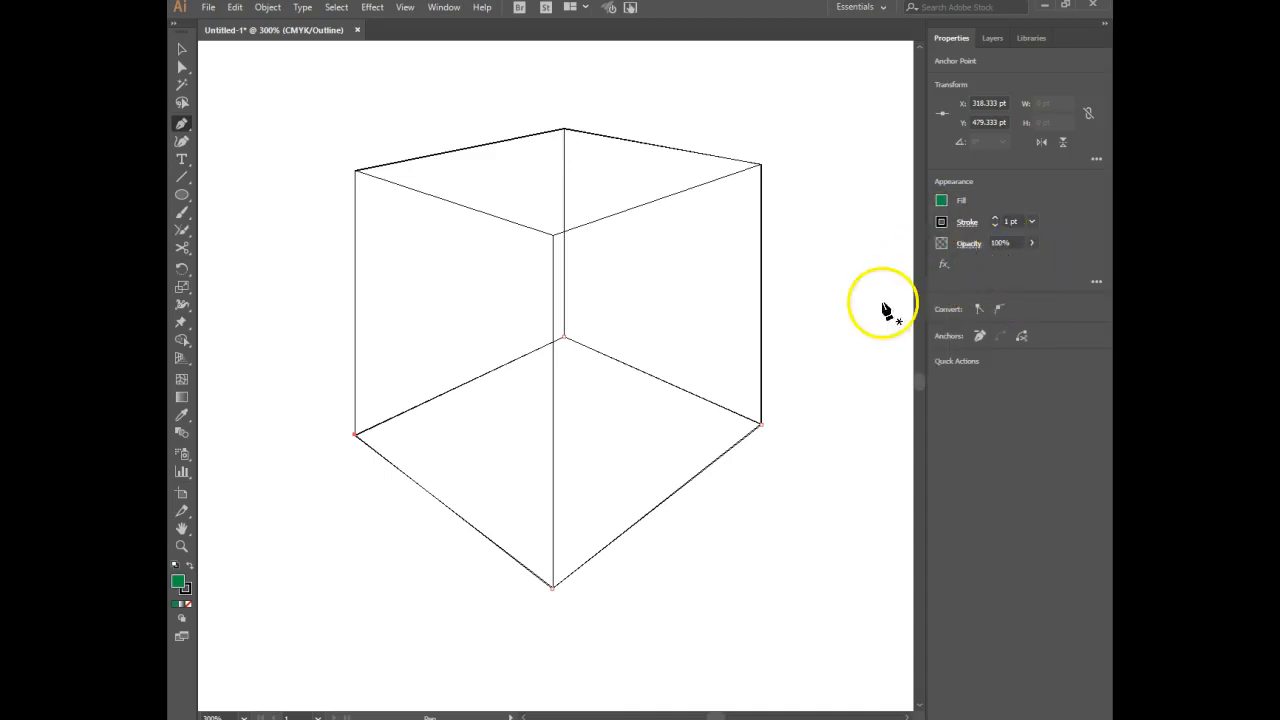
{"action": "key", "text": "a"}
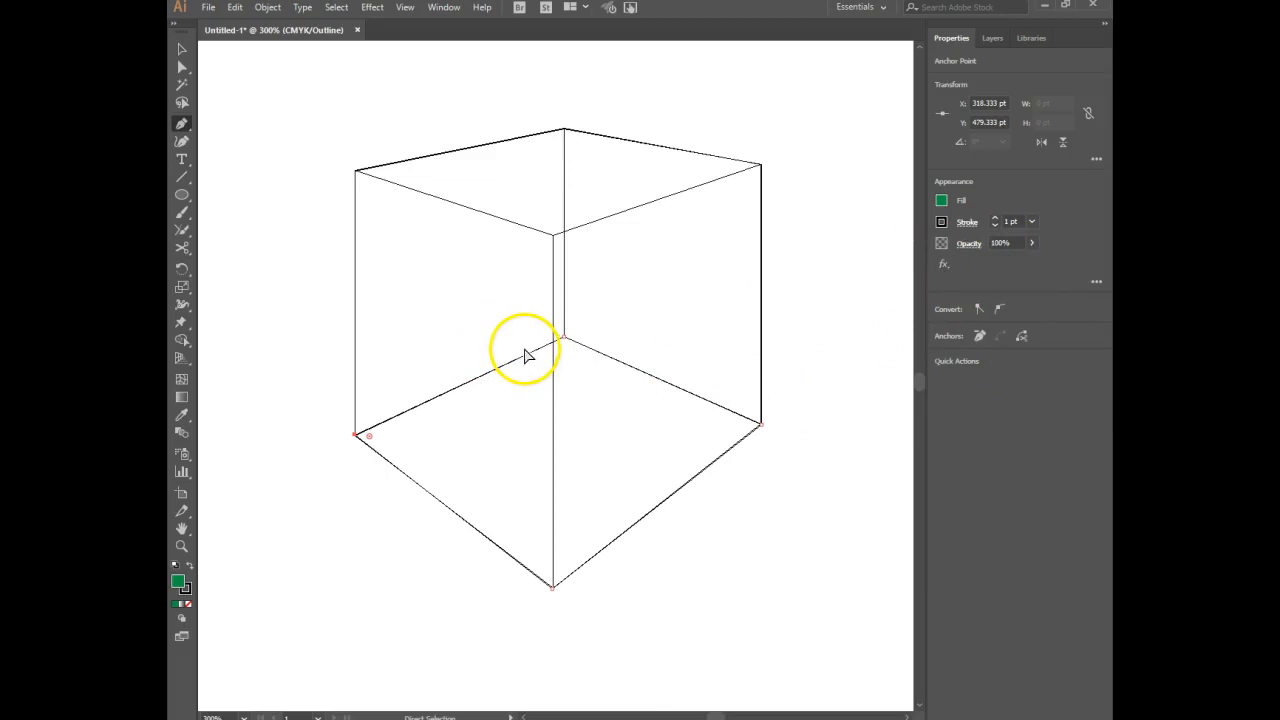
{"action": "key", "text": "ctrl+y"}
{"action": "key", "text": "p"}
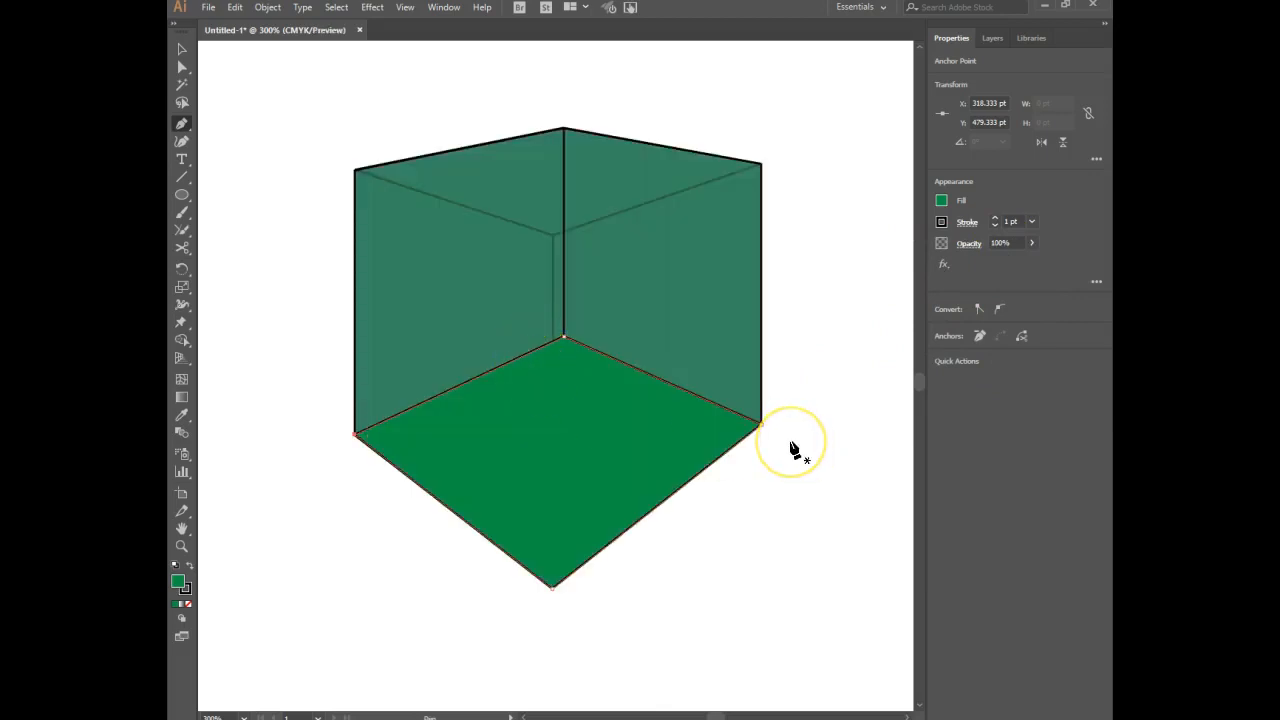
Set the bottom face's opacity to 80%.
{"action": "key", "text": "ctrl"}
{"action": "left_click", "coordinate": [984, 430]}
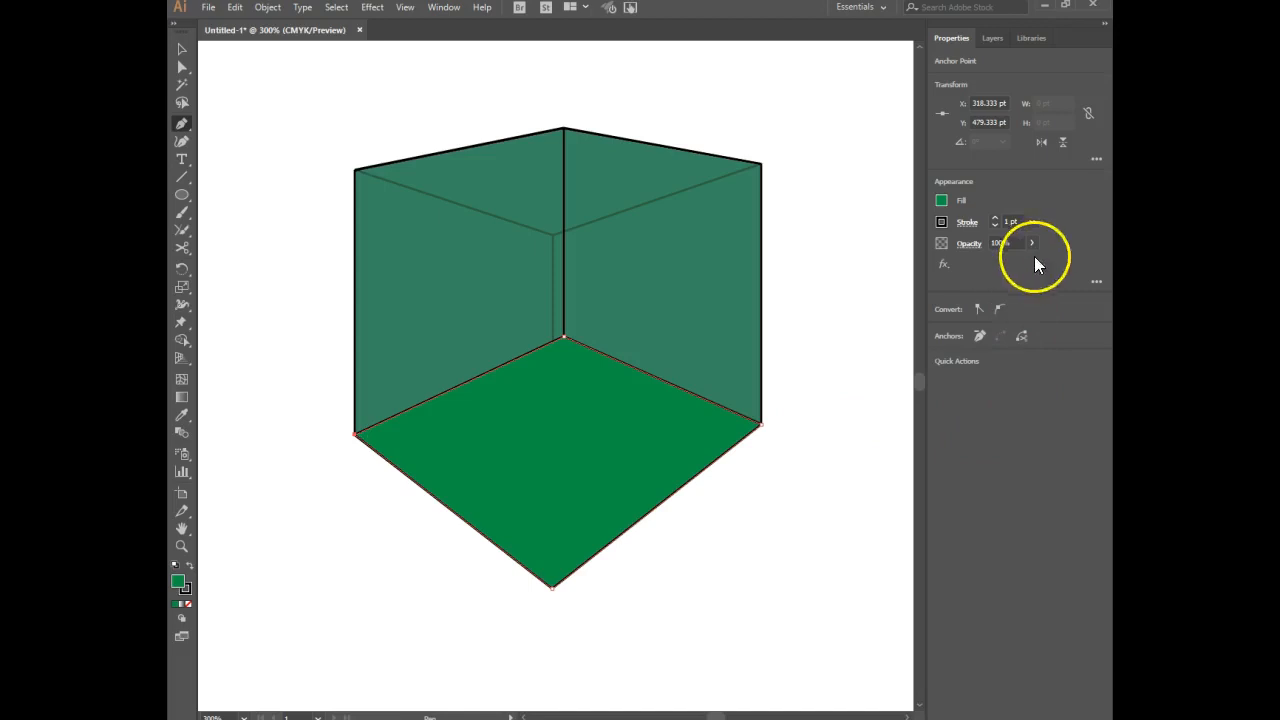
{"action": "left_click", "coordinate": [986, 243]}
{"action": "type", "text": "80"}
{"action": "key", "text": "Return"}
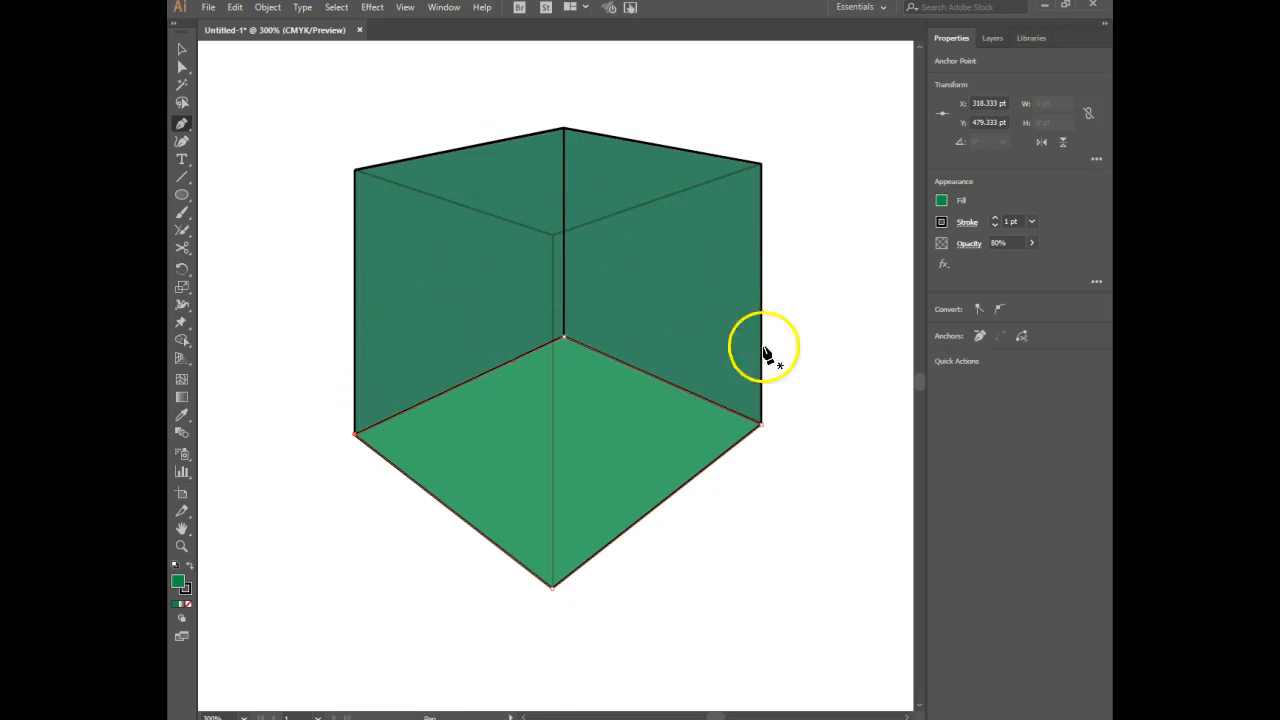
{"action": "key", "text": "ctrl"}
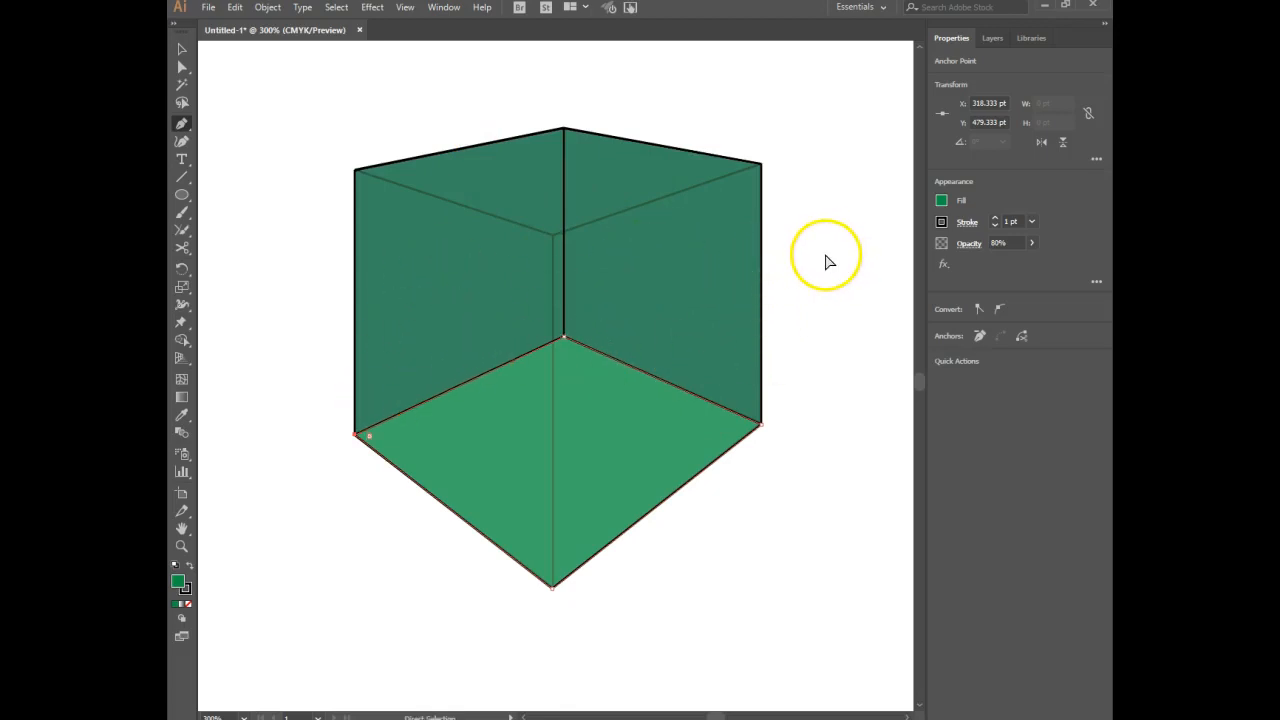
Return to Outline mode and trace the box's top face as a closed Pen tool path through its four corners.
{"action": "key", "text": "ctrl+y"}
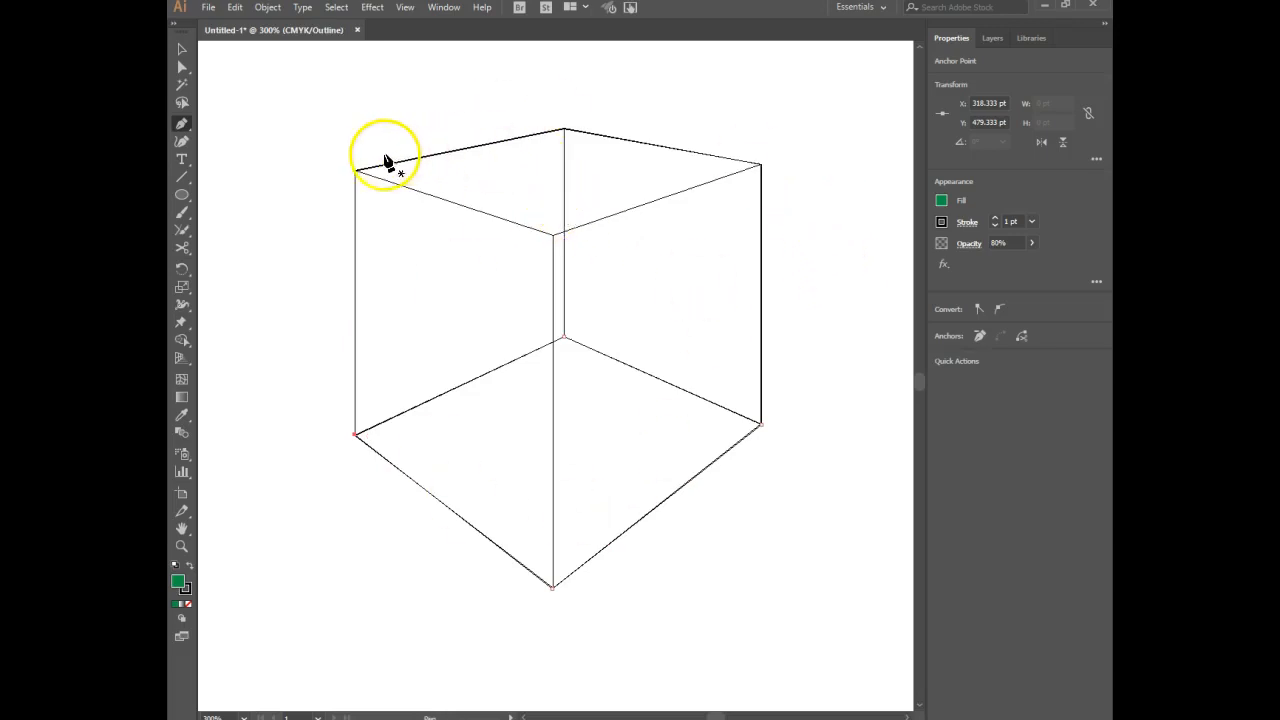
{"action": "left_click", "coordinate": [355, 171]}
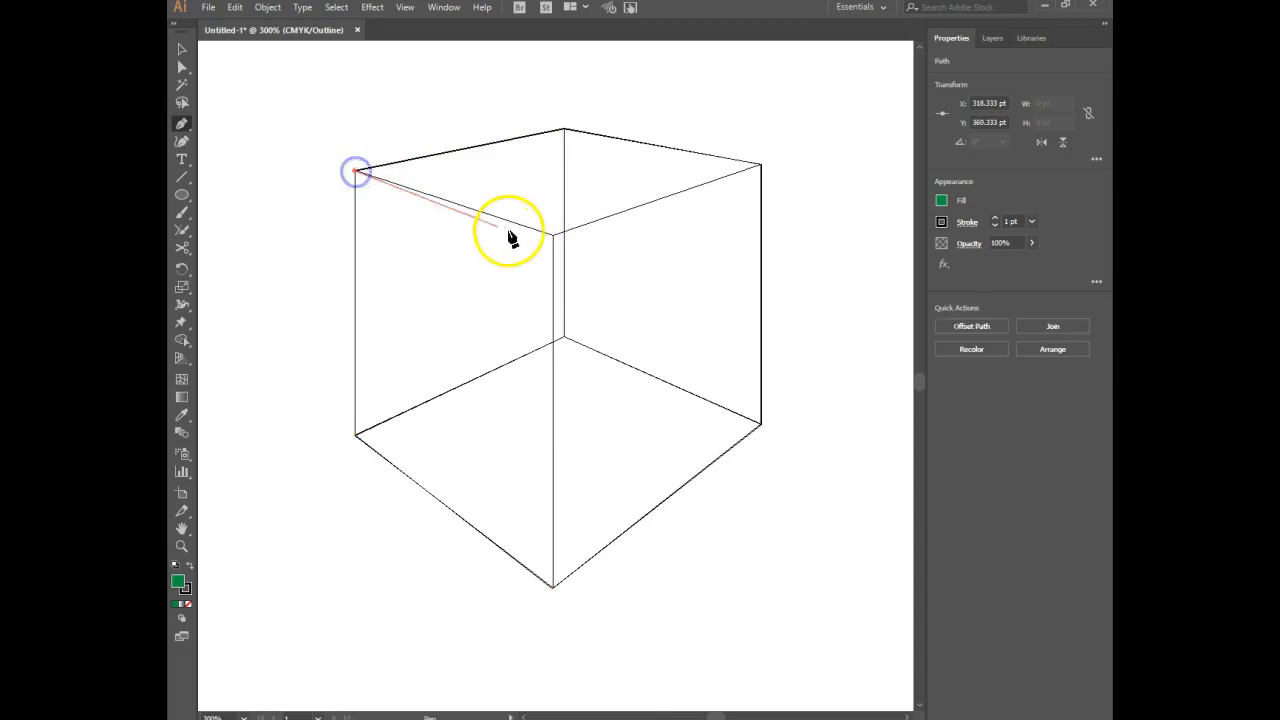
{"action": "left_click", "coordinate": [553, 236]}
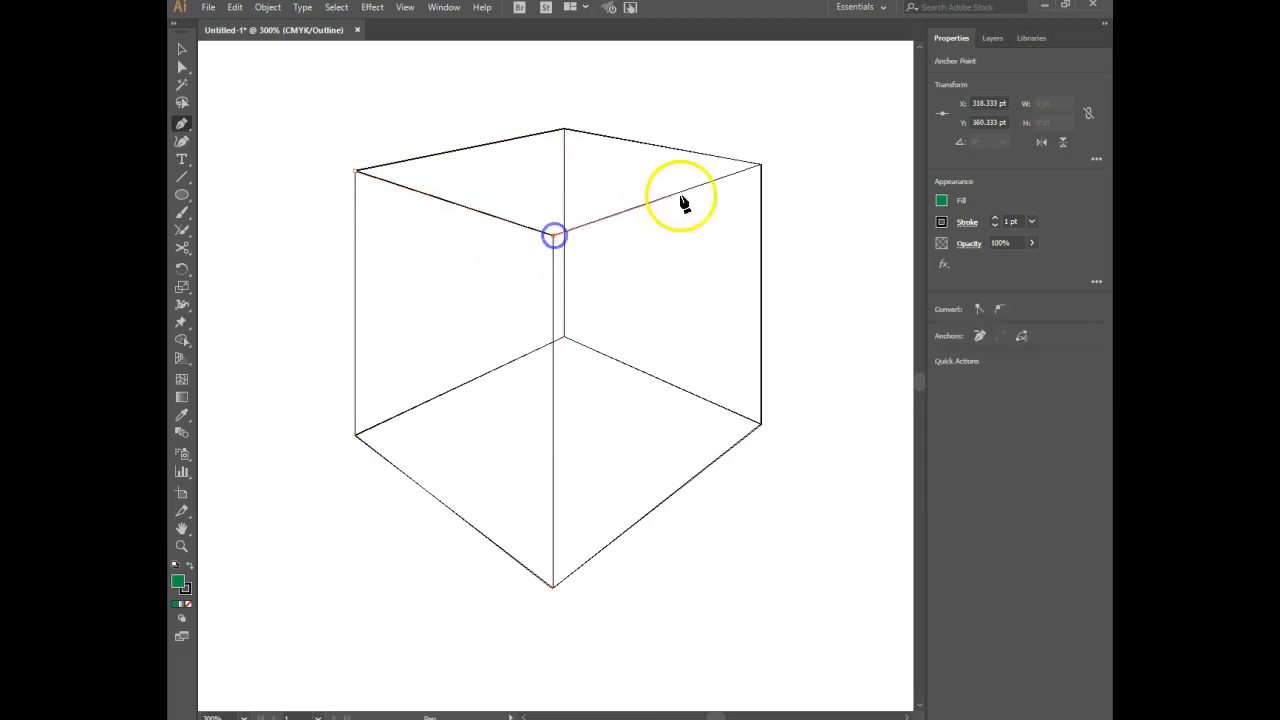
{"action": "left_click", "coordinate": [761, 164]}
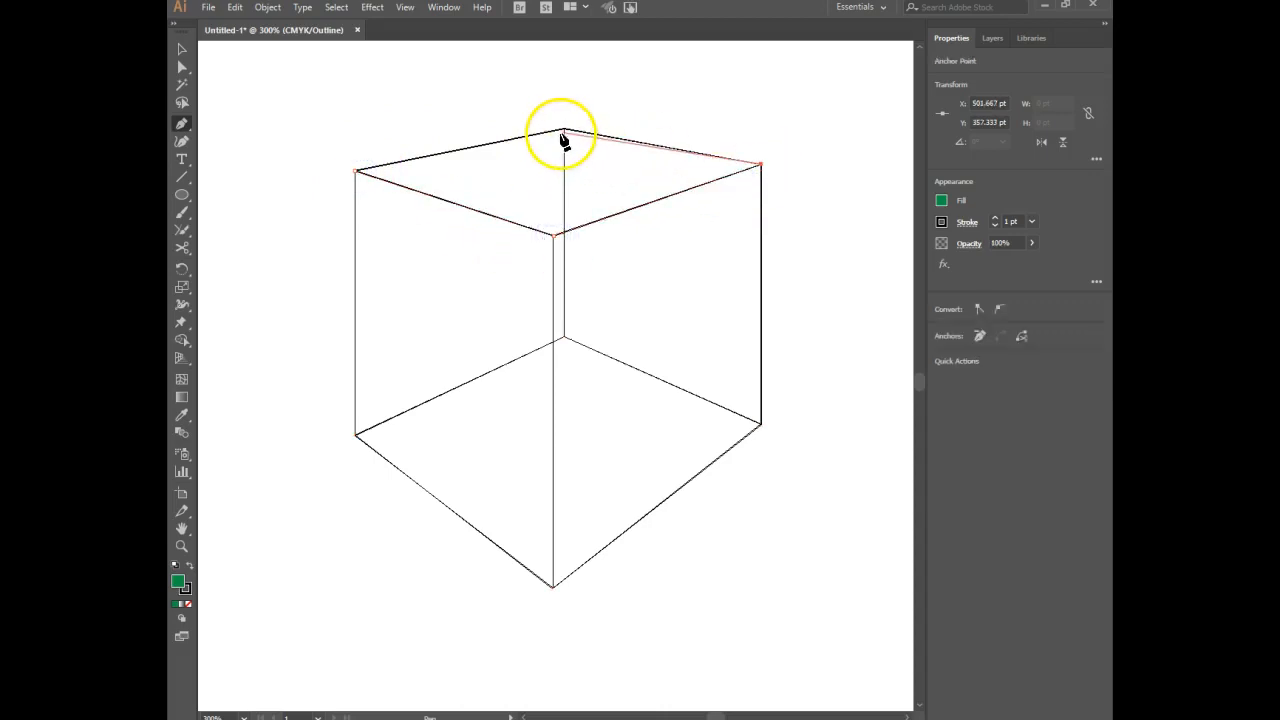
{"action": "left_click", "coordinate": [564, 130]}
{"action": "left_click", "coordinate": [356, 171]}
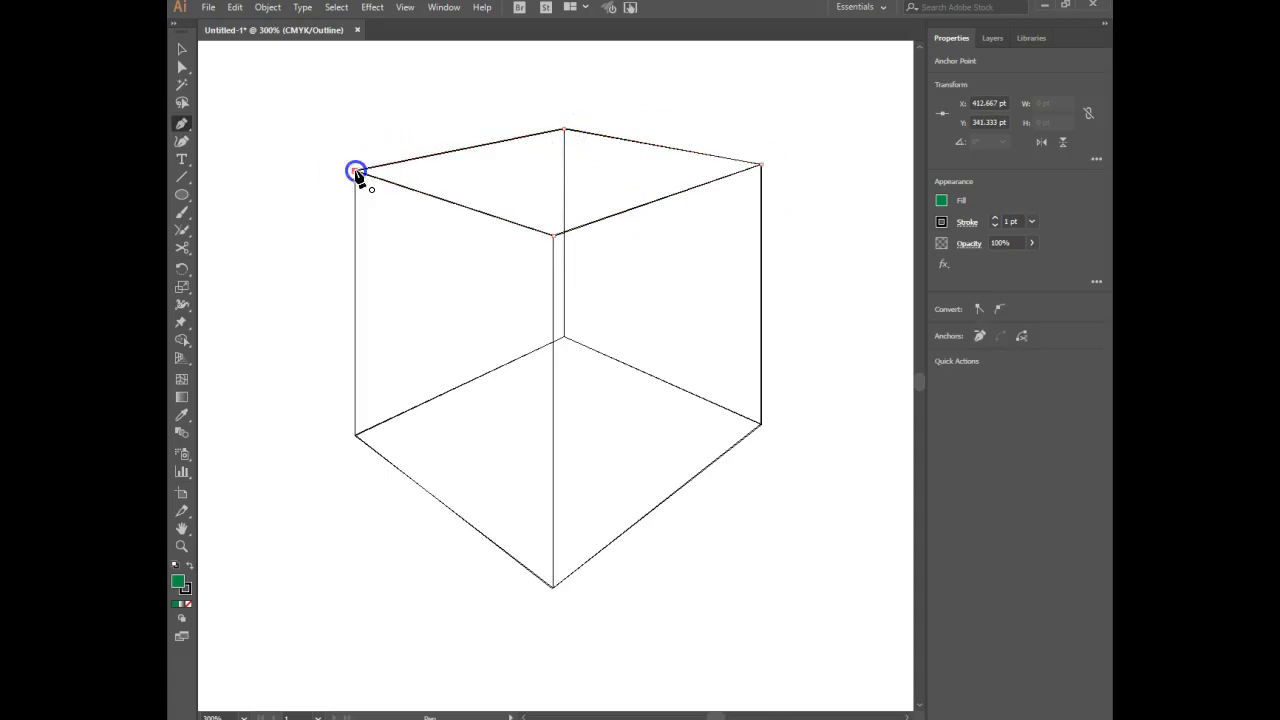
Fill the top face with the yellow-green swatch C=50 M=0 Y=100 K=0 and show the artwork in Preview mode.
{"action": "left_click", "coordinate": [940, 202]}
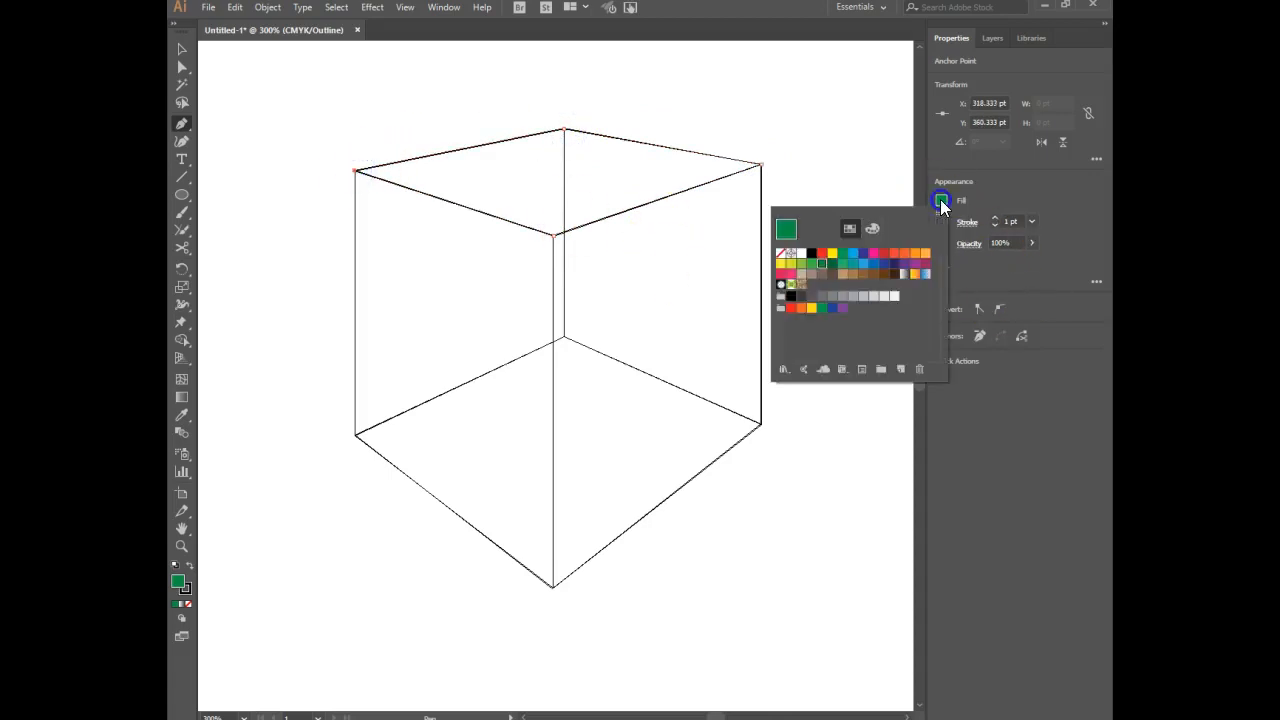
{"action": "left_click", "coordinate": [801, 269]}
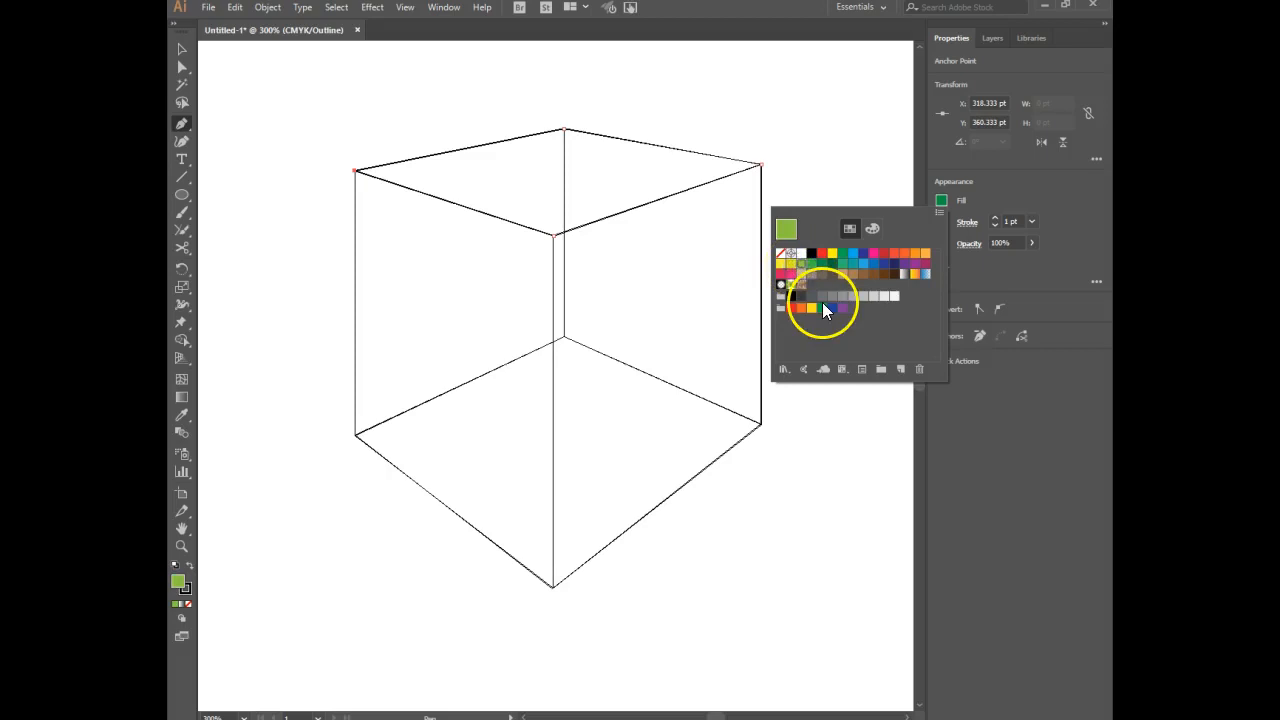
{"action": "left_click", "coordinate": [822, 306]}
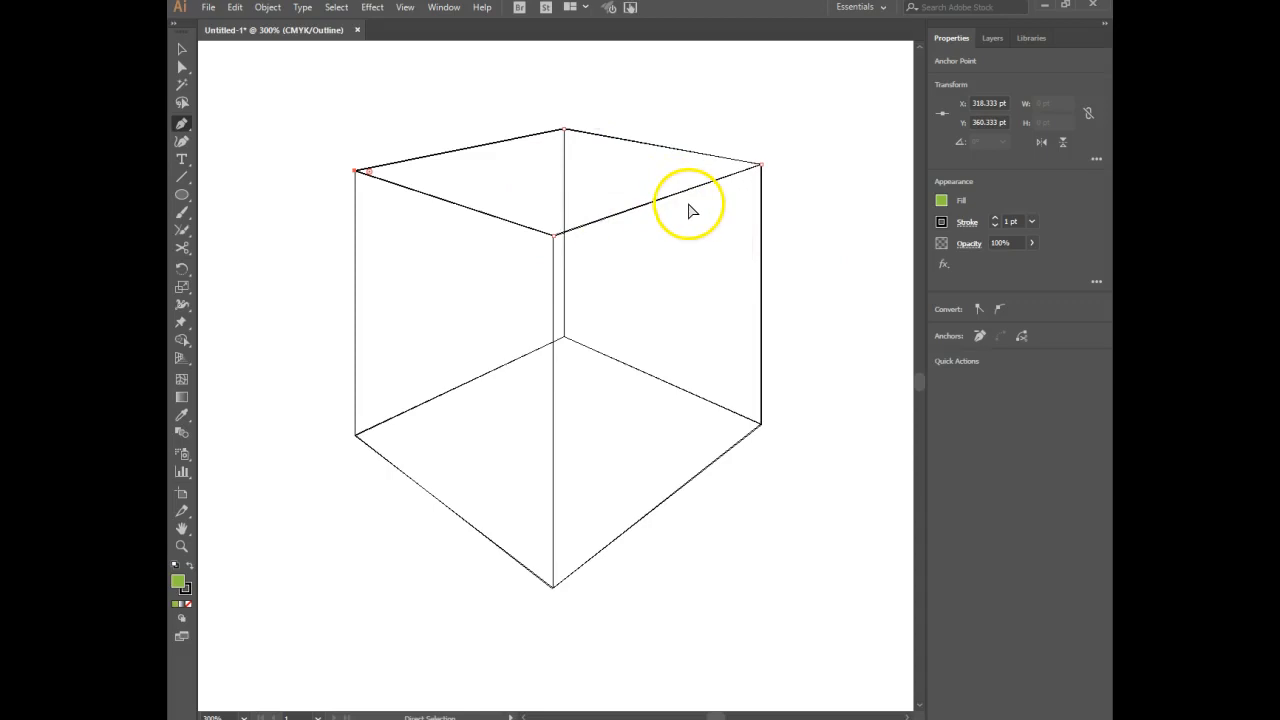
{"action": "key", "text": "ctrl+y"}
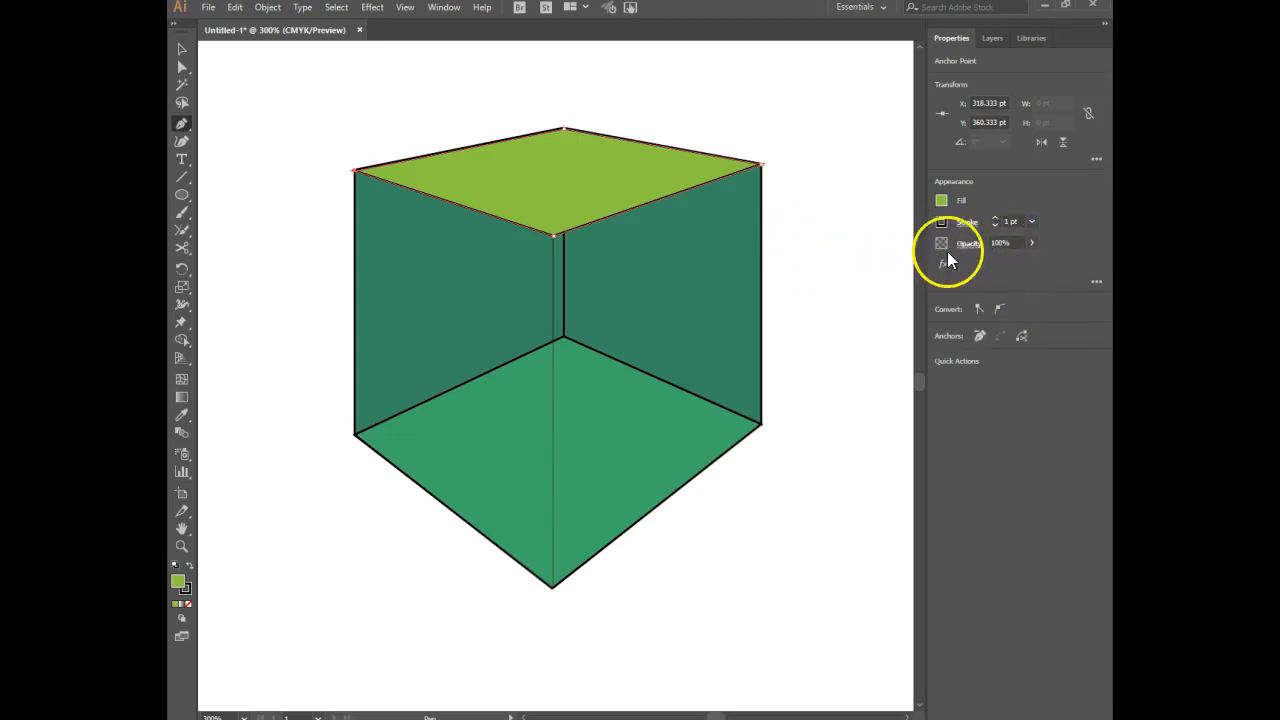
Set the top face's opacity to 80%.
{"action": "left_click", "coordinate": [992, 243]}
{"action": "type", "text": "80"}
{"action": "key", "text": "Return"}
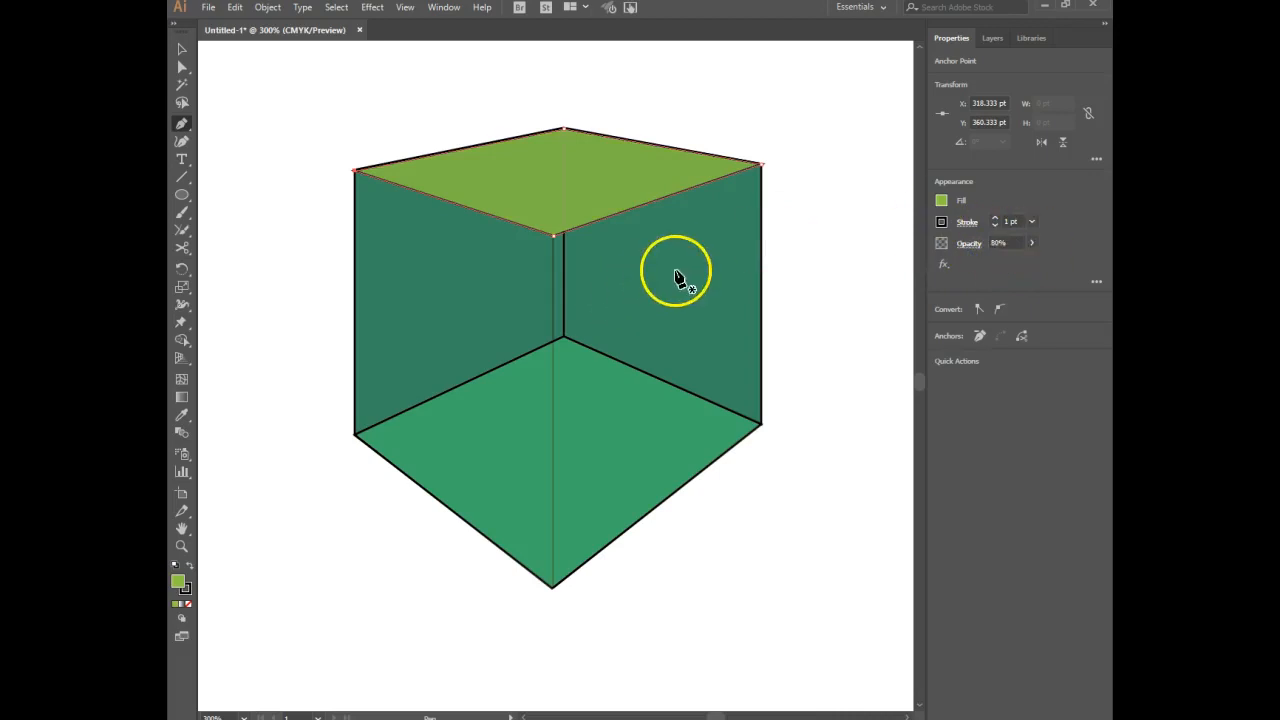
Return to Outline mode and trace the box's front-right face as a closed Pen tool path through its four corners.
{"action": "key", "text": "ctrl"}
{"action": "key", "text": "ctrl+y"}
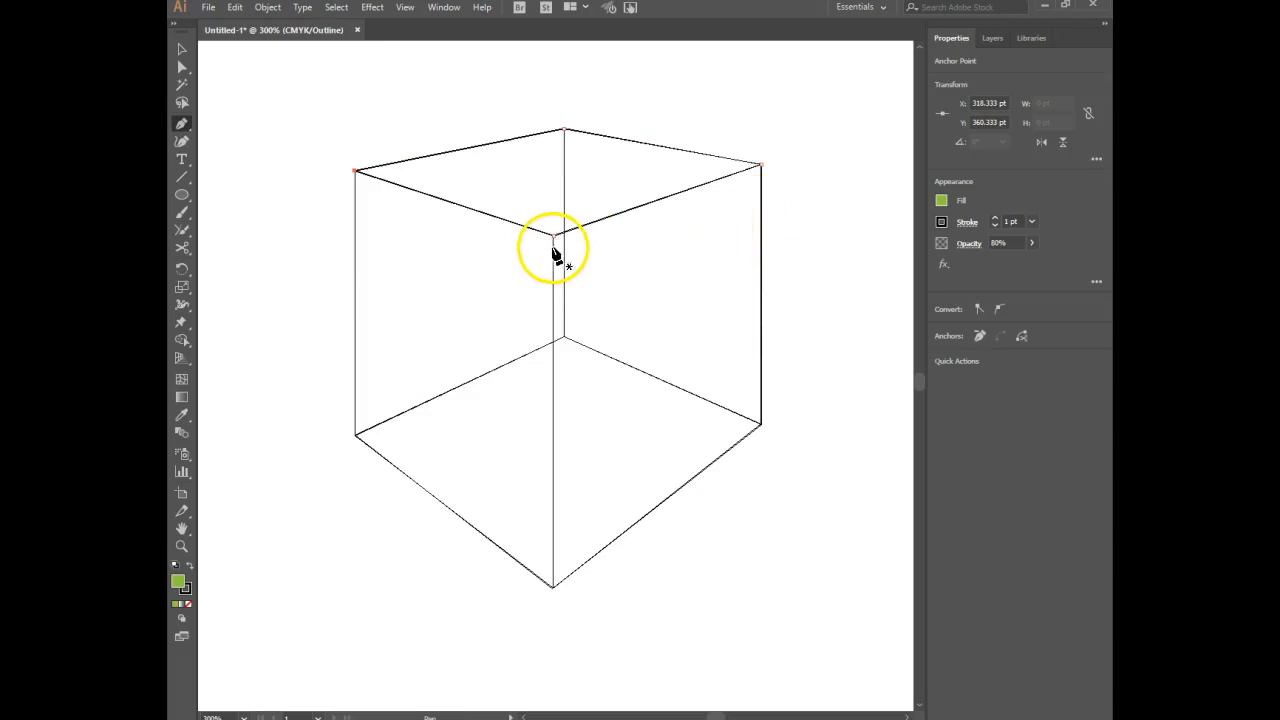
{"action": "left_click", "coordinate": [619, 303], "text": "ctrl"}
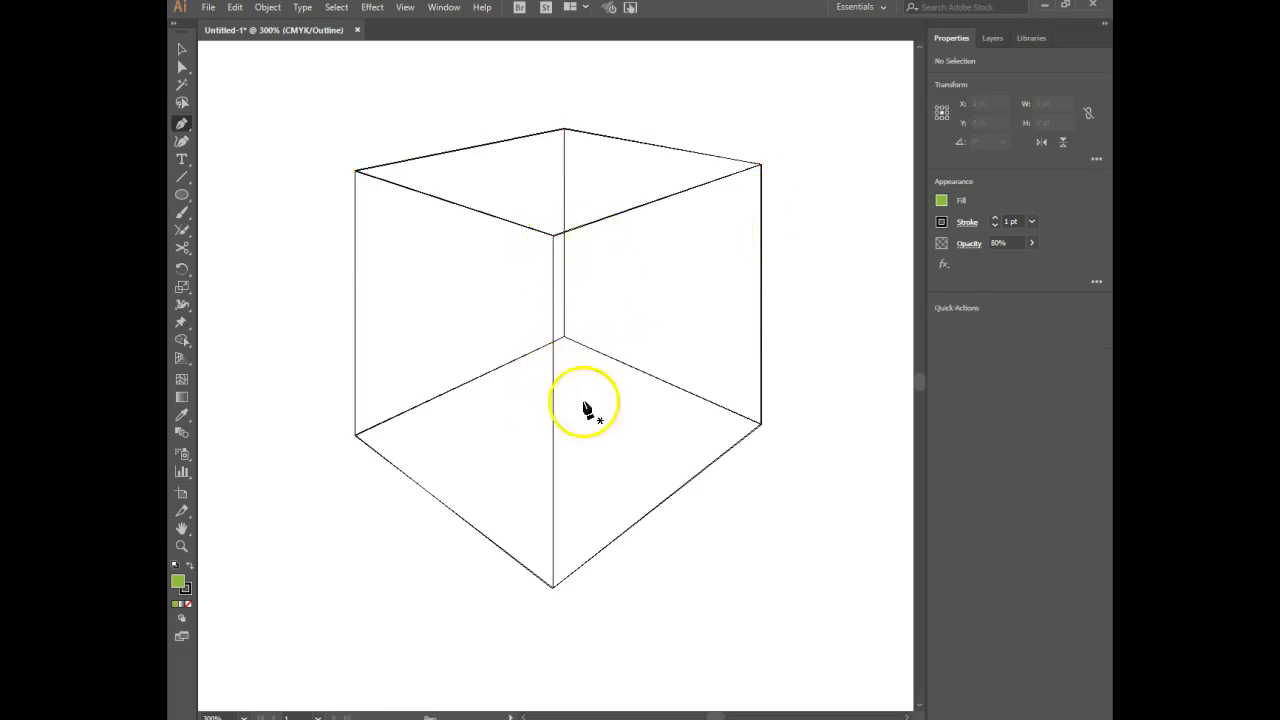
{"action": "left_click", "coordinate": [553, 236]}
{"action": "left_click", "coordinate": [553, 589]}
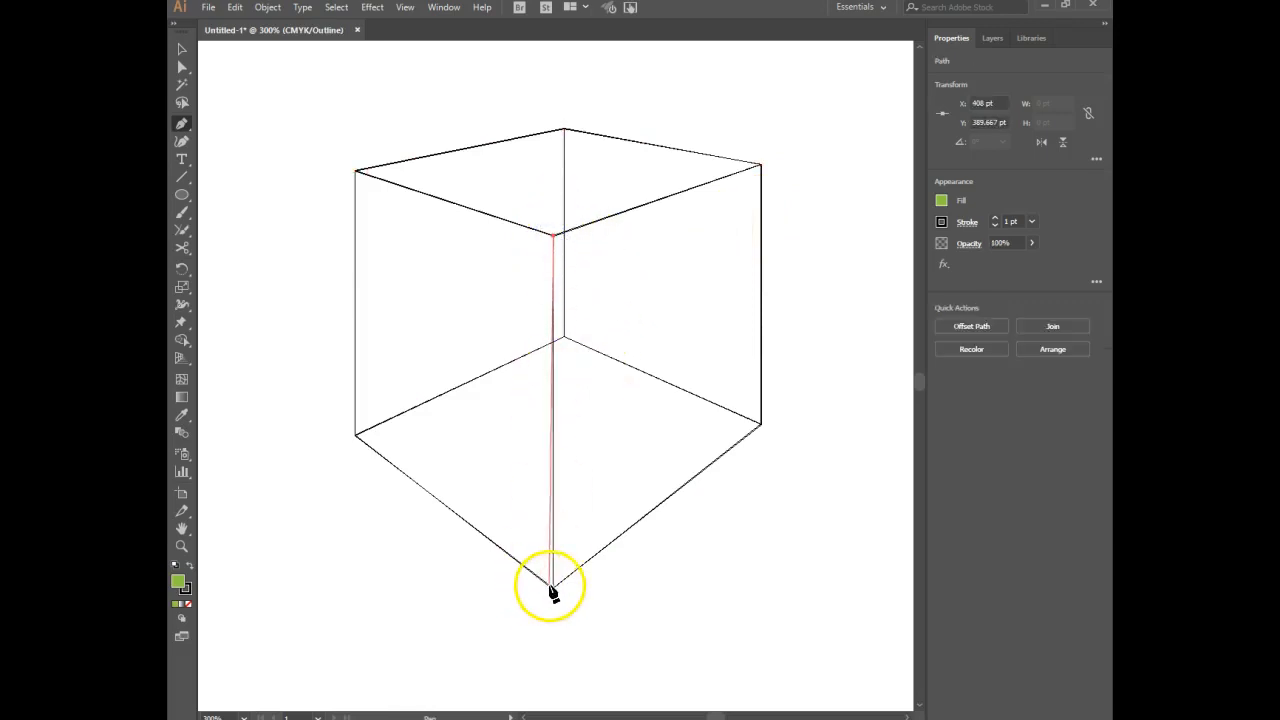
{"action": "left_click", "coordinate": [763, 424]}
{"action": "left_click", "coordinate": [761, 164]}
{"action": "left_click", "coordinate": [553, 237]}
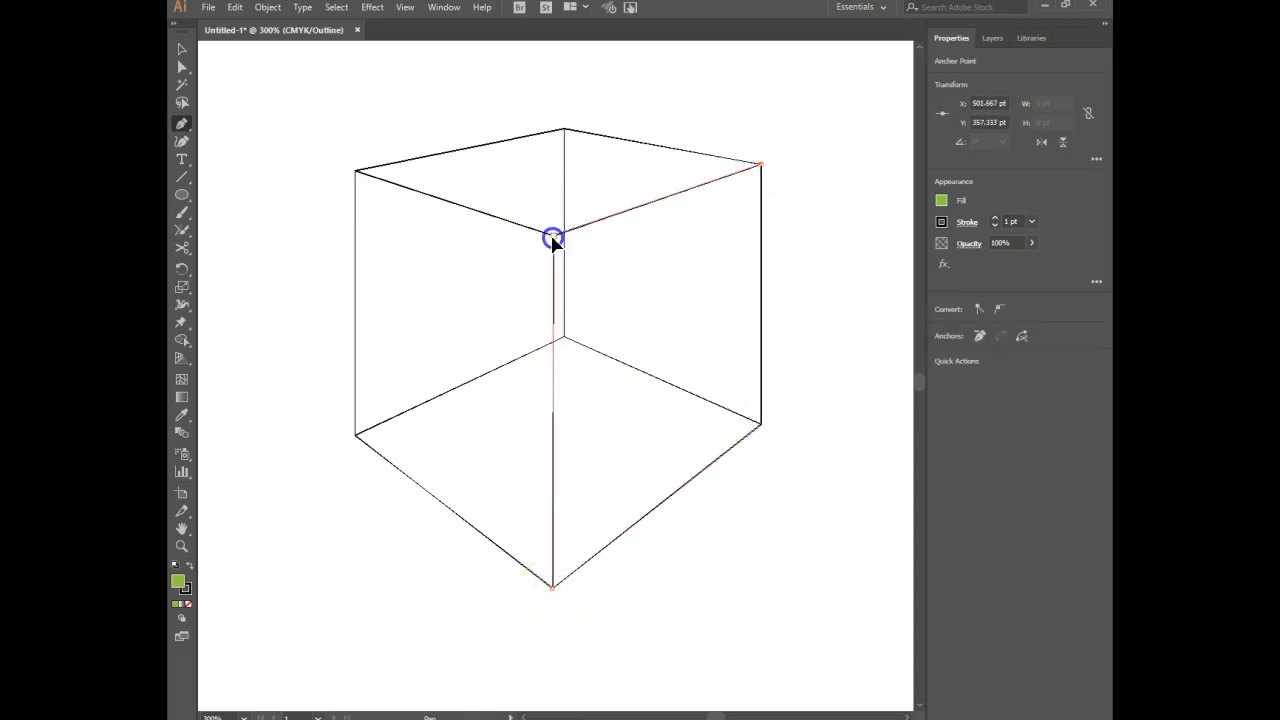
Fill the front-right face with a medium green swatch, deeper than the top face's, and set its opacity to 80%.
{"action": "left_click", "coordinate": [941, 200]}
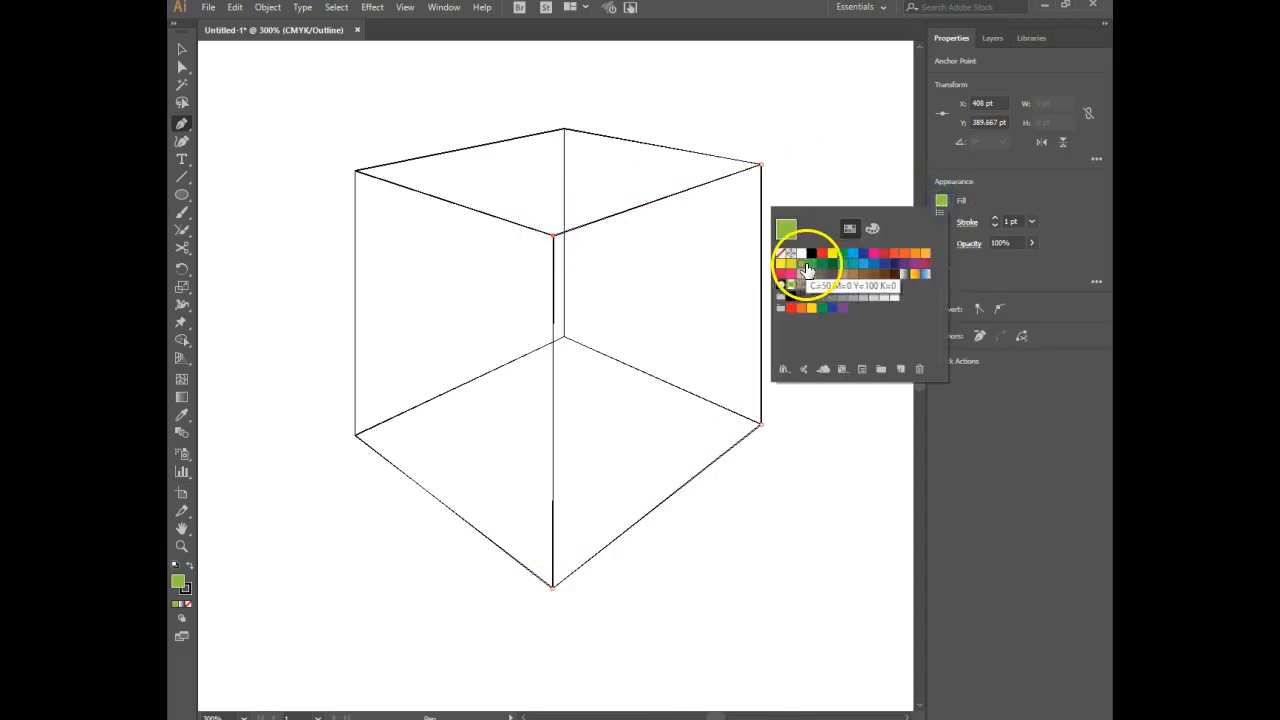
{"action": "left_click", "coordinate": [811, 266]}
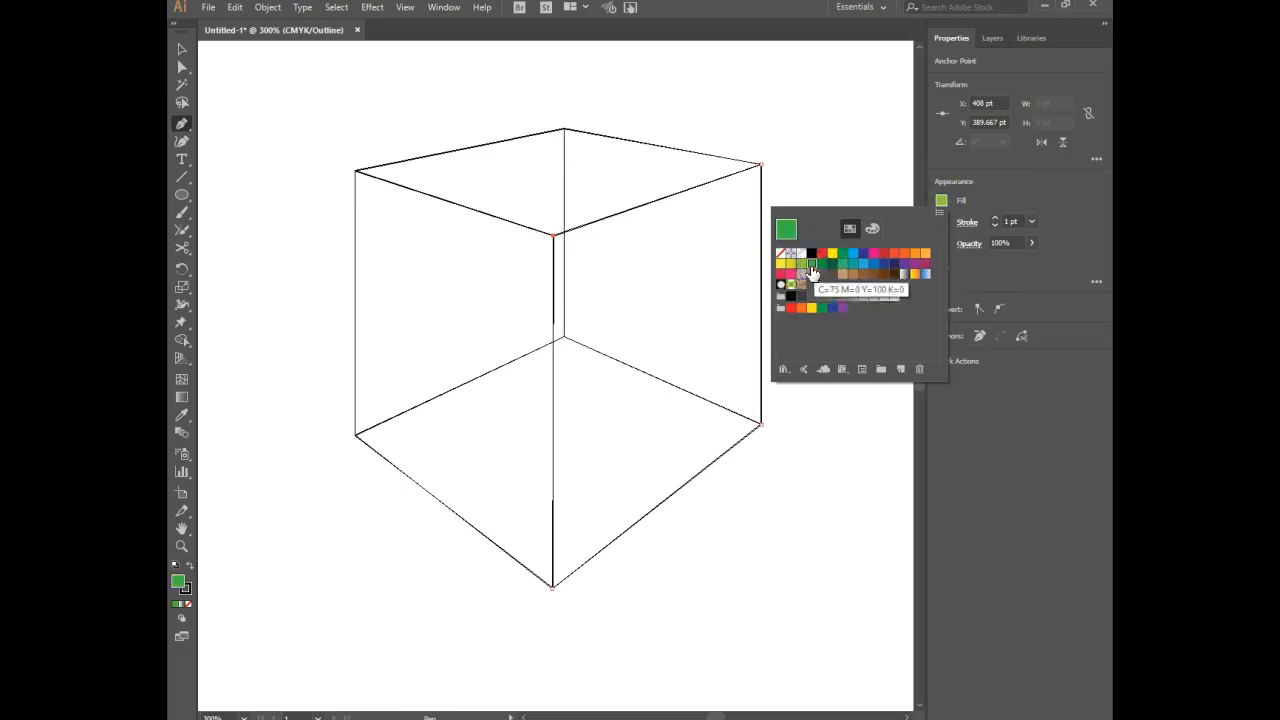
{"action": "left_click", "coordinate": [1046, 272]}
{"action": "left_click", "coordinate": [990, 241]}
{"action": "type", "text": "80"}
{"action": "key", "text": "Return"}
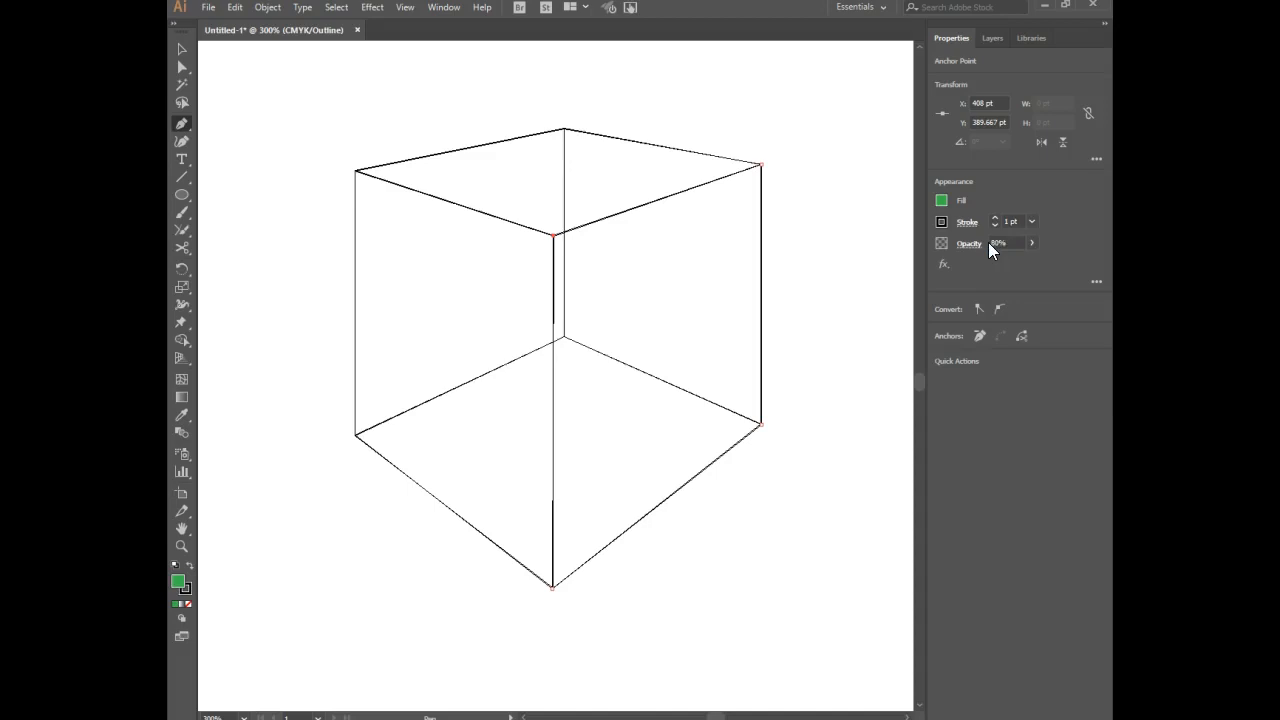
Trace the box's front-left face as a closed Pen tool path through its four corners, keeping the same green fill.
{"action": "left_click", "coordinate": [355, 171]}
{"action": "left_click", "coordinate": [354, 434]}
{"action": "left_click", "coordinate": [551, 587]}
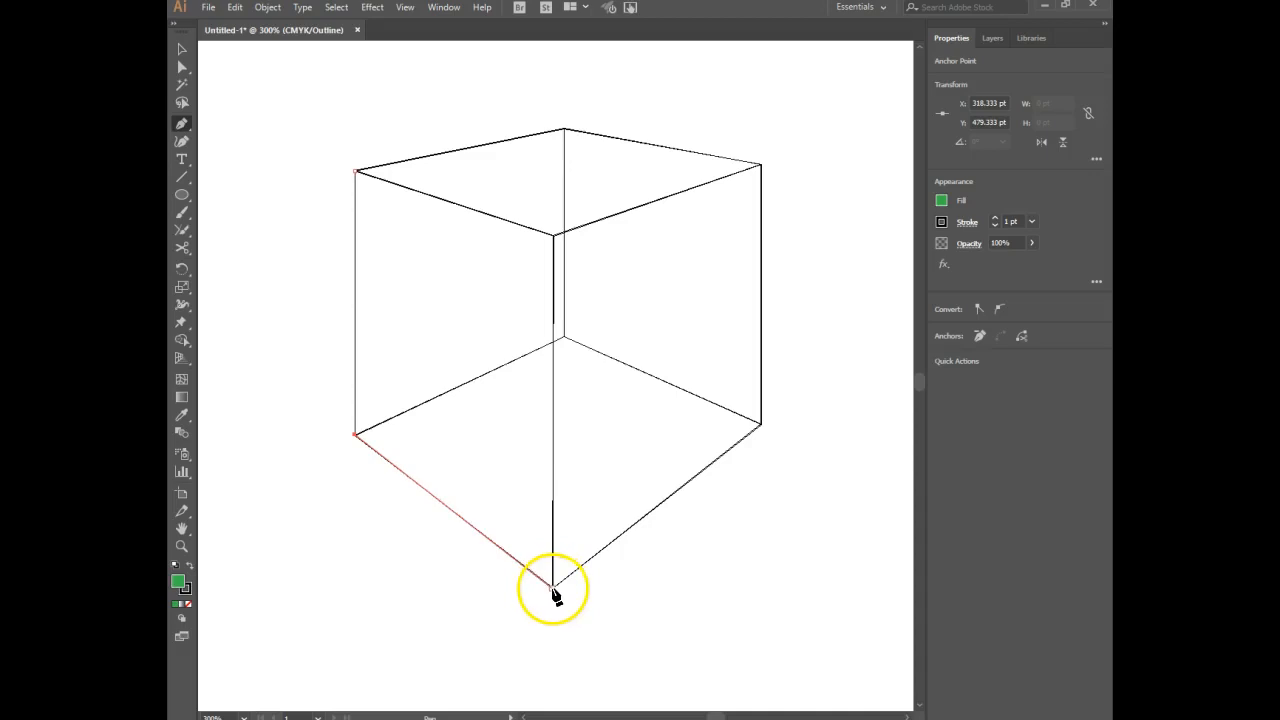
{"action": "left_click", "coordinate": [555, 236]}
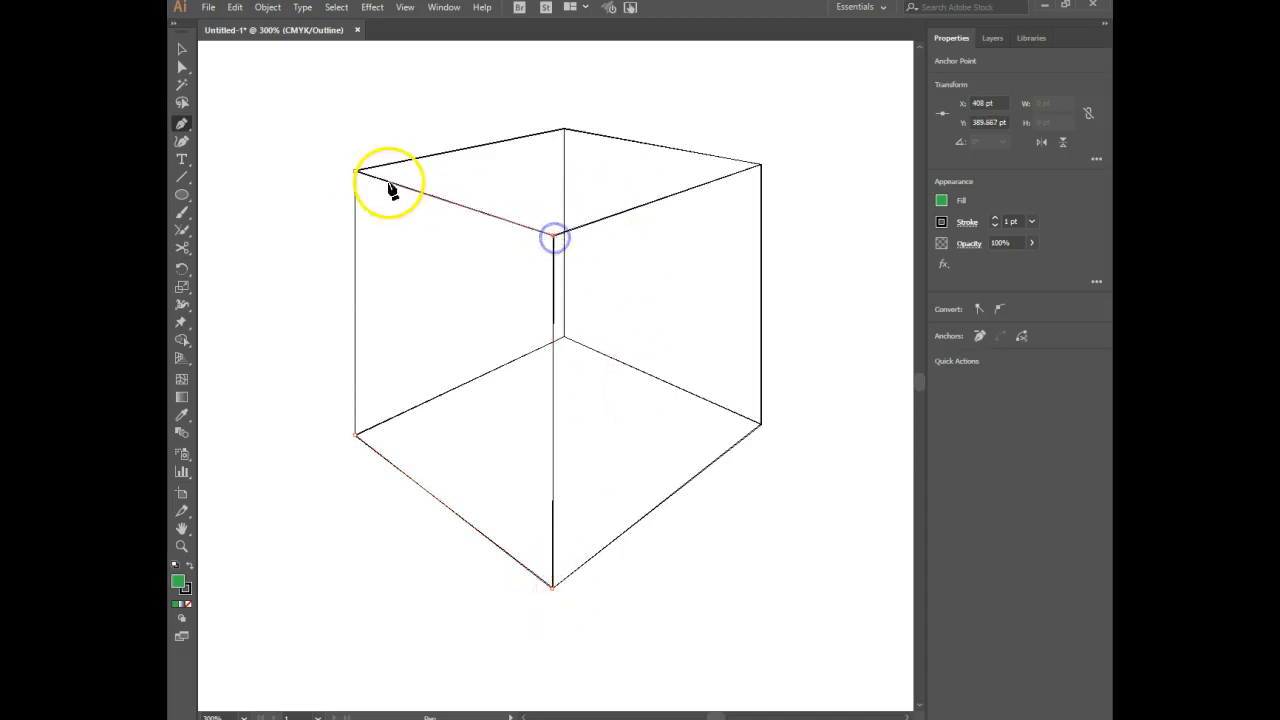
{"action": "left_click", "coordinate": [357, 175]}
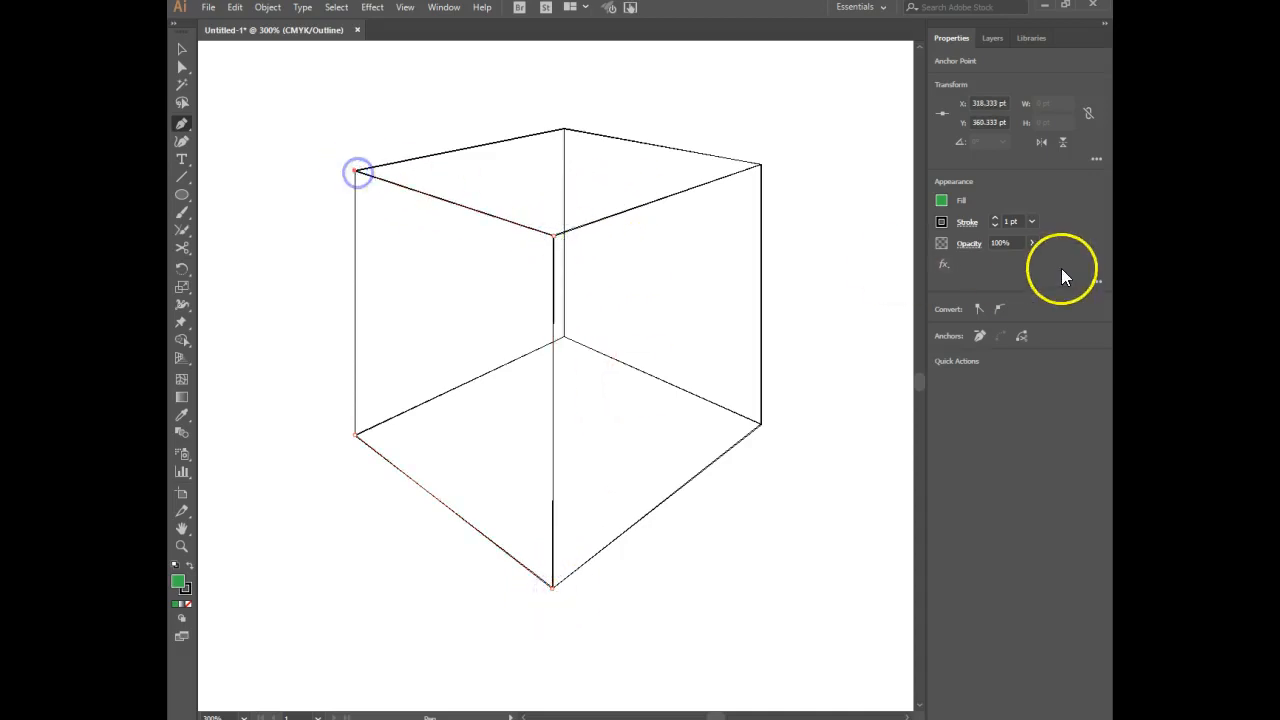
Set the front-left face's opacity to 80%, show the artwork in Preview mode, and deselect the path.
{"action": "left_click", "coordinate": [990, 245]}
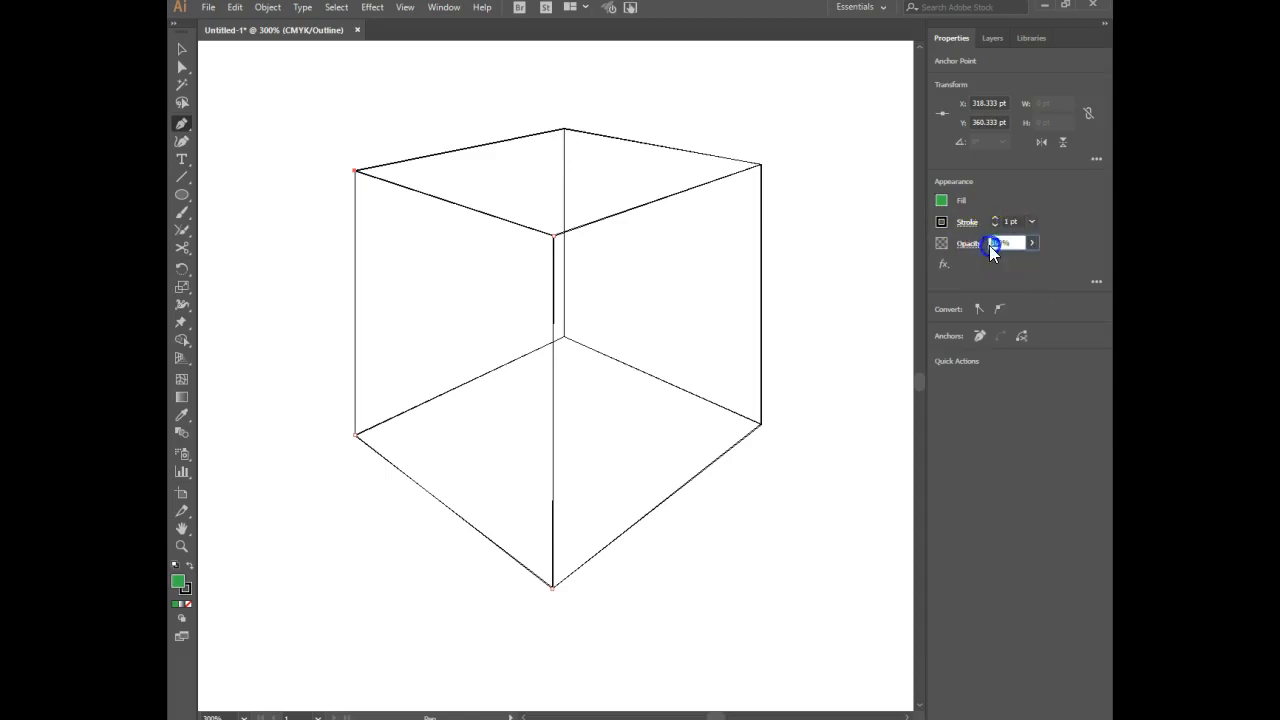
{"action": "type", "text": "80"}
{"action": "key", "text": "Return"}
{"action": "key", "text": "ctrl+y"}
{"action": "left_click", "coordinate": [841, 273], "text": "ctrl"}
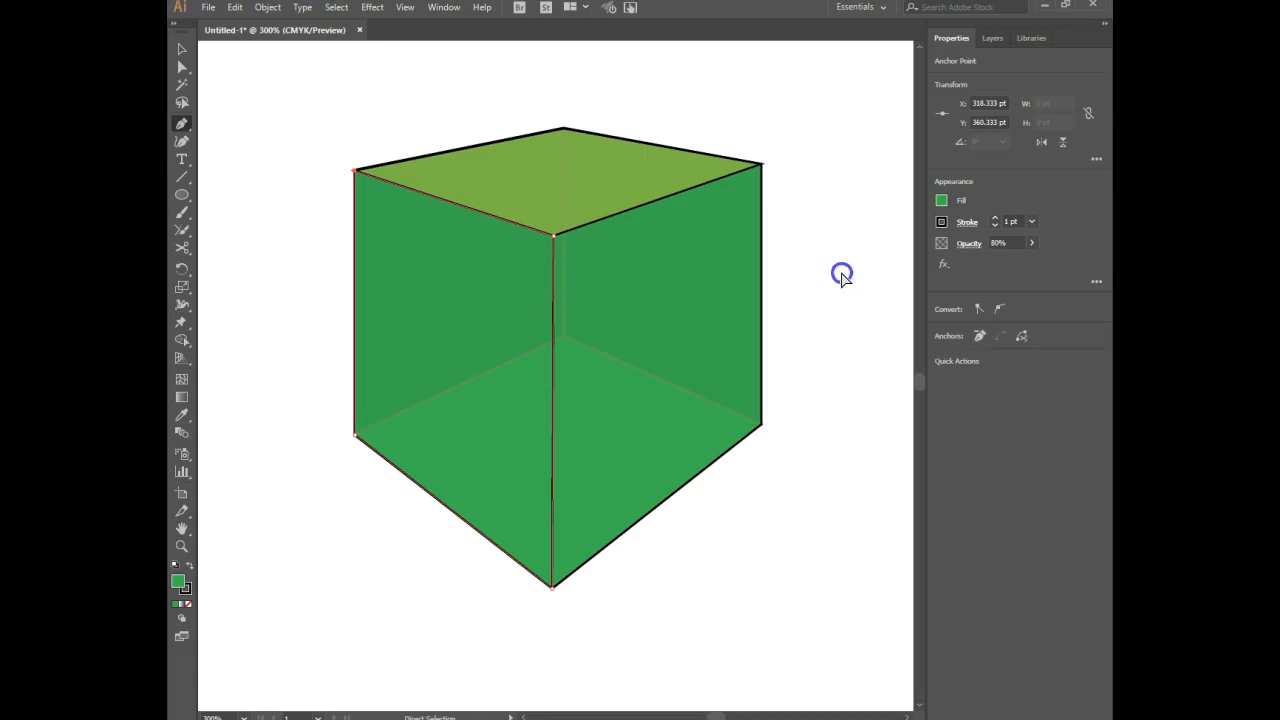
{"action": "left_click", "coordinate": [181, 48]}
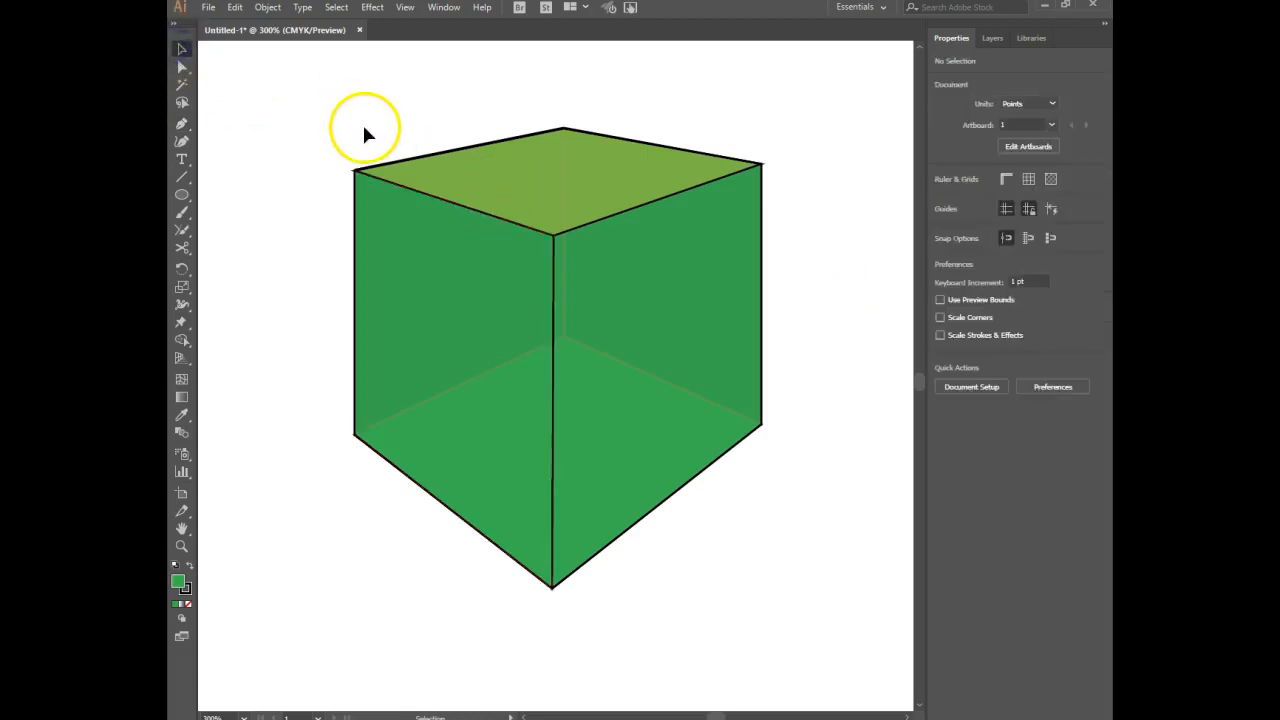
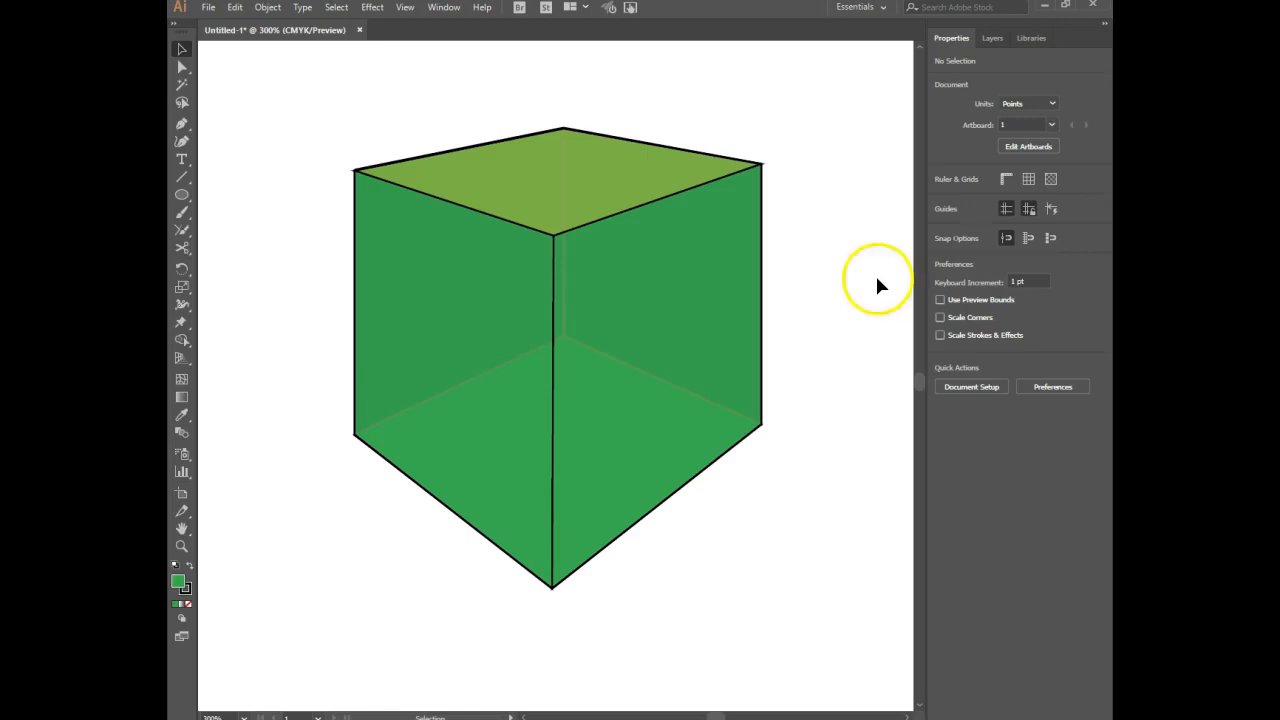
Examine the face paths listed in Layer 2 and check which path belongs to the box's back-right face.
{"action": "left_click", "coordinate": [993, 39]}
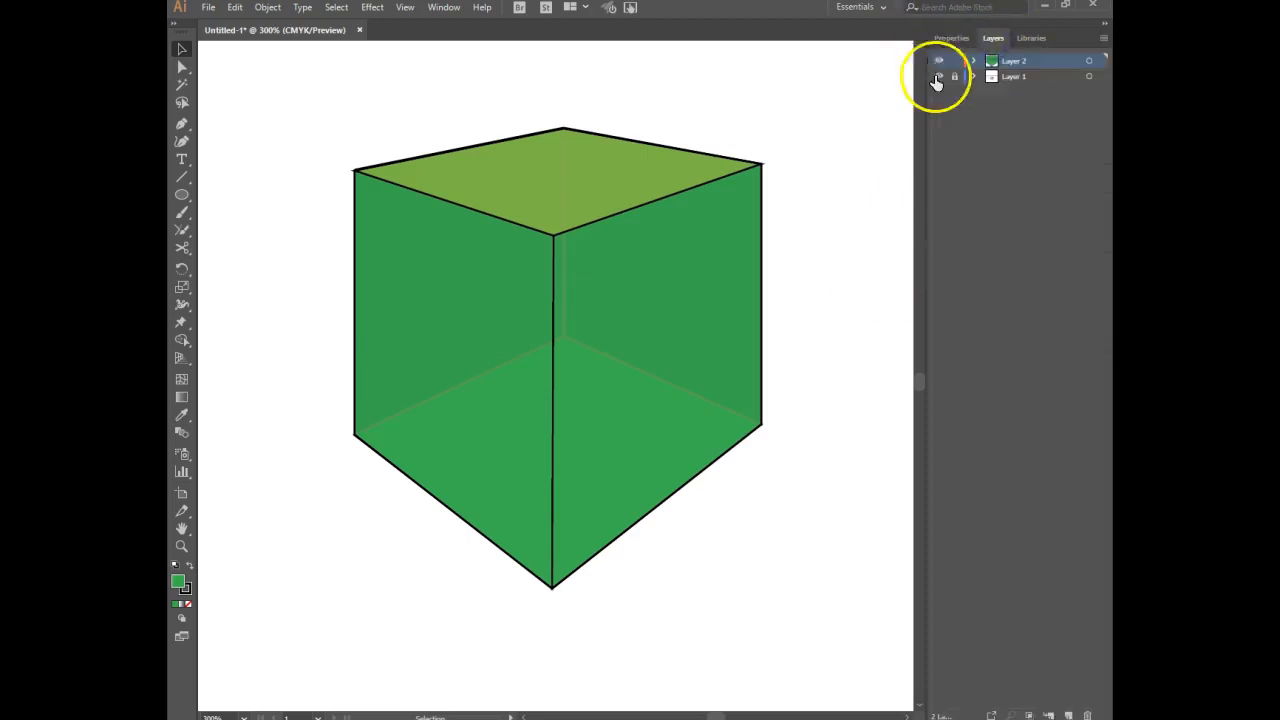
{"action": "left_click", "coordinate": [973, 61]}
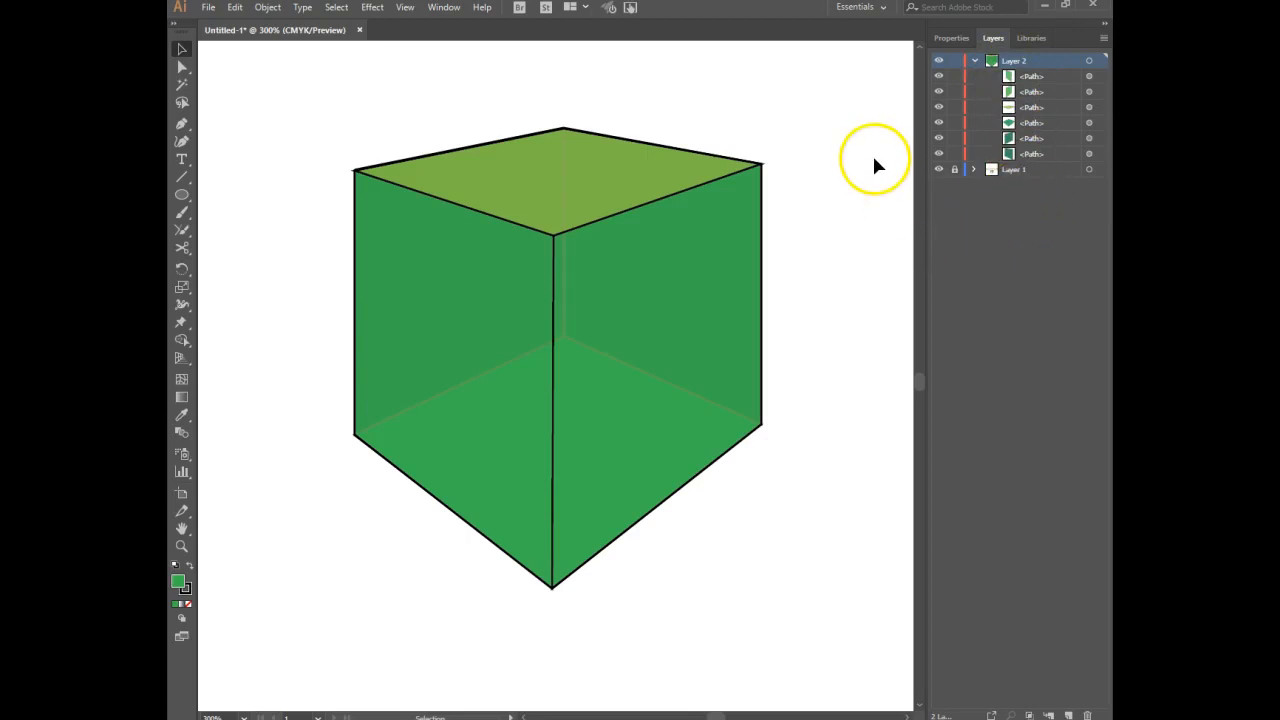
{"action": "left_click", "coordinate": [687, 260]}
{"action": "key", "text": "a"}
{"action": "left_click", "coordinate": [673, 247], "text": "ctrl"}
{"action": "left_click", "coordinate": [673, 247], "text": "ctrl"}
{"action": "key", "text": "v"}
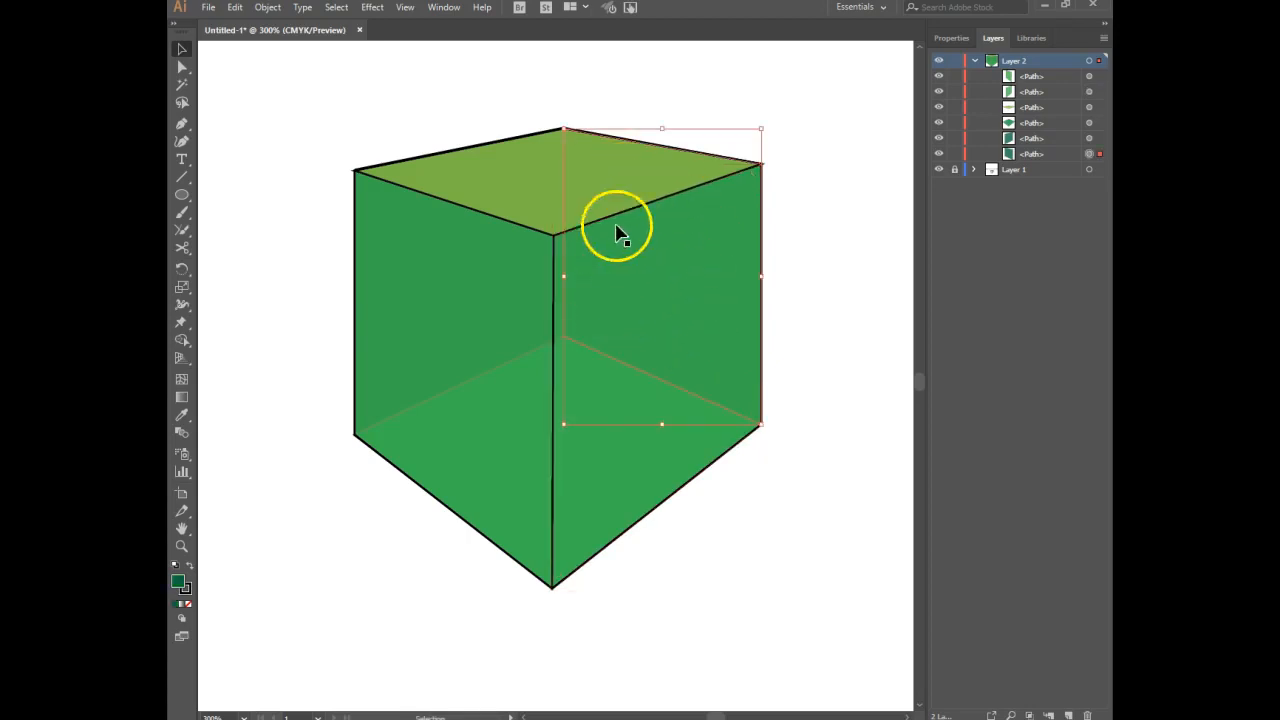
{"action": "left_click", "coordinate": [700, 269]}
{"action": "left_click", "coordinate": [860, 237]}
{"action": "left_click", "coordinate": [975, 62]}
Select the box's back-right face, set its opacity to 60%, and deselect it.
{"action": "left_click", "coordinate": [671, 285]}
{"action": "key", "text": "a"}
{"action": "key", "text": "v"}
{"action": "left_click", "coordinate": [623, 255]}
{"action": "key", "text": "a"}
{"action": "left_click", "coordinate": [672, 266]}
{"action": "left_click", "coordinate": [676, 266]}
{"action": "key", "text": "v"}
{"action": "left_click", "coordinate": [940, 40]}
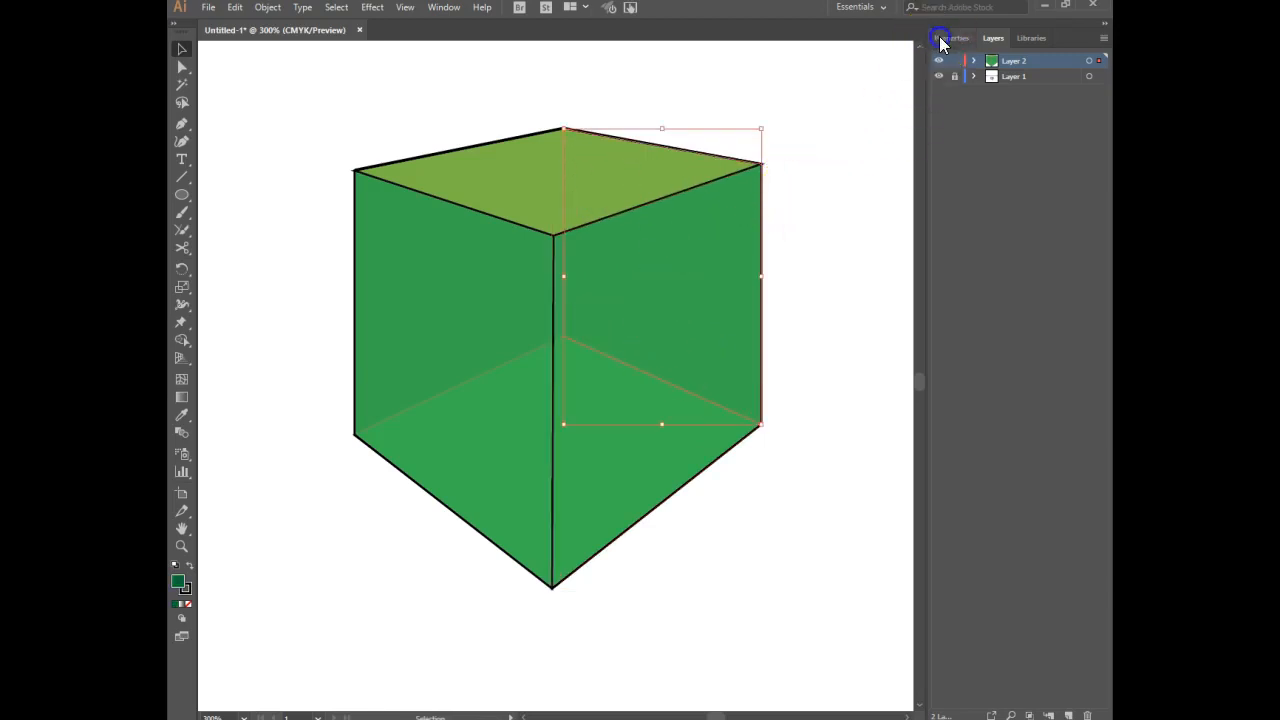
{"action": "left_click", "coordinate": [990, 242]}
{"action": "type", "text": "60"}
{"action": "key", "text": "Return"}
{"action": "left_click", "coordinate": [871, 266]}
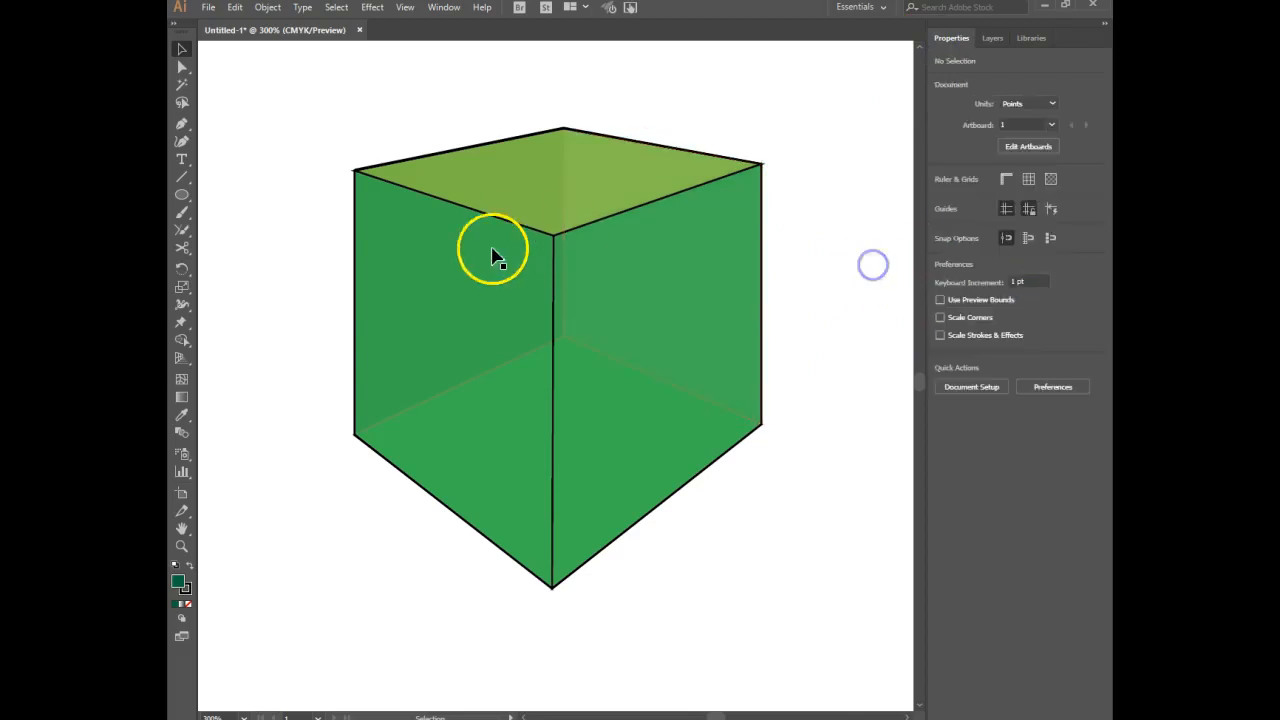
Lower the back-left face's opacity to match the back-right face and deselect it.
{"action": "left_click", "coordinate": [423, 291]}
{"action": "left_click", "coordinate": [438, 288], "text": "ctrl"}
{"action": "left_click", "coordinate": [1000, 243]}
{"action": "key", "text": "Return"}
{"action": "left_click", "coordinate": [868, 272]}
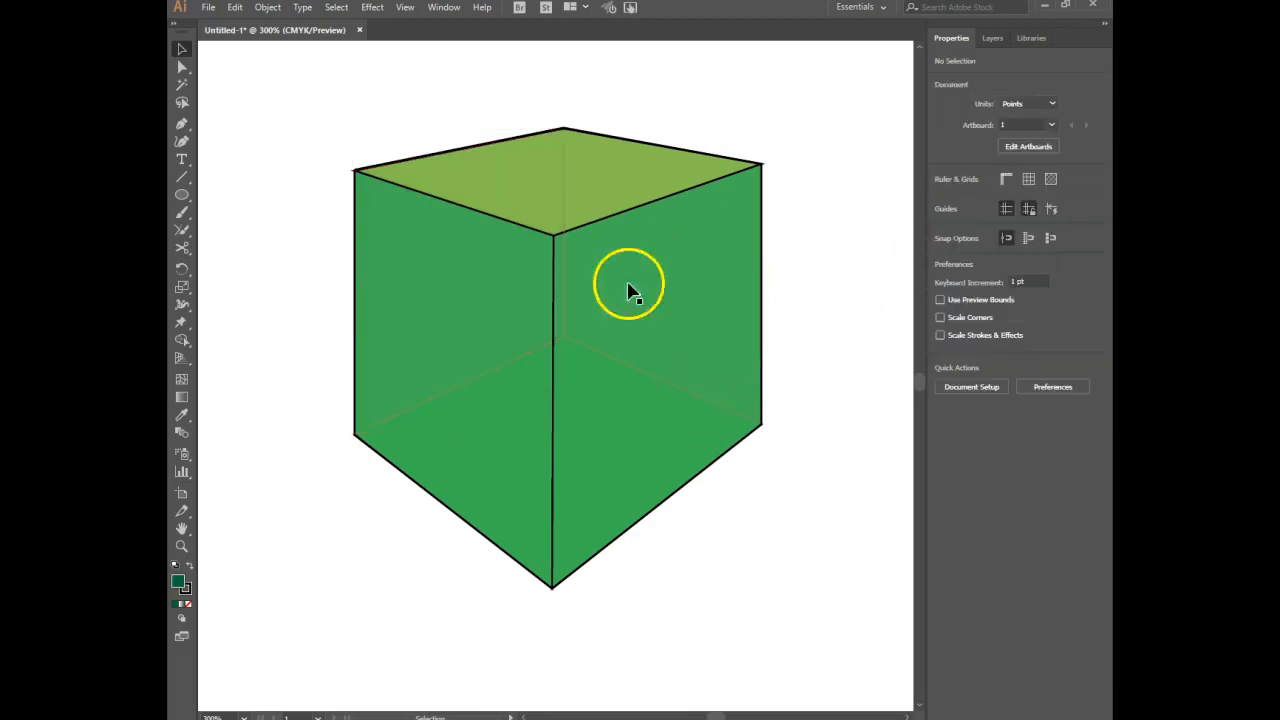
Set the opacity of the box's bottom face to 60% and deselect it.
{"action": "left_click", "coordinate": [618, 429], "text": "ctrl"}
{"action": "left_click", "coordinate": [618, 429], "text": "ctrl"}
{"action": "left_click", "coordinate": [986, 243]}
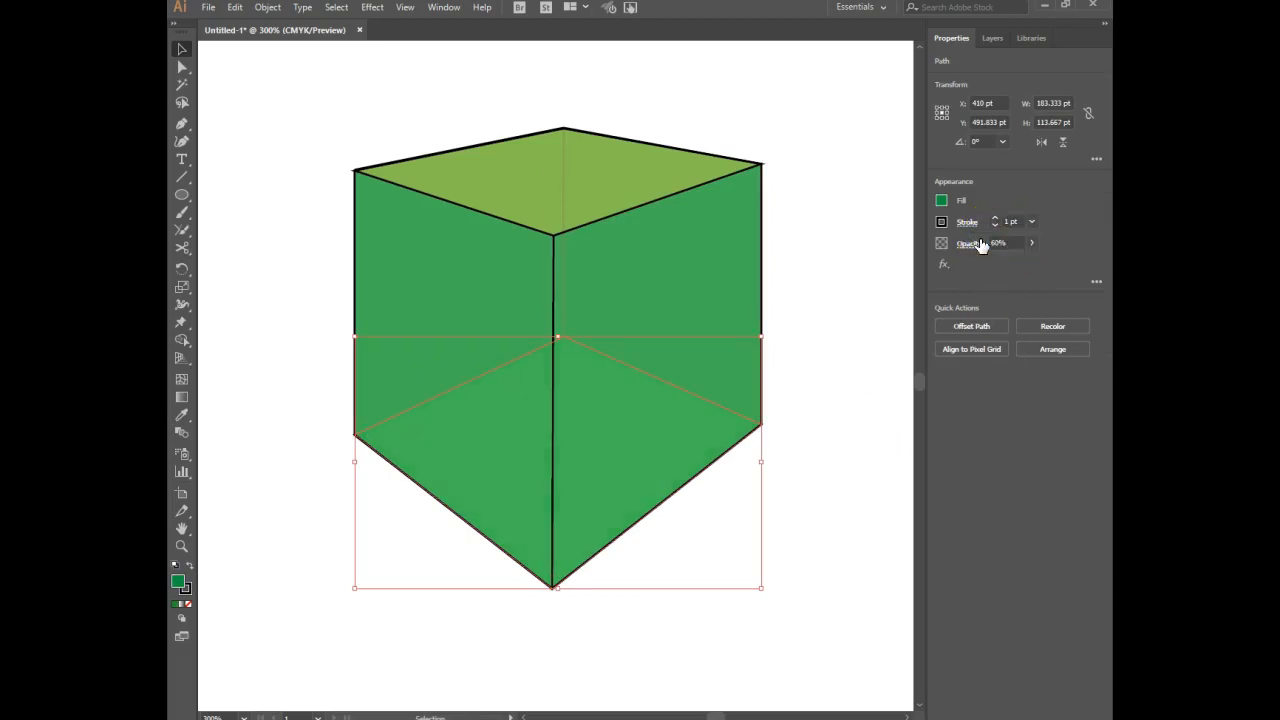
{"action": "left_click", "coordinate": [801, 246]}
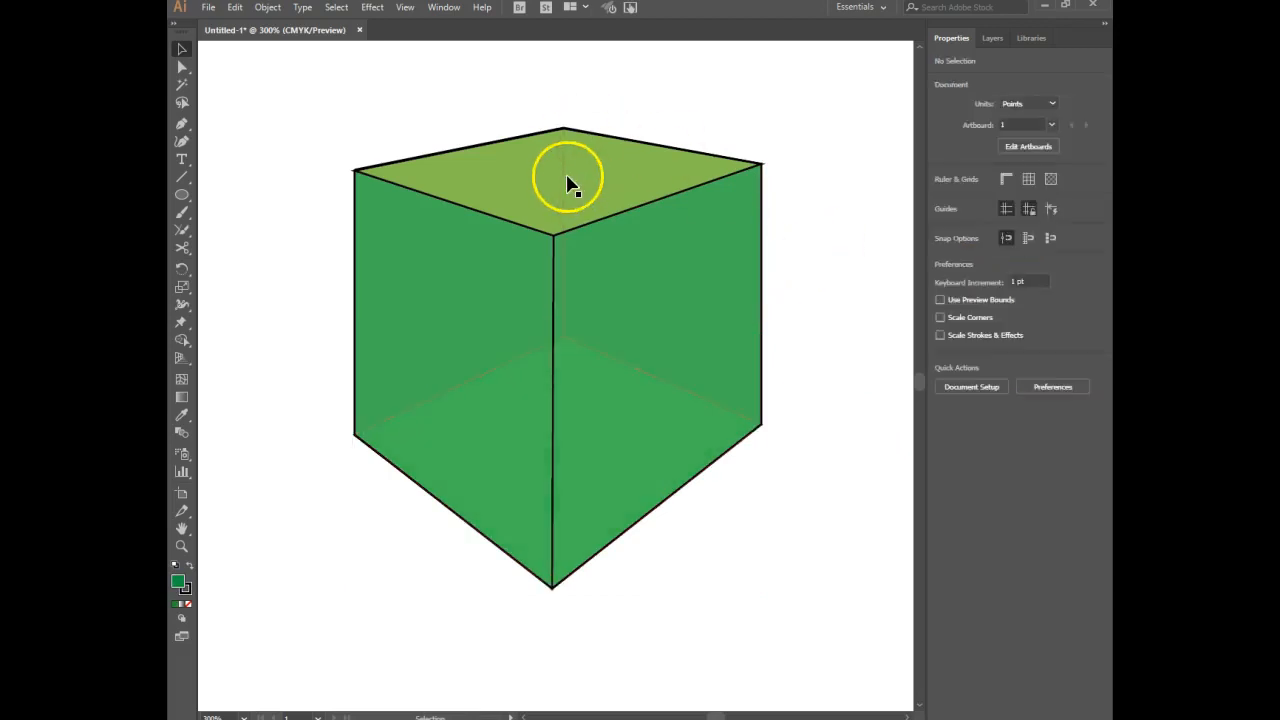
Select the front-right and front-left faces together, set their opacity to 60%, and deselect them.
{"action": "left_click", "coordinate": [766, 288]}
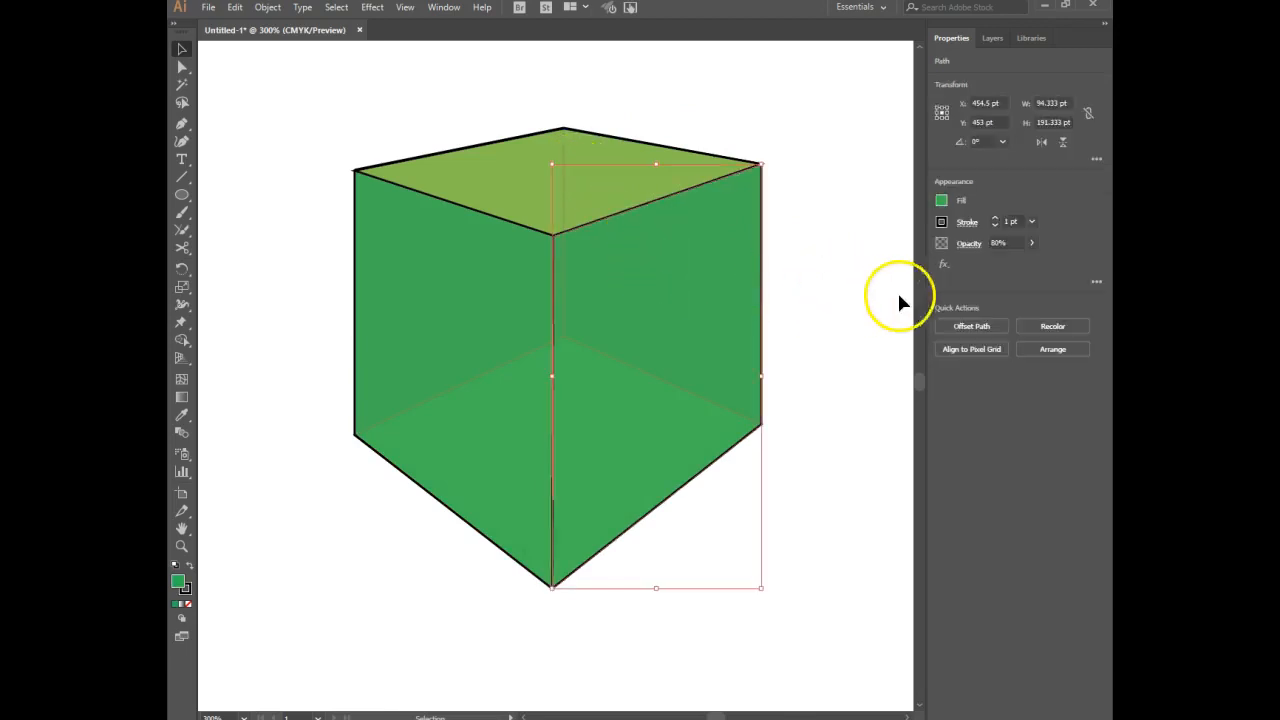
{"action": "left_click", "coordinate": [499, 304], "text": "shift"}
{"action": "left_click", "coordinate": [992, 243]}
{"action": "type", "text": "4"}
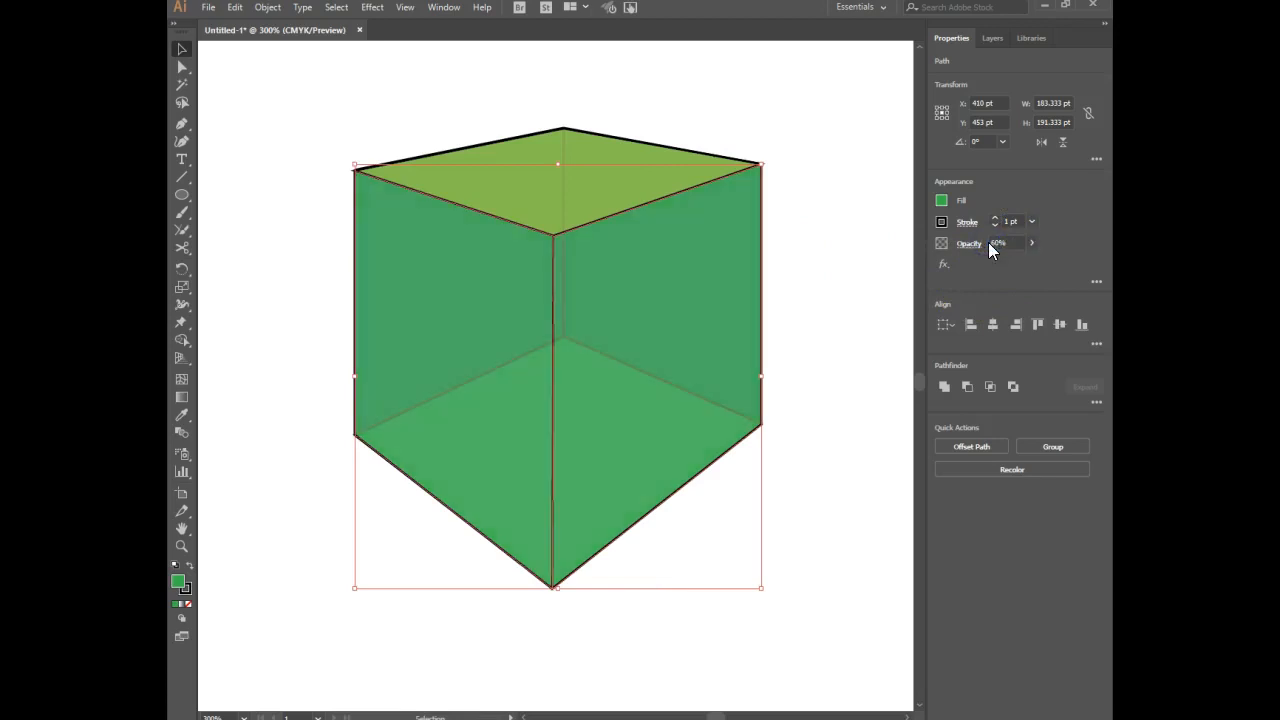
{"action": "left_click", "coordinate": [836, 189]}
Set the opacity of the box's top face to 60% and deselect it.
{"action": "left_click", "coordinate": [591, 185]}
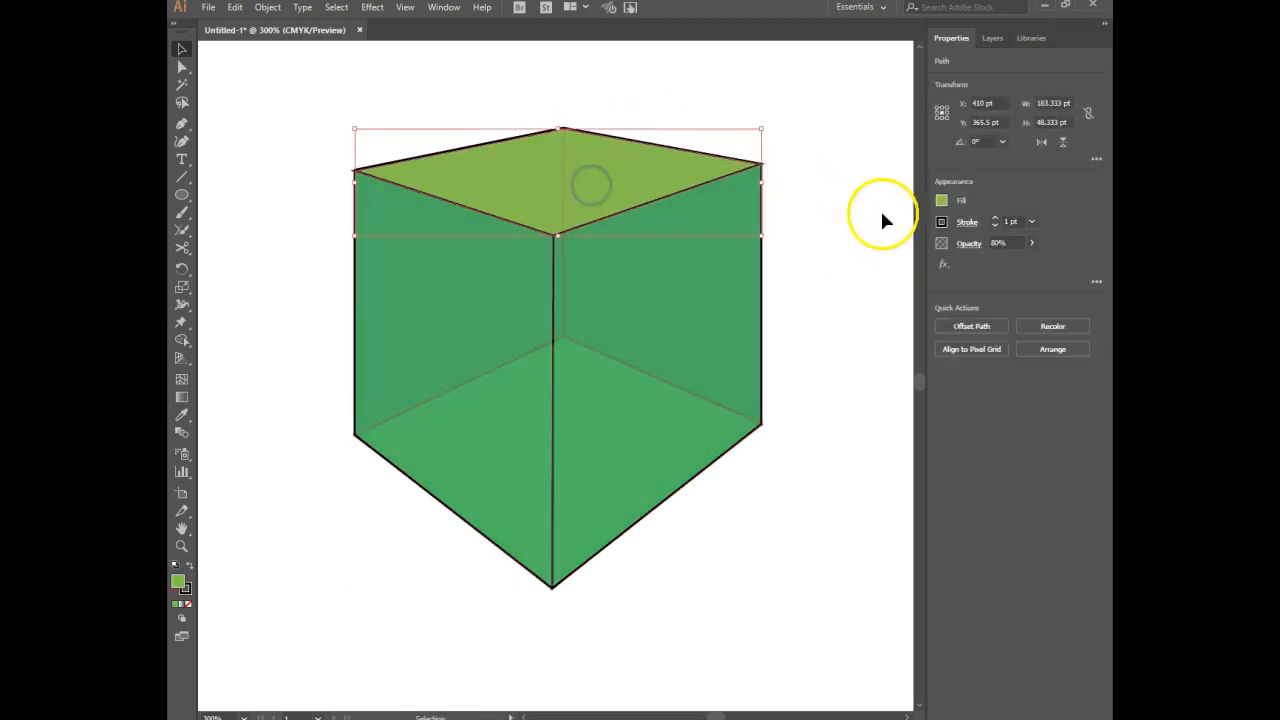
{"action": "left_click", "coordinate": [994, 243]}
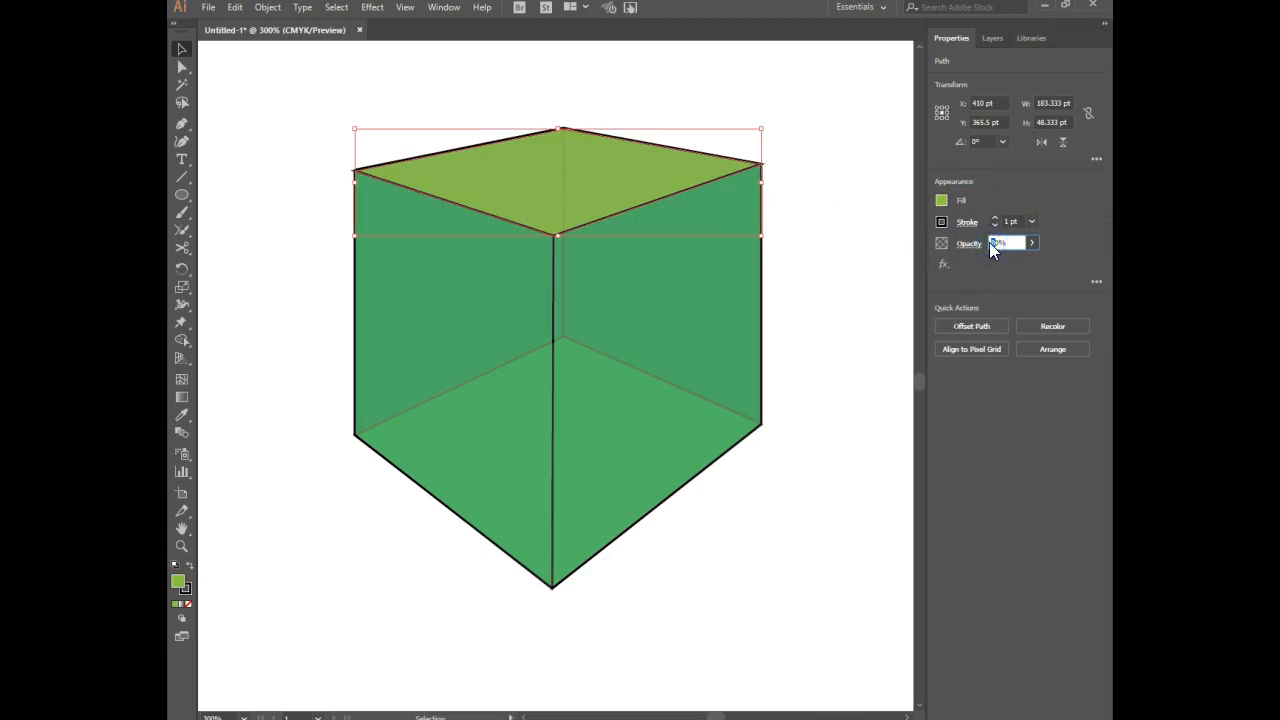
{"action": "type", "text": "8"}
{"action": "key", "text": "Return"}
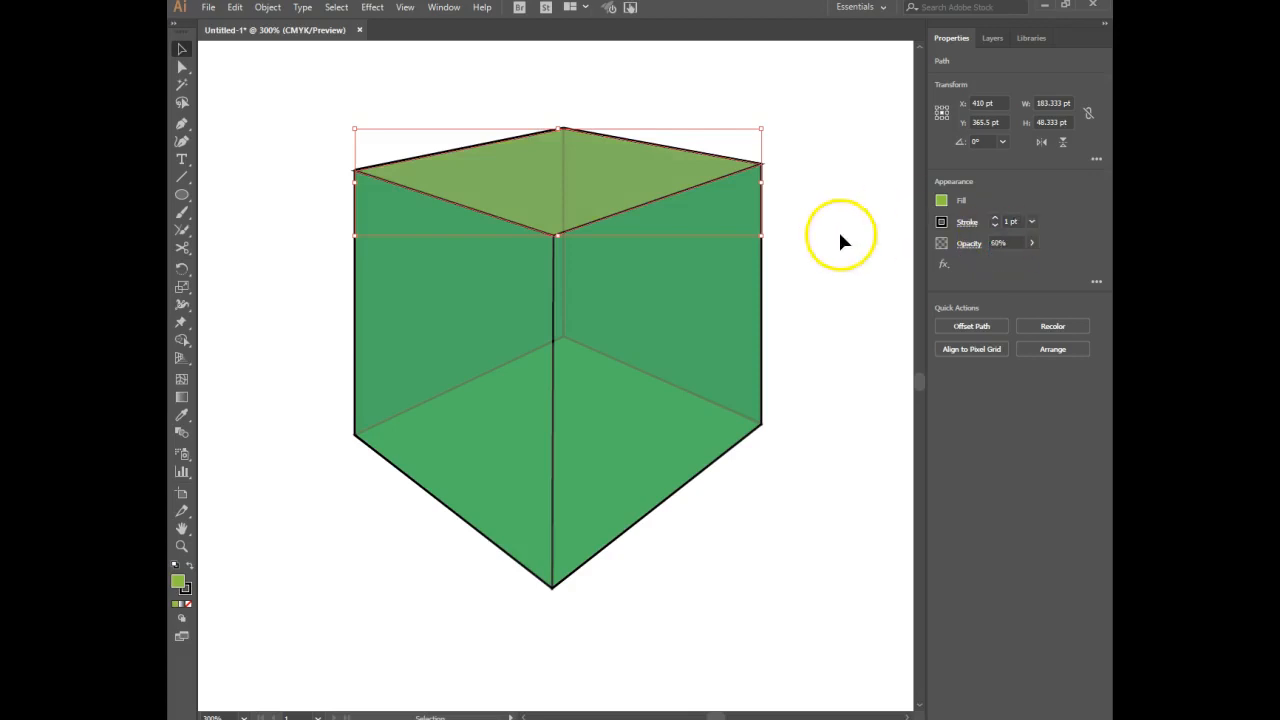
{"action": "left_click", "coordinate": [843, 235]}
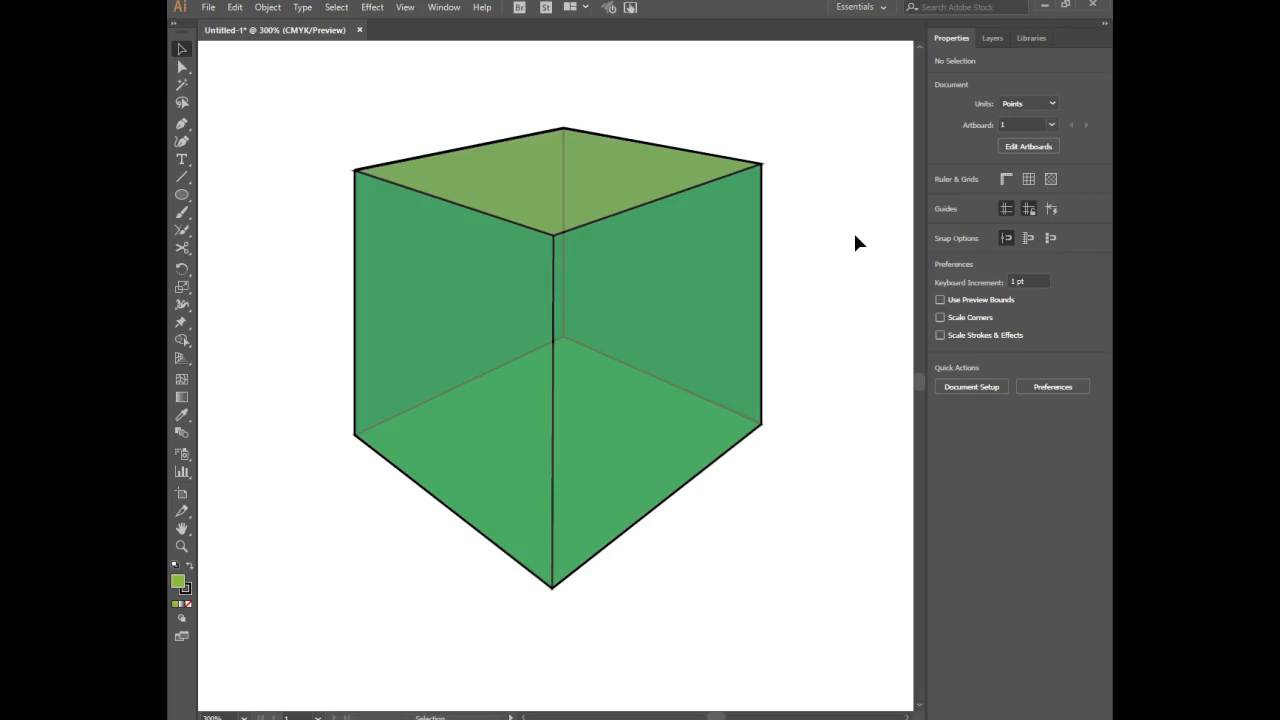
{"action": "key", "text": "a"}
{"action": "key", "text": "ctrl+minus"}
{"action": "key", "text": "ctrl+minus"}
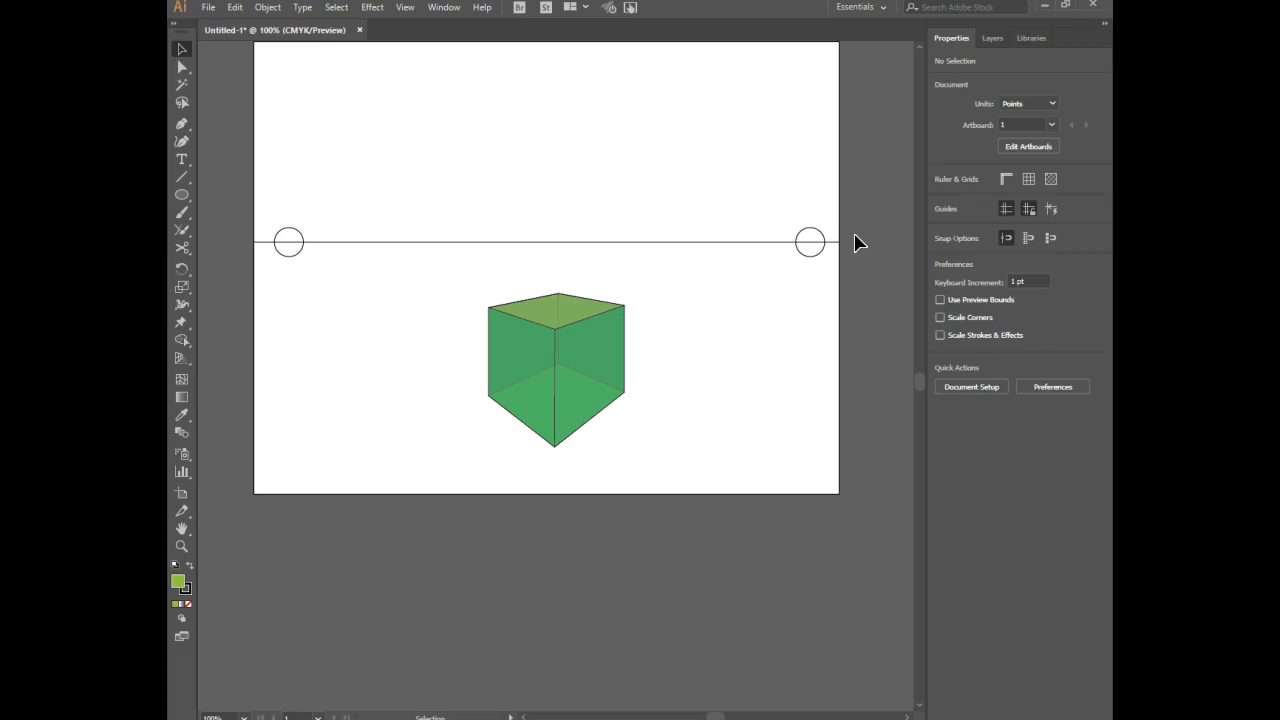
{"action": "left_click", "coordinate": [789, 350]}
{"action": "left_click", "coordinate": [755, 342]}
{"action": "key", "text": "a"}
{"action": "key", "text": "ctrl+plus"}
{"action": "key", "text": "ctrl+plus"}
{"action": "key", "text": "ctrl+plus"}
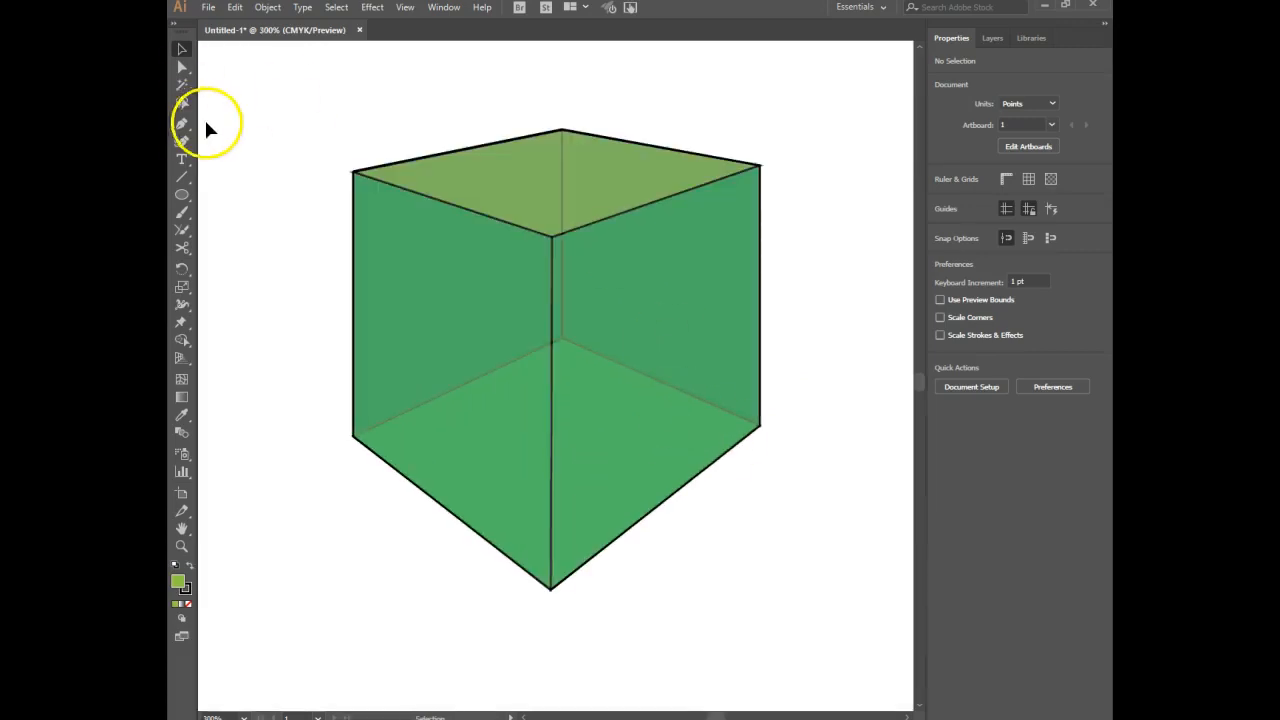
Draw a circle about 25 pt across on the box's bottom face, just in front of the rear corner, and show the artwork in Outline mode.
{"action": "left_click", "coordinate": [181, 177]}
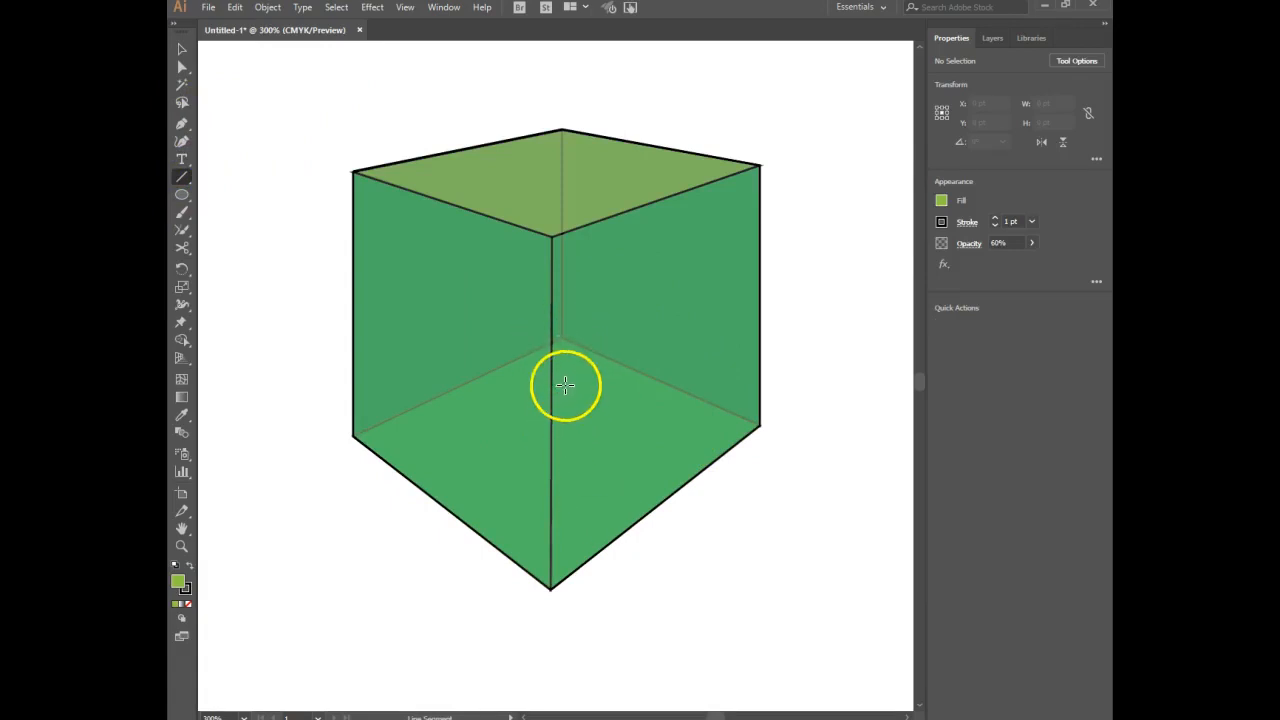
{"action": "left_click", "coordinate": [182, 195]}
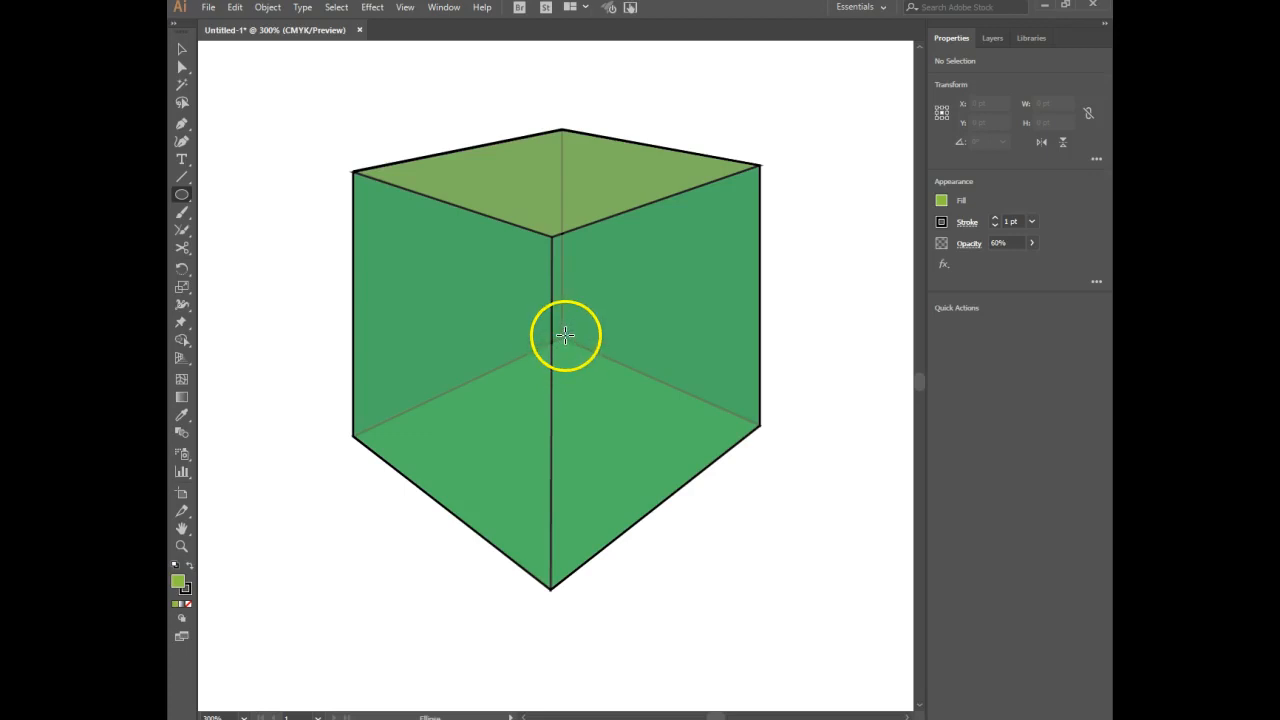
{"action": "left_click", "coordinate": [563, 387]}
{"action": "left_click_drag", "start_coordinate": [567, 392], "coordinate": [591, 403]}
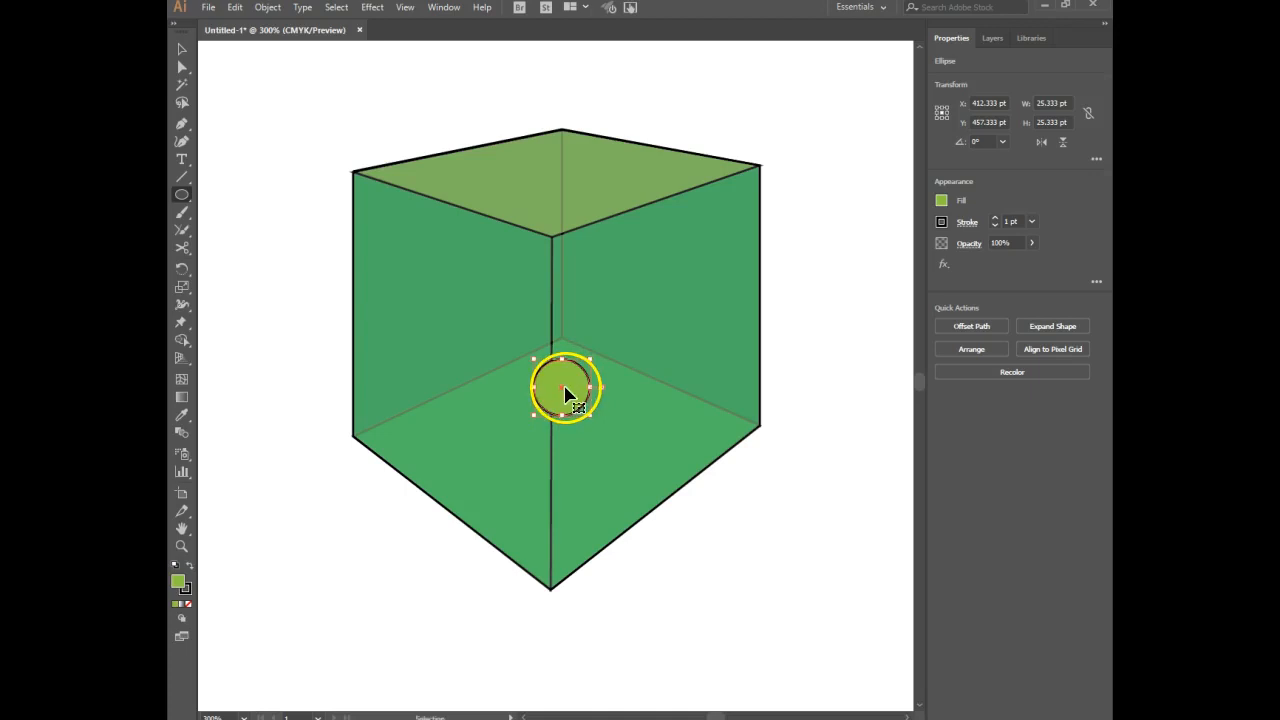
{"action": "key", "text": "ctrl+y"}
{"action": "key", "text": "v"}
{"action": "left_click", "coordinate": [260, 123]}
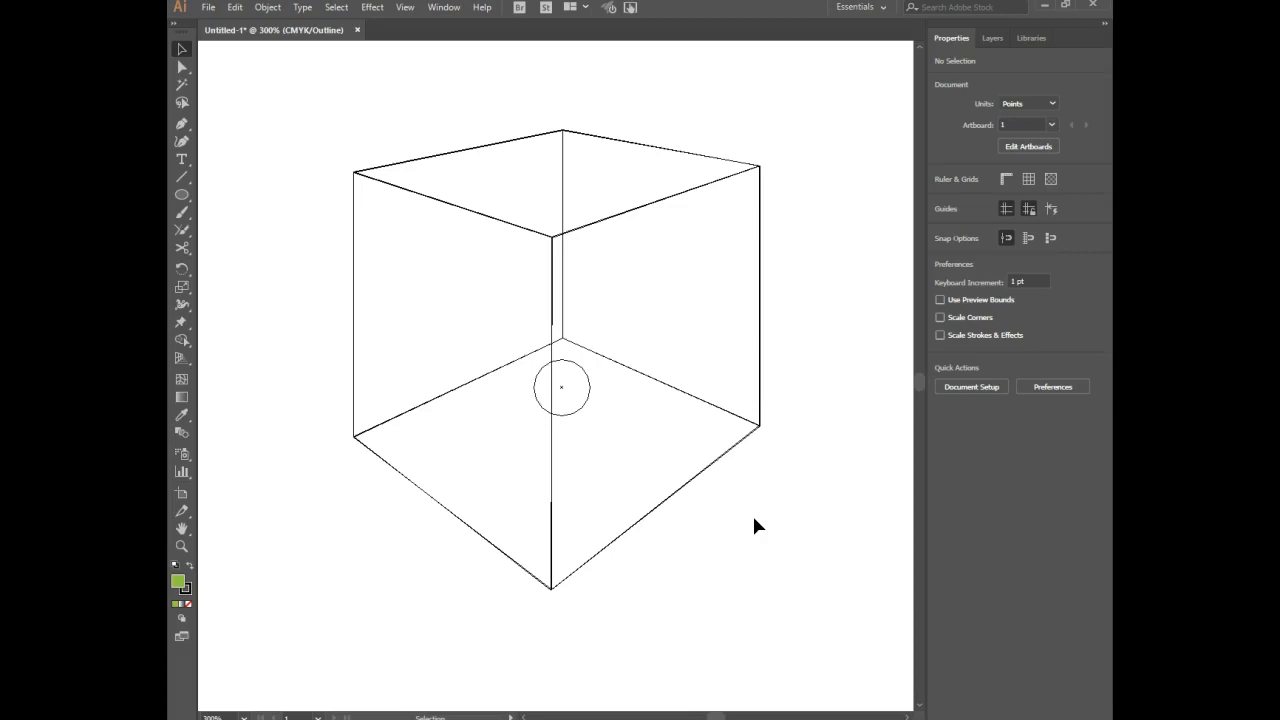
Draw a line from the left vanishing point through the small circle's center, ending beyond the box, about 528 pt wide and 268 pt high.
{"action": "left_click", "coordinate": [692, 534]}
{"action": "key", "text": "ctrl+minus"}
{"action": "key", "text": "ctrl+minus"}
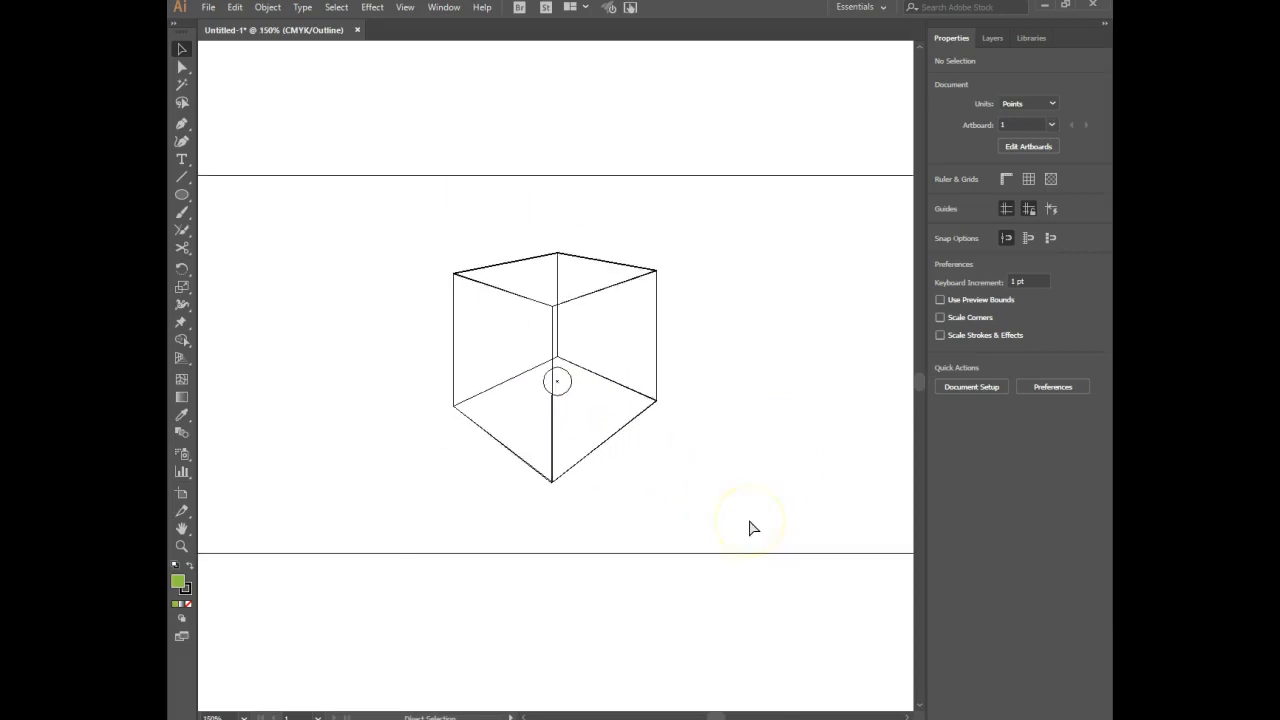
{"action": "key", "text": "ctrl+minus"}
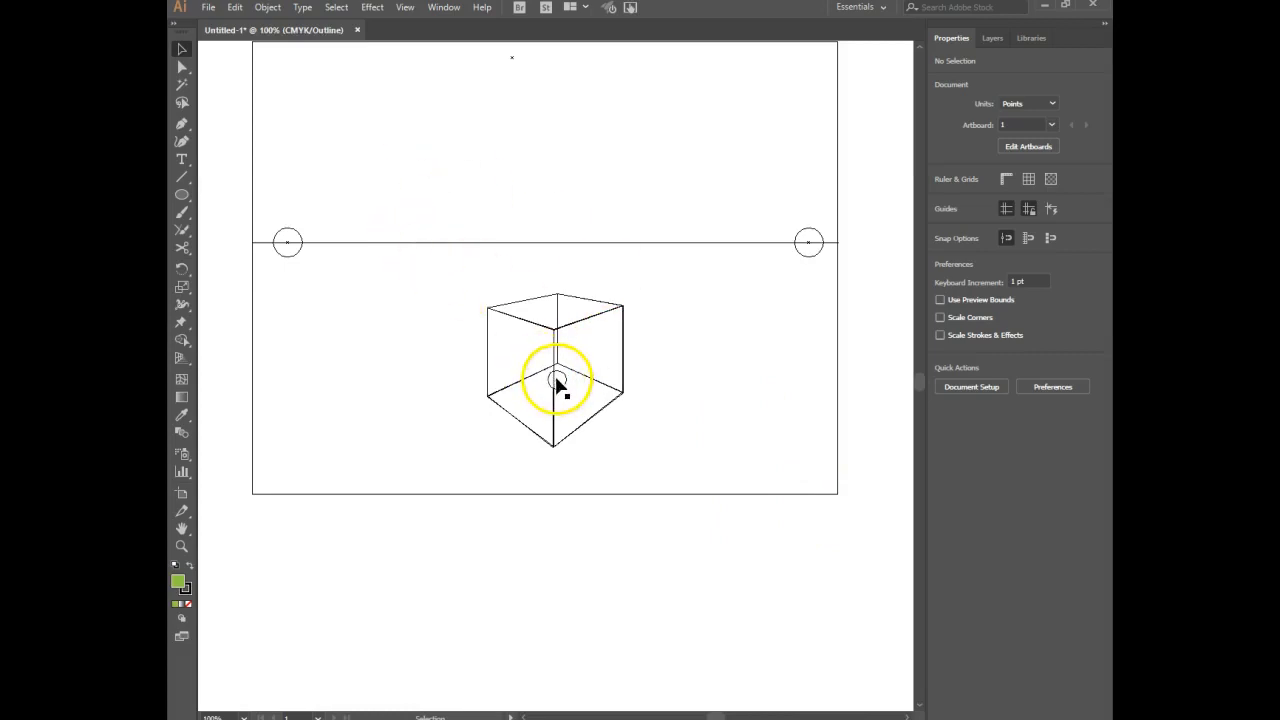
{"action": "left_click", "coordinate": [182, 177]}
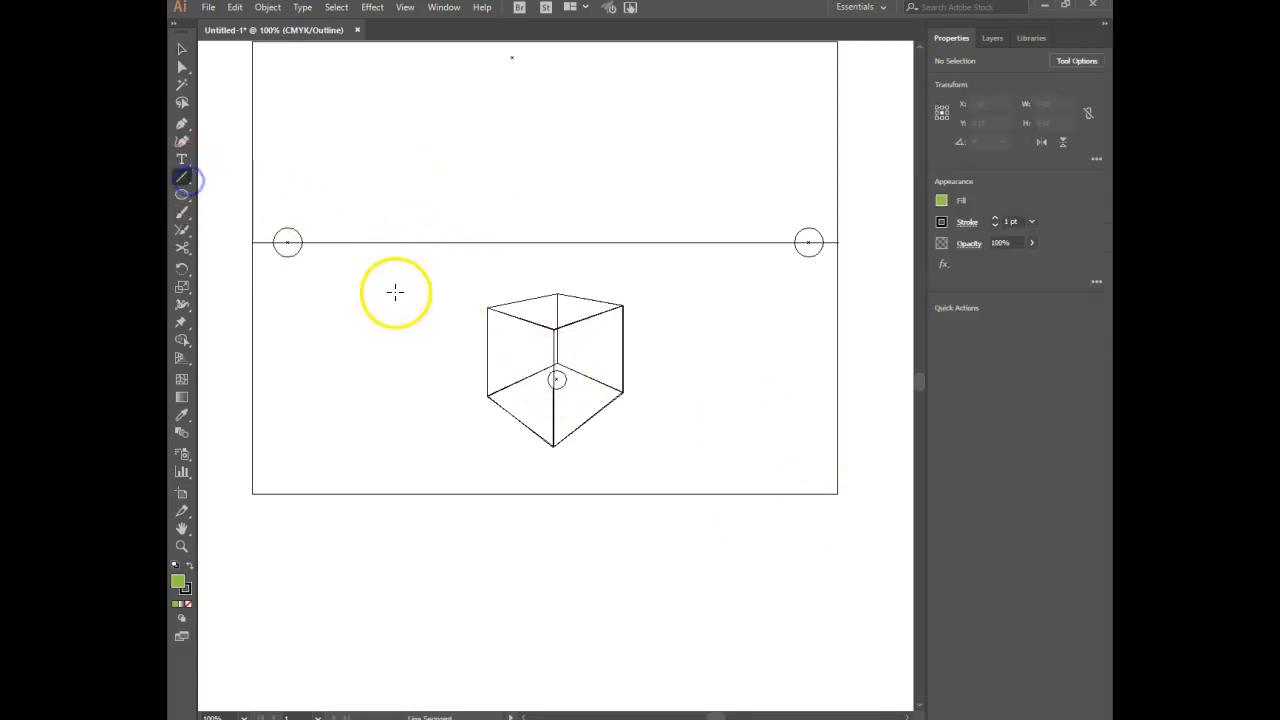
{"action": "left_click", "coordinate": [181, 49]}
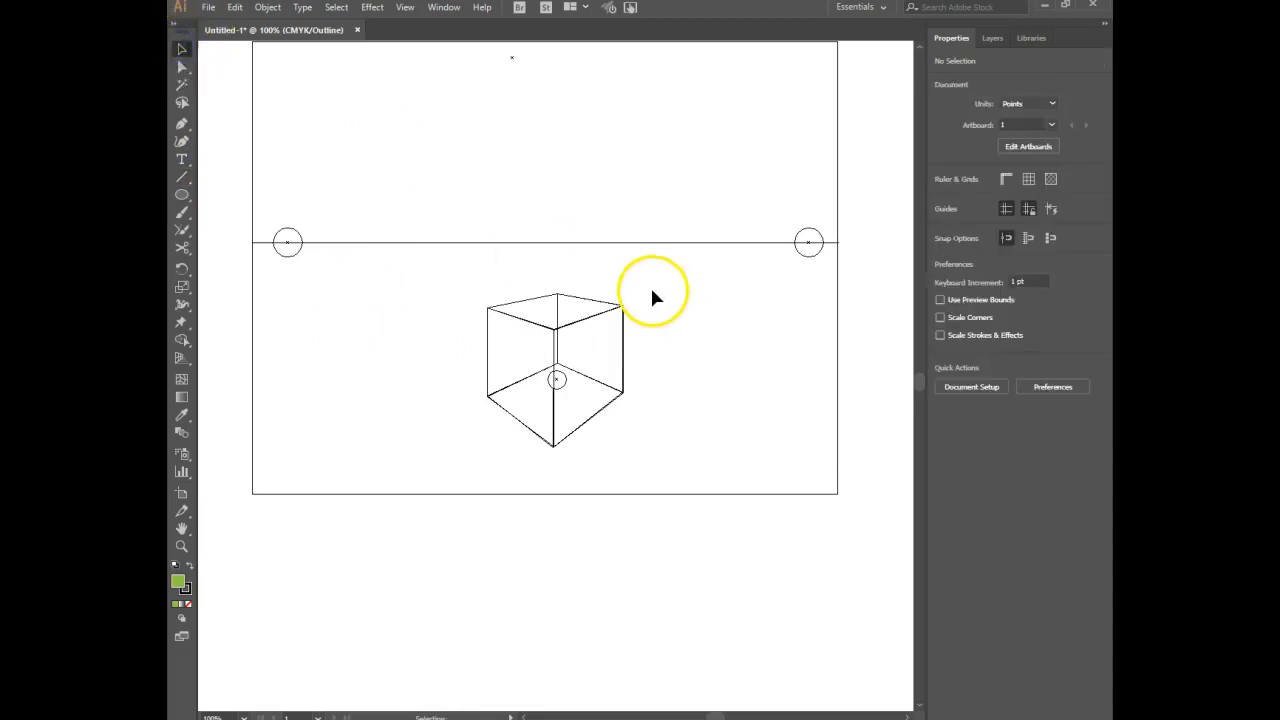
{"action": "left_click", "coordinate": [182, 177]}
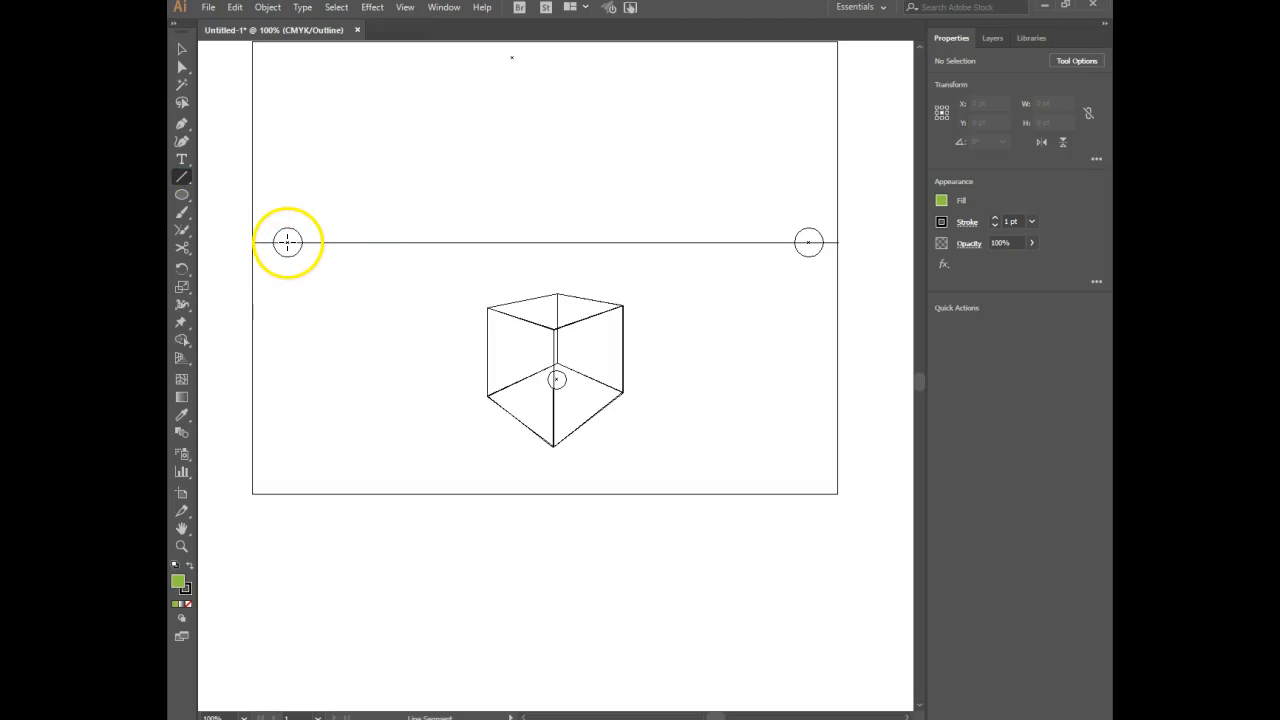
{"action": "left_click_drag", "start_coordinate": [287, 242], "coordinate": [678, 440]}
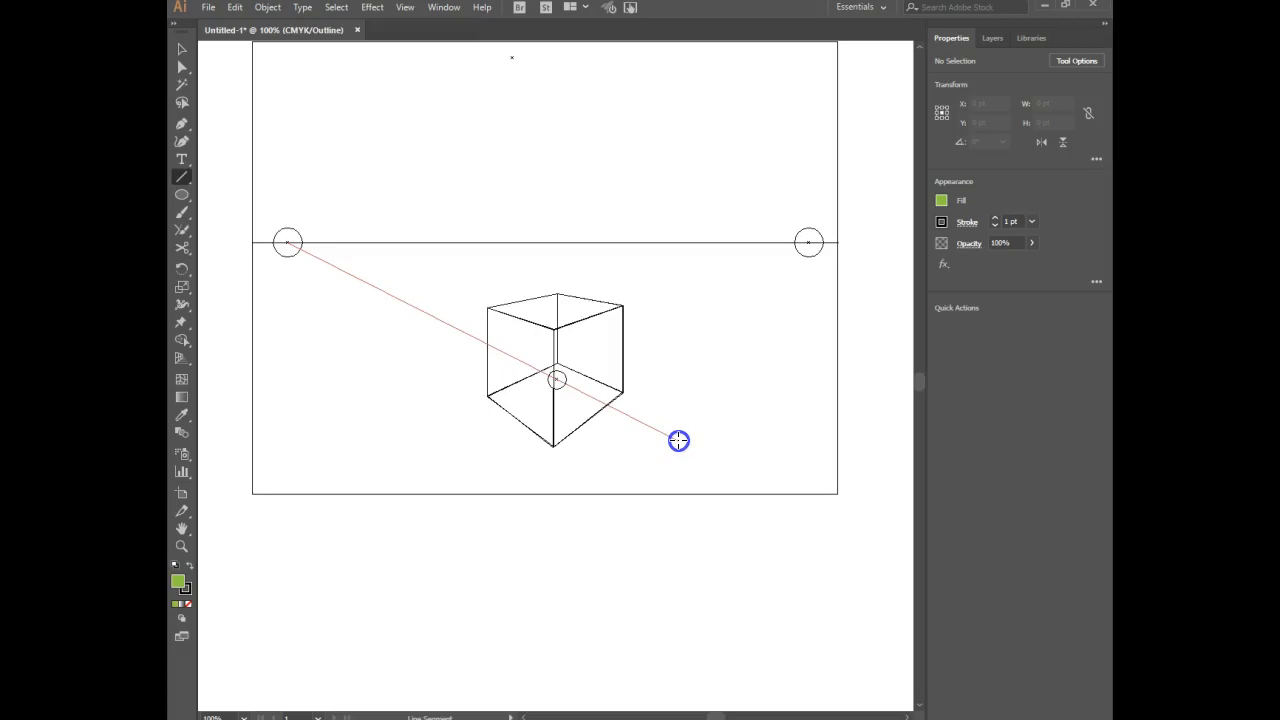
{"action": "left_click_drag", "start_coordinate": [678, 440], "coordinate": [678, 440]}
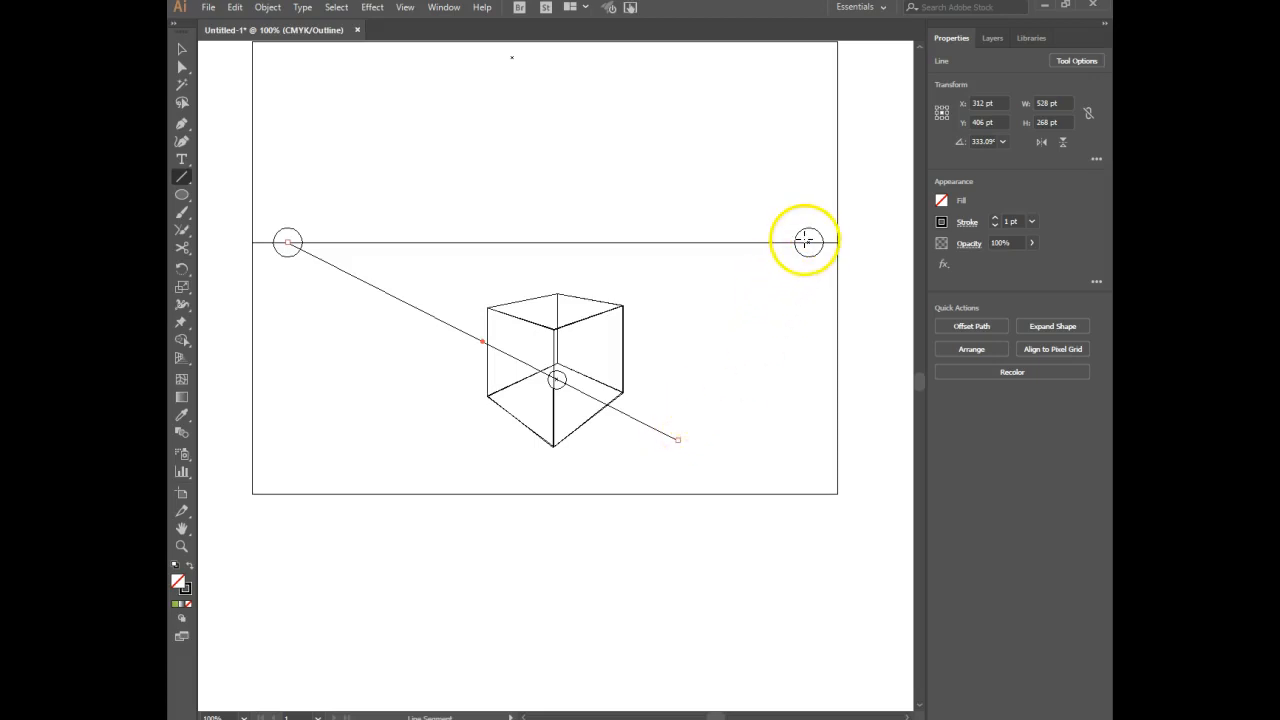
Draw a line from the right vanishing point through the small circle's center, ending beyond the box, about 504 pt wide and 274 pt high.
{"action": "mouse_move", "coordinate": [808, 242]}
{"action": "left_mouse_down"}
{"action": "mouse_move", "coordinate": [506, 429]}
{"action": "mouse_move", "coordinate": [446, 429]}
{"action": "mouse_move", "coordinate": [435, 446]}
{"action": "left_mouse_up"}
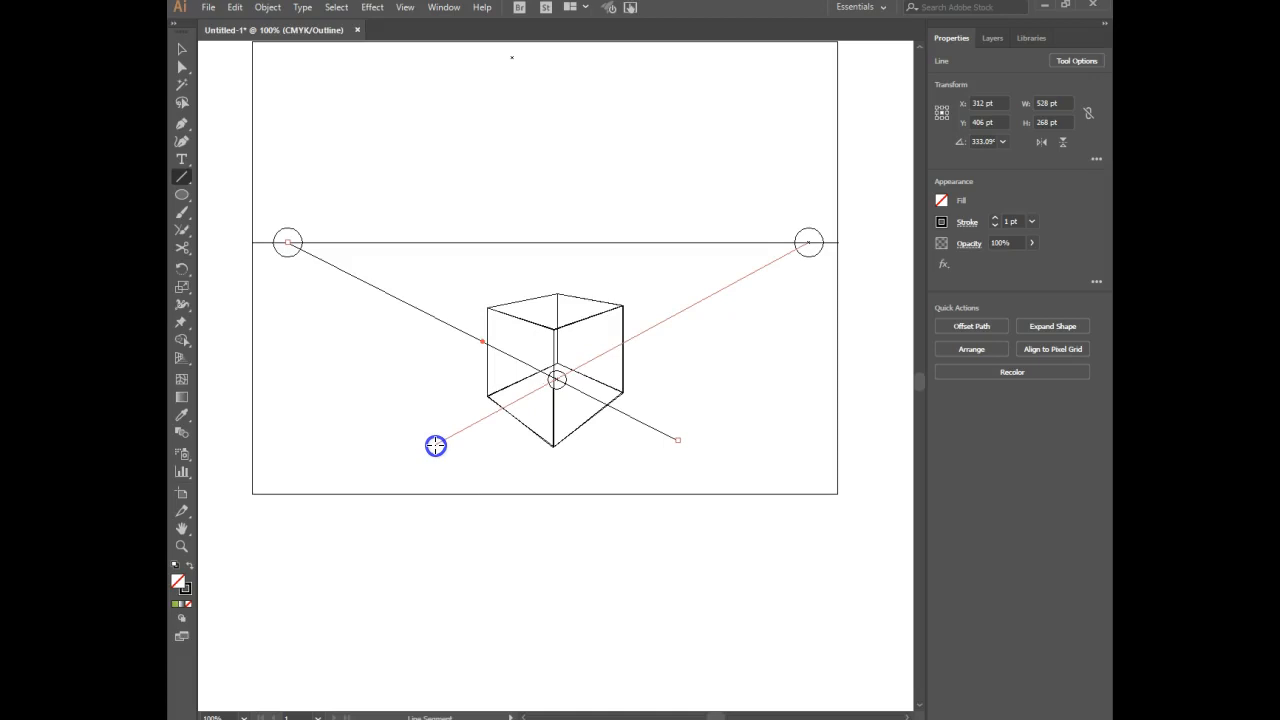
{"action": "left_click_drag", "start_coordinate": [435, 446], "coordinate": [436, 445]}
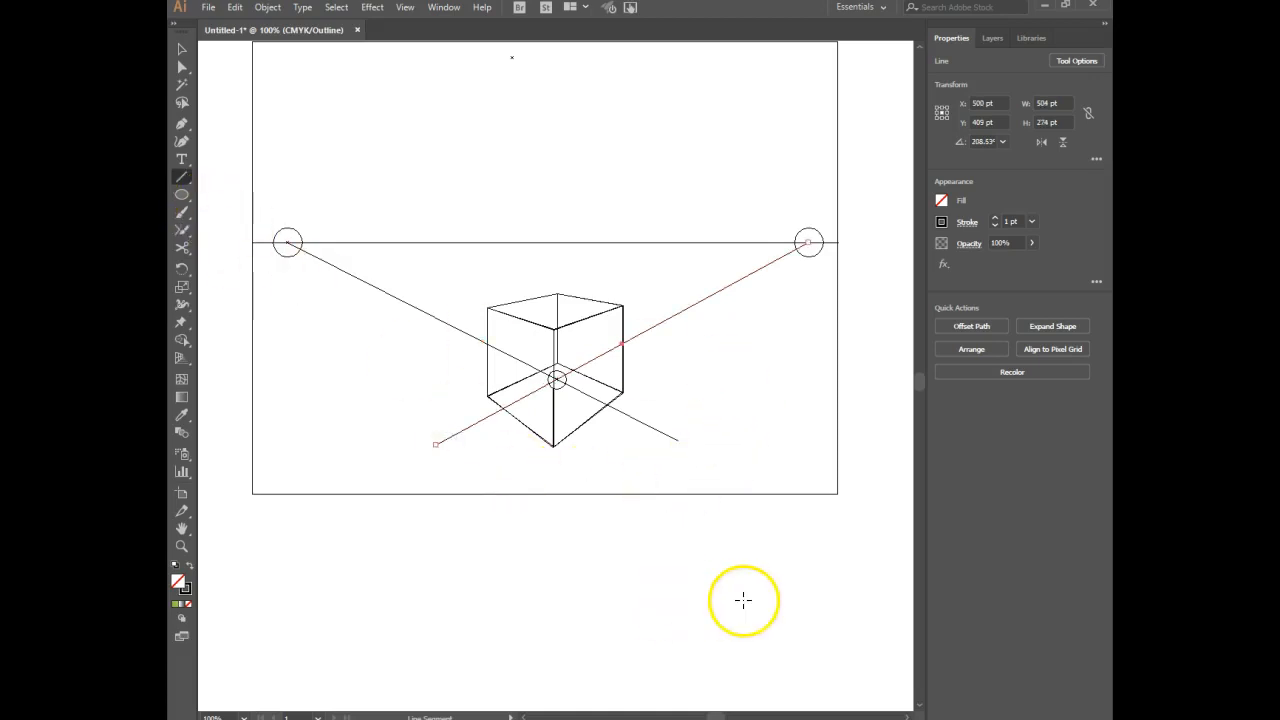
{"action": "key", "text": "v"}
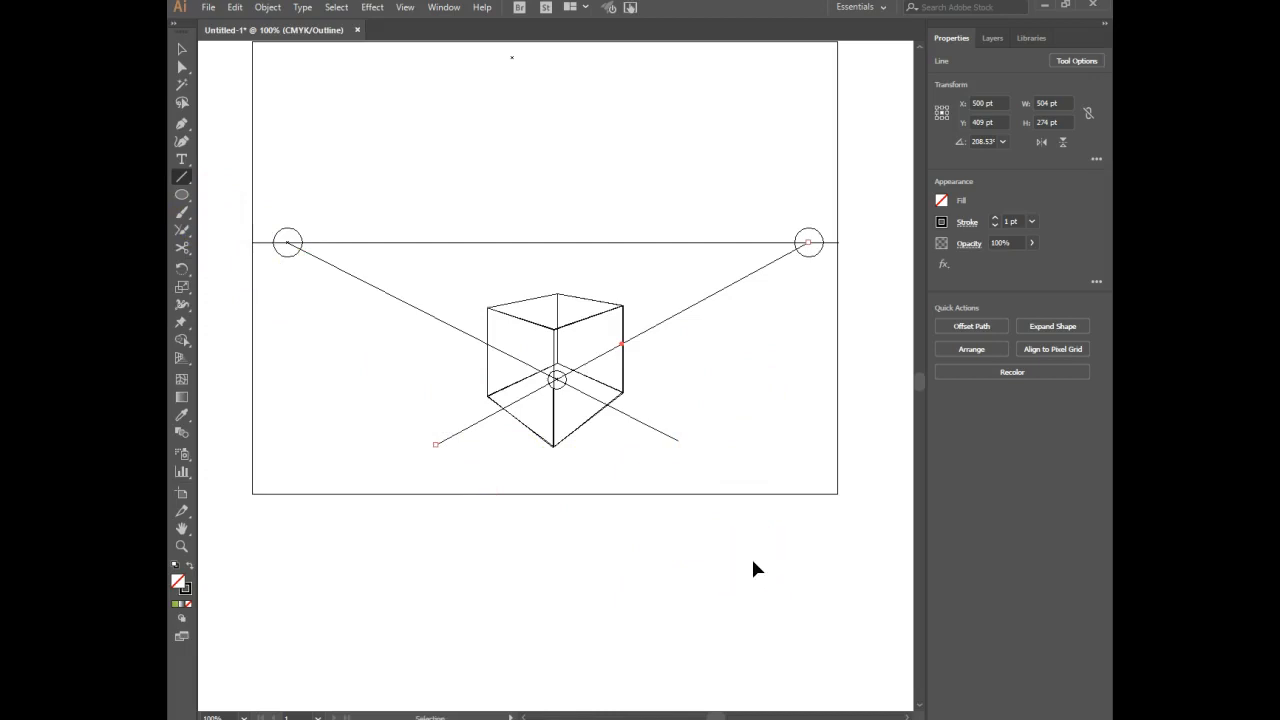
Delete the small circle inside the box, keeping the two crossing perspective lines.
{"action": "key", "text": "ctrl+equal"}
{"action": "key", "text": "backslash"}
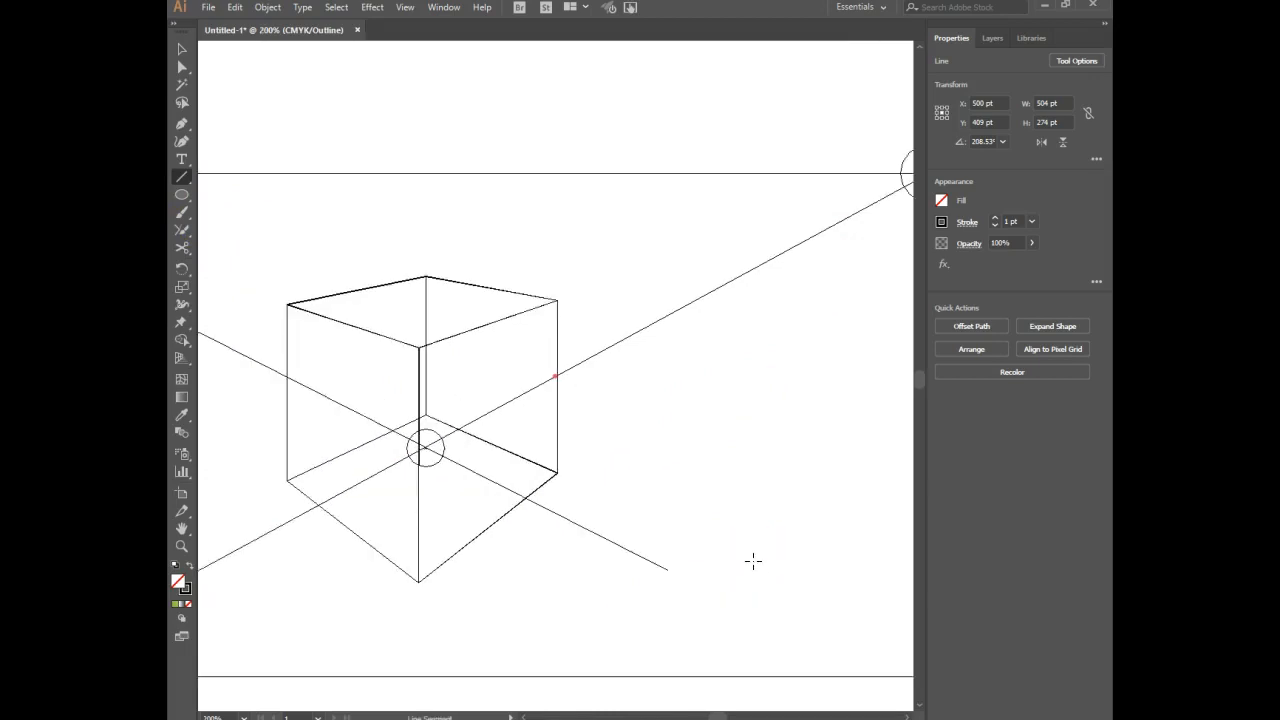
{"action": "left_click_drag", "start_coordinate": [651, 583], "coordinate": [712, 495]}
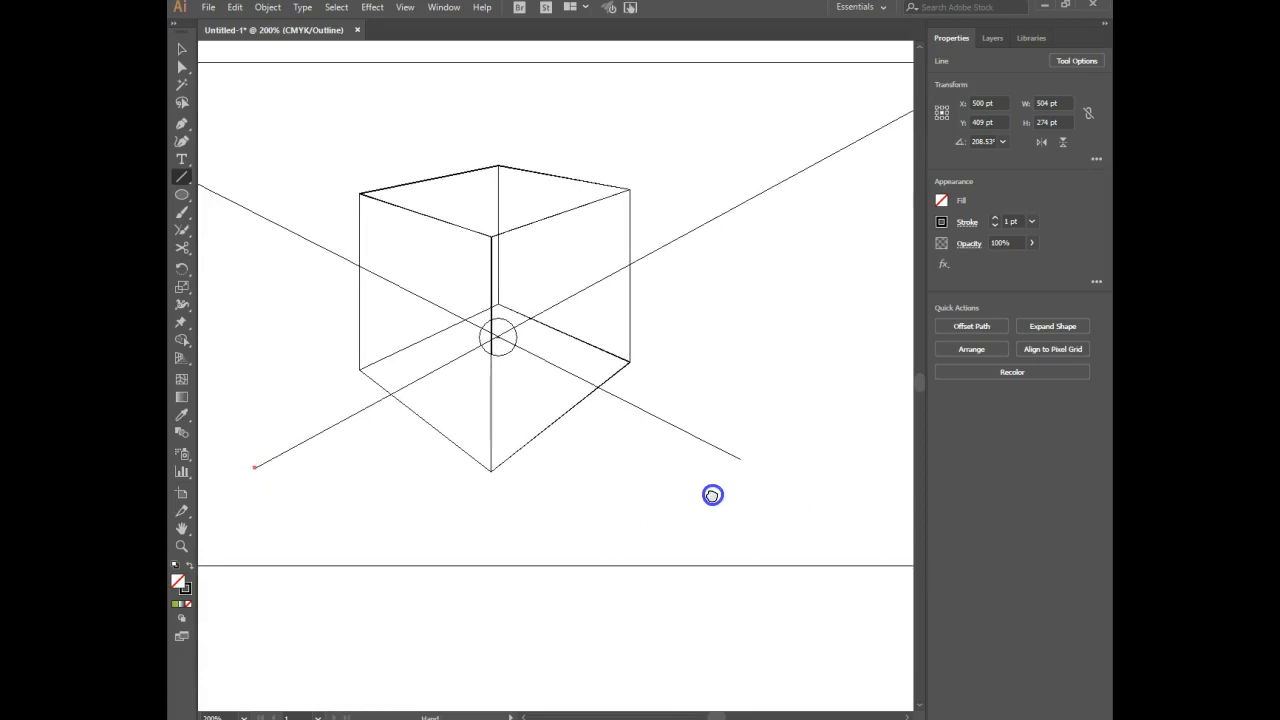
{"action": "left_click", "coordinate": [181, 49]}
{"action": "left_click", "coordinate": [538, 358]}
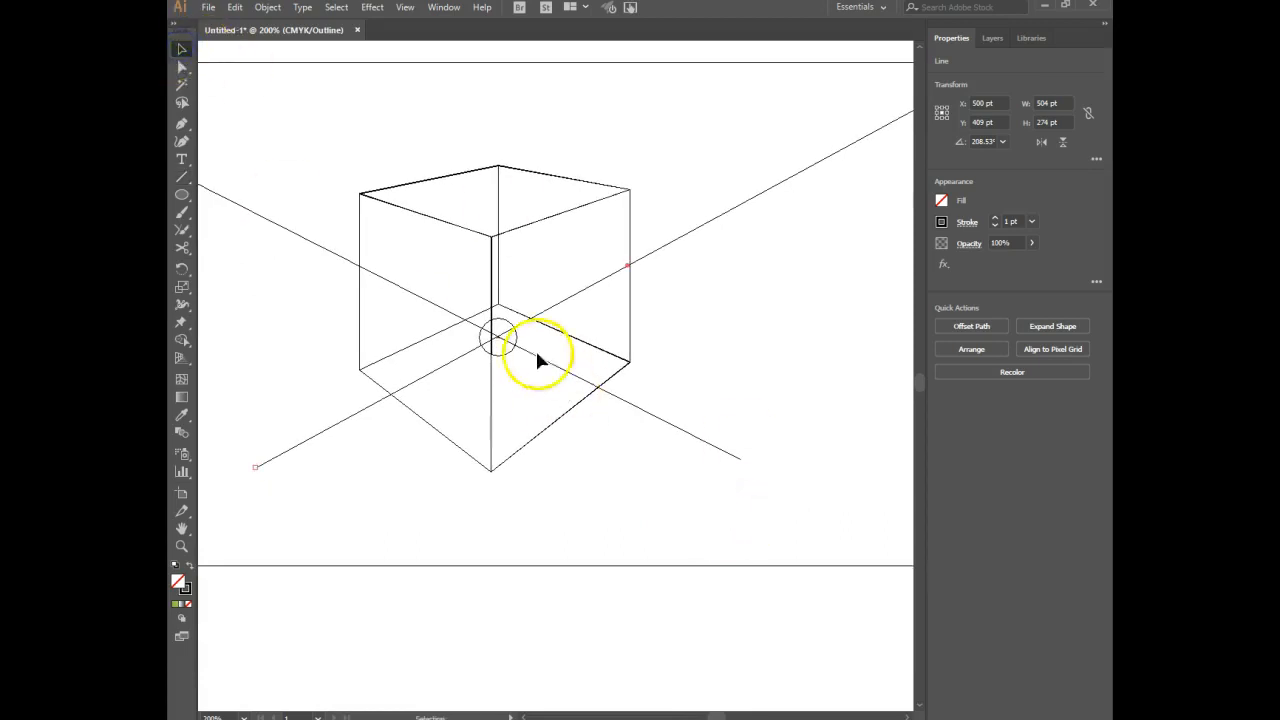
{"action": "left_click", "coordinate": [507, 356]}
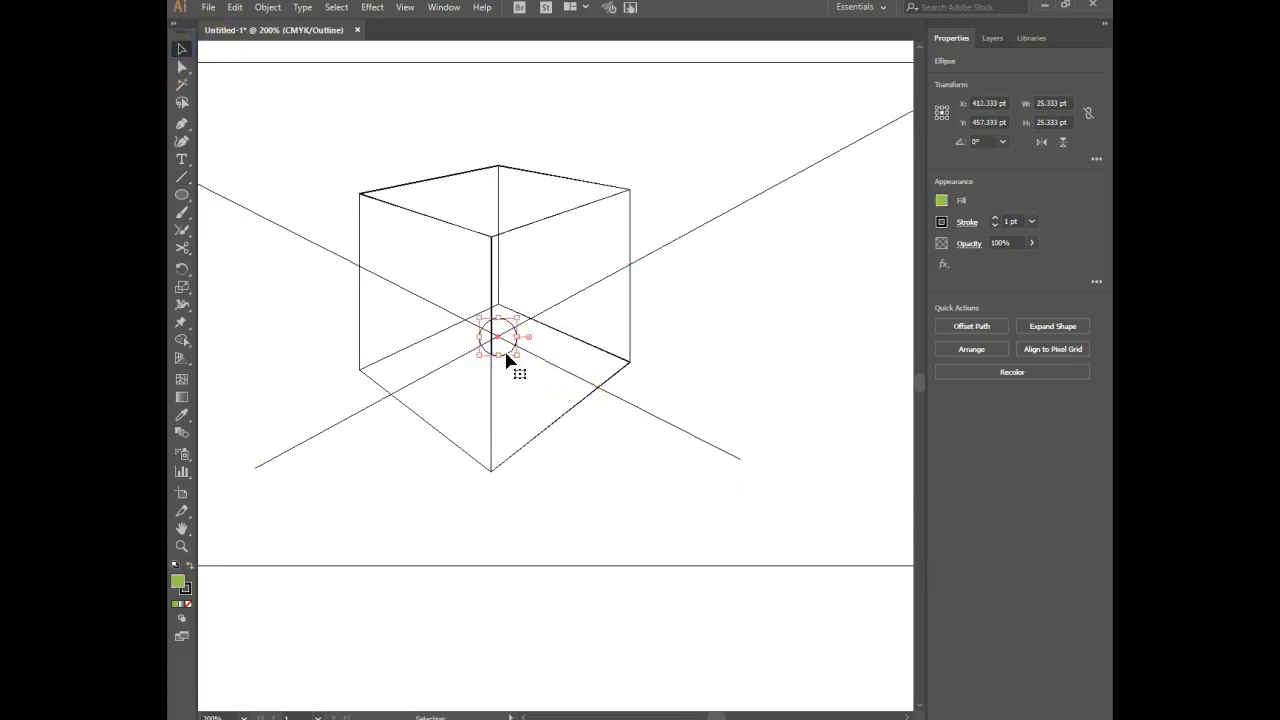
{"action": "key", "text": "Delete"}
{"action": "left_click", "coordinate": [497, 337]}
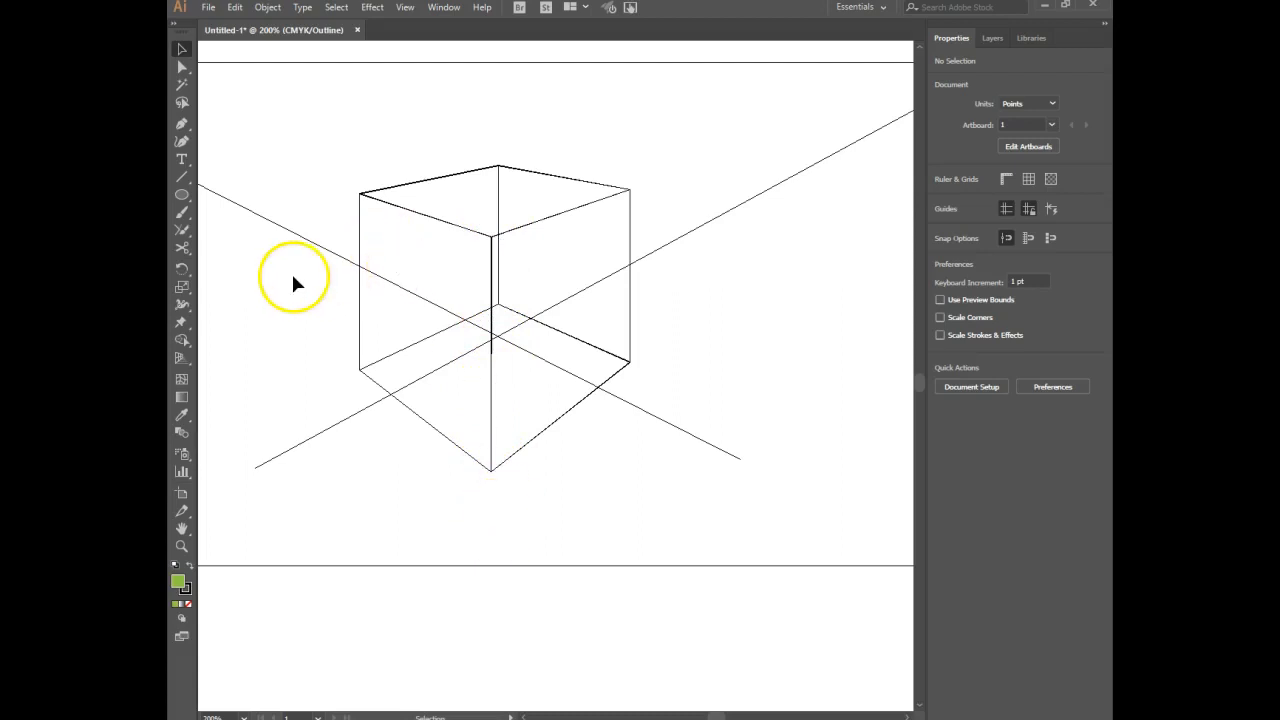
Draw a vertical guide line about 88.5 pt long from the lower end of the box's front edge past the artboard's bottom edge.
{"action": "left_click", "coordinate": [182, 176]}
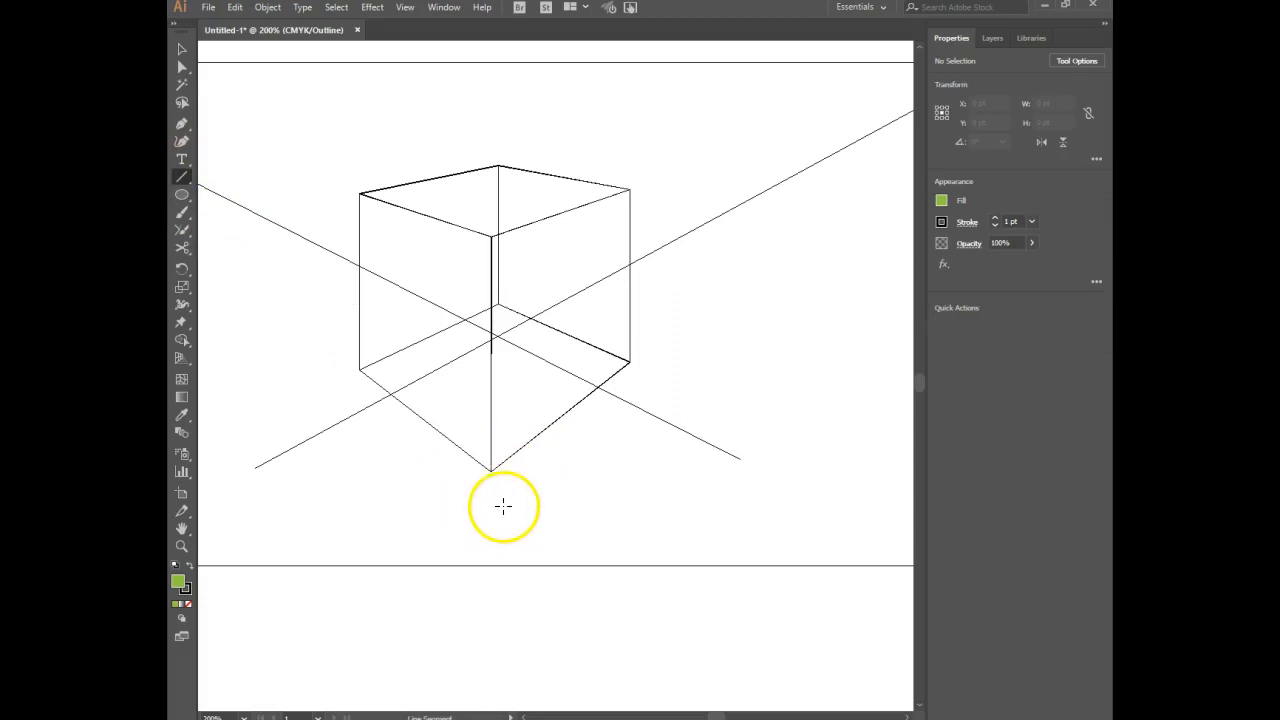
{"action": "left_click", "coordinate": [182, 195]}
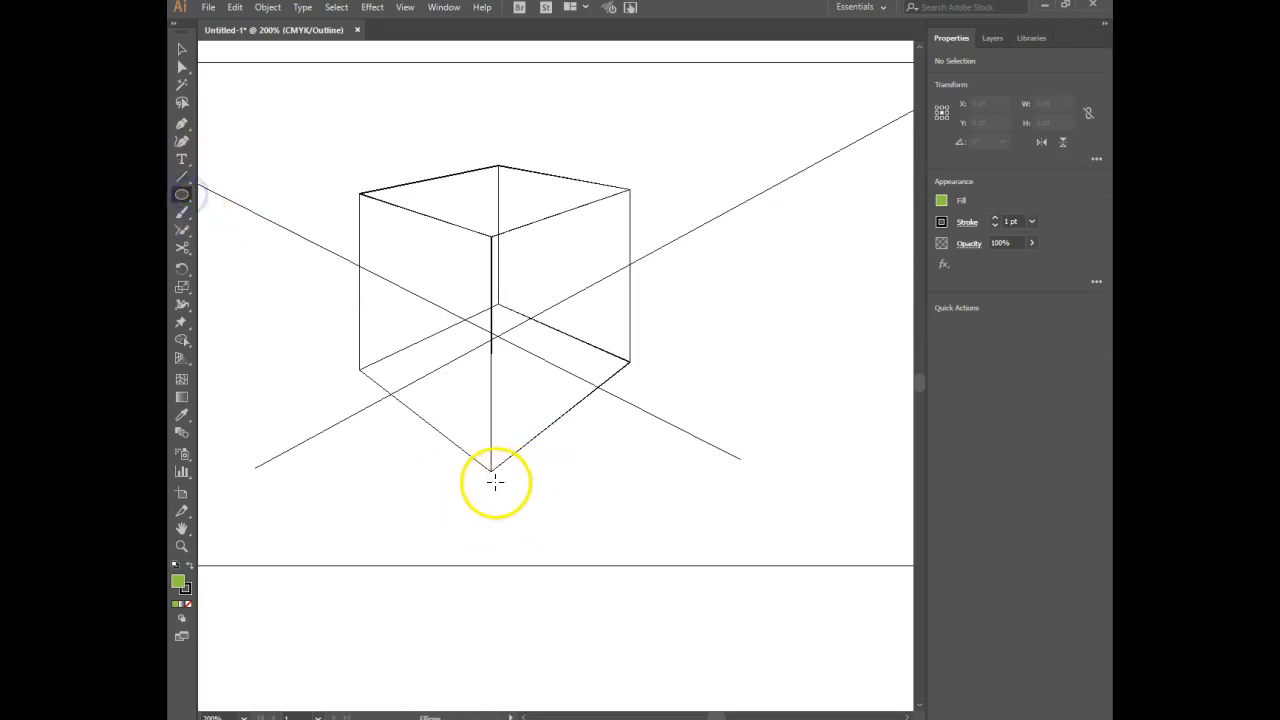
{"action": "left_click", "coordinate": [184, 177]}
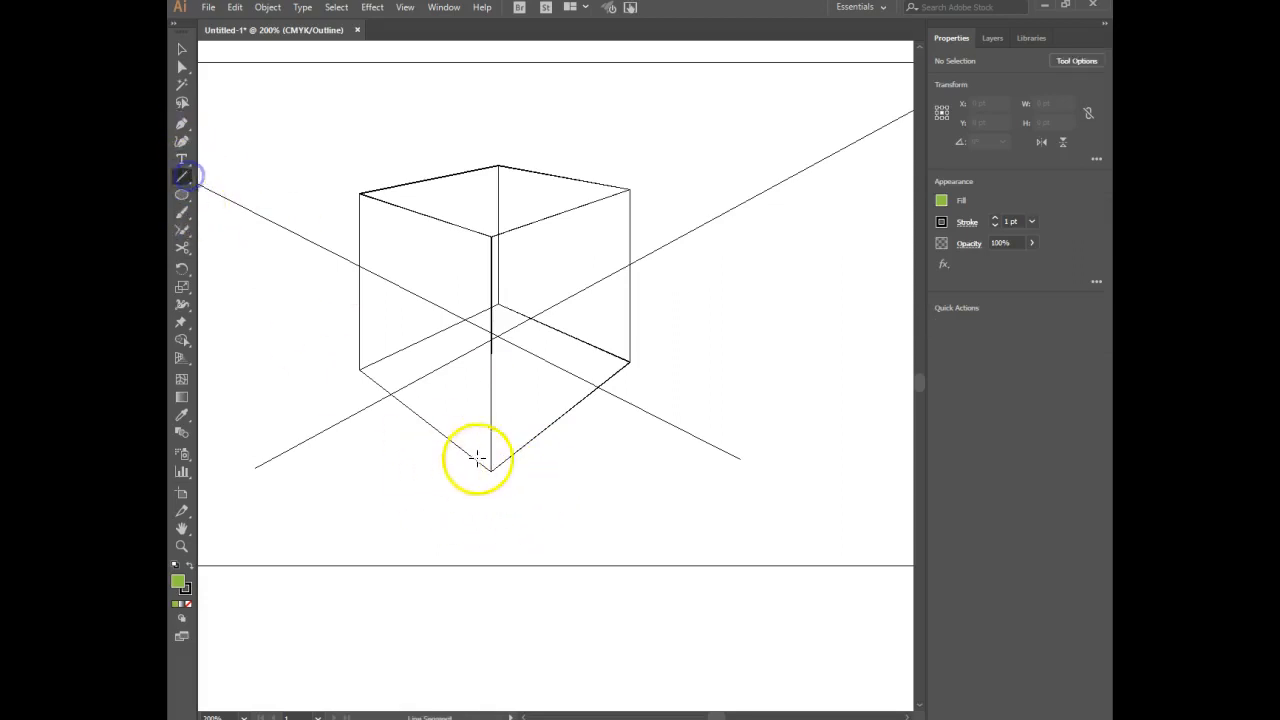
{"action": "left_click_drag", "start_coordinate": [491, 448], "coordinate": [491, 578]}
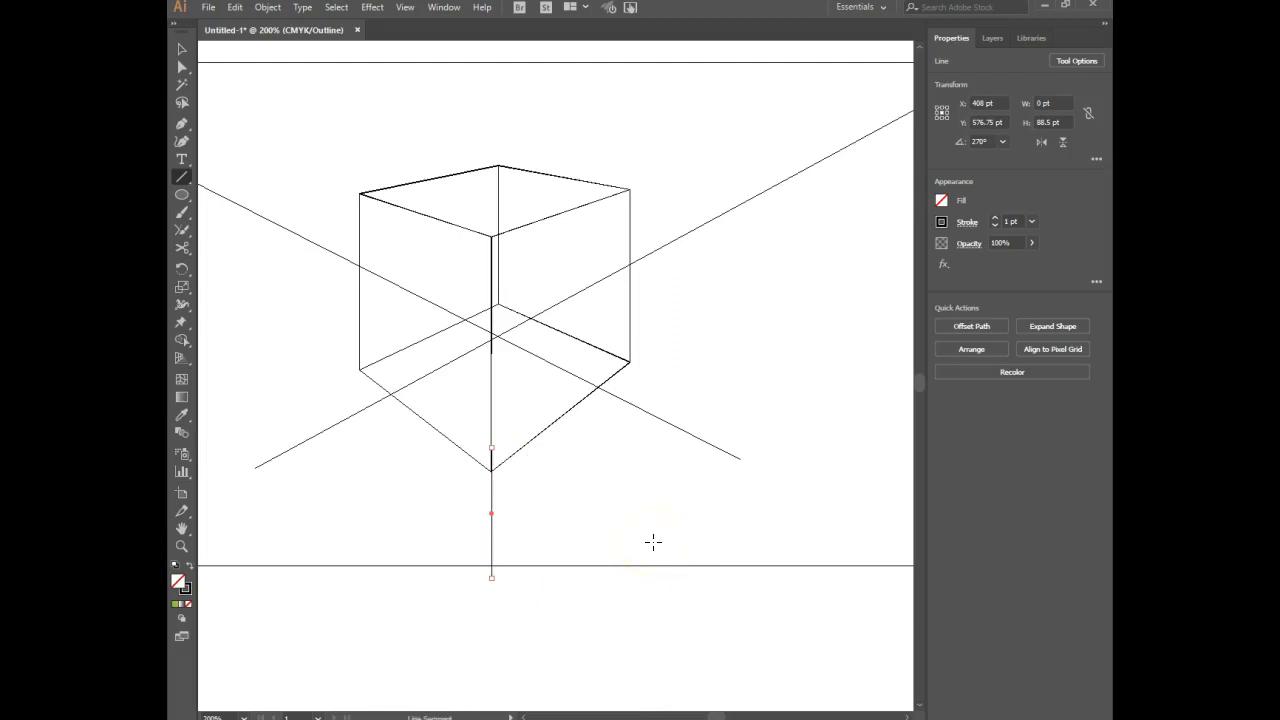
Draw a line from the right vanishing point to the vertical guide, meeting it below the box's front corner.
{"action": "key", "text": "ctrl+minus"}
{"action": "key", "text": "ctrl+minus"}
{"action": "key", "text": "ctrl+minus"}
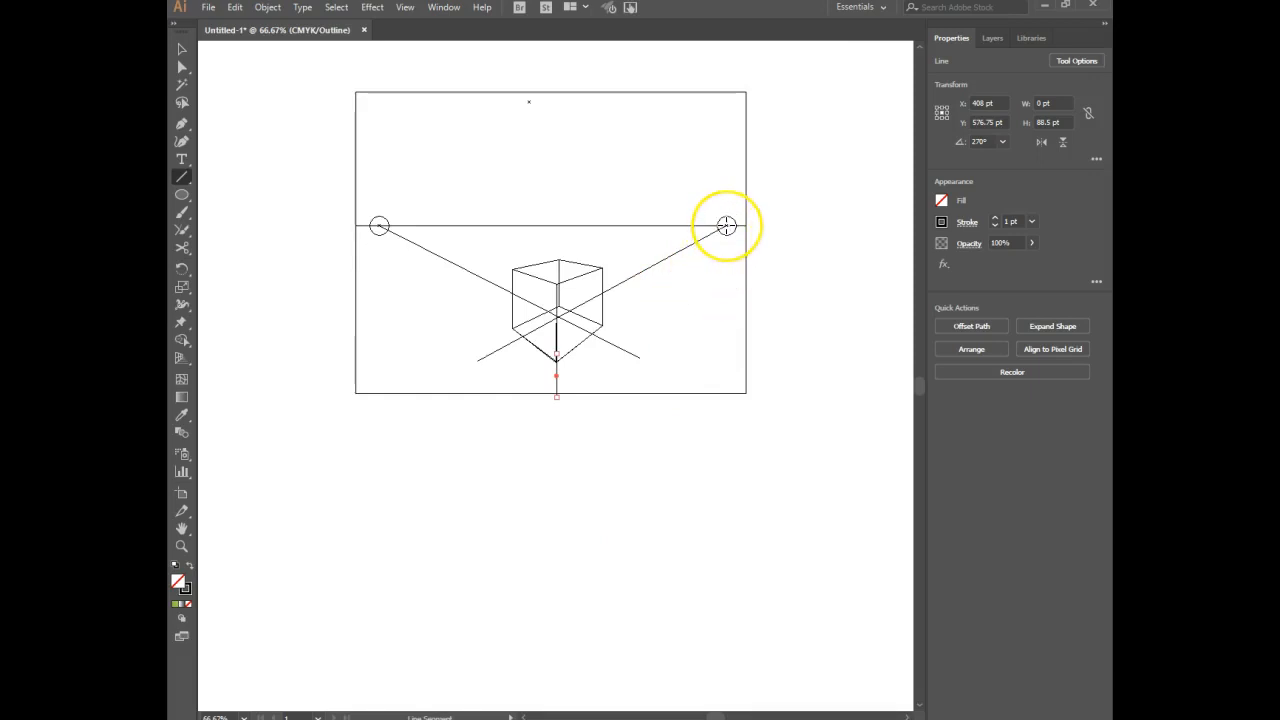
{"action": "left_click_drag", "start_coordinate": [720, 231], "coordinate": [558, 385]}
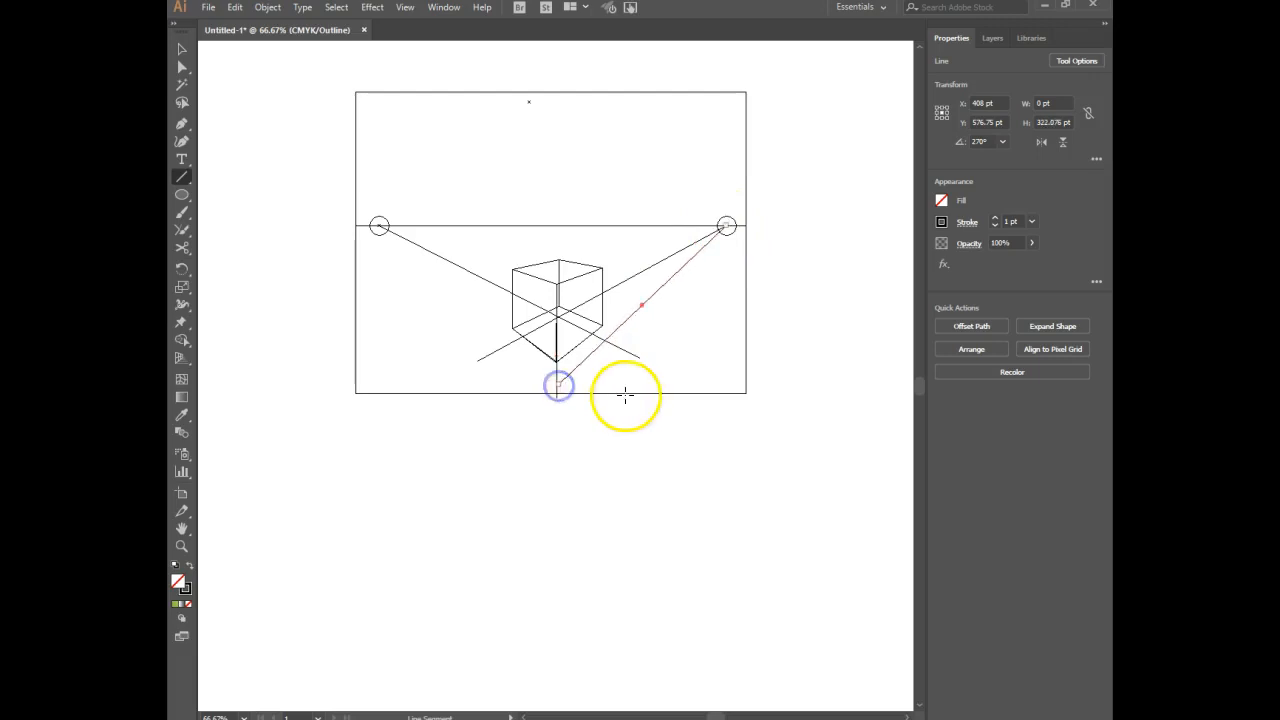
Move the lower end of the new line from the right vanishing point exactly onto the vertical guide below the box.
{"action": "key", "text": "ctrl+equal"}
{"action": "key", "text": "ctrl+equal"}
{"action": "left_click_drag", "start_coordinate": [371, 563], "coordinate": [580, 414]}
{"action": "key", "text": "a"}
{"action": "left_click", "coordinate": [520, 455]}
{"action": "left_click_drag", "start_coordinate": [520, 455], "coordinate": [515, 464]}
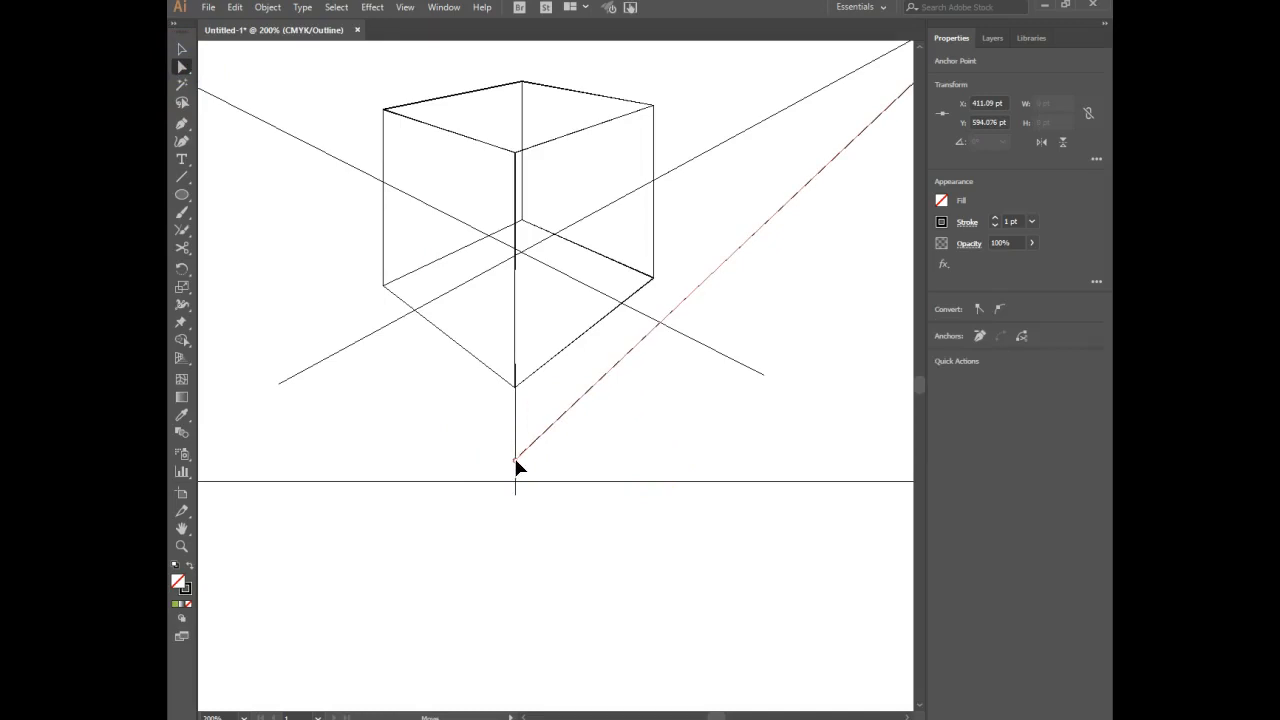
{"action": "left_click", "coordinate": [563, 467]}
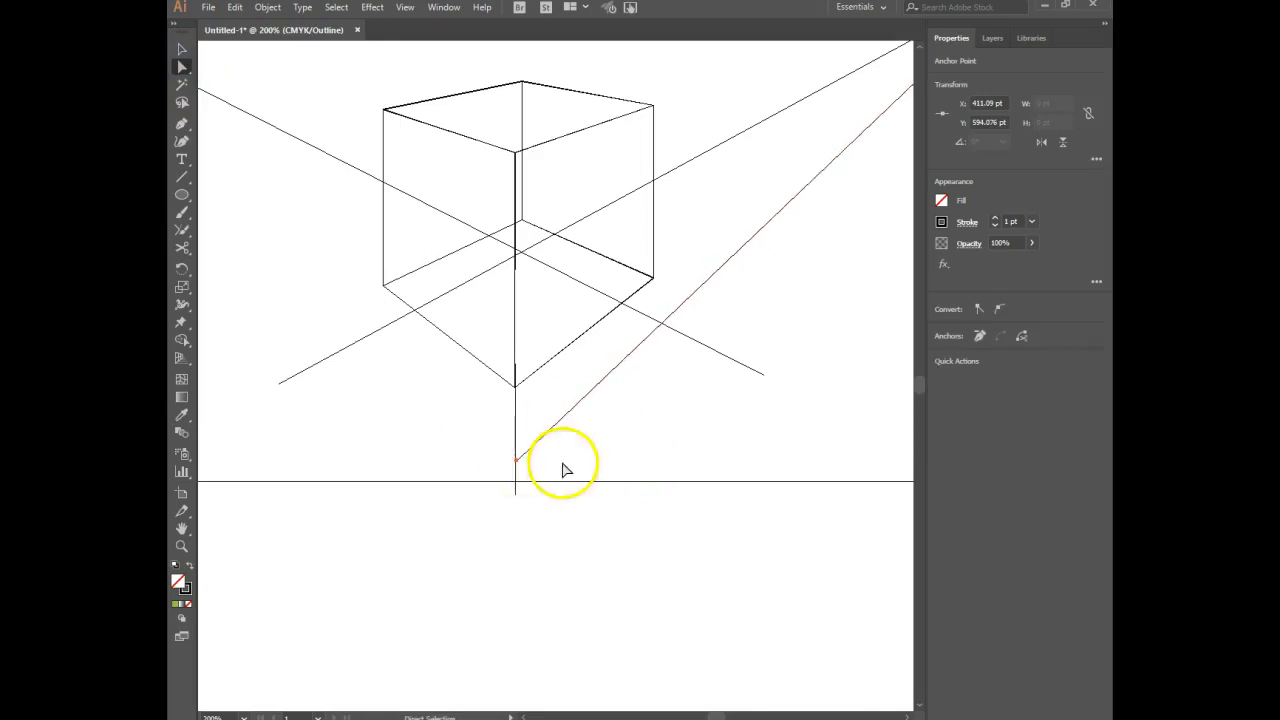
{"action": "mouse_move", "coordinate": [537, 440]}
{"action": "left_mouse_down"}
{"action": "mouse_move", "coordinate": [514, 471]}
{"action": "mouse_move", "coordinate": [518, 457]}
{"action": "left_mouse_up"}
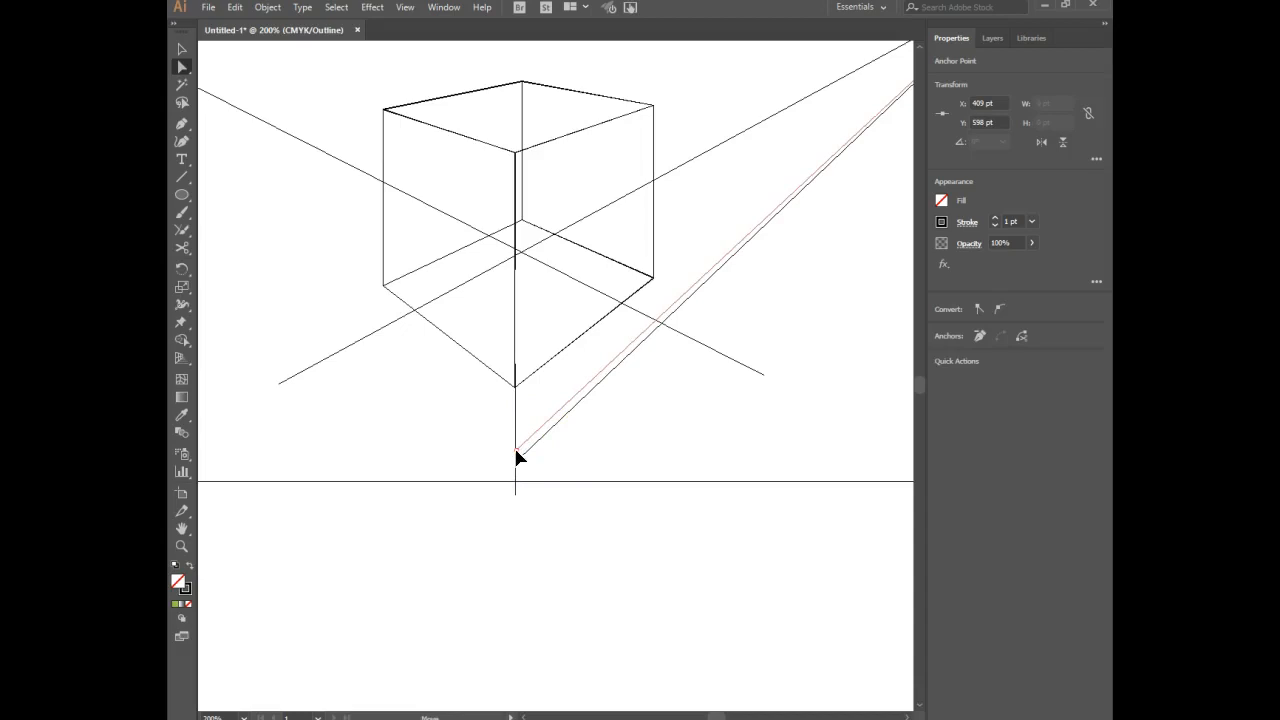
{"action": "left_click_drag", "start_coordinate": [516, 451], "coordinate": [516, 450]}
{"action": "left_click", "coordinate": [591, 467]}
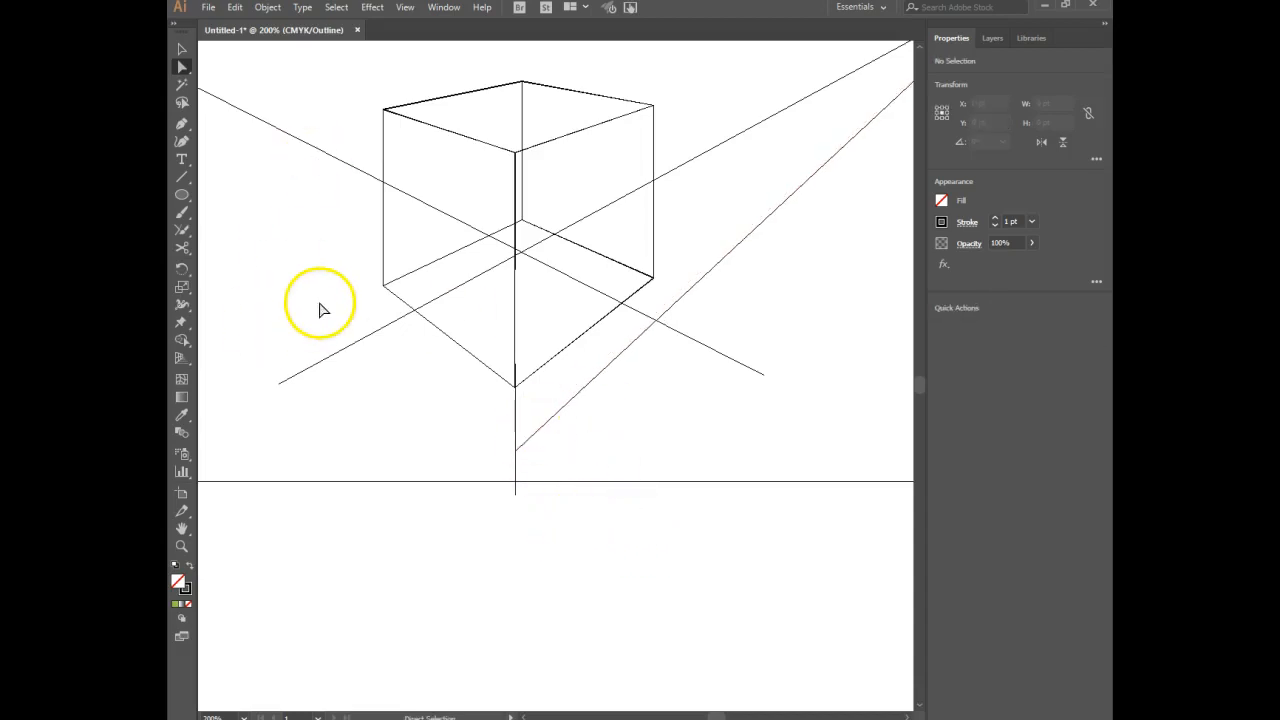
Draw a line from the left vanishing point to the right line's lower end, about 360.5 pt wide and 319 pt high.
{"action": "key", "text": "ctrl+minus"}
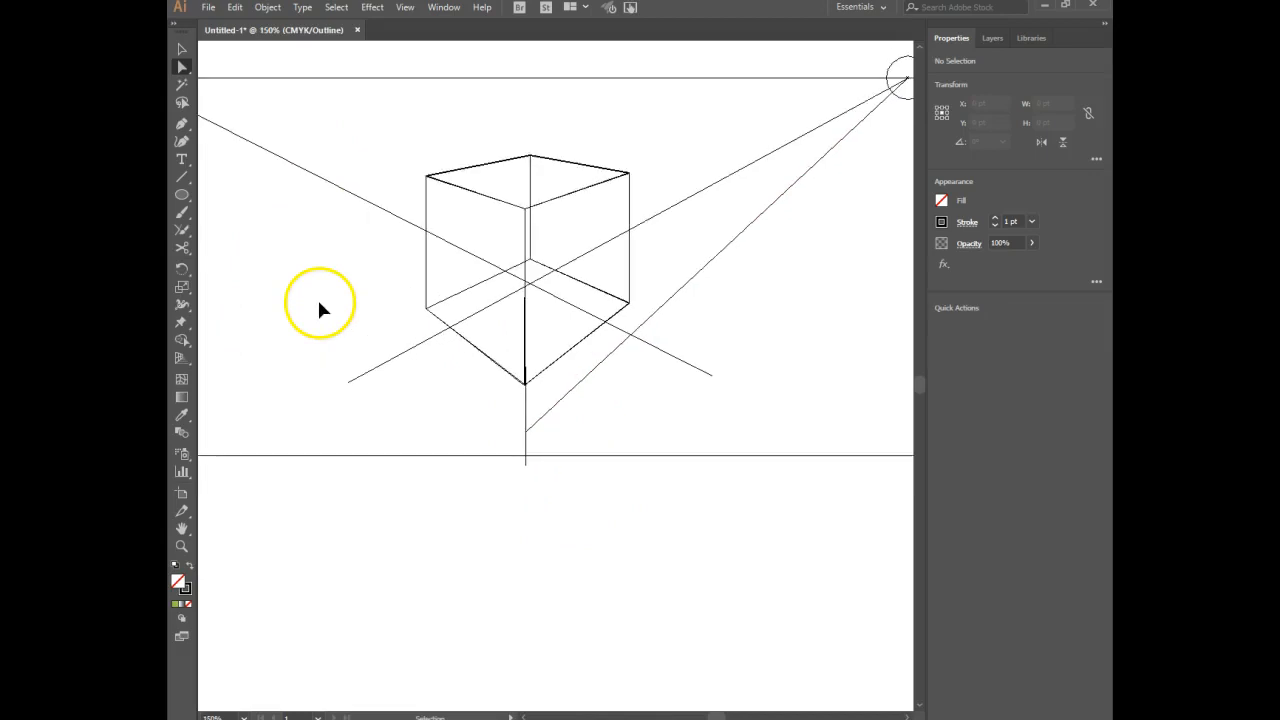
{"action": "key", "text": "ctrl+minus"}
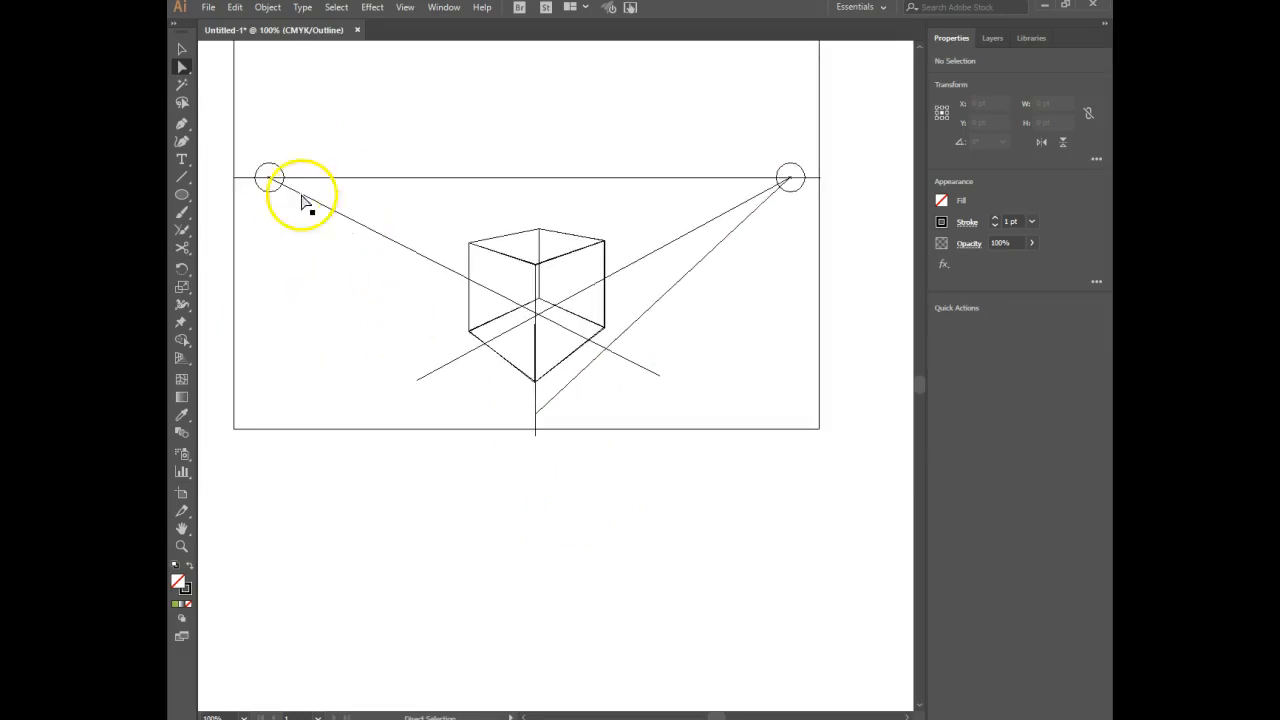
{"action": "left_click", "coordinate": [182, 177]}
{"action": "mouse_move", "coordinate": [270, 178]}
{"action": "left_mouse_down"}
{"action": "mouse_move", "coordinate": [500, 431]}
{"action": "mouse_move", "coordinate": [536, 413]}
{"action": "left_mouse_up"}
{"action": "left_click", "coordinate": [181, 67]}
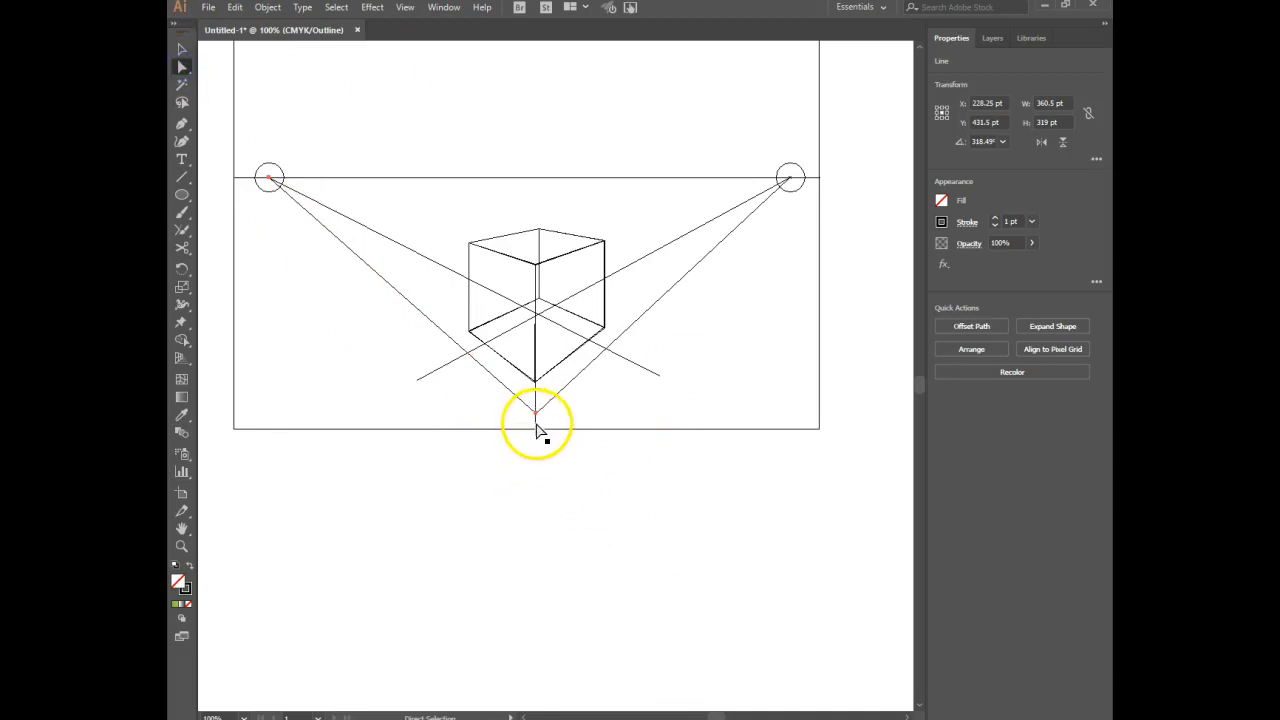
Delete the vertical guide line below the box and show the artwork in Preview mode.
{"action": "key", "text": "ctrl+plus"}
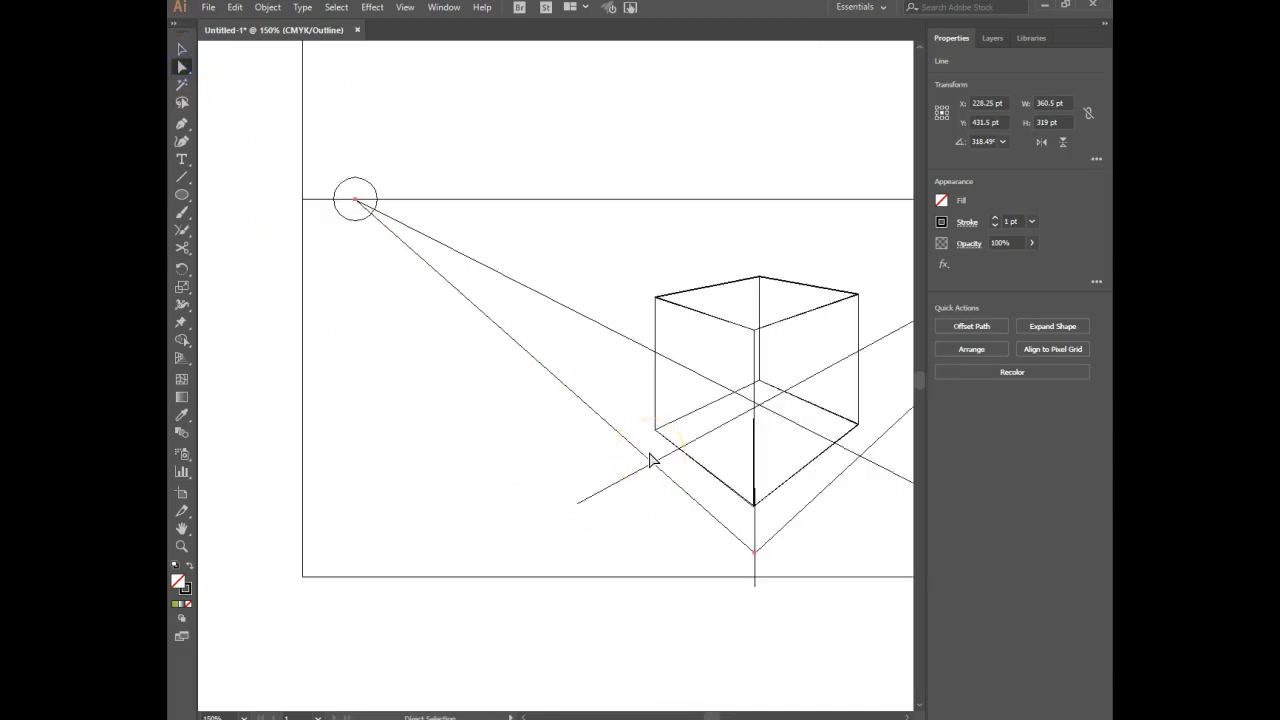
{"action": "left_click_drag", "start_coordinate": [706, 573], "coordinate": [569, 529]}
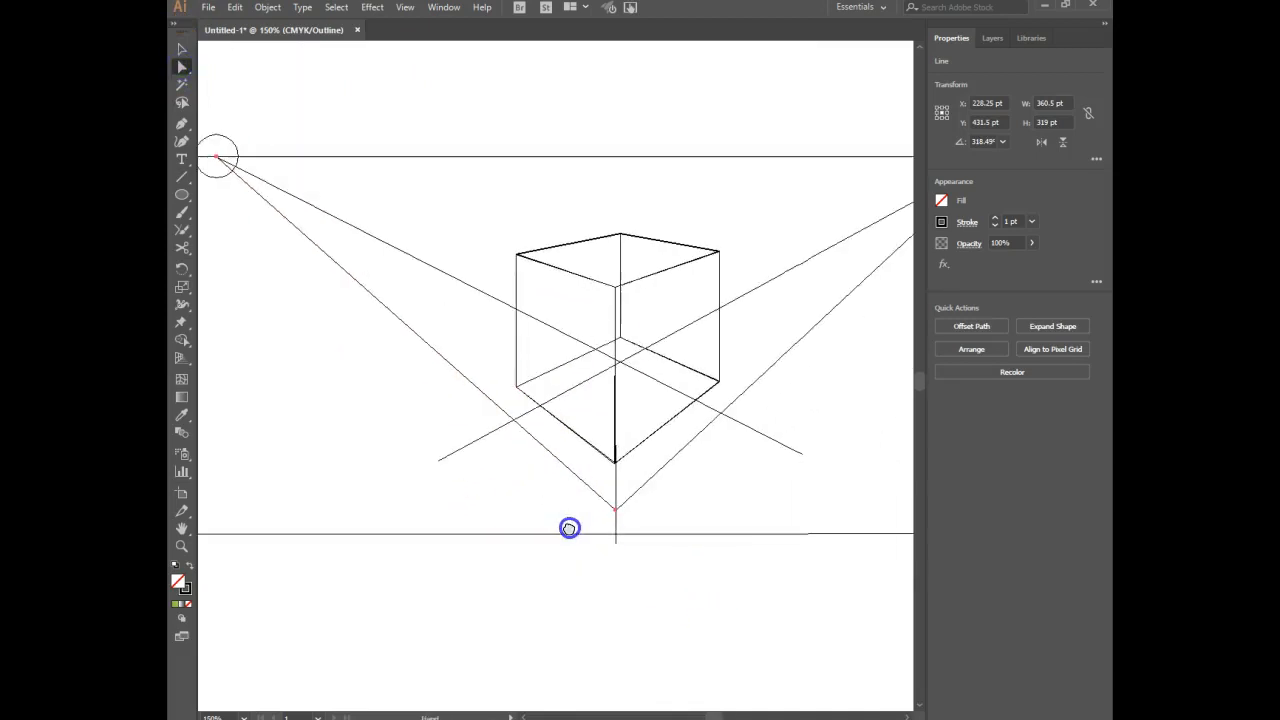
{"action": "left_click", "coordinate": [616, 484]}
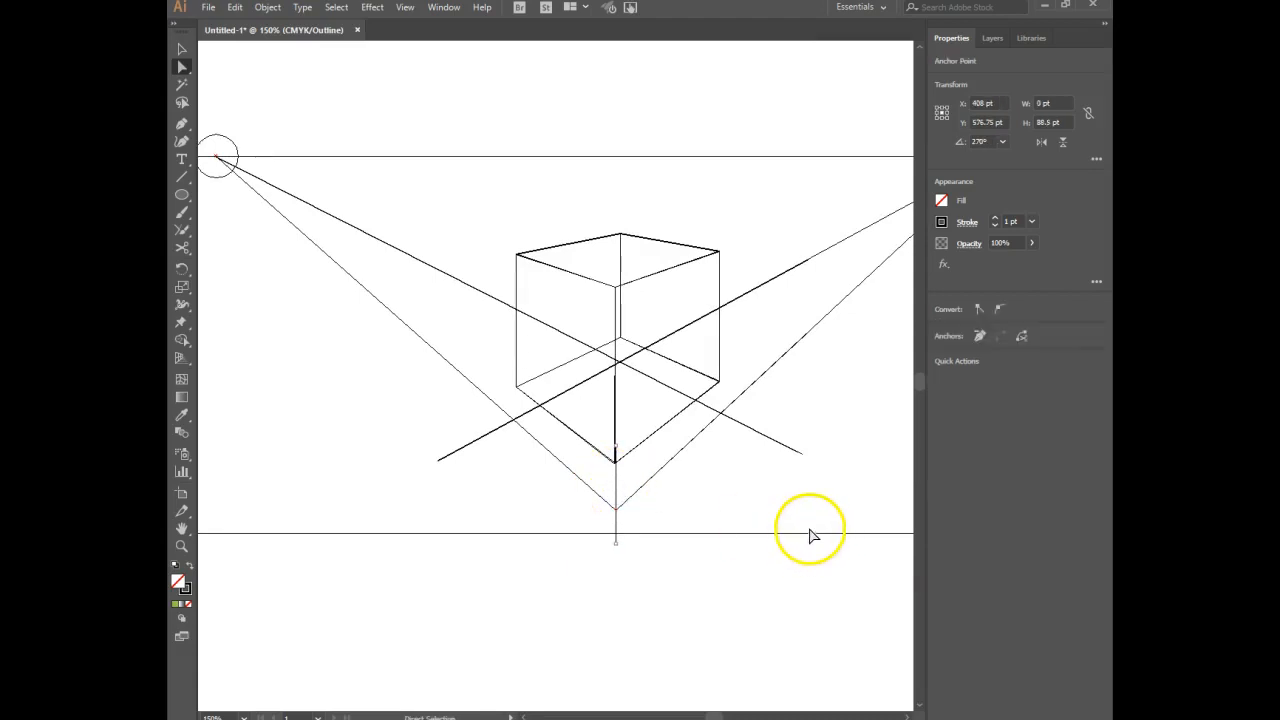
{"action": "key", "text": "Delete"}
{"action": "key", "text": "ctrl+y"}
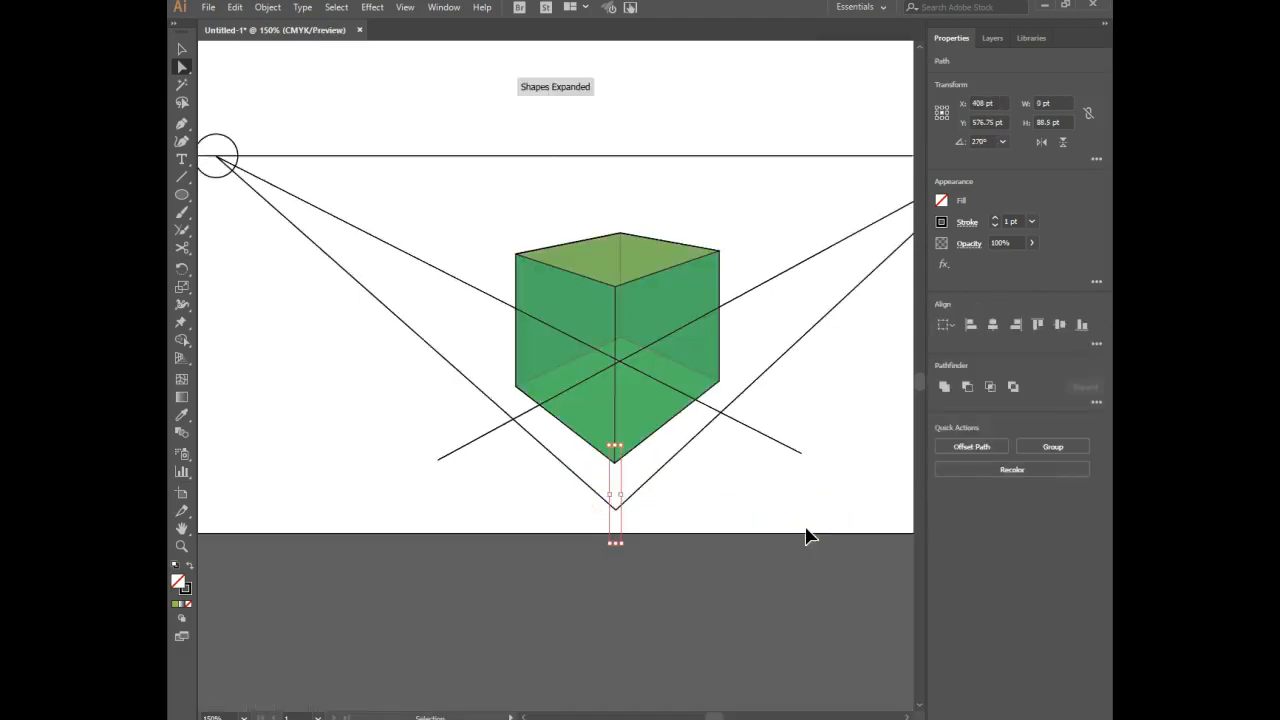
{"action": "left_click", "coordinate": [815, 549]}
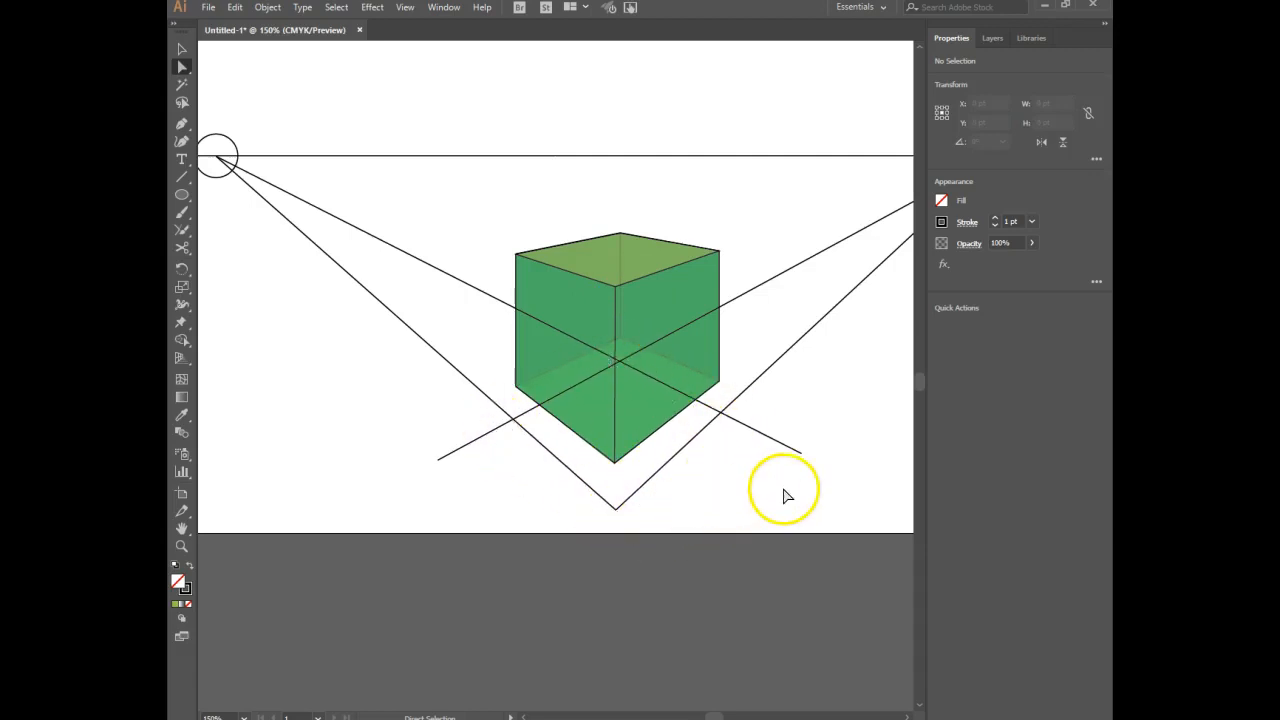
Shorten the two crossing guide lines so their front ends meet the outer guide lines on either side of the box.
{"action": "left_click", "coordinate": [454, 457]}
{"action": "left_click_drag", "start_coordinate": [438, 462], "coordinate": [514, 420]}
{"action": "left_click", "coordinate": [805, 458]}
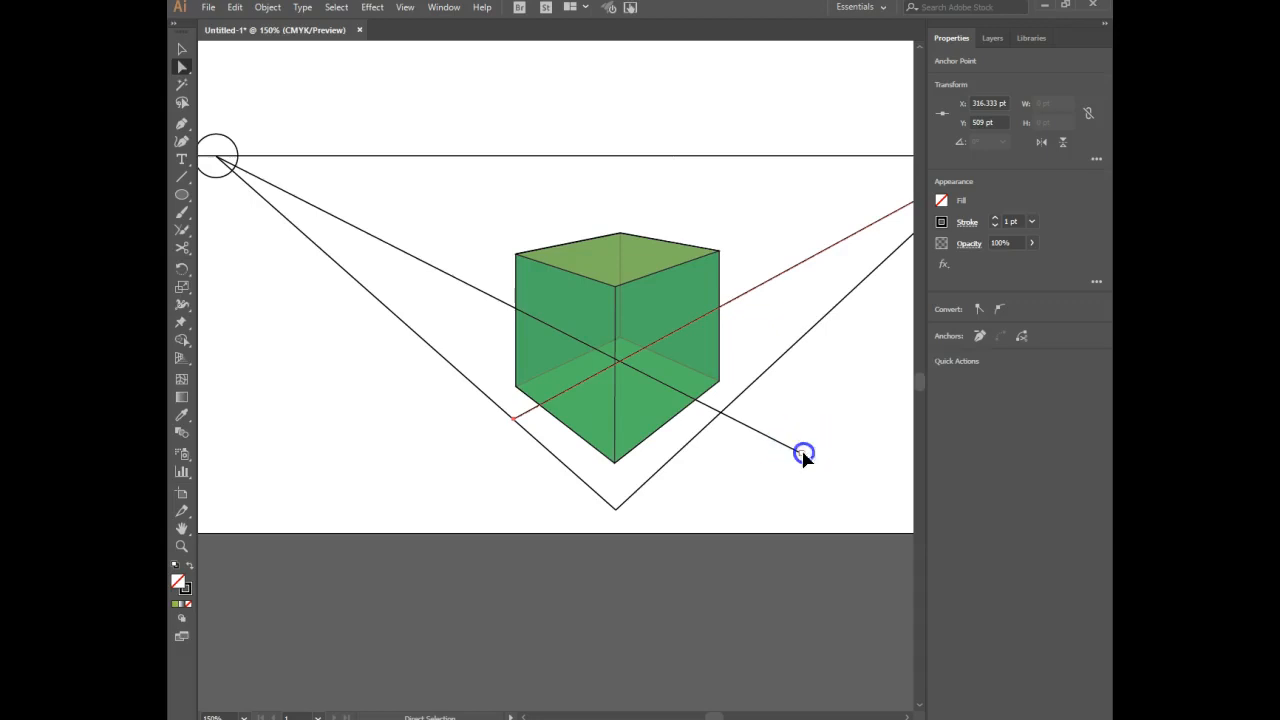
{"action": "left_click_drag", "start_coordinate": [700, 399], "coordinate": [722, 416]}
{"action": "left_click", "coordinate": [811, 498]}
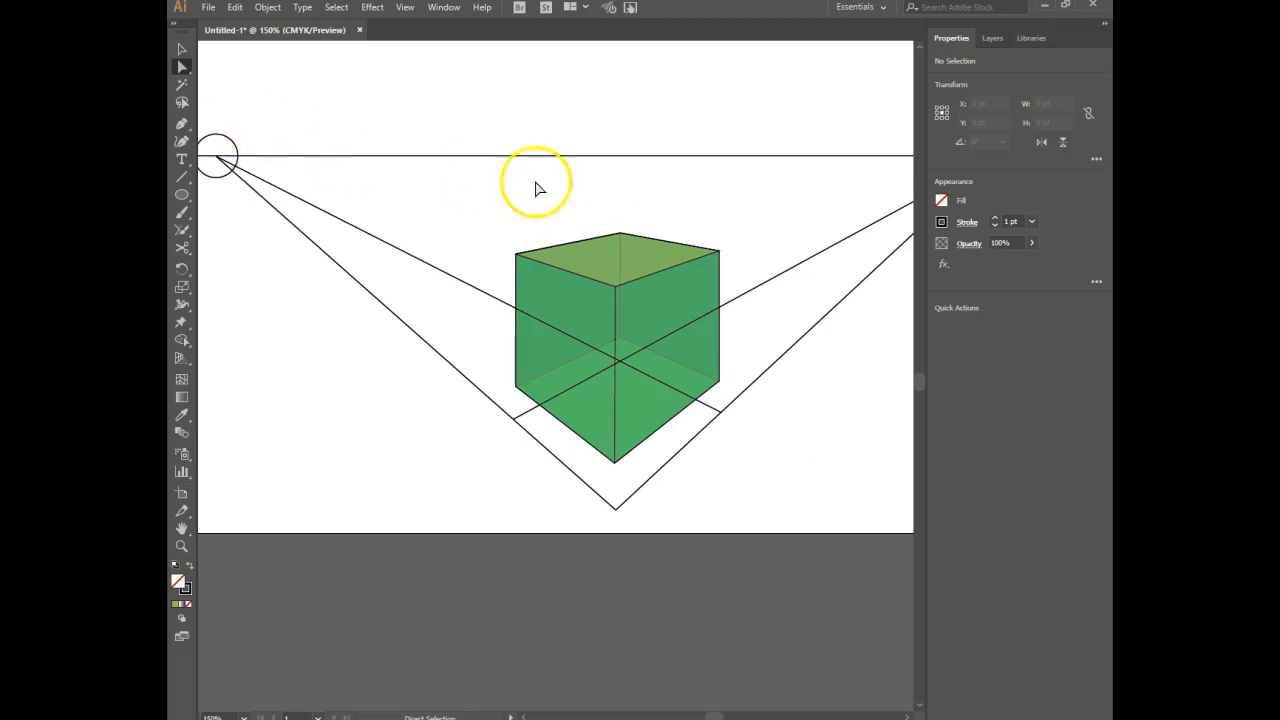
Hide the box's translucent green faces and show them again.
{"action": "left_click_drag", "start_coordinate": [591, 201], "coordinate": [624, 346]}
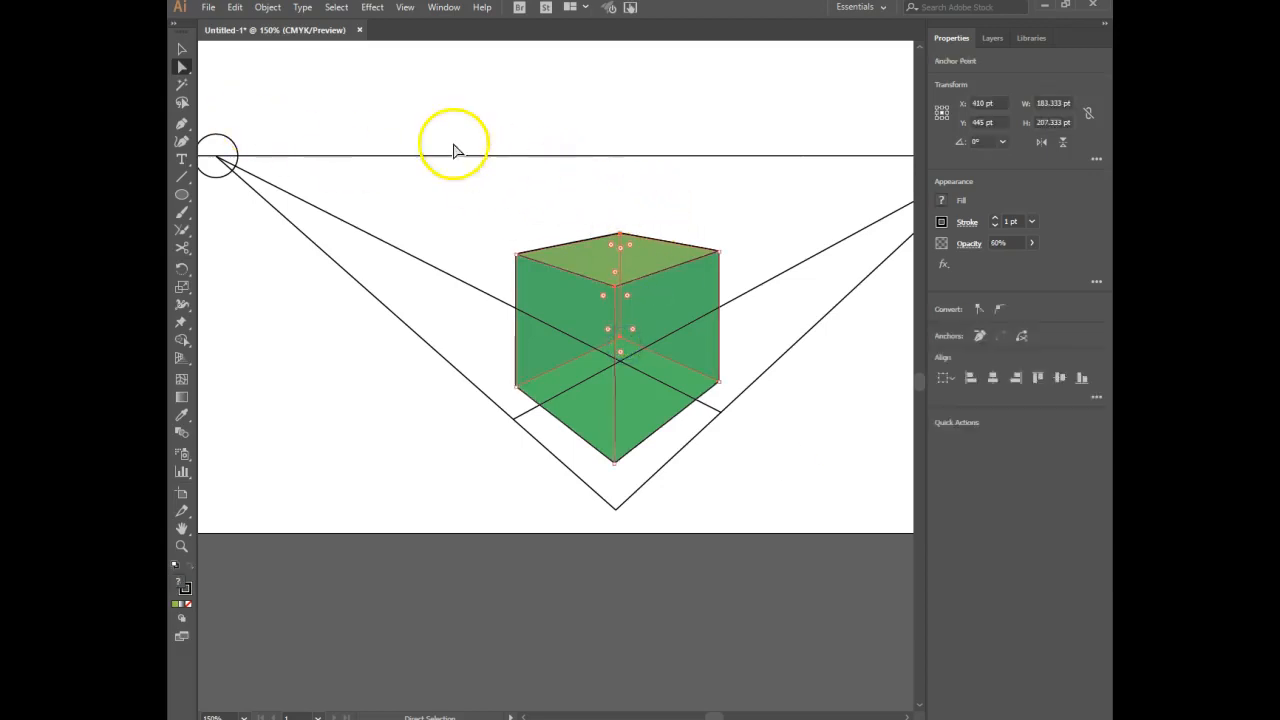
{"action": "left_click", "coordinate": [267, 8]}
{"action": "mouse_move", "coordinate": [318, 126]}
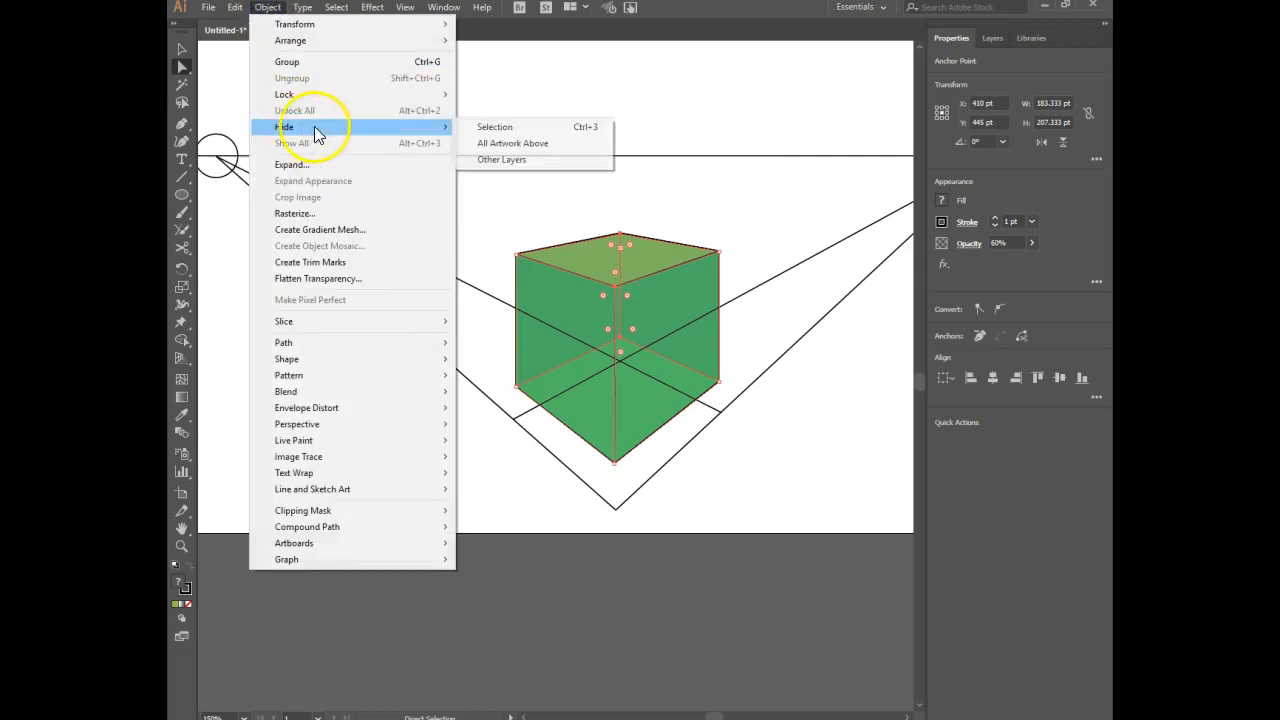
{"action": "left_click", "coordinate": [494, 126]}
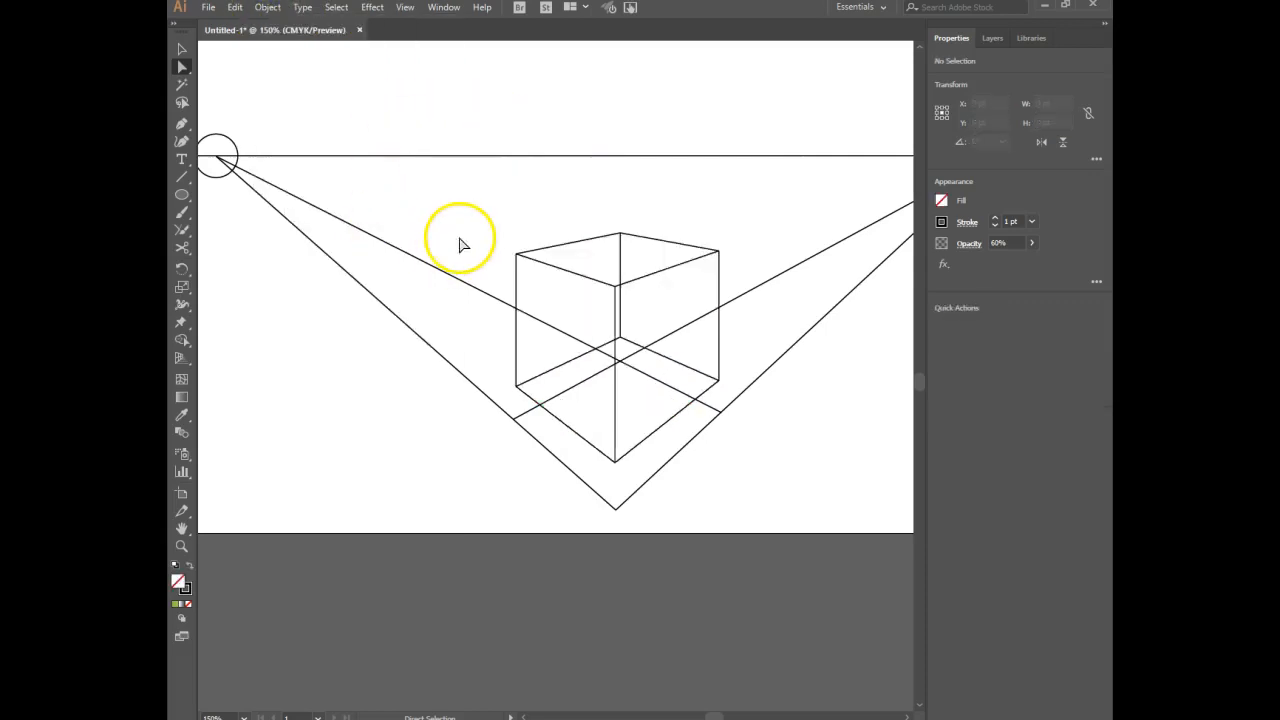
{"action": "key", "text": "ctrl+alt+3"}
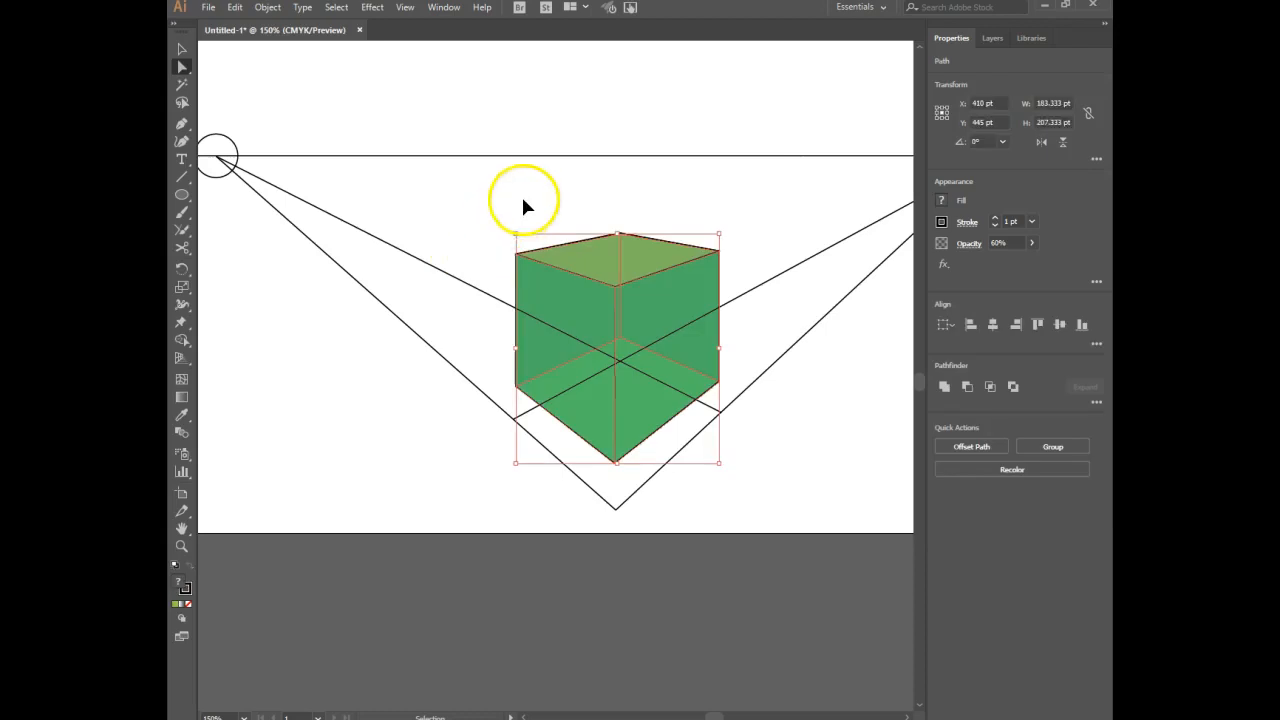
Hide the box's green faces as whole objects, leaving the box outline and guide lines in view.
{"action": "left_click", "coordinate": [182, 48]}
{"action": "left_click", "coordinate": [557, 164]}
{"action": "left_click_drag", "start_coordinate": [555, 180], "coordinate": [624, 330]}
{"action": "left_click_drag", "start_coordinate": [634, 178], "coordinate": [612, 347]}
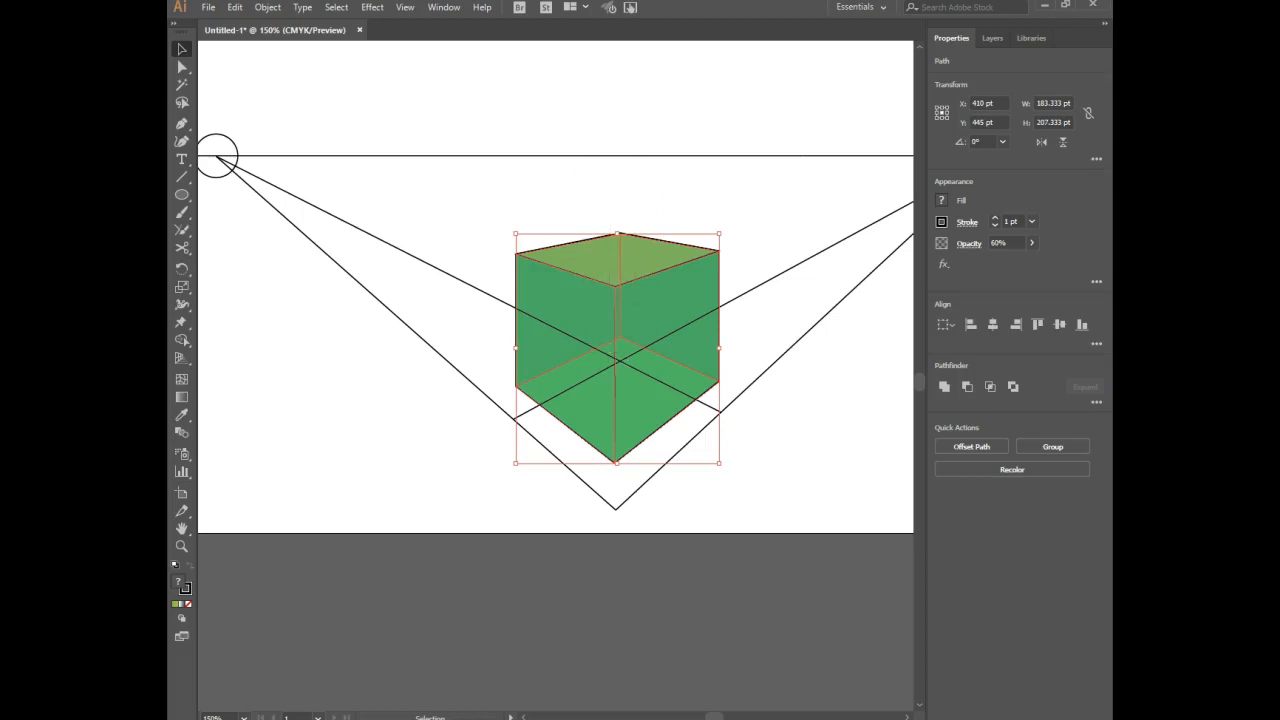
{"action": "left_click", "coordinate": [268, 8]}
{"action": "mouse_move", "coordinate": [360, 128]}
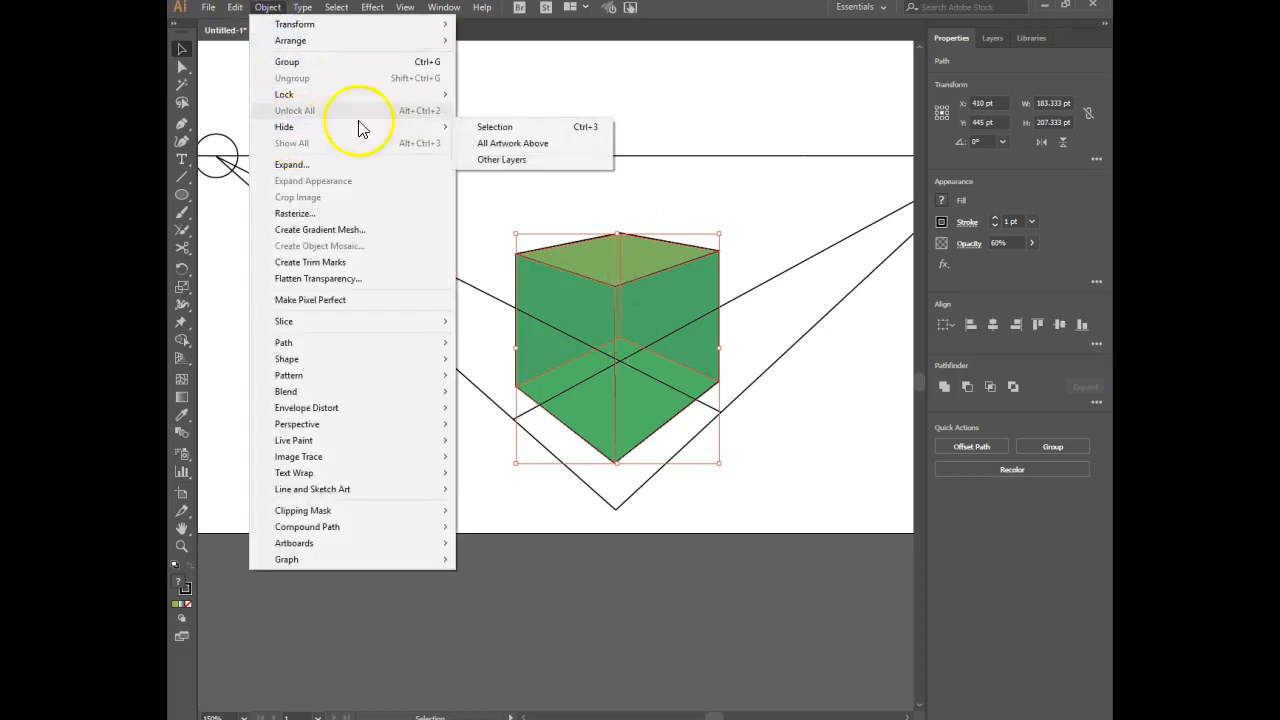
{"action": "left_click", "coordinate": [505, 127]}
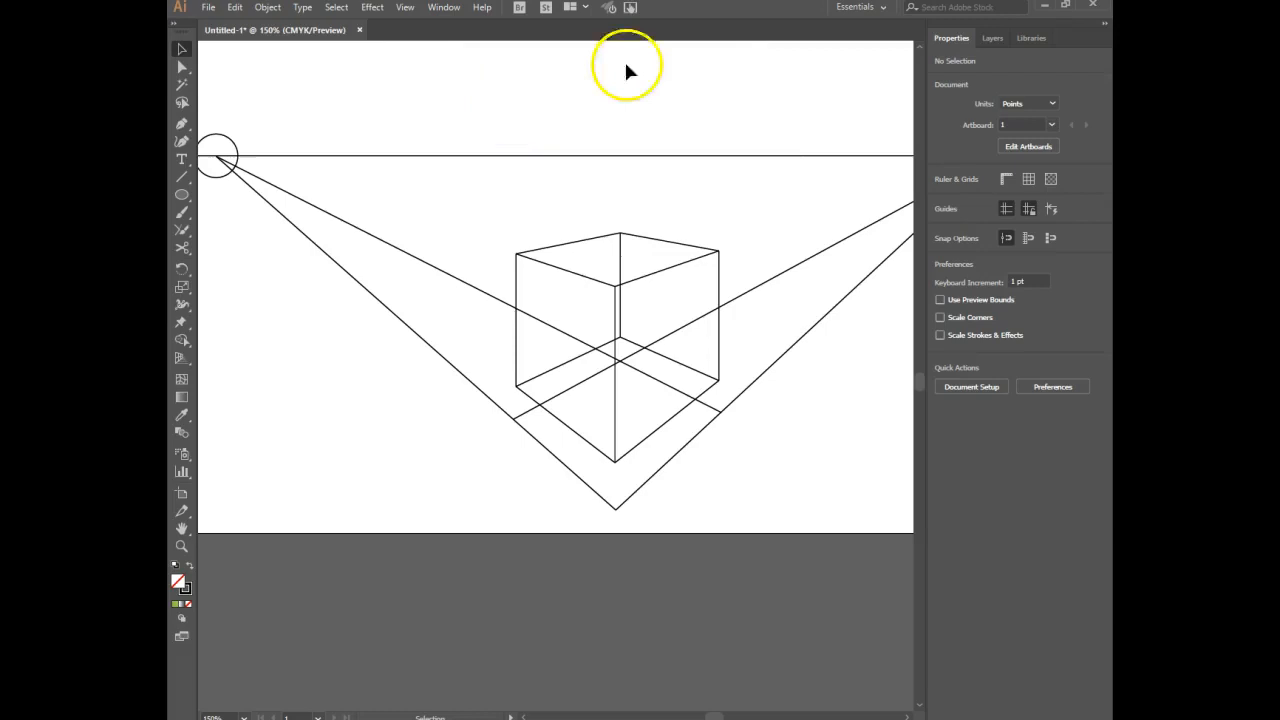
Hide Layer 1 to view only the guide lines drawn on Layer 2.
{"action": "left_click", "coordinate": [995, 38]}
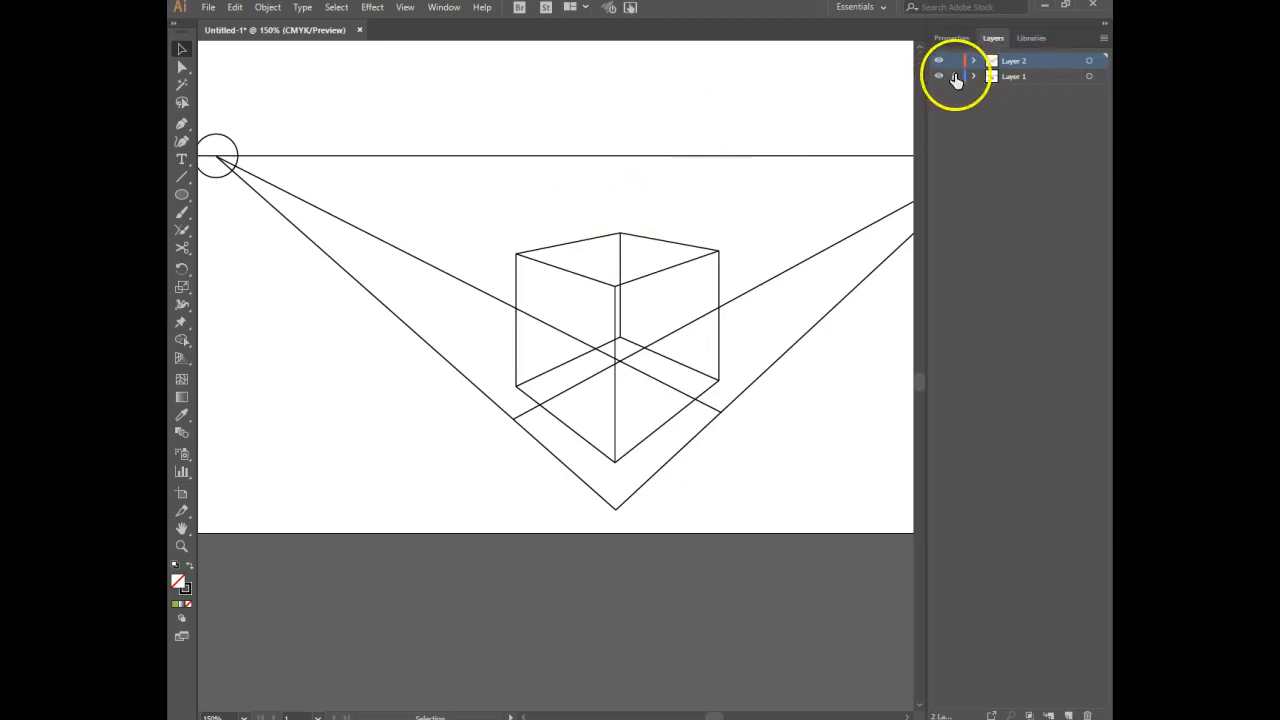
{"action": "left_click_drag", "start_coordinate": [698, 201], "coordinate": [619, 284]}
{"action": "left_click", "coordinate": [982, 101]}
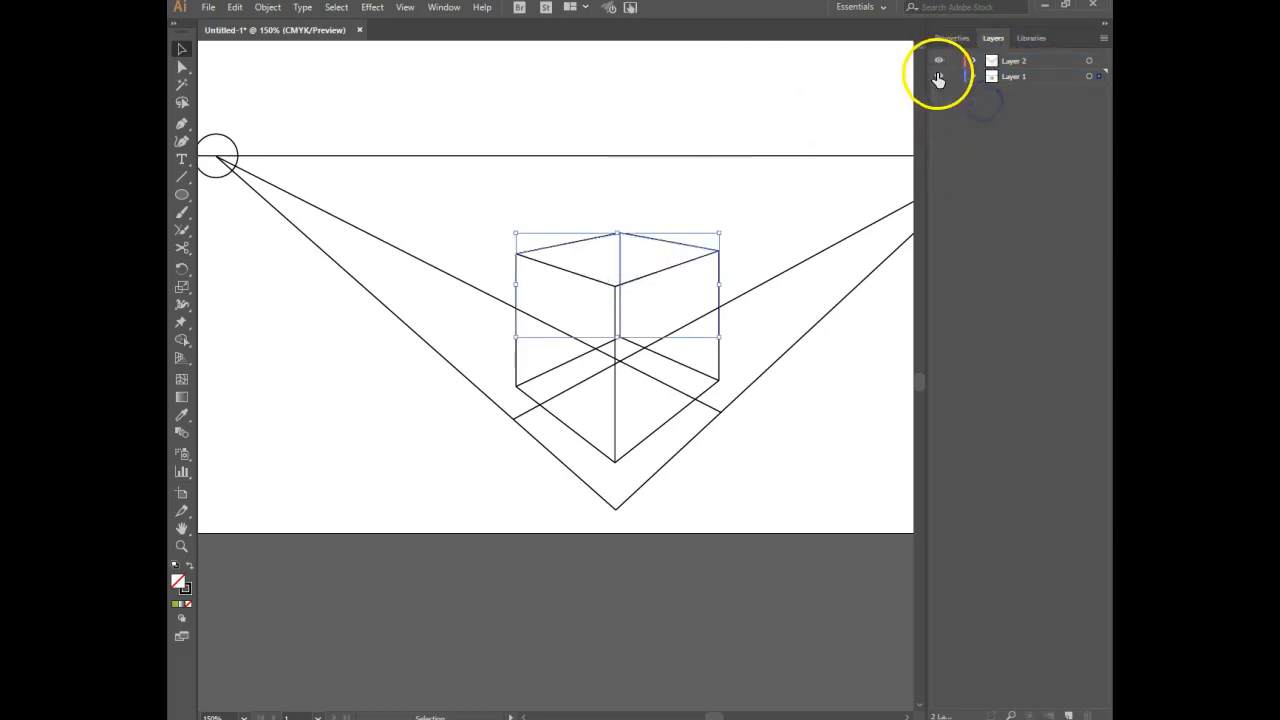
{"action": "left_click", "coordinate": [938, 77]}
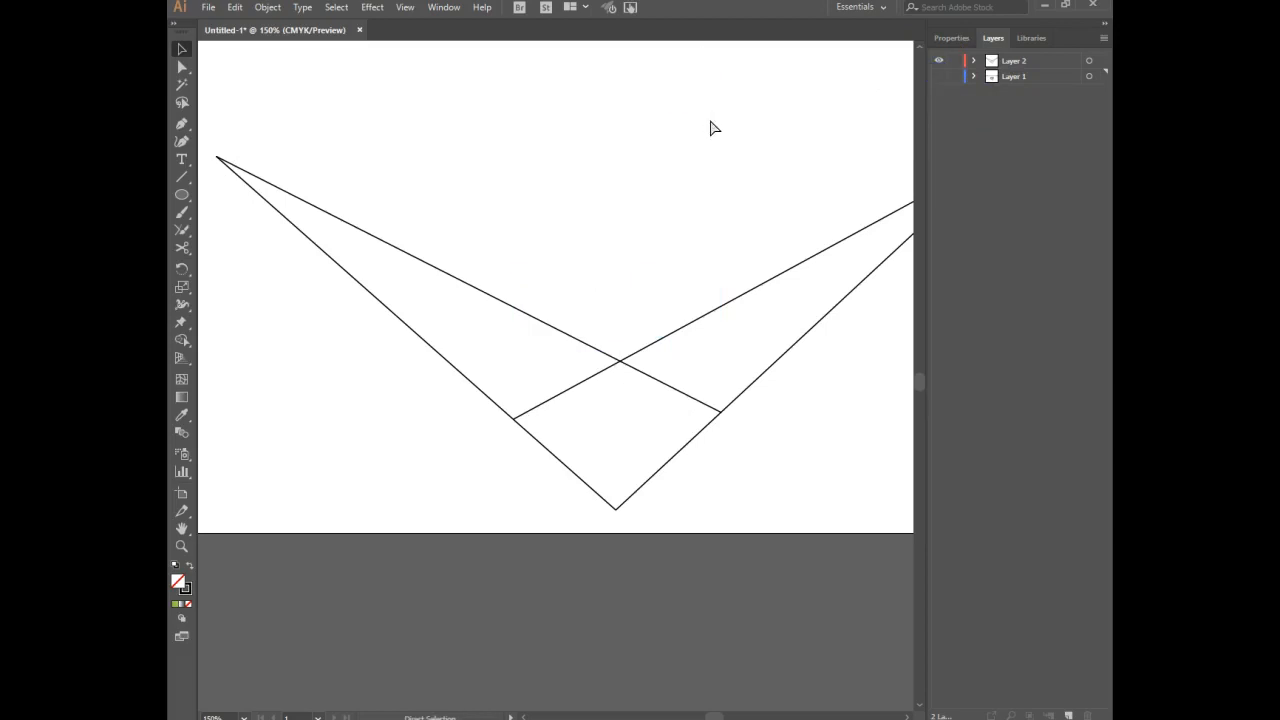
{"action": "key", "text": "ctrl+1"}
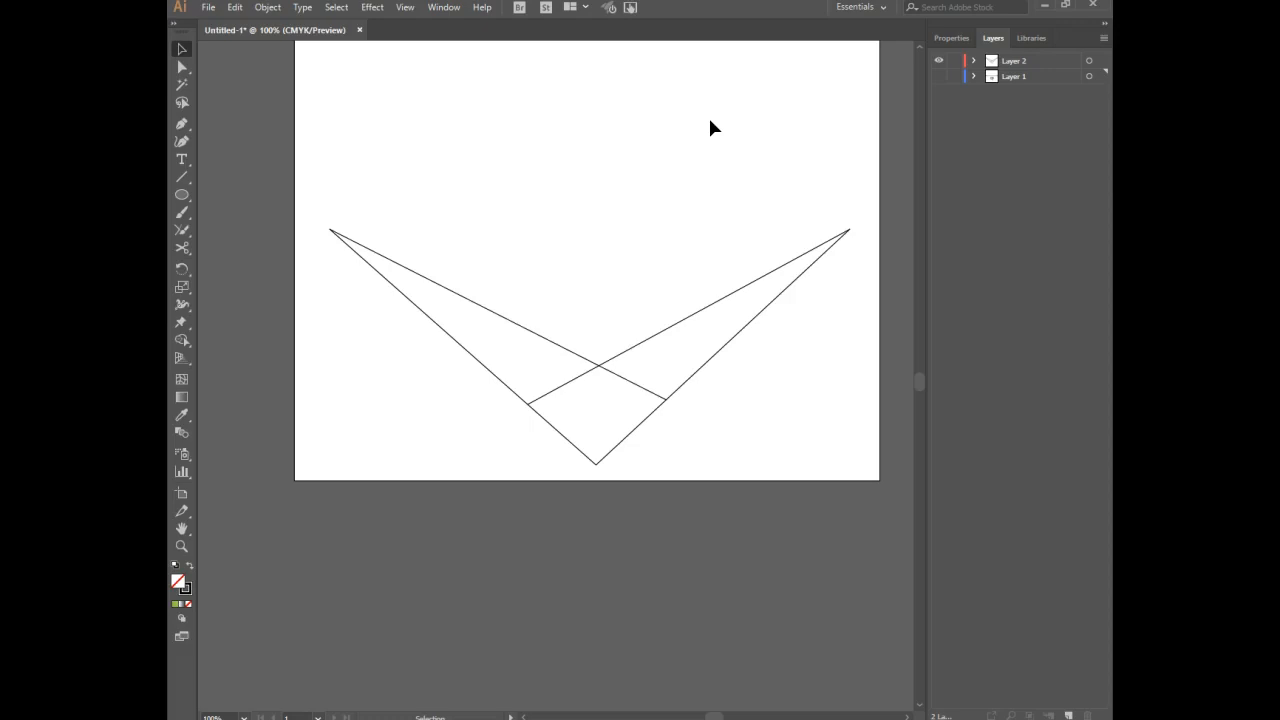
Show Layer 1 again, make Layer 2 the active layer and lock Layer 1.
{"action": "left_click", "coordinate": [938, 76]}
{"action": "left_click", "coordinate": [1044, 62]}
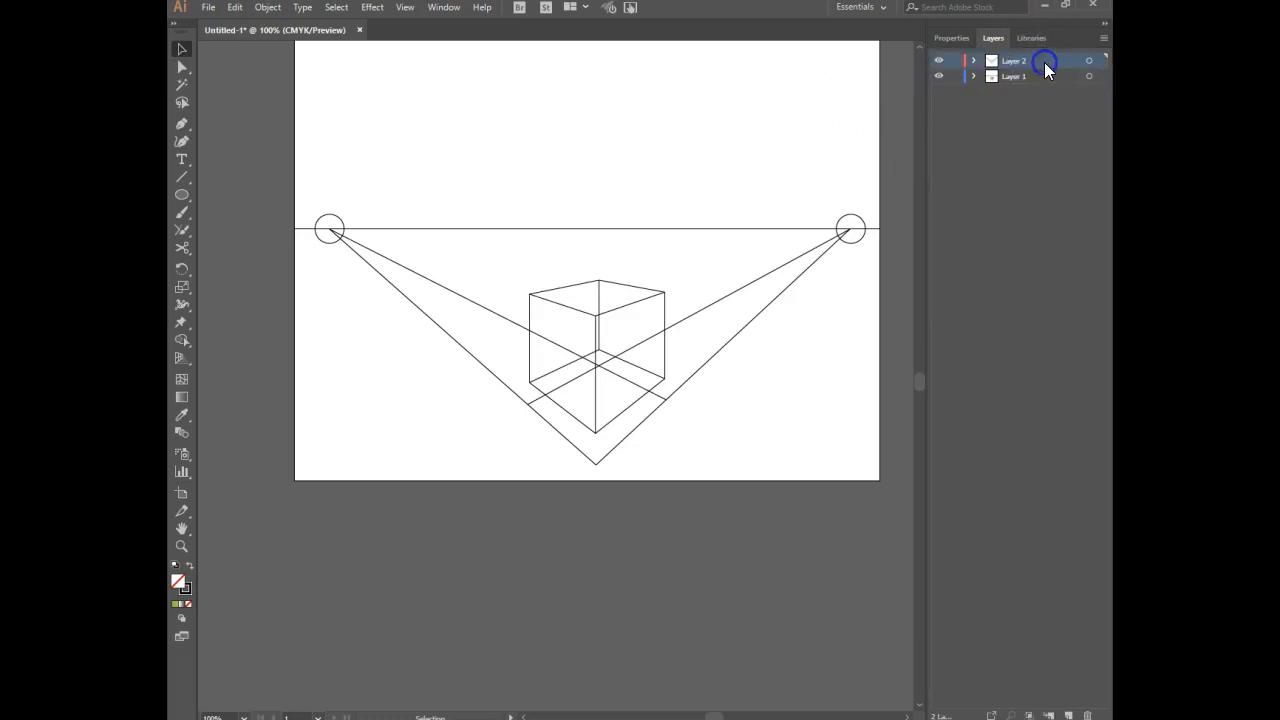
{"action": "left_click", "coordinate": [954, 76]}
Show all hidden objects to bring back the box's green faces and clear the selection.
{"action": "left_click", "coordinate": [268, 9]}
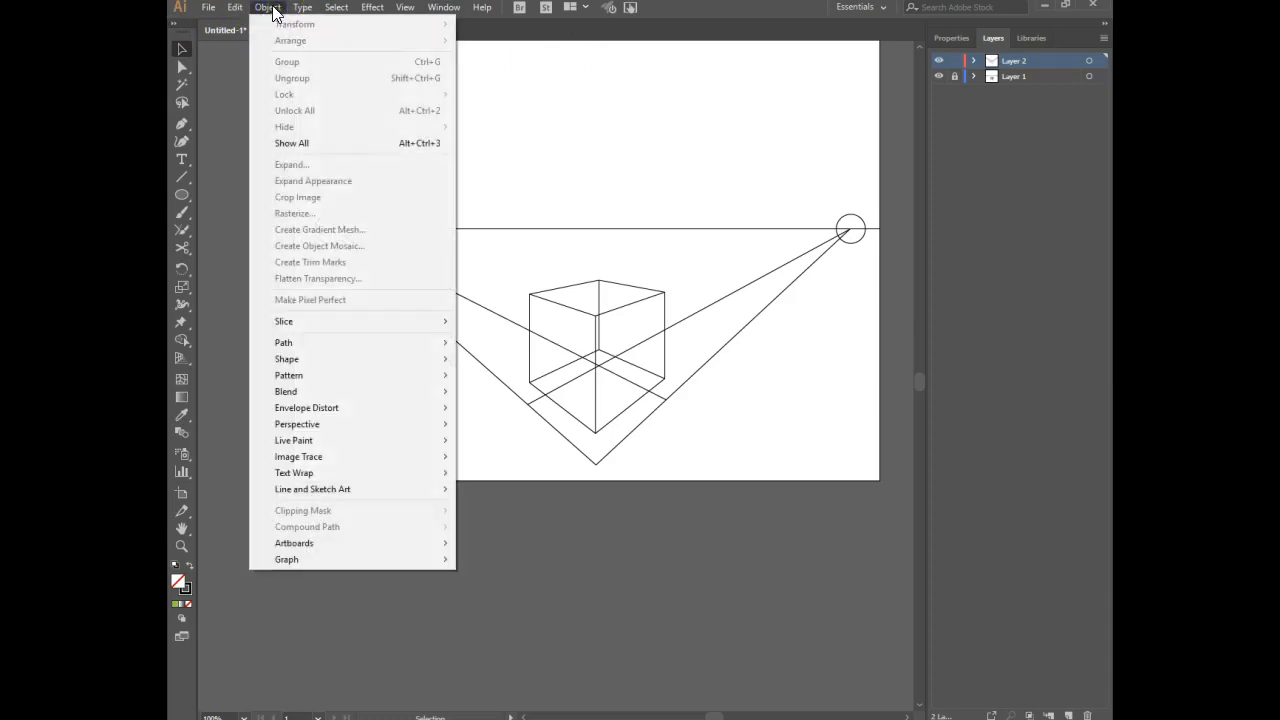
{"action": "left_click", "coordinate": [302, 143]}
{"action": "left_click", "coordinate": [622, 137]}
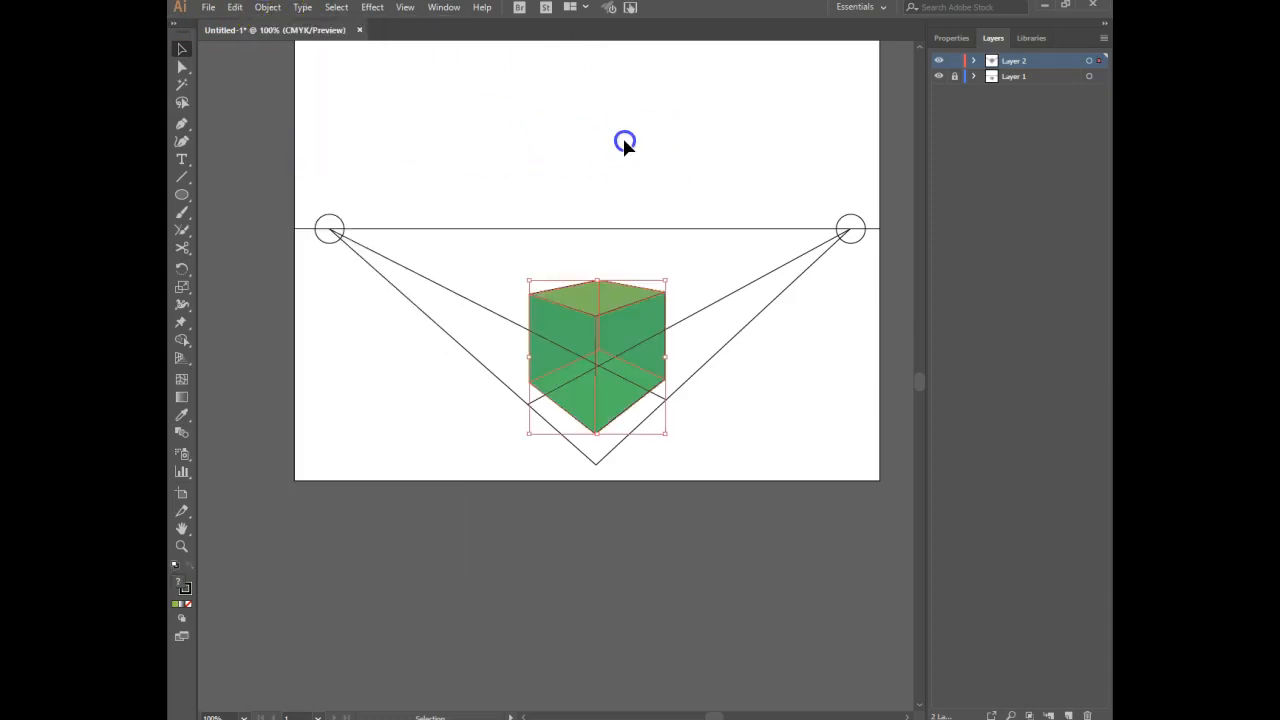
Start the larger base plane's outline with the Pen tool at the rear guide-line crossing and run it to the right corner.
{"action": "key", "text": "ctrl+plus"}
{"action": "key", "text": "ctrl+plus"}
{"action": "key", "text": "space"}
{"action": "left_click_drag", "start_coordinate": [712, 202], "coordinate": [632, 96]}
{"action": "left_click", "coordinate": [181, 123]}
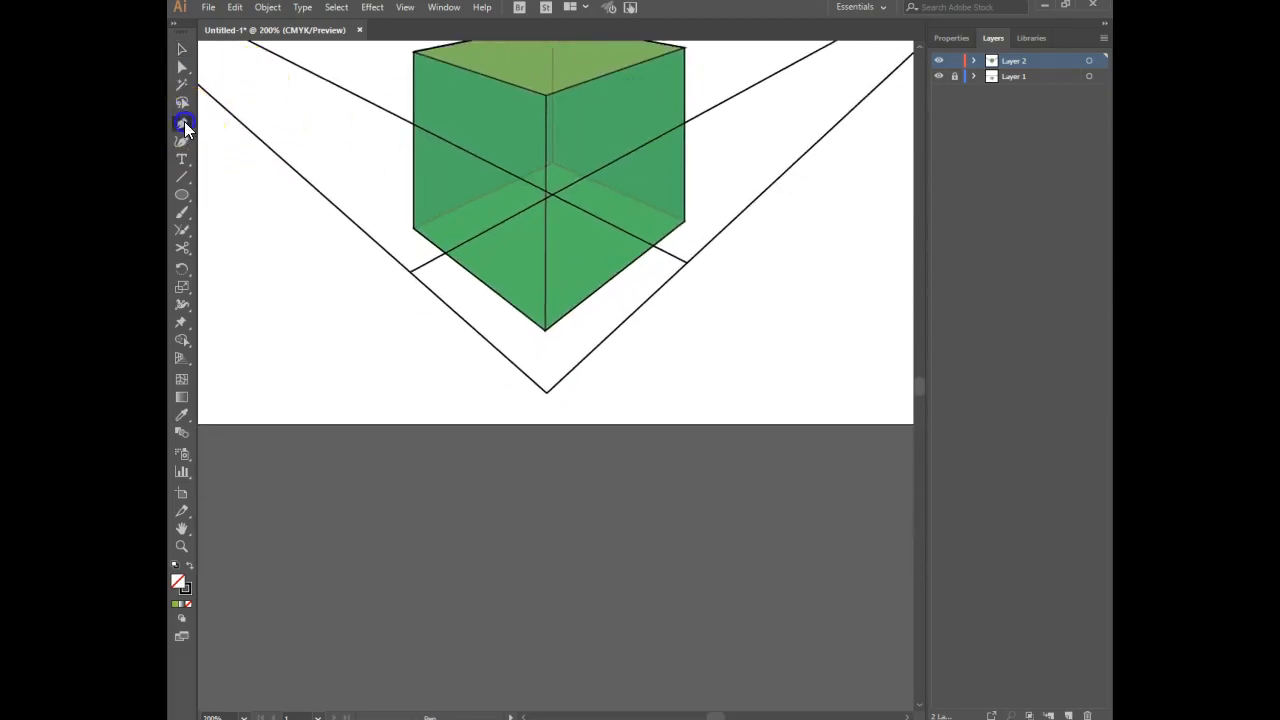
{"action": "left_click", "coordinate": [409, 275]}
{"action": "left_click", "coordinate": [553, 195]}
{"action": "left_click", "coordinate": [687, 262]}
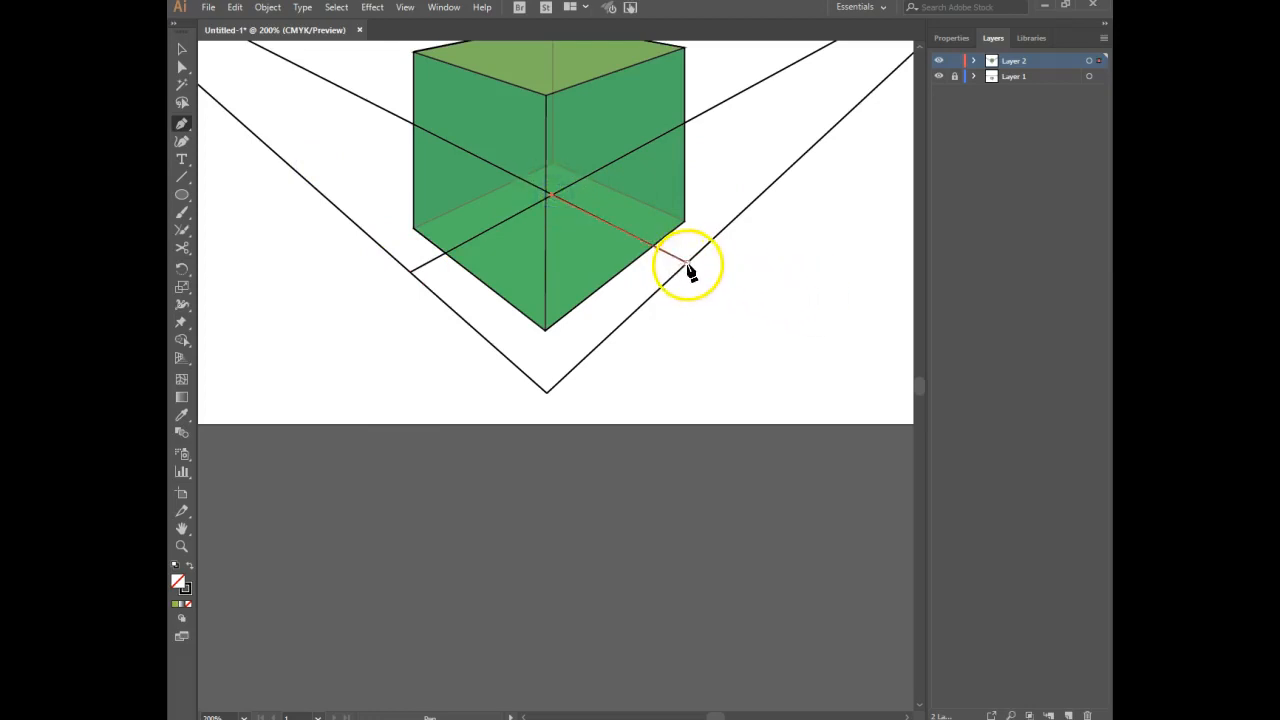
{"action": "left_click", "coordinate": [549, 391]}
{"action": "left_click", "coordinate": [547, 392]}
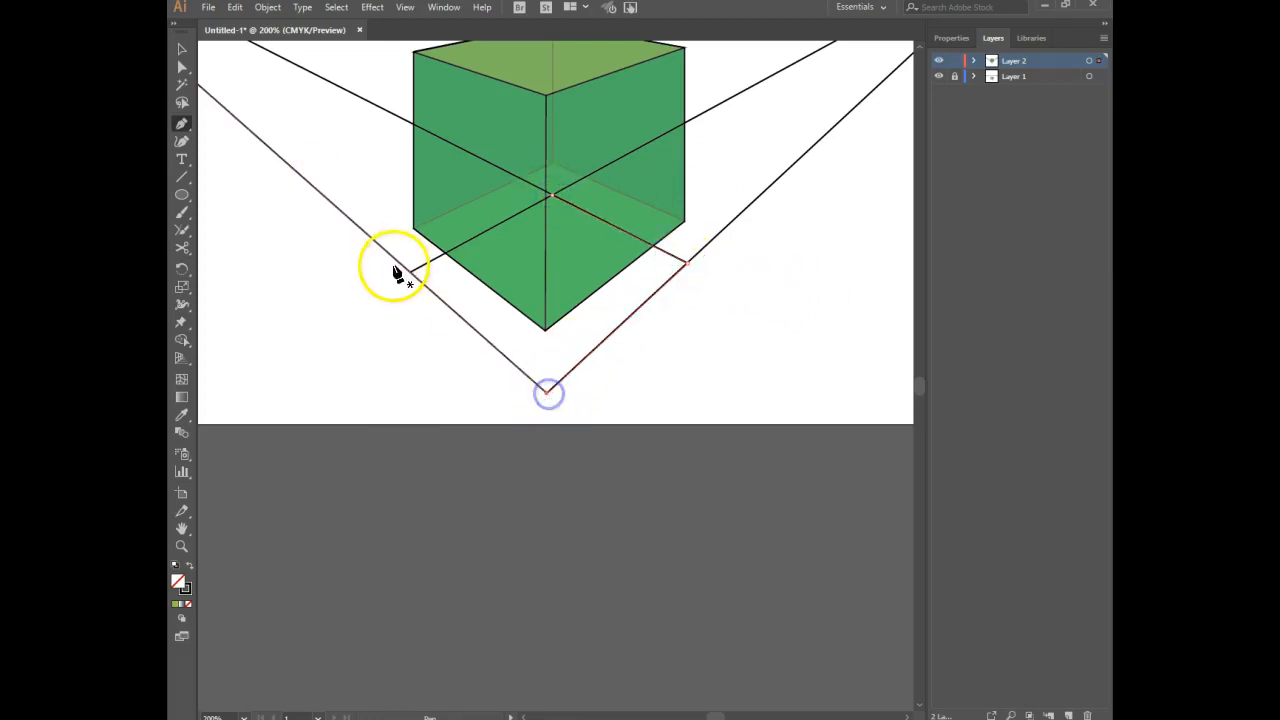
{"action": "key", "text": "ctrl+z"}
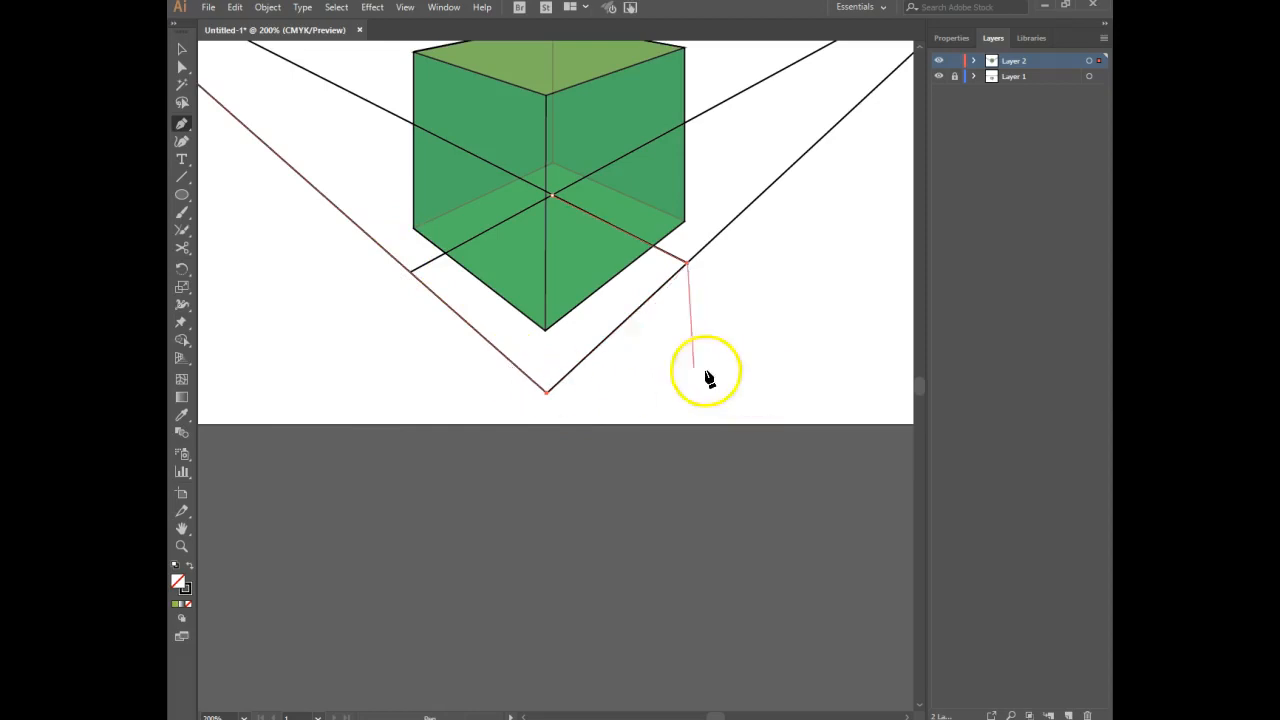
{"action": "key", "text": "ctrl+z"}
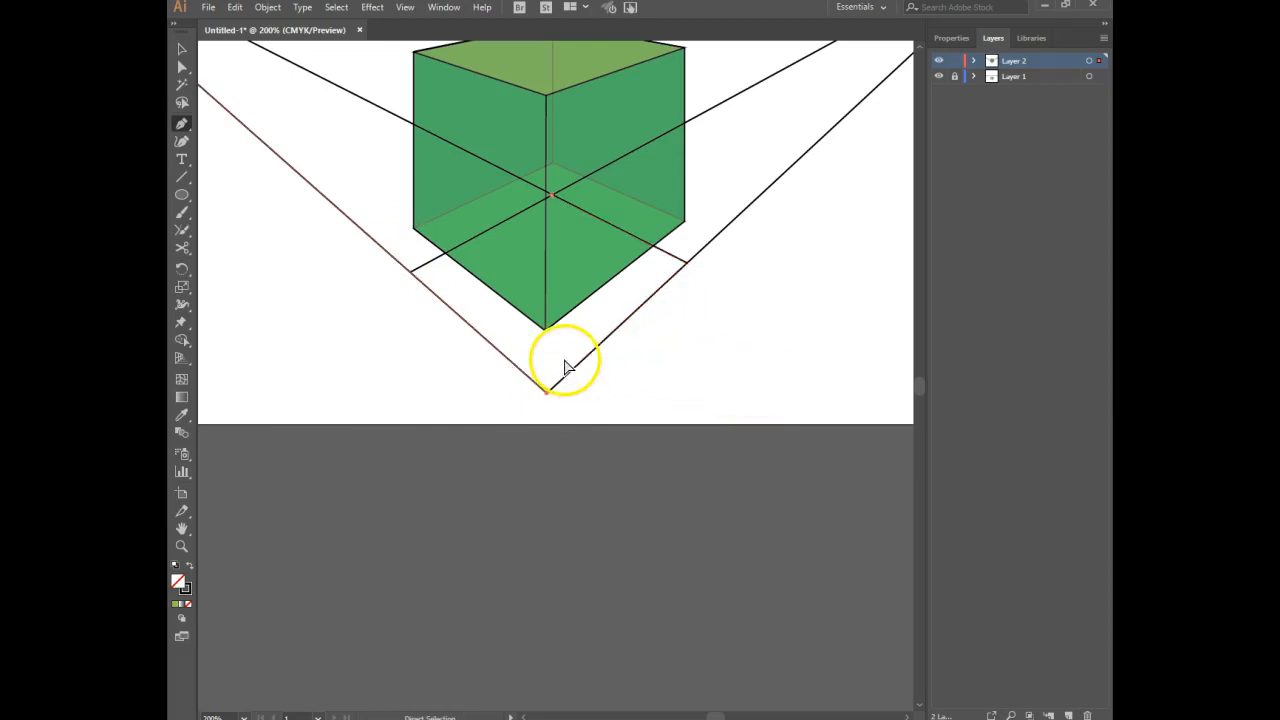
Complete the base plane's outline through its right, front and left corners and close it at the rear guide-line crossing.
{"action": "left_click", "coordinate": [687, 264]}
{"action": "left_click", "coordinate": [547, 382]}
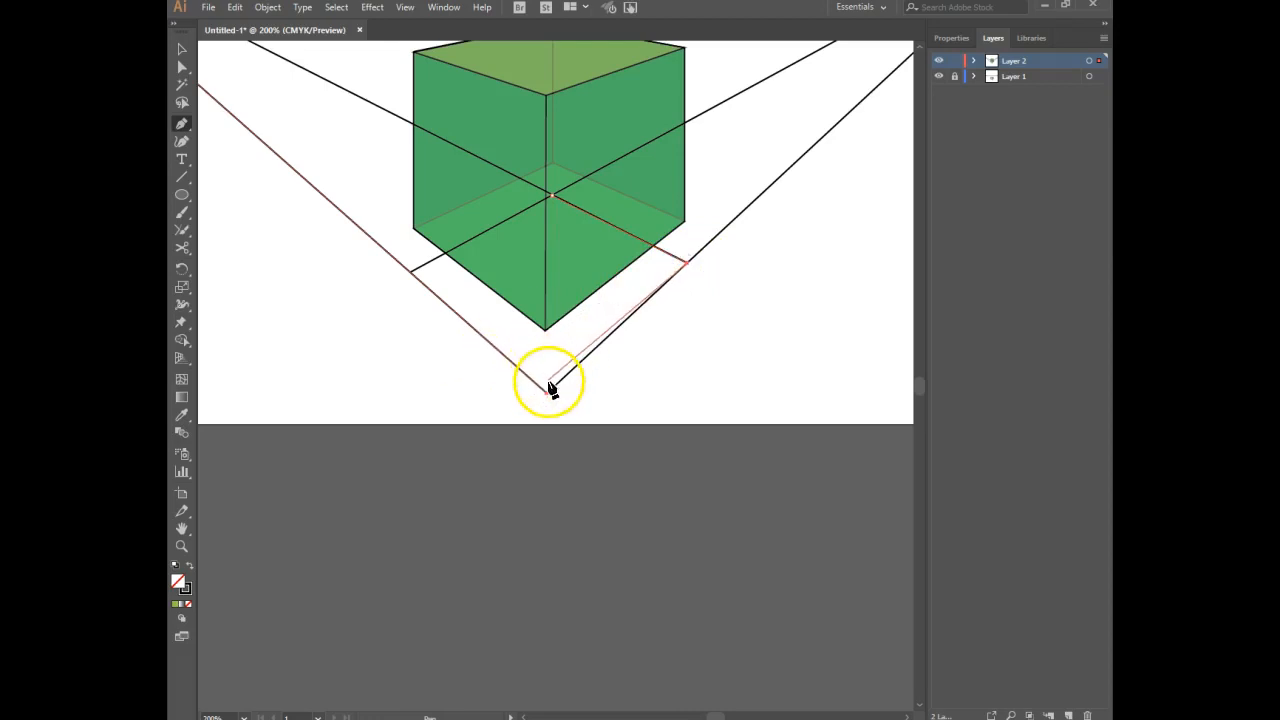
{"action": "left_click", "coordinate": [425, 274]}
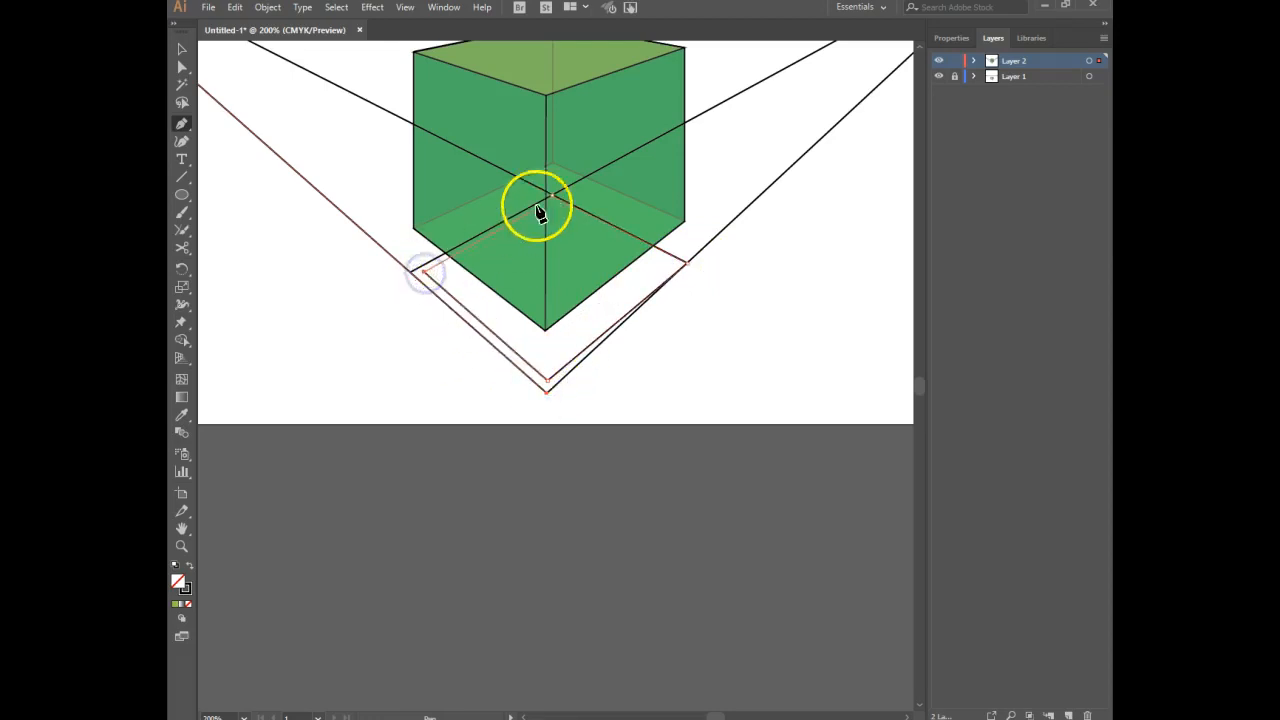
{"action": "left_click", "coordinate": [552, 196]}
Move the base plane's front and left anchor points exactly onto the corresponding guide-line intersections.
{"action": "left_click", "coordinate": [181, 67]}
{"action": "left_click", "coordinate": [548, 381]}
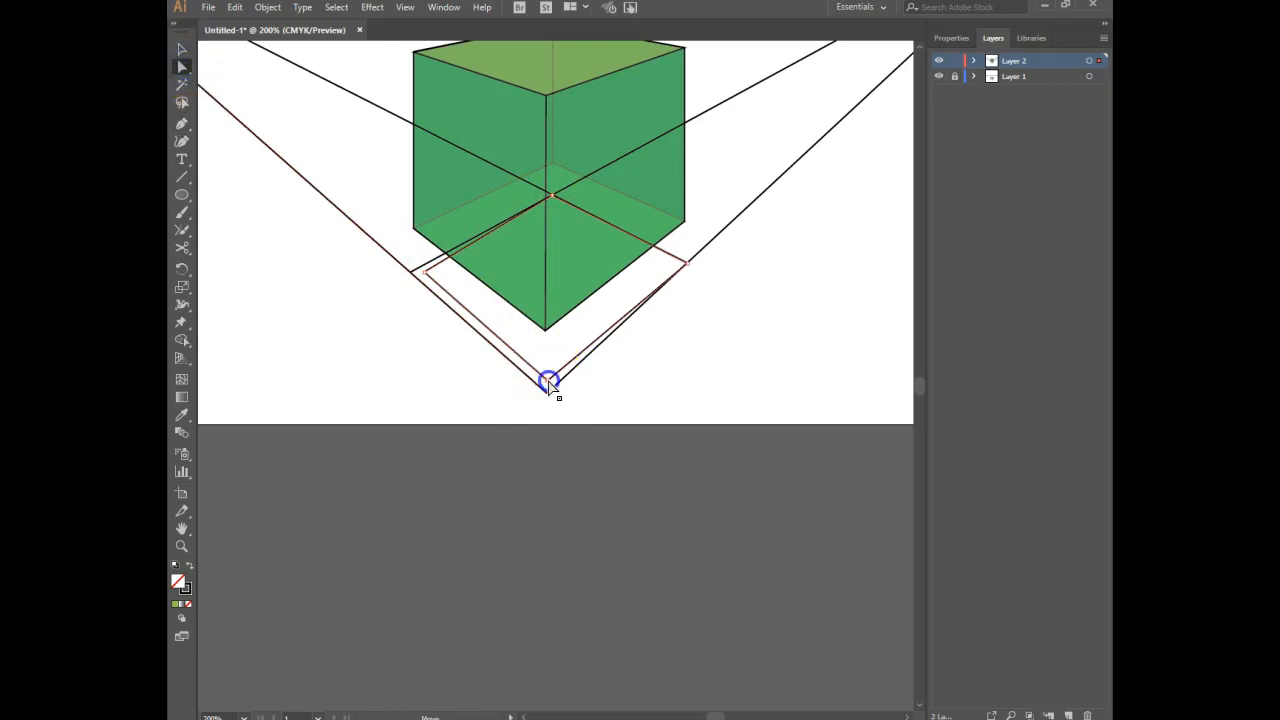
{"action": "left_click_drag", "start_coordinate": [548, 381], "coordinate": [547, 391]}
{"action": "left_click_drag", "start_coordinate": [424, 272], "coordinate": [410, 274]}
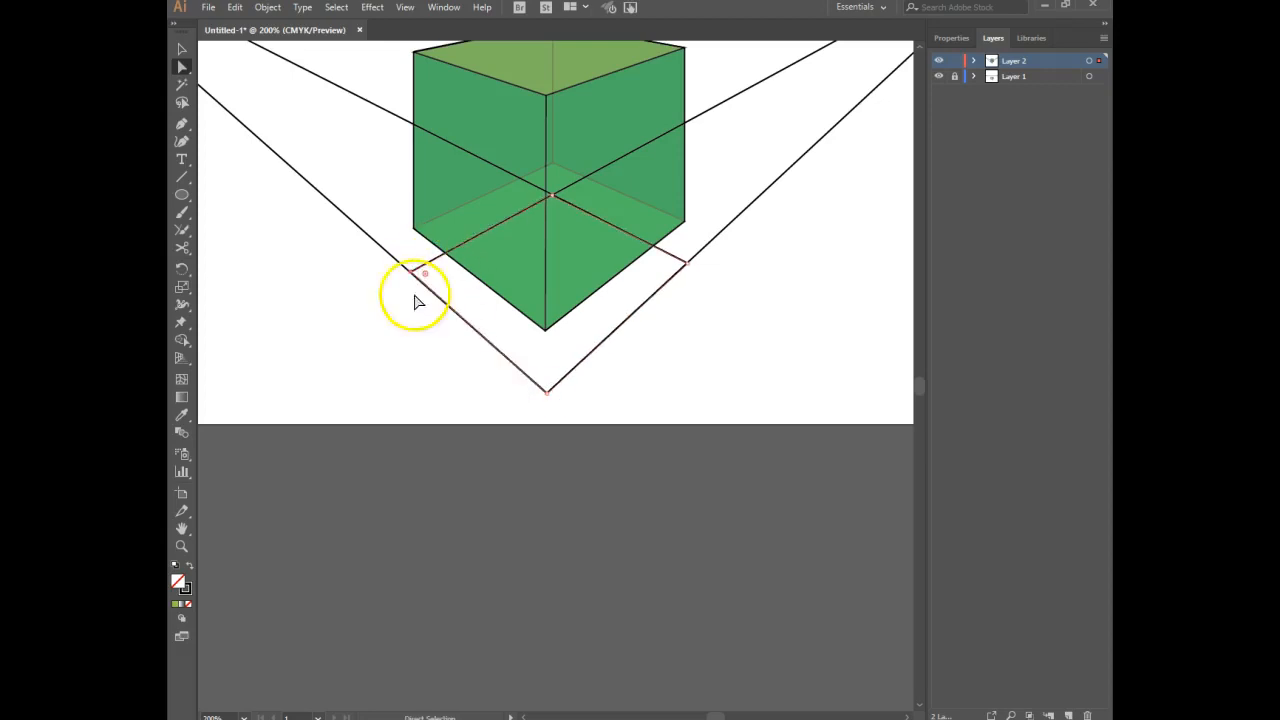
Fill the larger base plane with black and send it to the back, behind the green box.
{"action": "left_click", "coordinate": [955, 34]}
{"action": "left_click", "coordinate": [942, 200]}
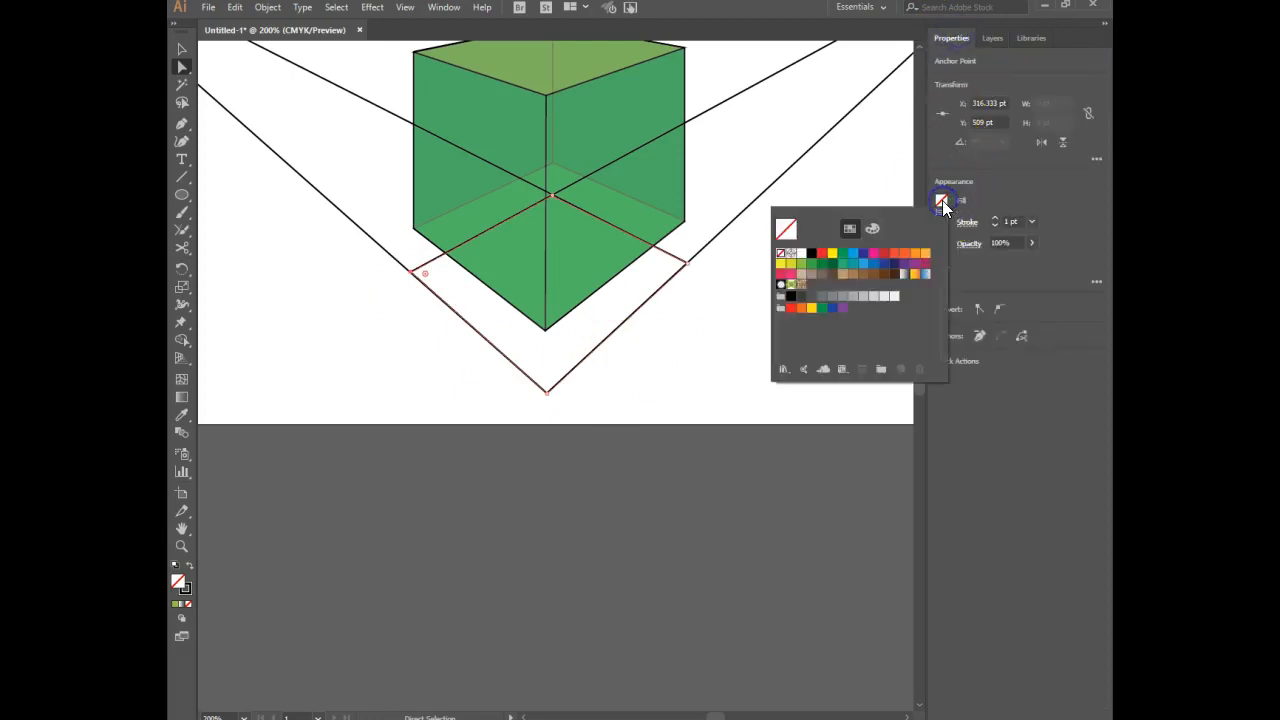
{"action": "left_click", "coordinate": [810, 254]}
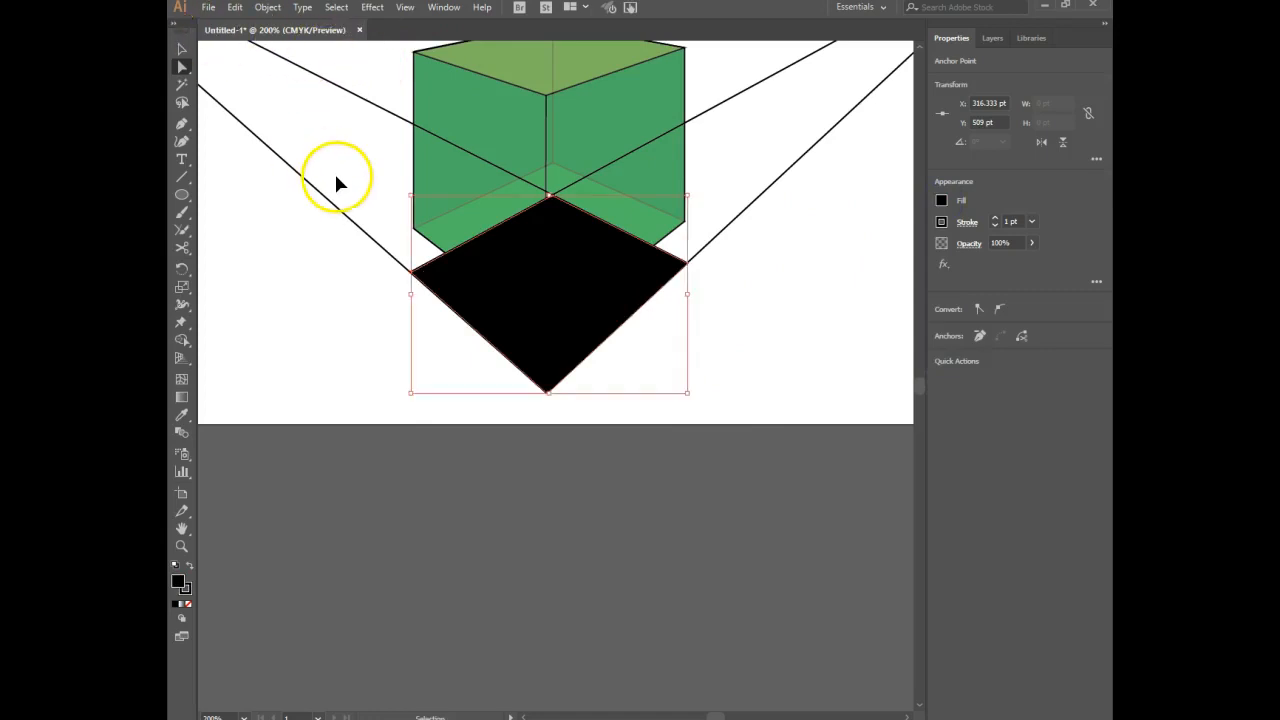
{"action": "key", "text": "ctrl+0"}
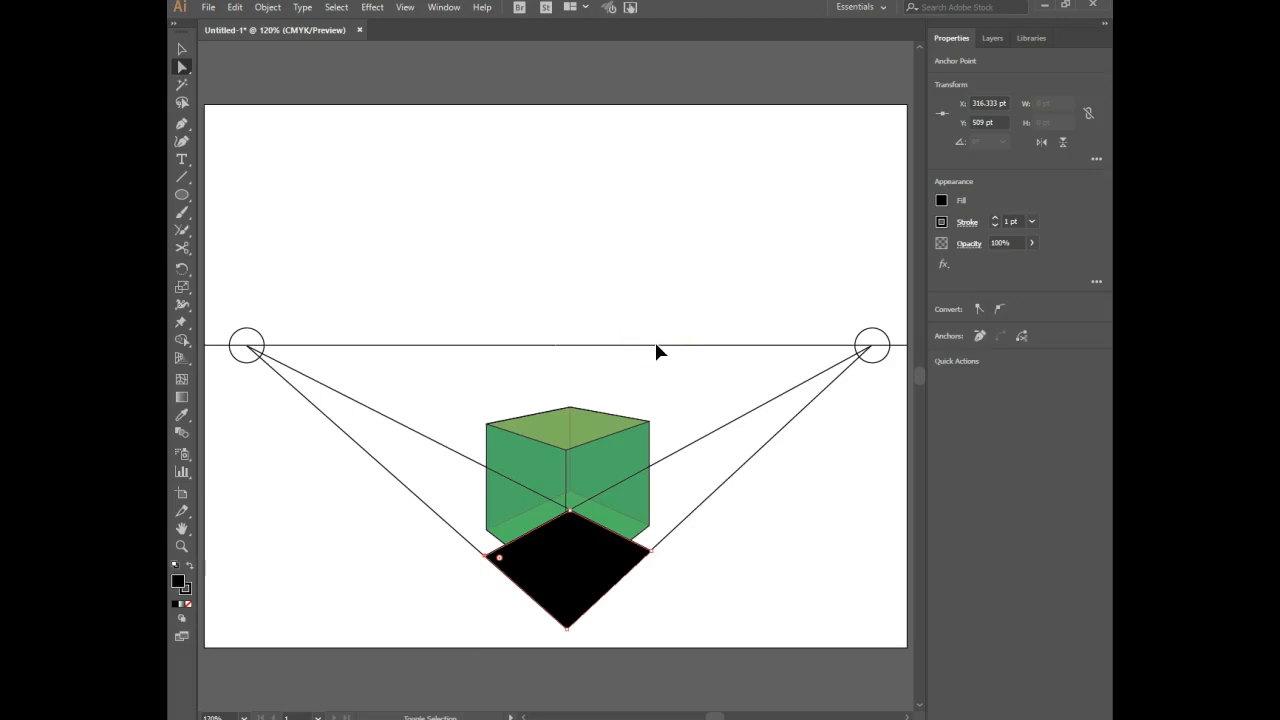
{"action": "key", "text": "ctrl+shift+["}
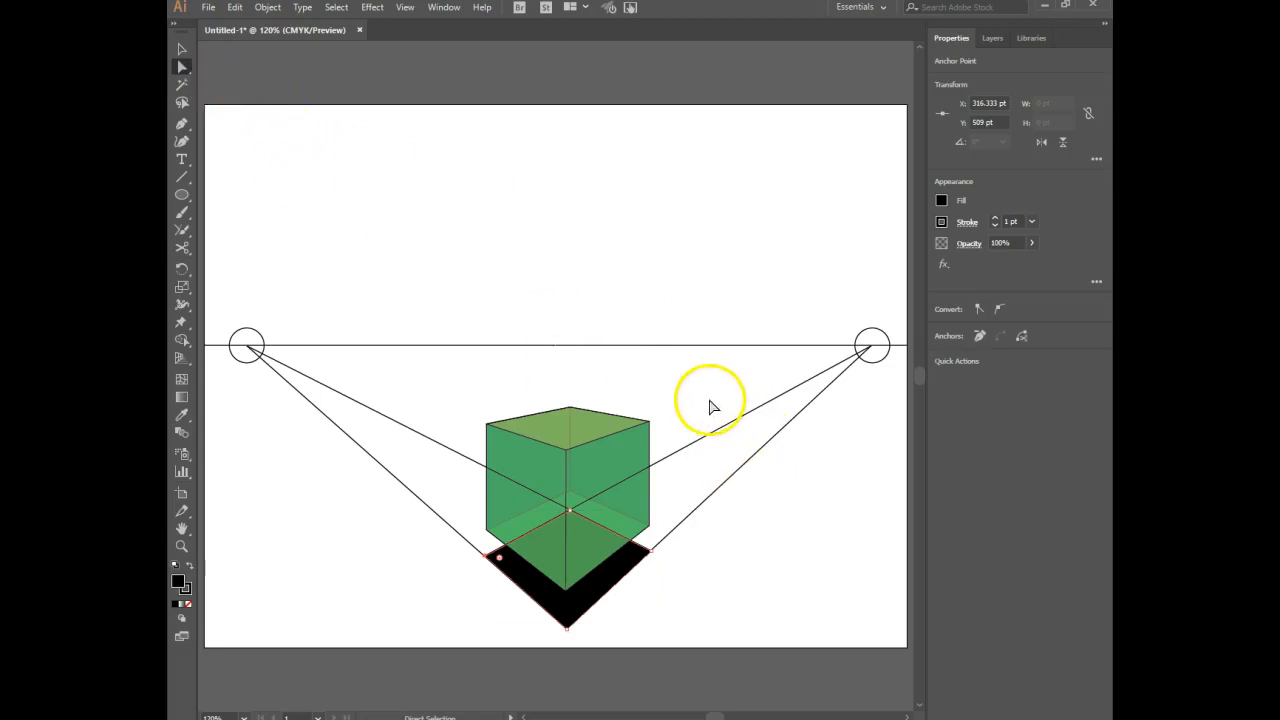
Delete the guide lines running from both vanishing points to the base plane.
{"action": "left_click", "coordinate": [180, 50]}
{"action": "left_click_drag", "start_coordinate": [752, 406], "coordinate": [760, 508]}
{"action": "left_click_drag", "start_coordinate": [390, 394], "coordinate": [353, 507]}
{"action": "key", "text": "Delete"}
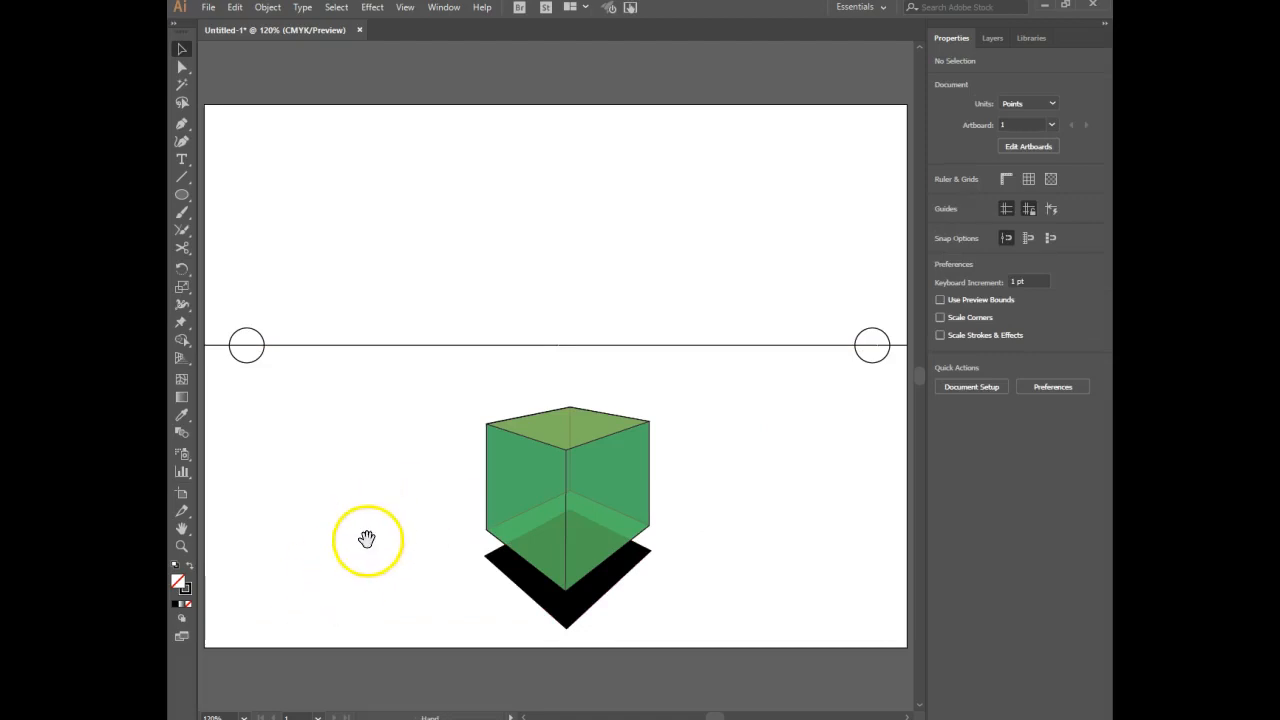
Apply a Gaussian Blur with a radius of 10 pixels to the black base plane.
{"action": "left_click_drag", "start_coordinate": [366, 534], "coordinate": [363, 469]}
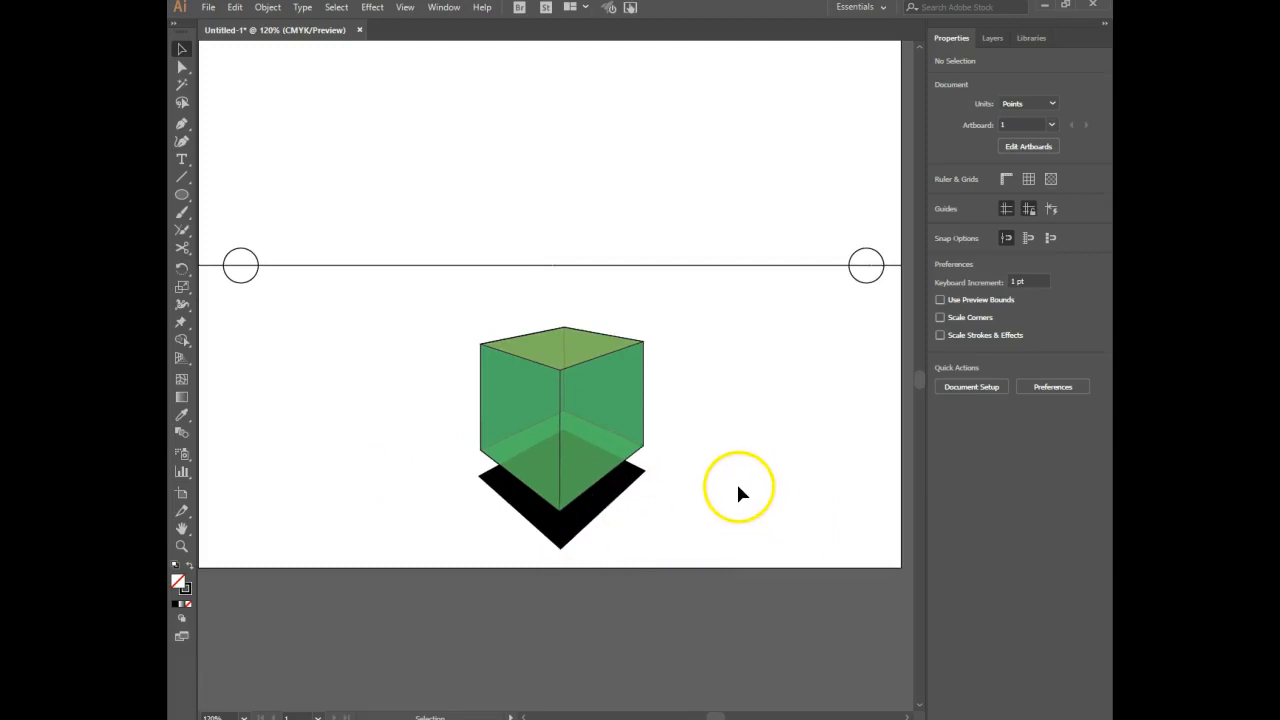
{"action": "left_click", "coordinate": [620, 485]}
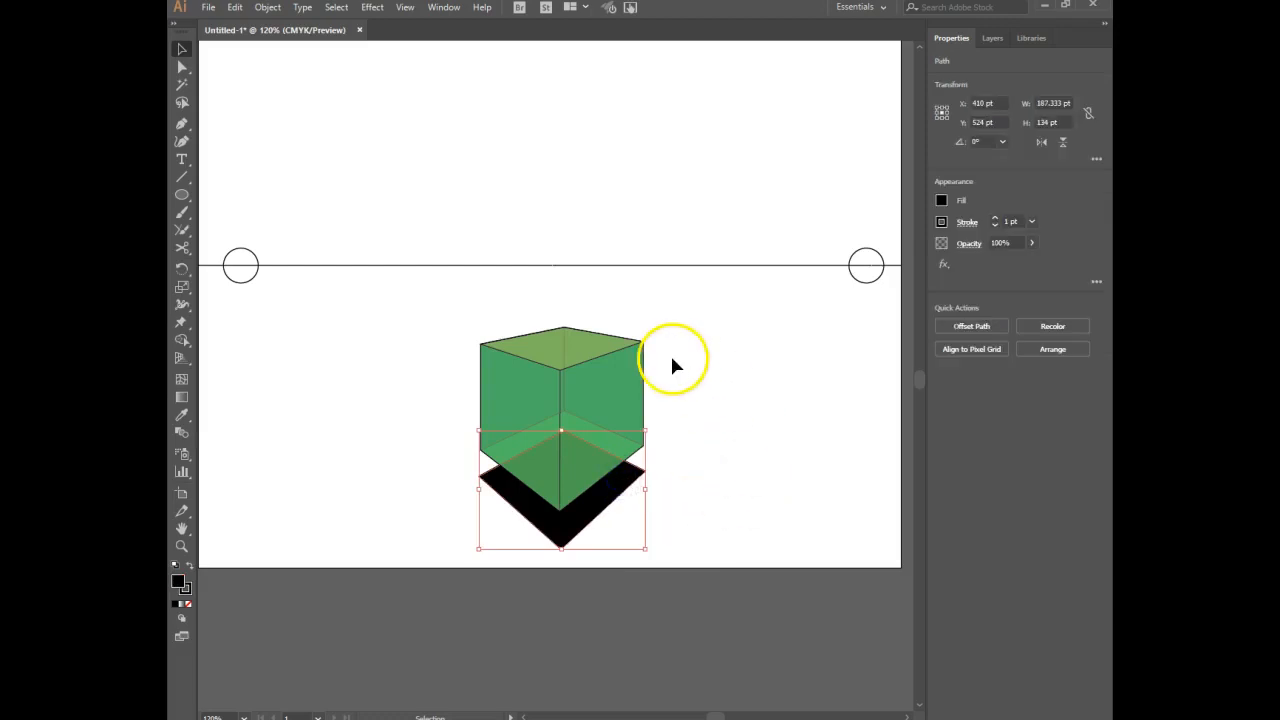
{"action": "left_click", "coordinate": [374, 8]}
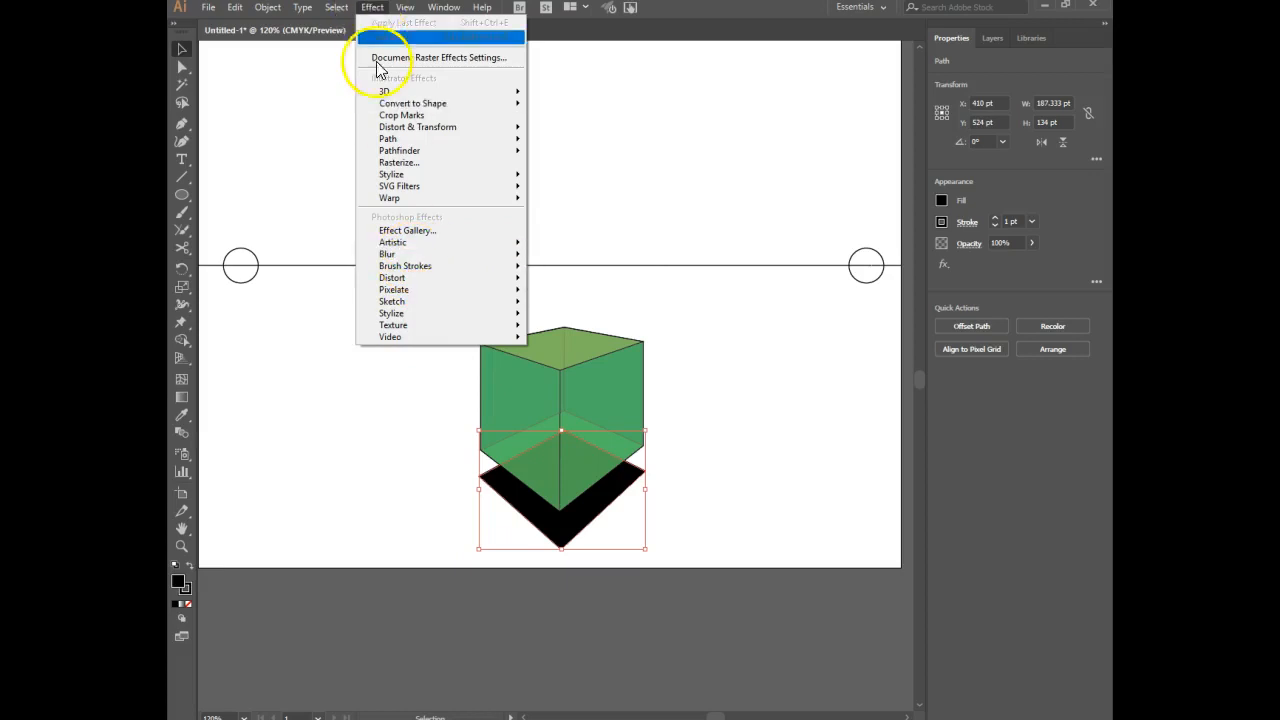
{"action": "mouse_move", "coordinate": [412, 262]}
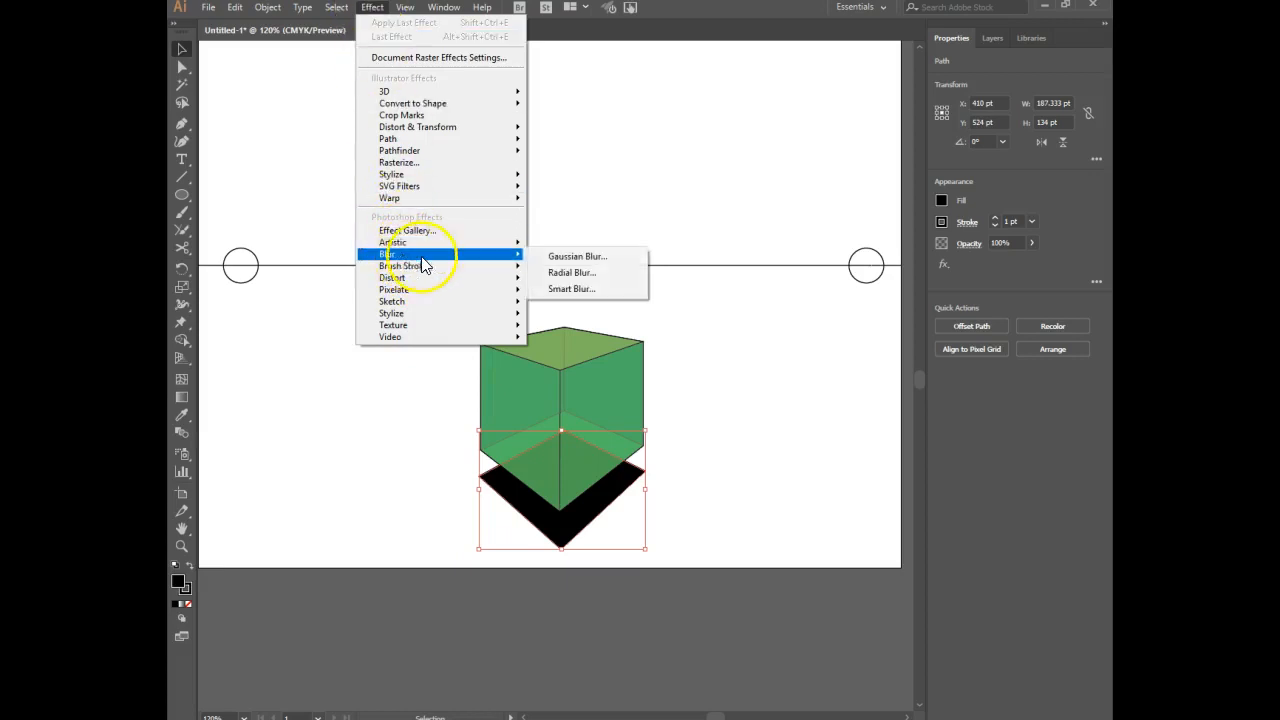
{"action": "left_click", "coordinate": [571, 254]}
{"action": "left_click_drag", "start_coordinate": [600, 314], "coordinate": [780, 340]}
{"action": "left_click", "coordinate": [729, 408]}
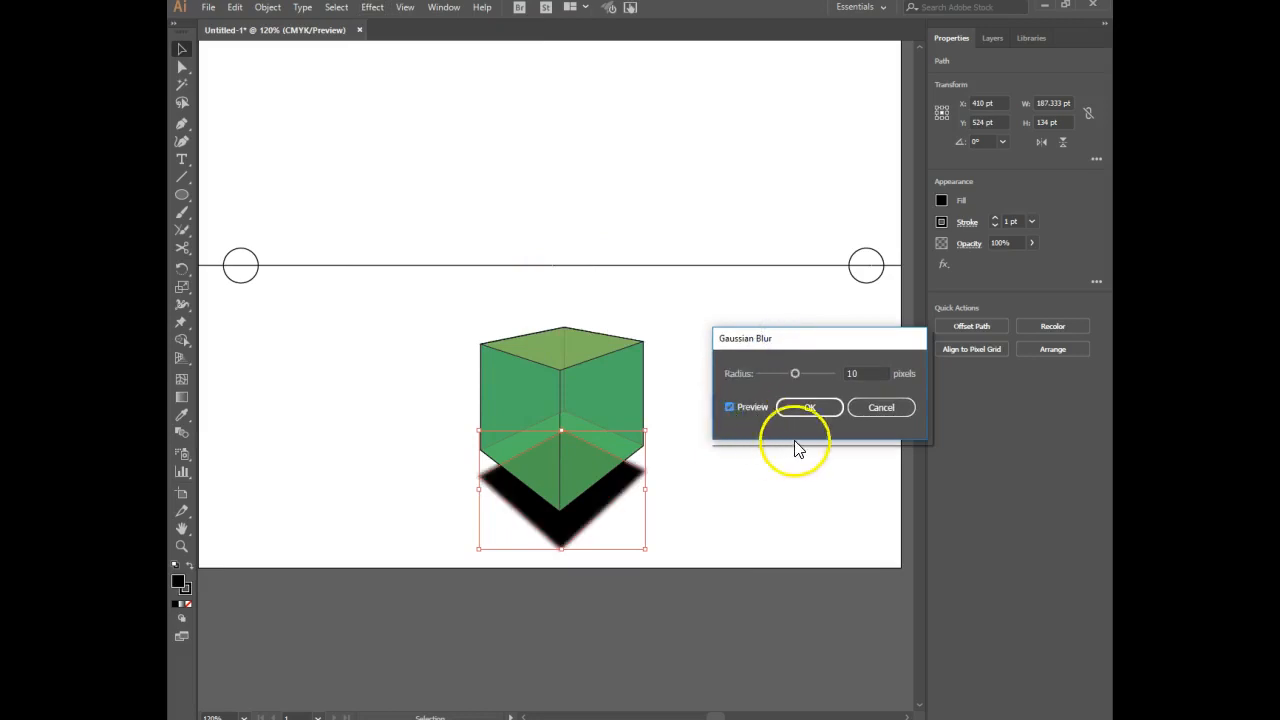
{"action": "left_click_drag", "start_coordinate": [793, 373], "coordinate": [795, 376]}
{"action": "left_click", "coordinate": [810, 408]}
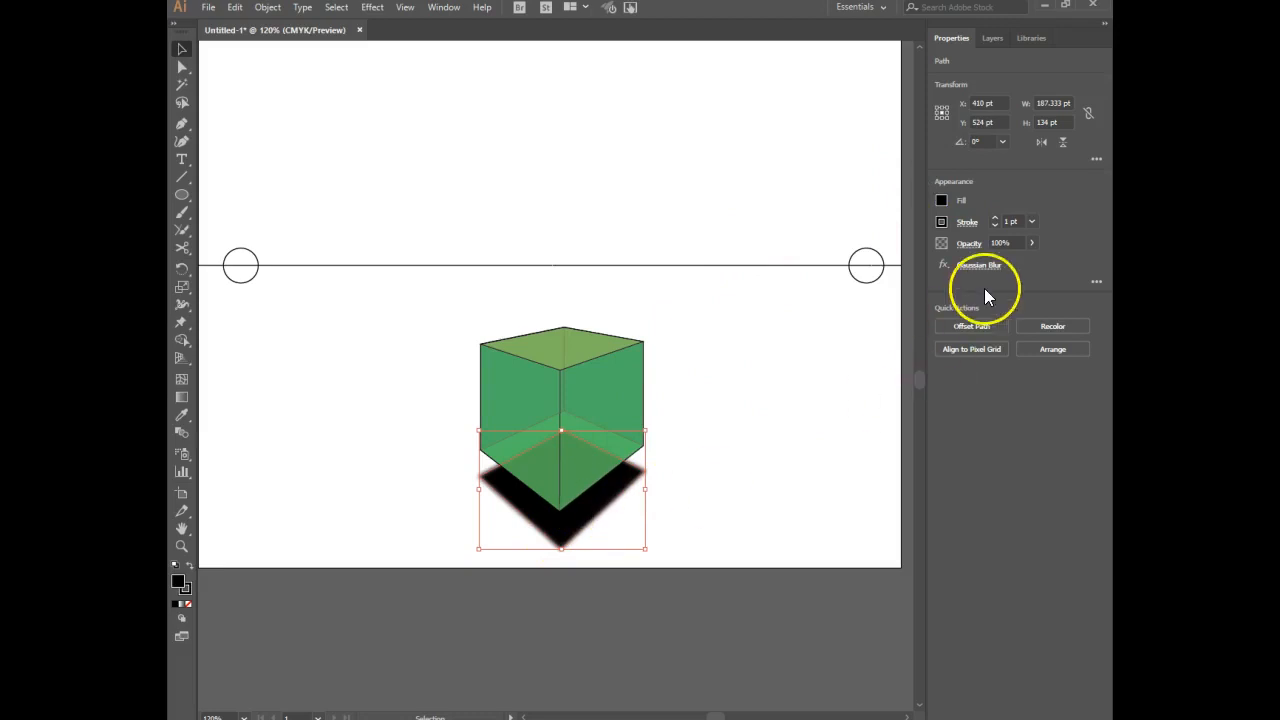
Try the blurred black plane at 80% opacity.
{"action": "left_click", "coordinate": [998, 242]}
{"action": "type", "text": "80"}
{"action": "key", "text": "Return"}
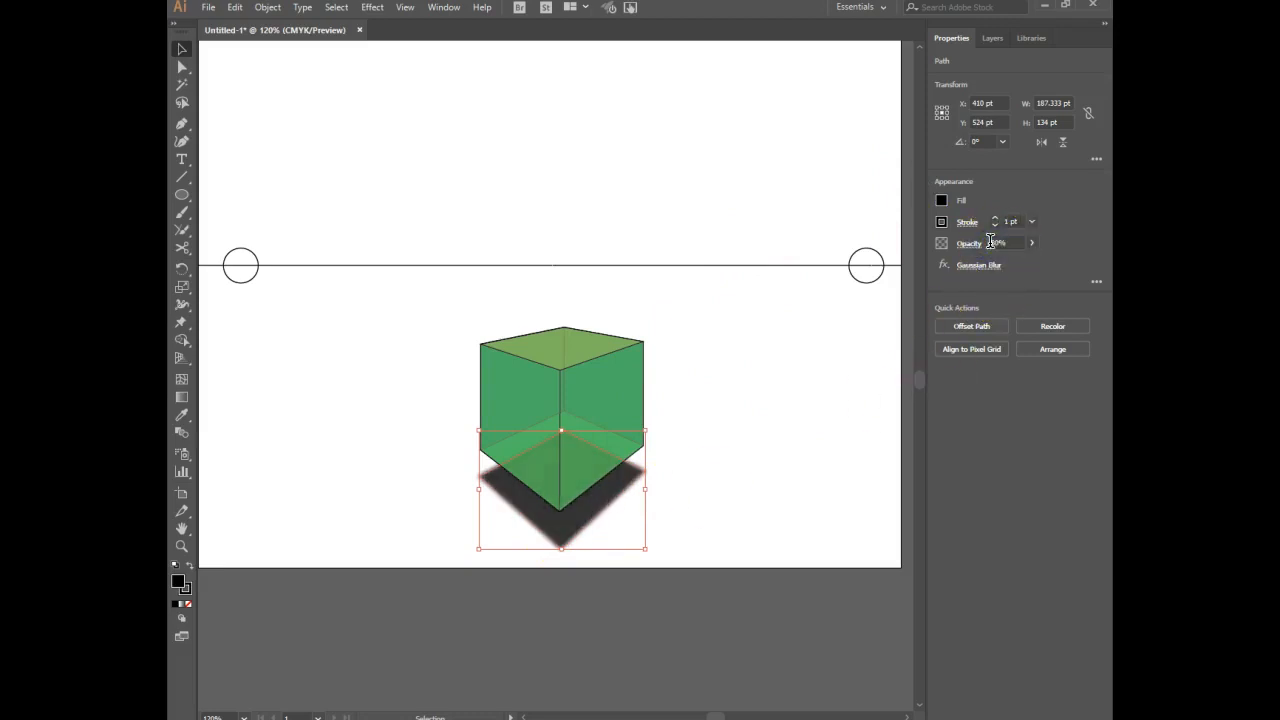
Set the blurred black plane's opacity to 60% and clear the selection.
{"action": "left_click", "coordinate": [994, 243]}
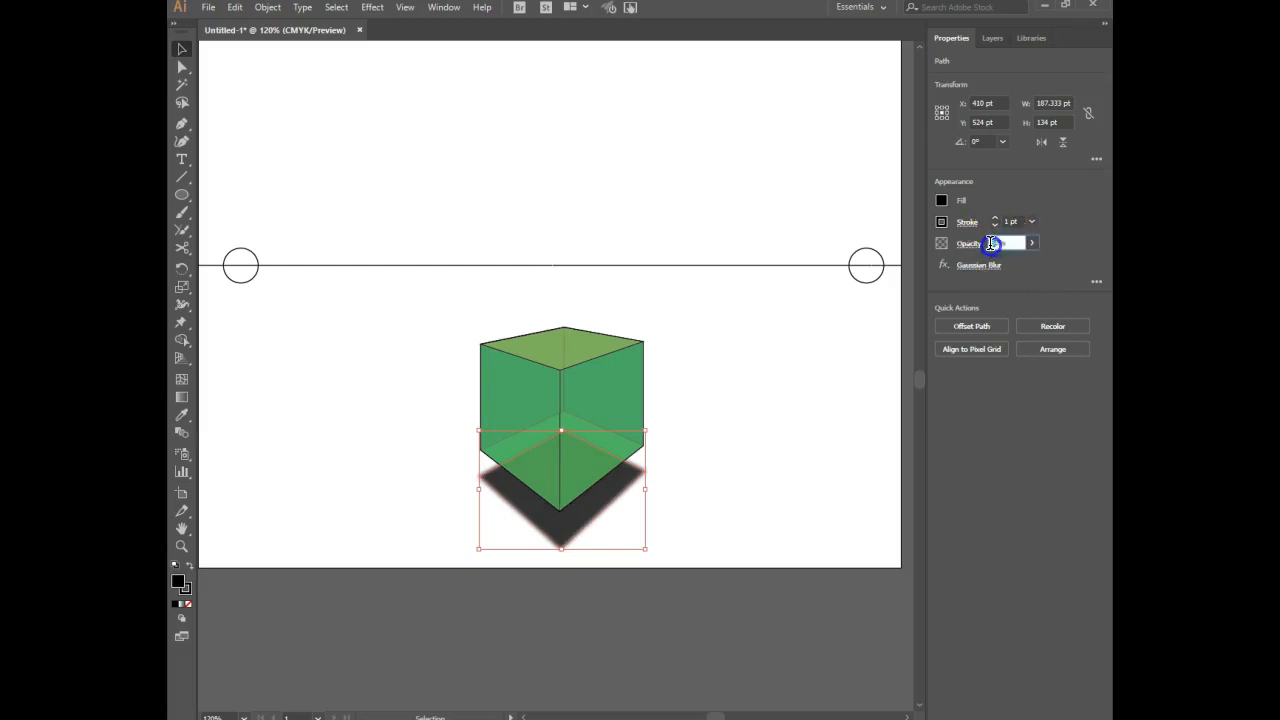
{"action": "type", "text": "60"}
{"action": "key", "text": "Return"}
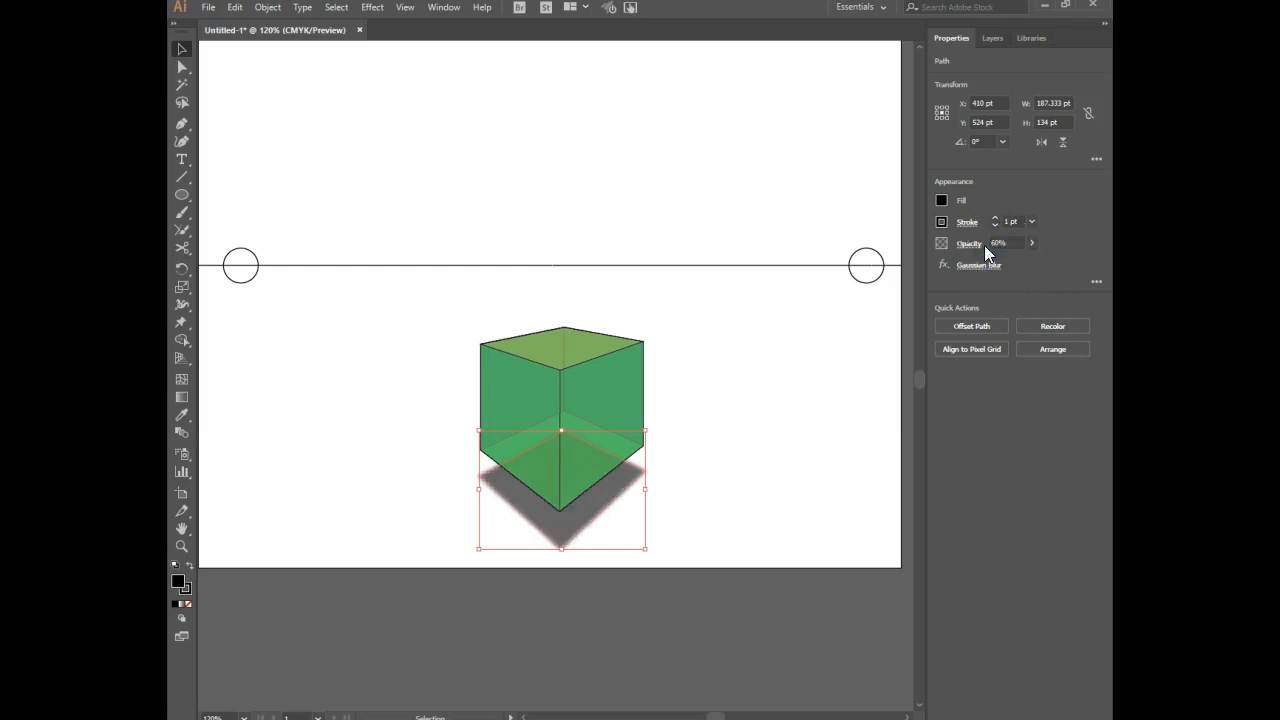
{"action": "left_click", "coordinate": [777, 389]}
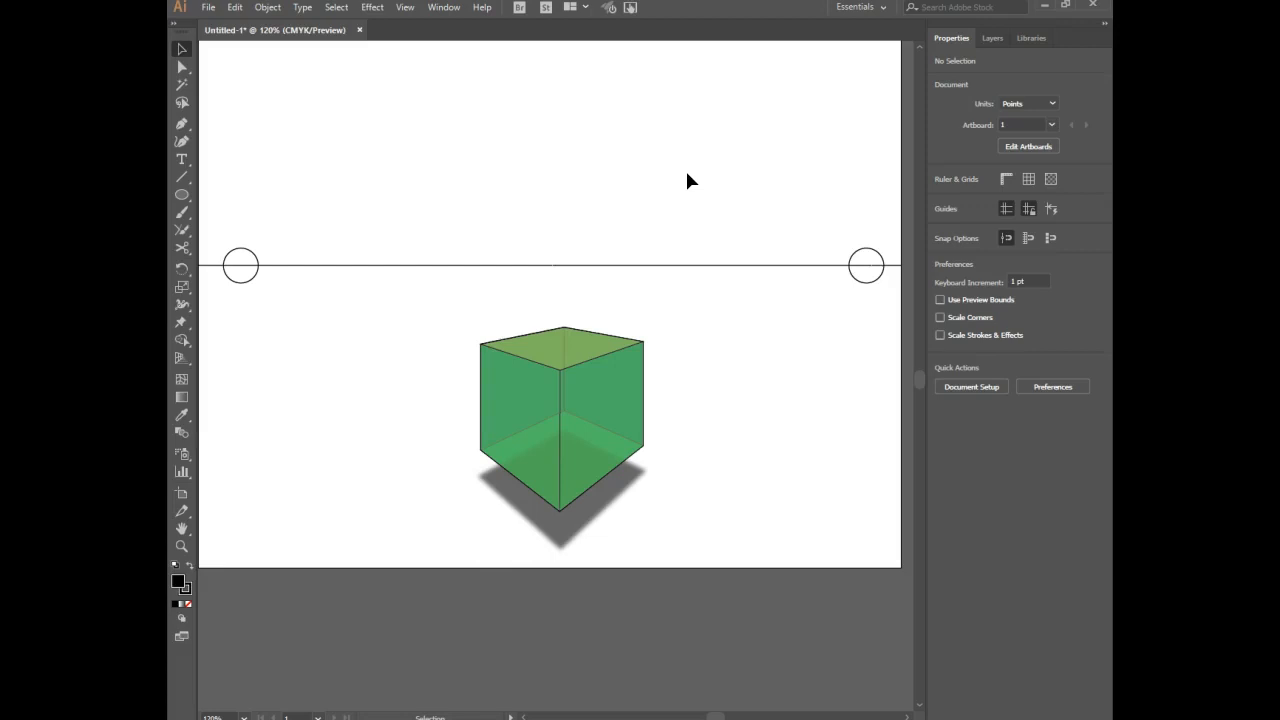
{"action": "left_click", "coordinate": [658, 175]}
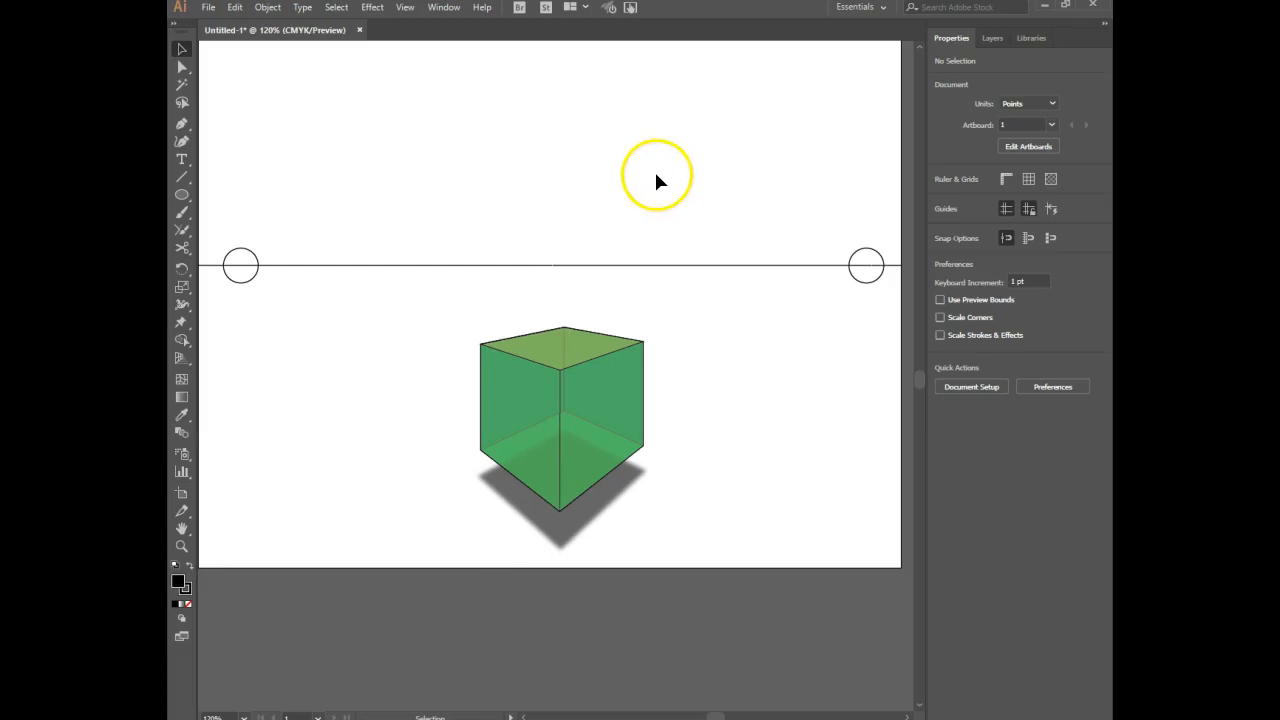